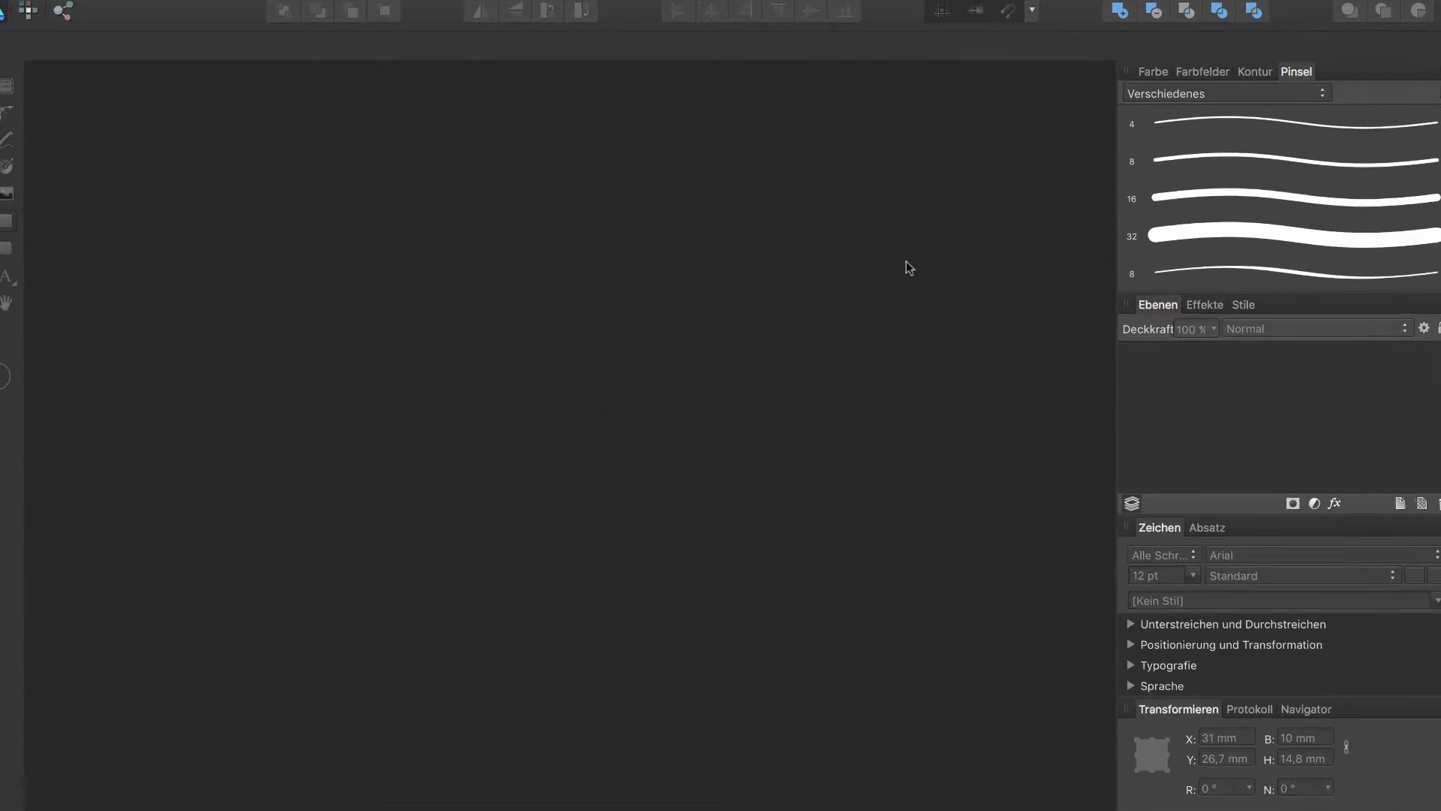
Create a new 100 × 100 mm, 300 DPI document with a transparent background
{"action": "key", "text": "super+n"}
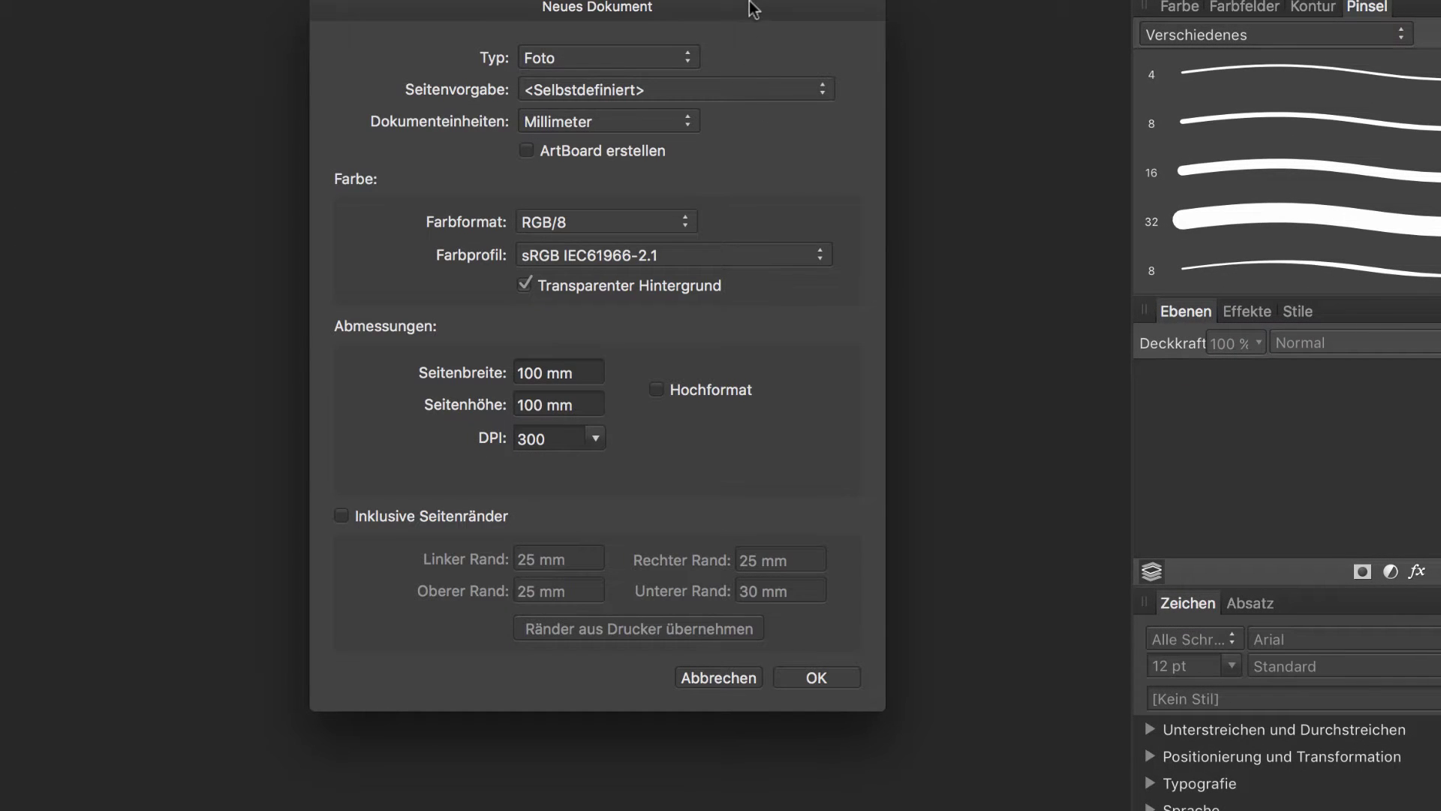
{"action": "mouse_move", "coordinate": [751, 6]}
{"action": "left_mouse_down"}
{"action": "mouse_move", "coordinate": [568, 128]}
{"action": "mouse_move", "coordinate": [669, 83]}
{"action": "left_mouse_up"}
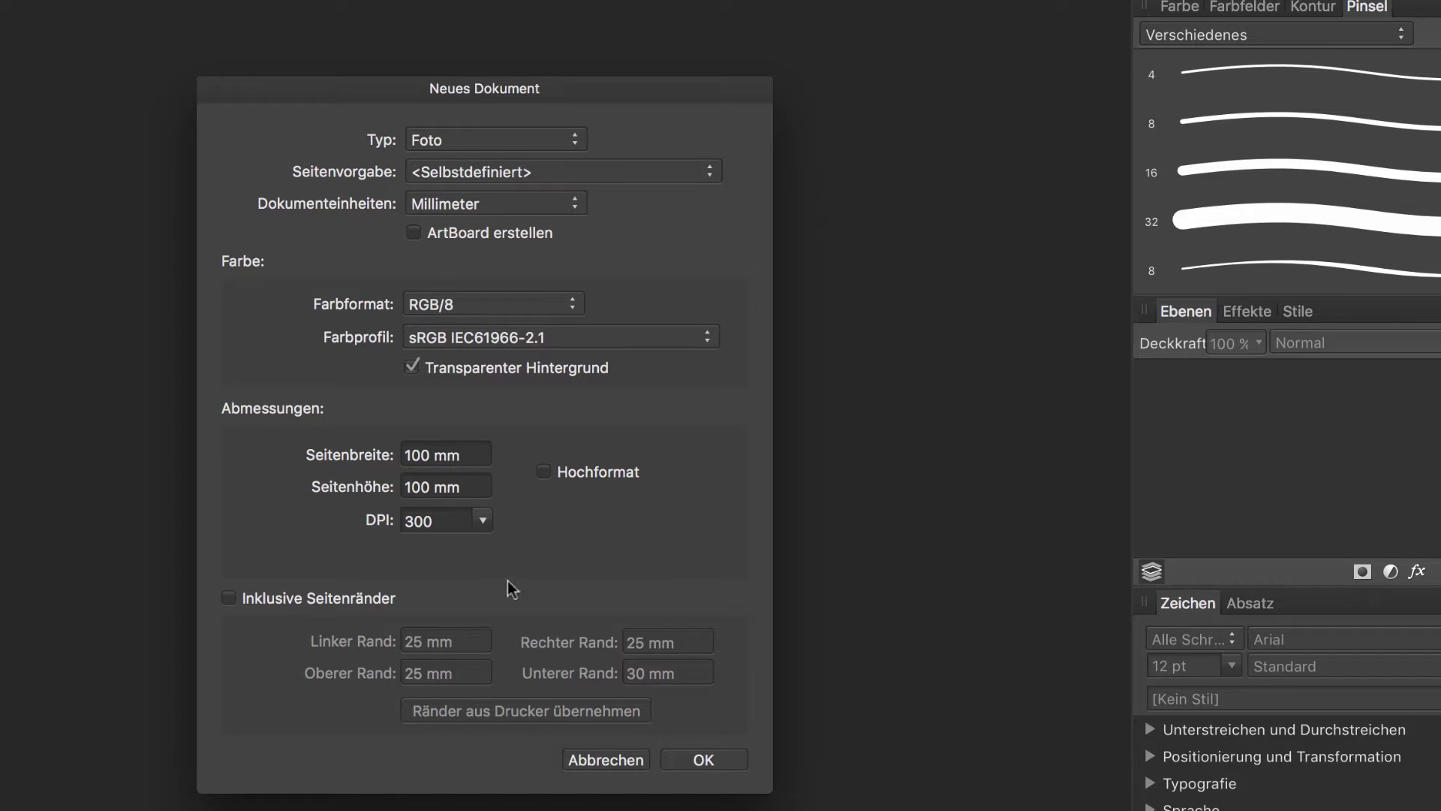
{"action": "left_click", "coordinate": [717, 762]}
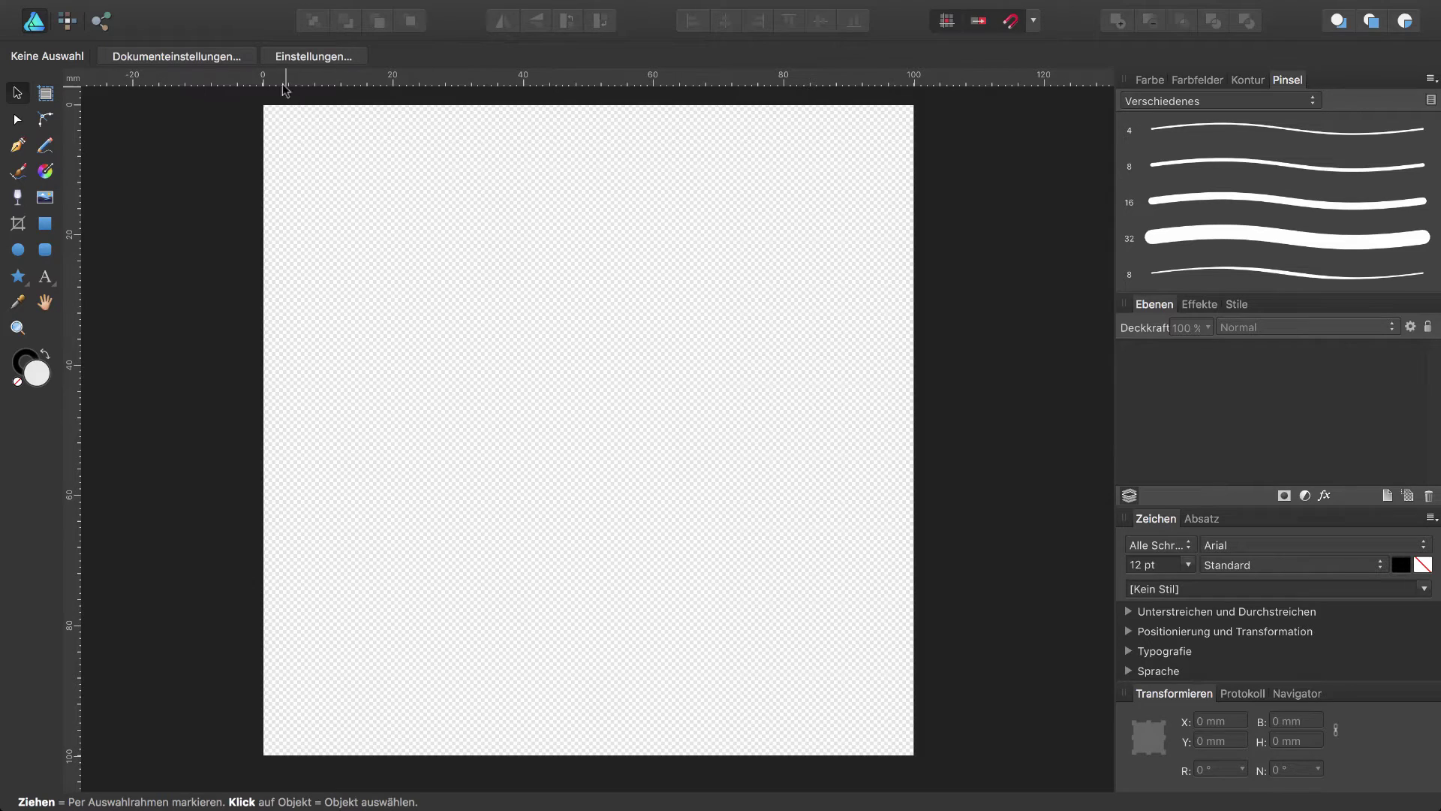
Turn off Transparent Background in the document's colour settings so the page is white
{"action": "left_click", "coordinate": [188, 59]}
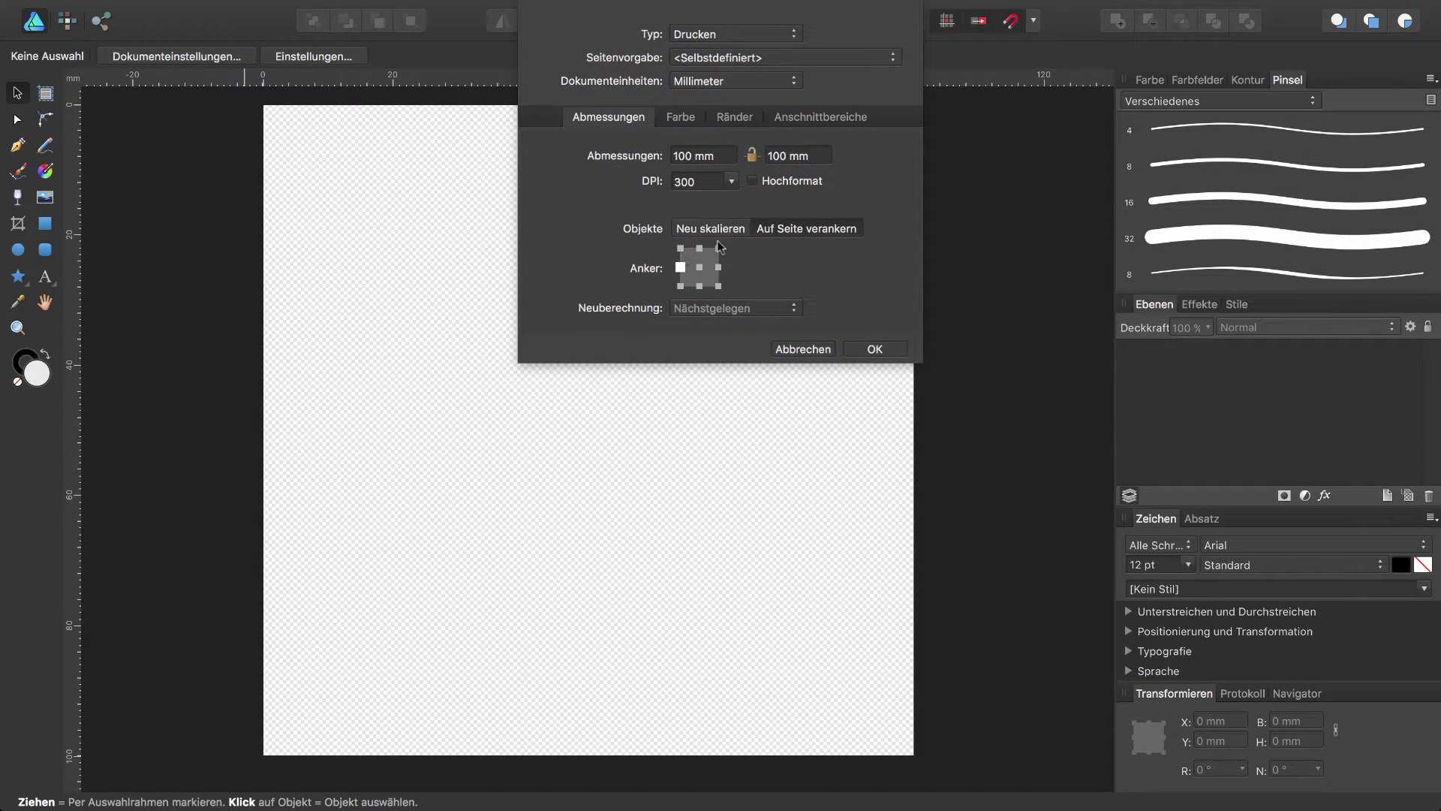
{"action": "left_click", "coordinate": [677, 118]}
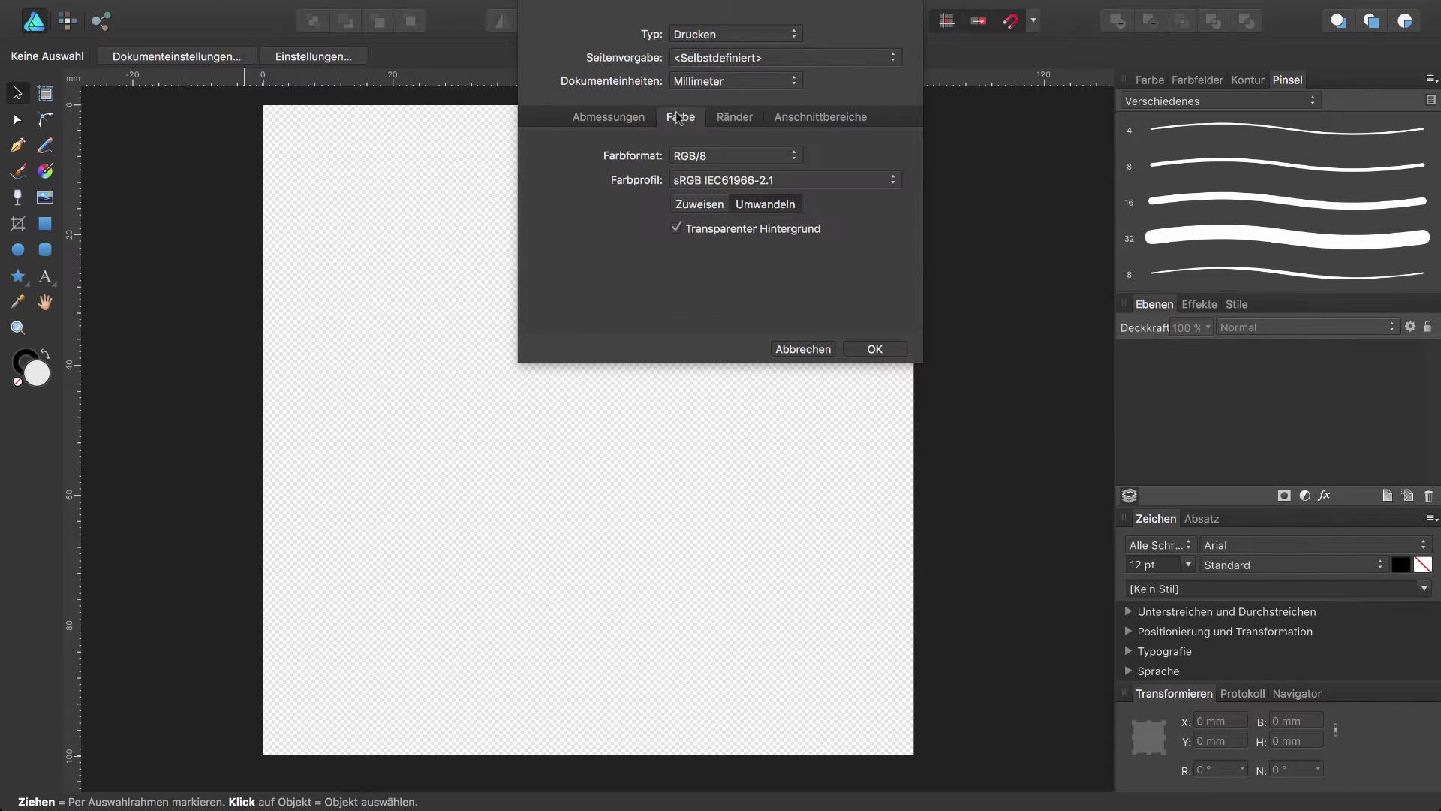
{"action": "left_click", "coordinate": [677, 229]}
{"action": "left_click", "coordinate": [875, 349]}
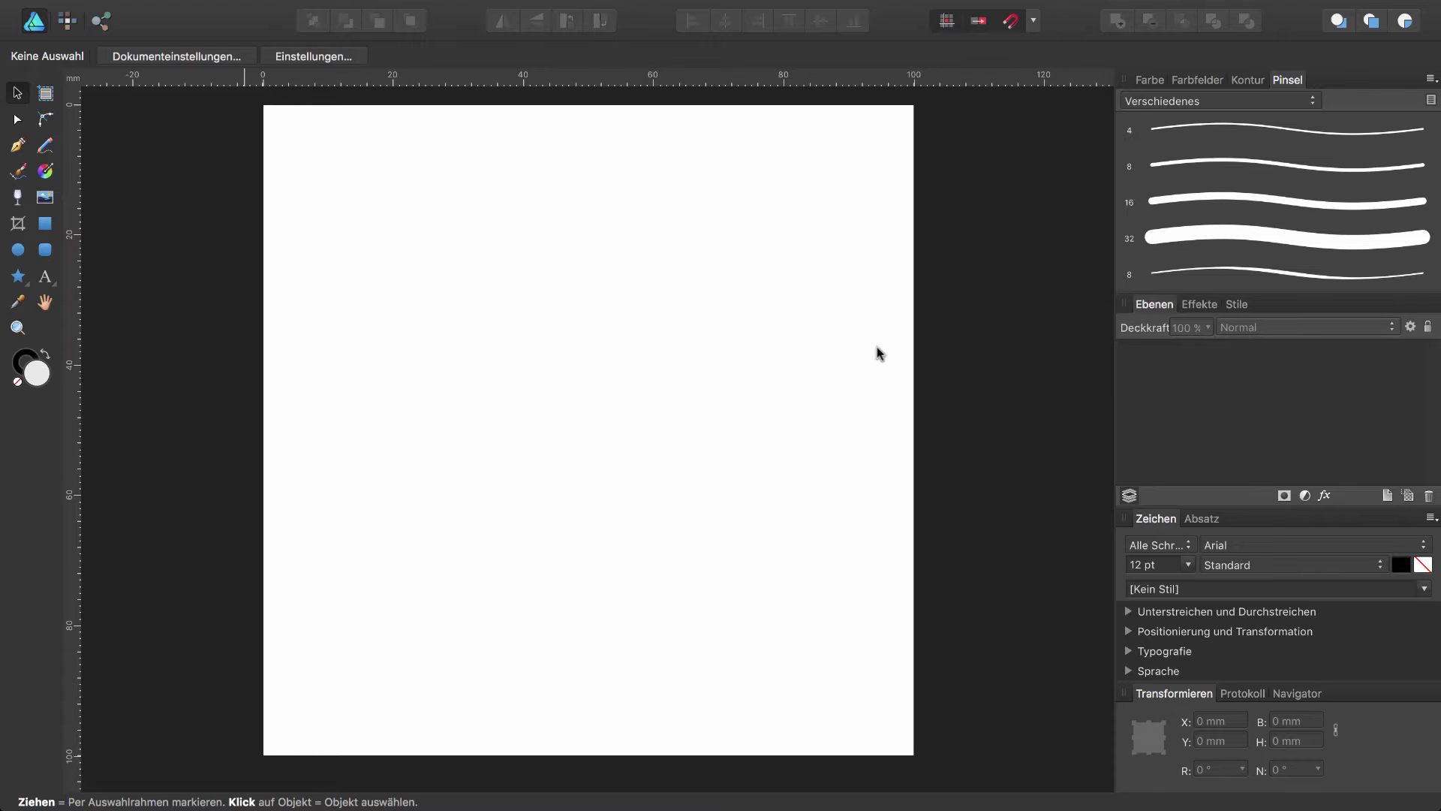
Show the grid over the page and select the Rectangle tool
{"action": "key", "text": "super+apostrophe"}
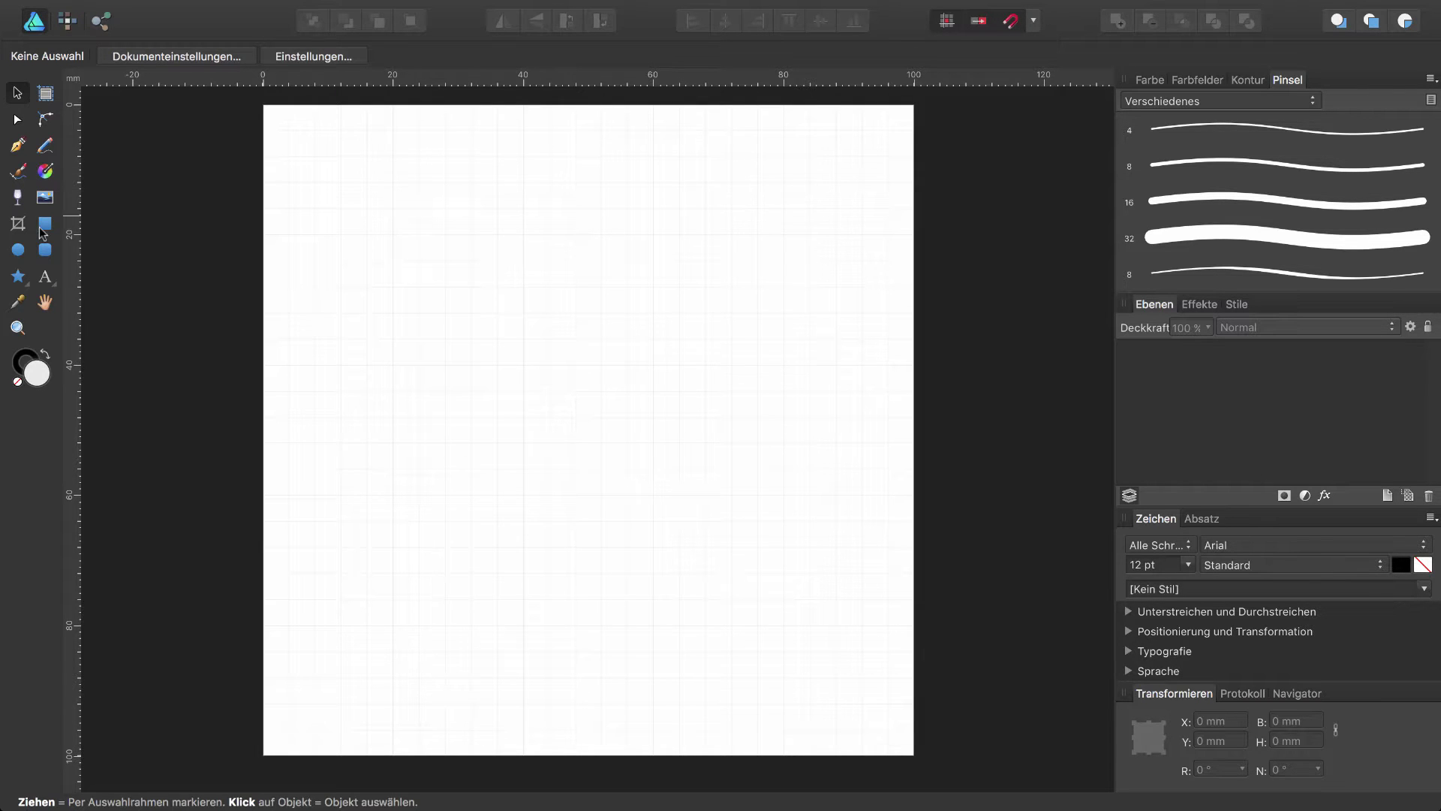
{"action": "left_click", "coordinate": [48, 227]}
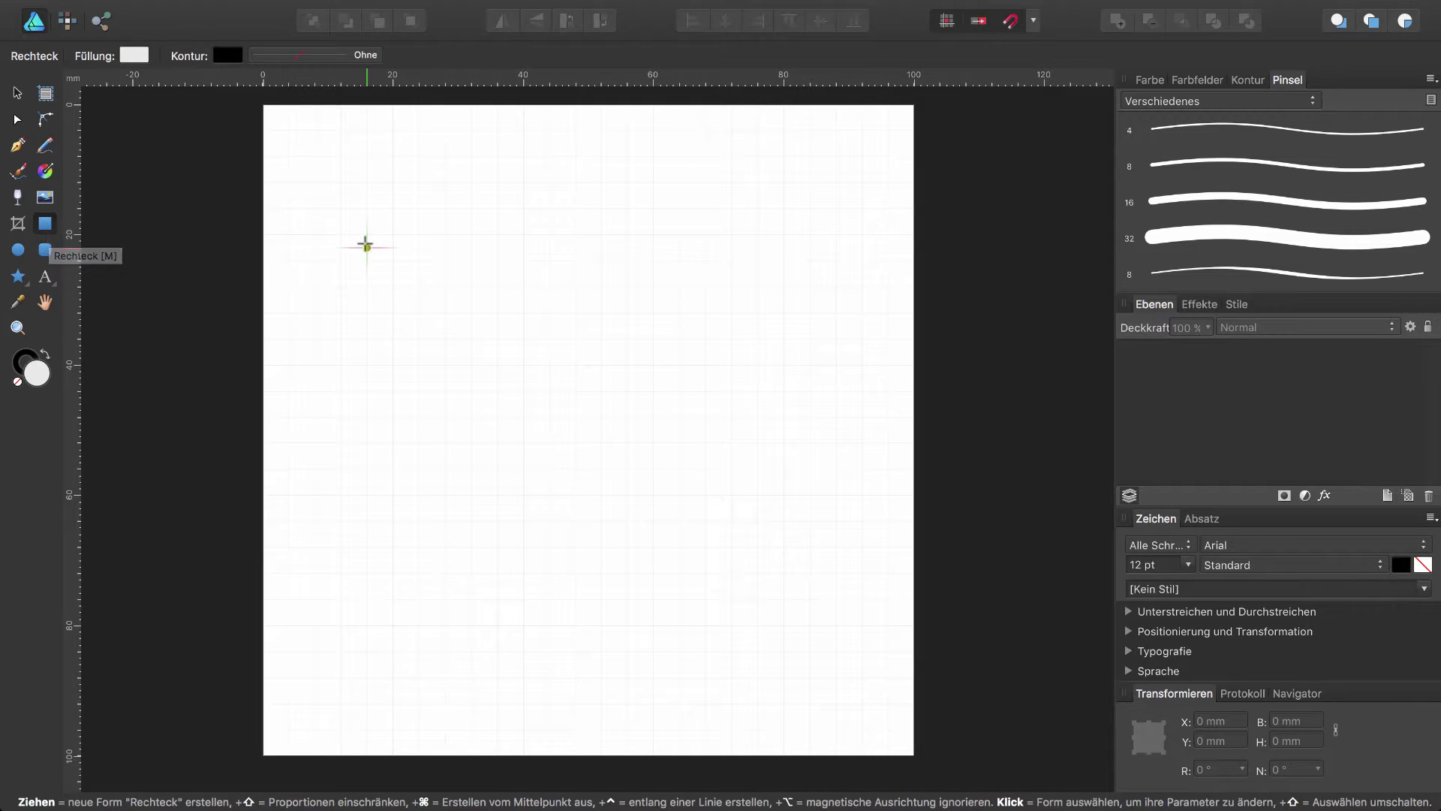
Draw a 40 × 60 mm rectangle with no fill and a 0.1 pt outline
{"action": "left_click_drag", "start_coordinate": [393, 234], "coordinate": [653, 625]}
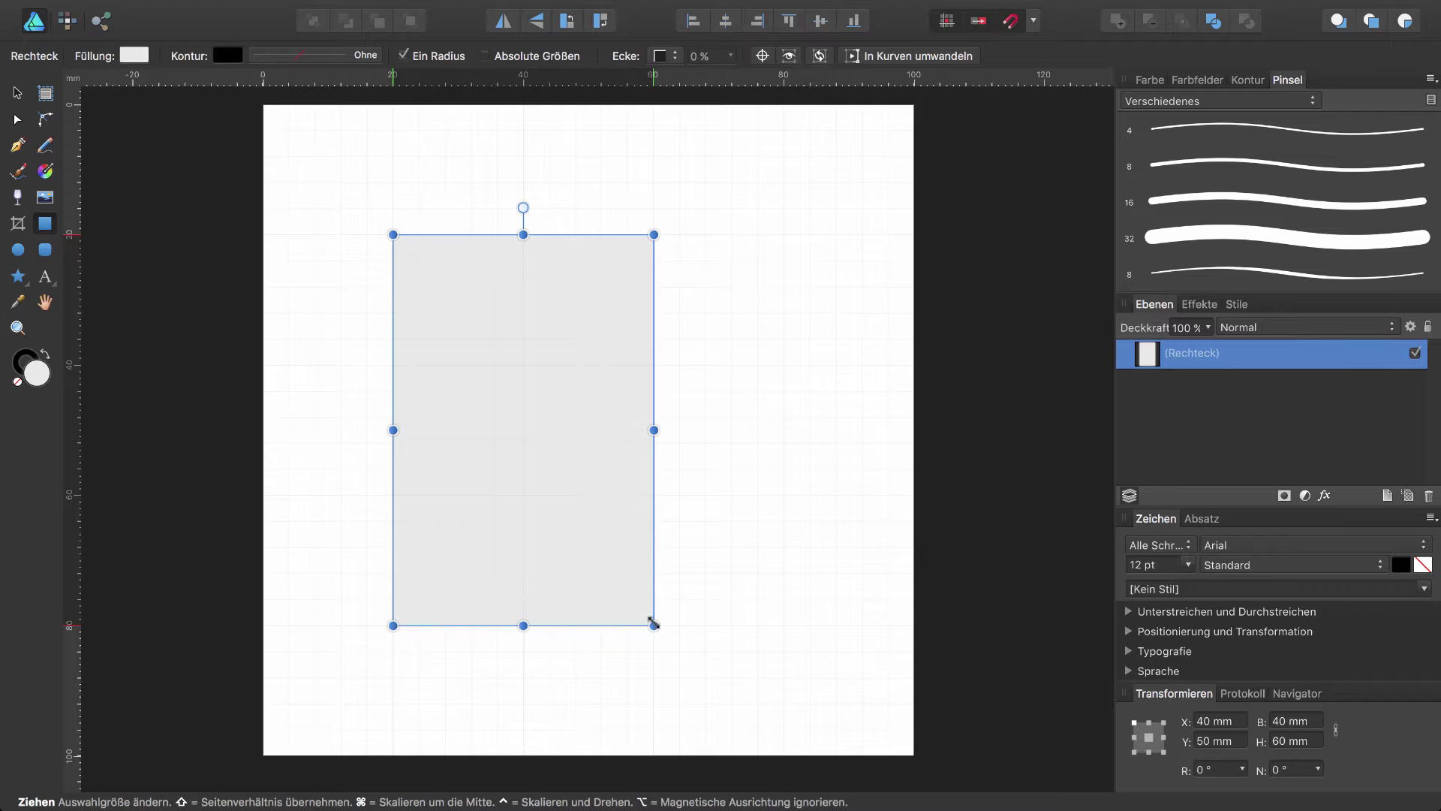
{"action": "left_click", "coordinate": [18, 384]}
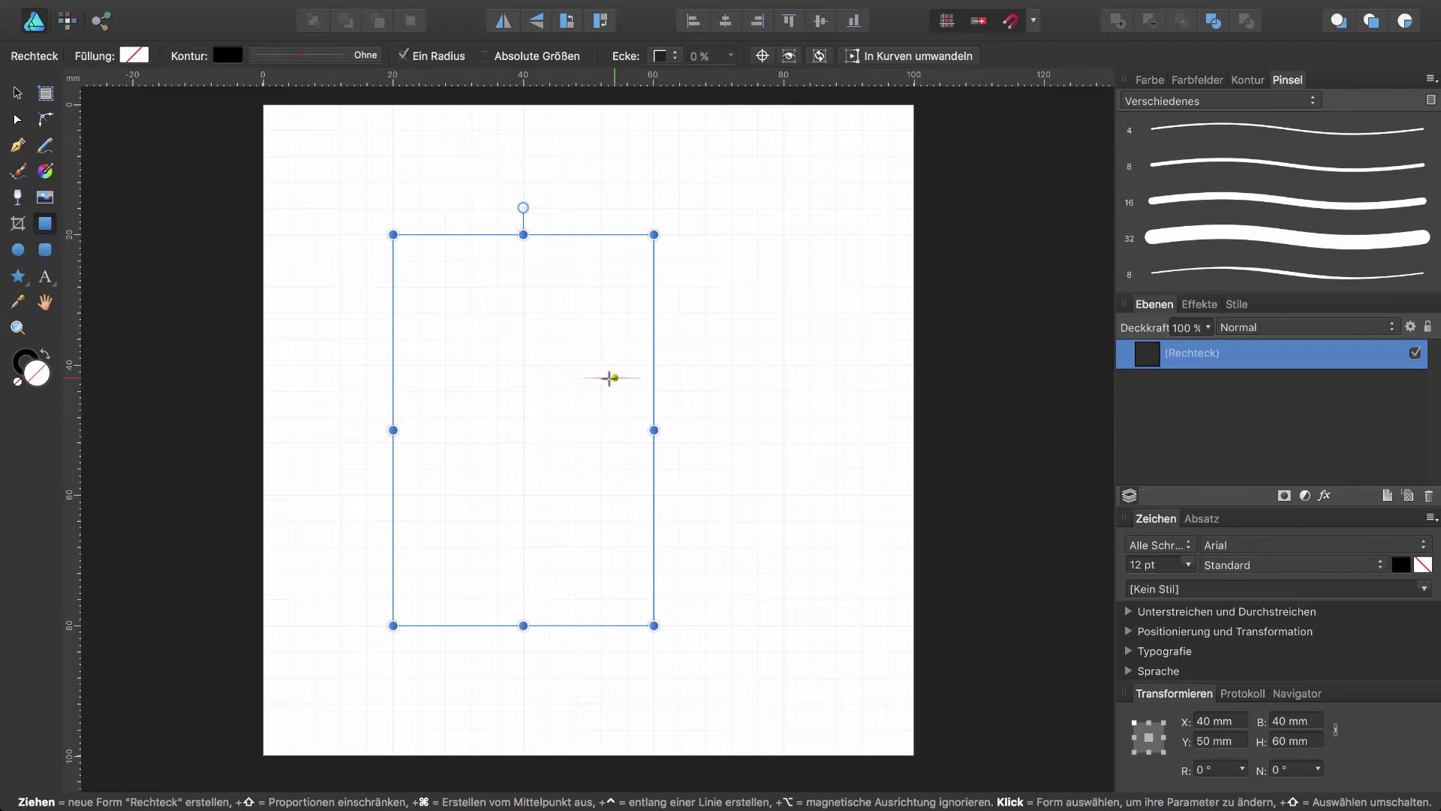
{"action": "left_click", "coordinate": [1247, 79]}
{"action": "left_click_drag", "start_coordinate": [1188, 129], "coordinate": [1190, 130]}
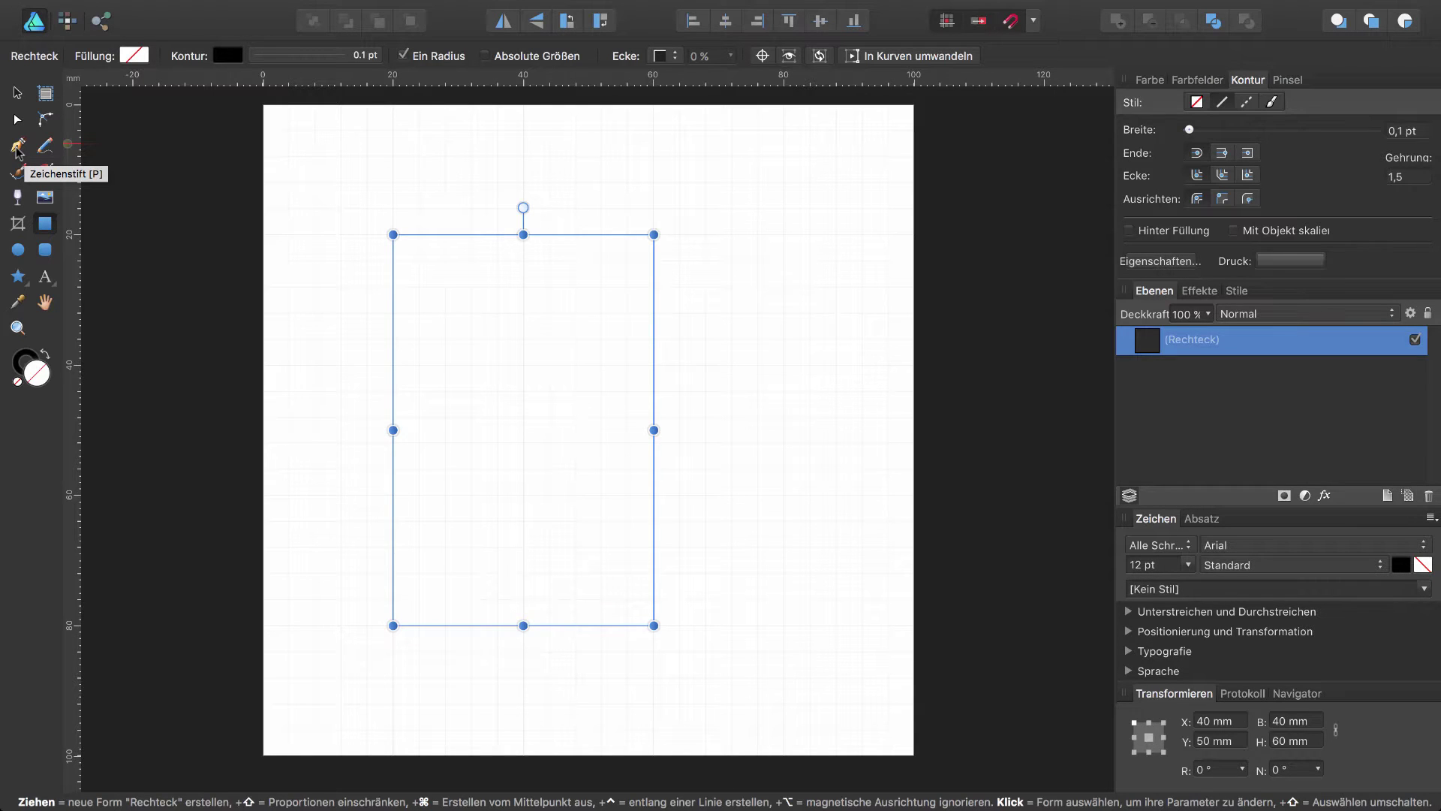
Draw the angular seven-node crossed-tail heart path inside the rectangle with the Pen tool
{"action": "left_click", "coordinate": [17, 147]}
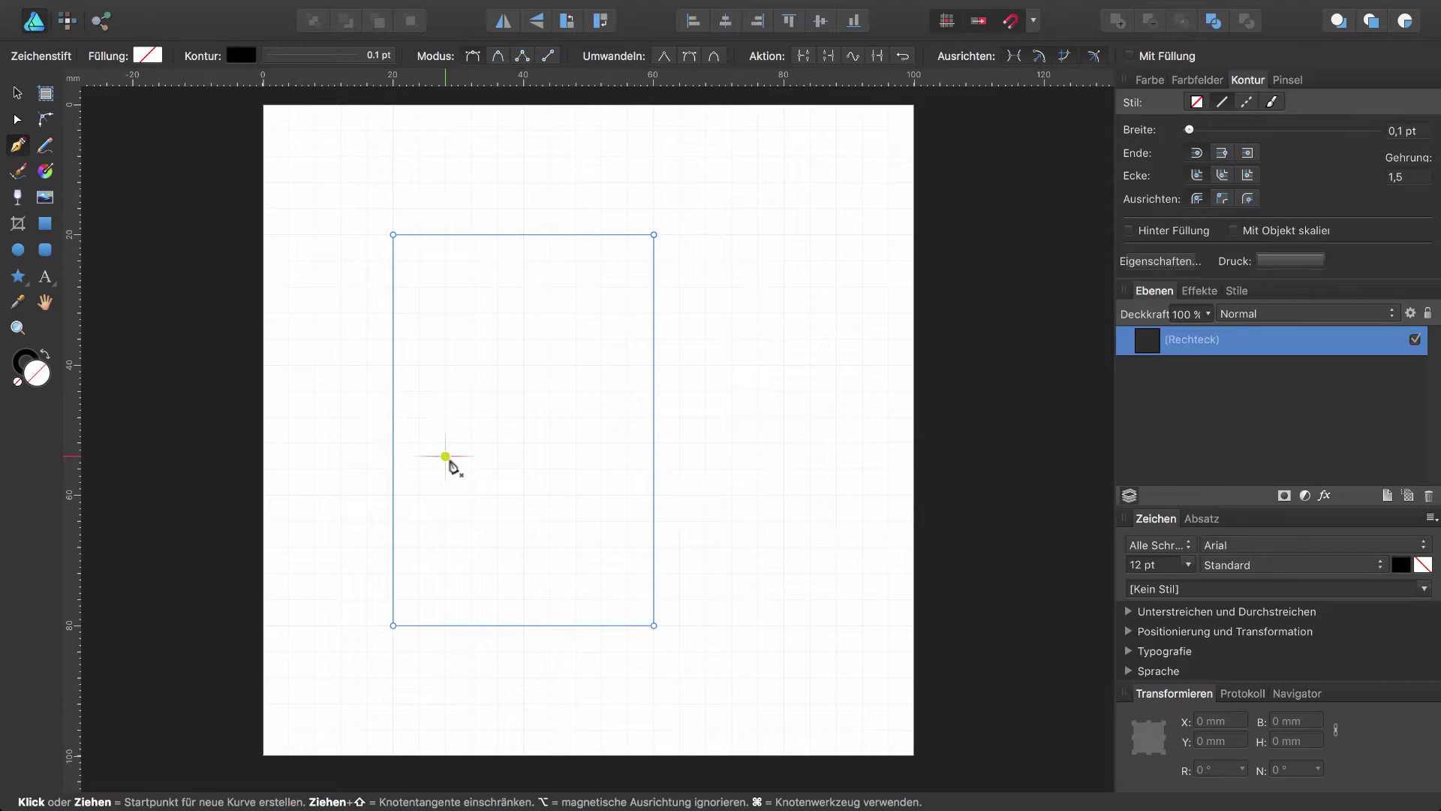
{"action": "key", "text": "super+plus"}
{"action": "key", "text": "super+plus"}
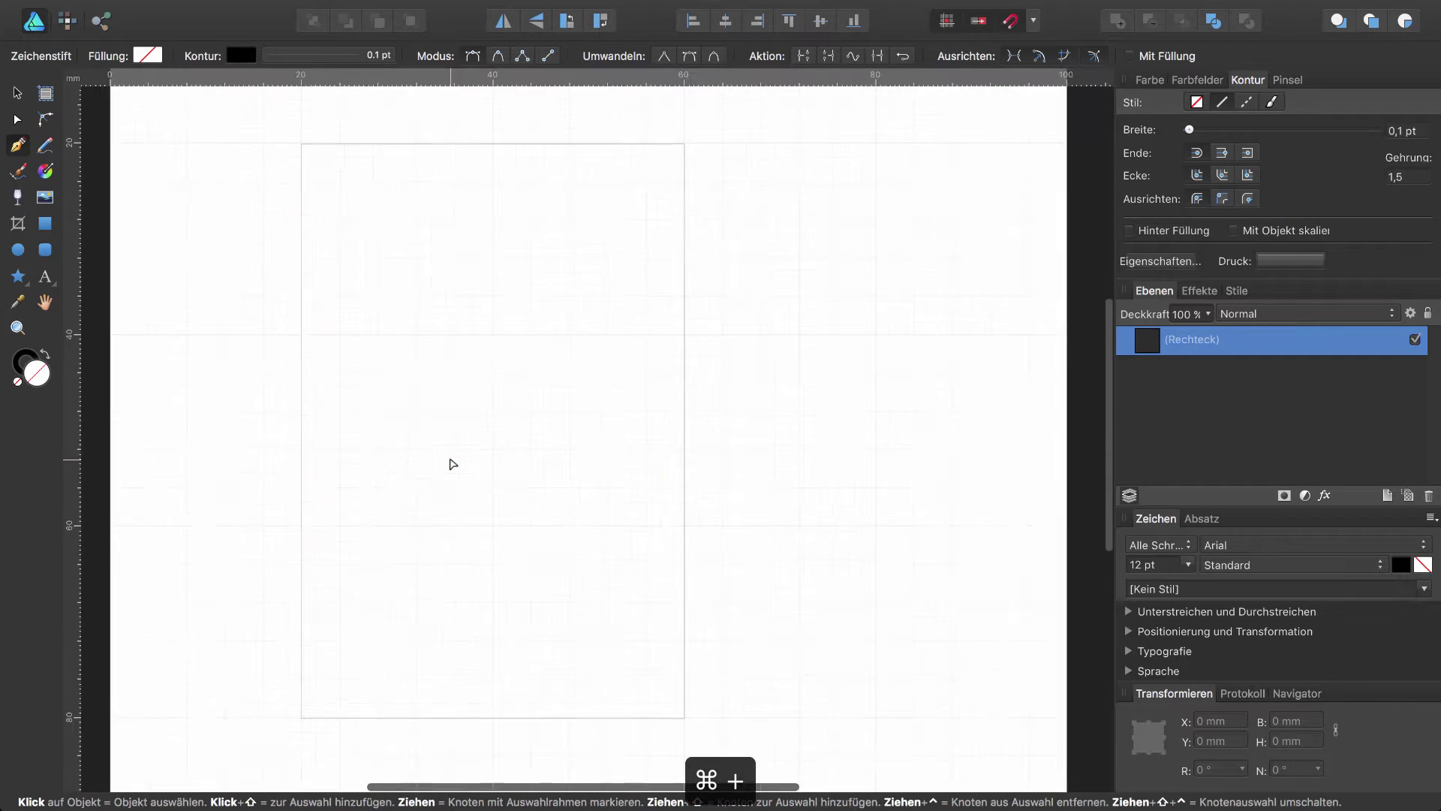
{"action": "key", "text": "super+plus"}
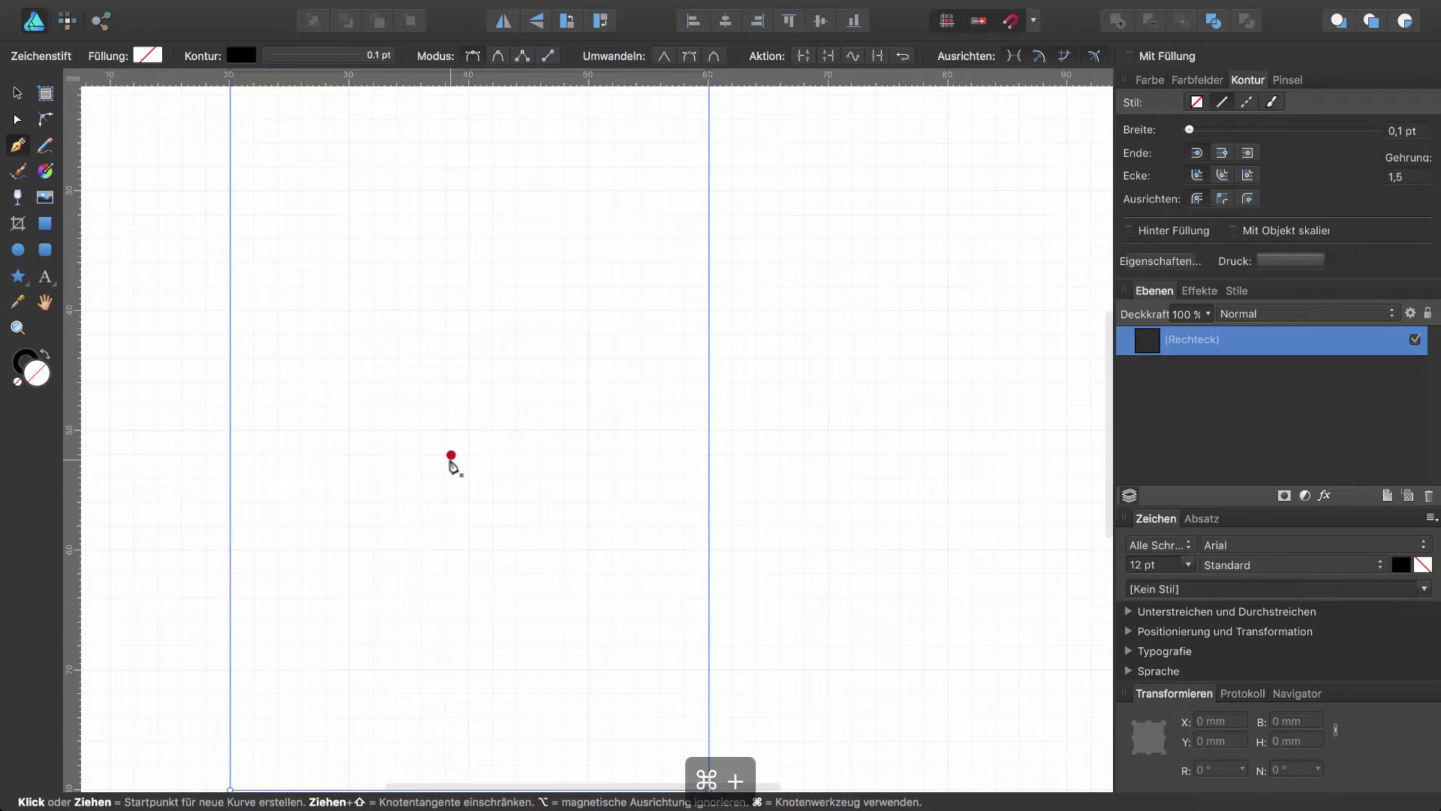
{"action": "scroll", "coordinate": [451, 459], "scroll_direction": "down", "scroll_amount": 2}
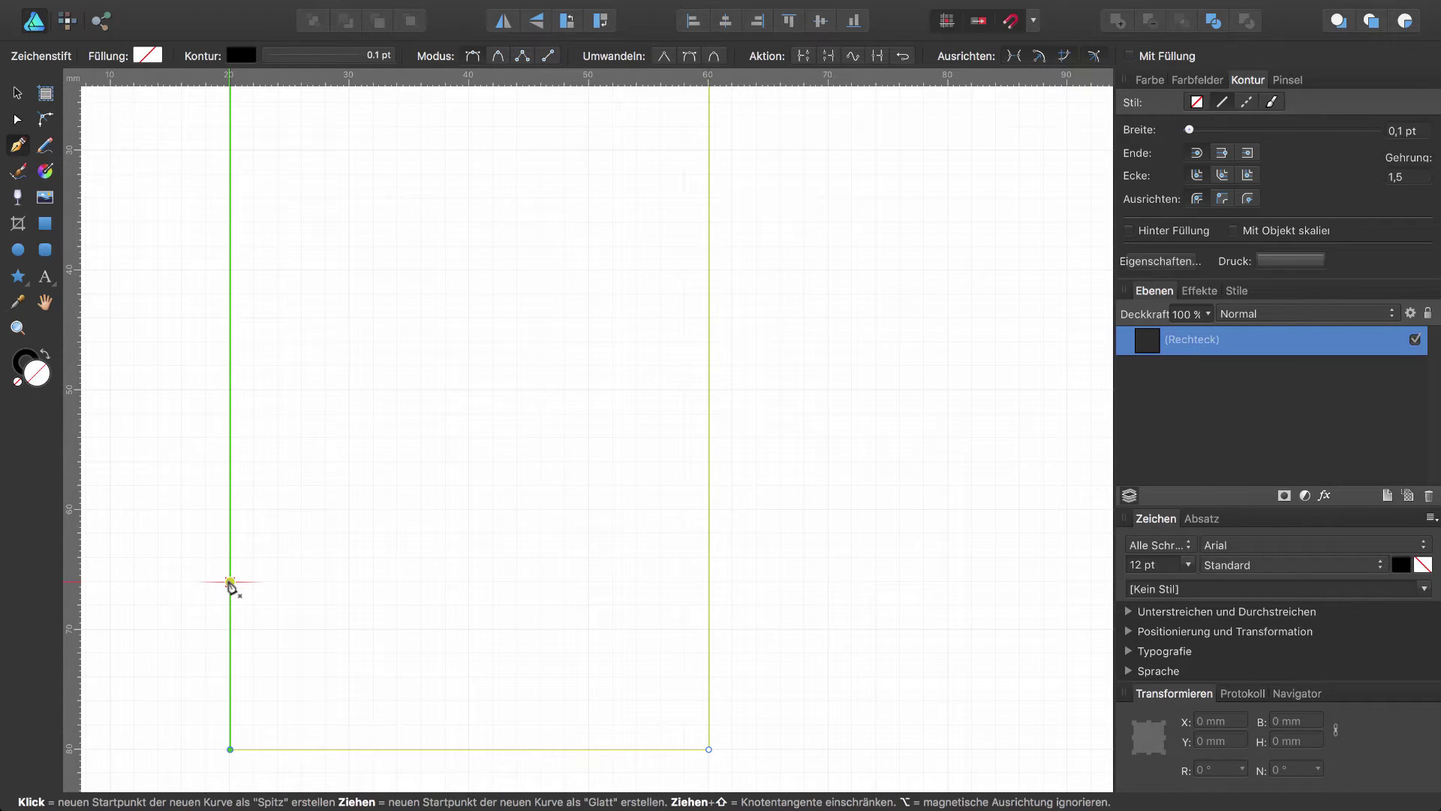
{"action": "left_click", "coordinate": [229, 582]}
{"action": "scroll", "coordinate": [356, 529], "scroll_direction": "up", "scroll_amount": 4}
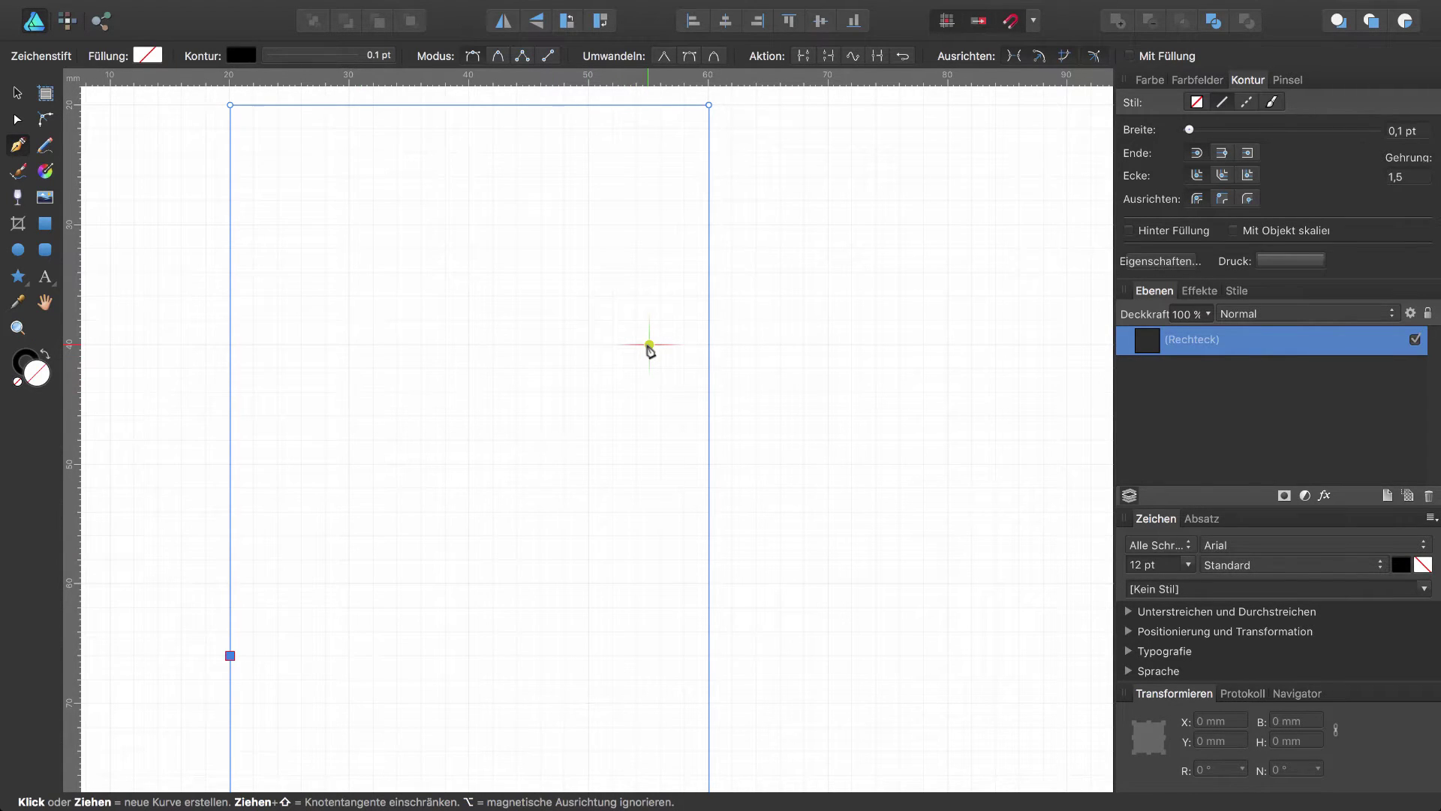
{"action": "left_click", "coordinate": [649, 345]}
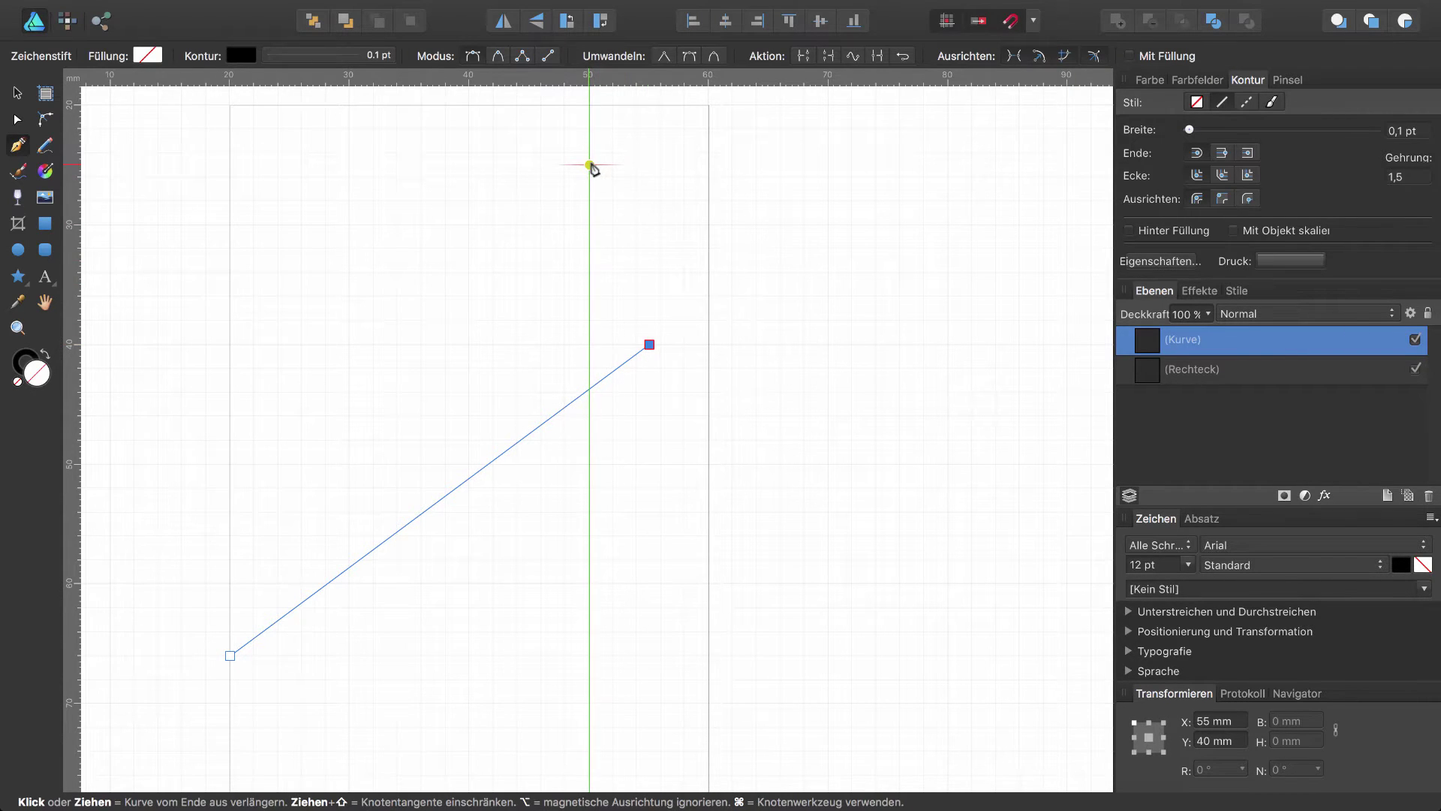
{"action": "left_click", "coordinate": [589, 165]}
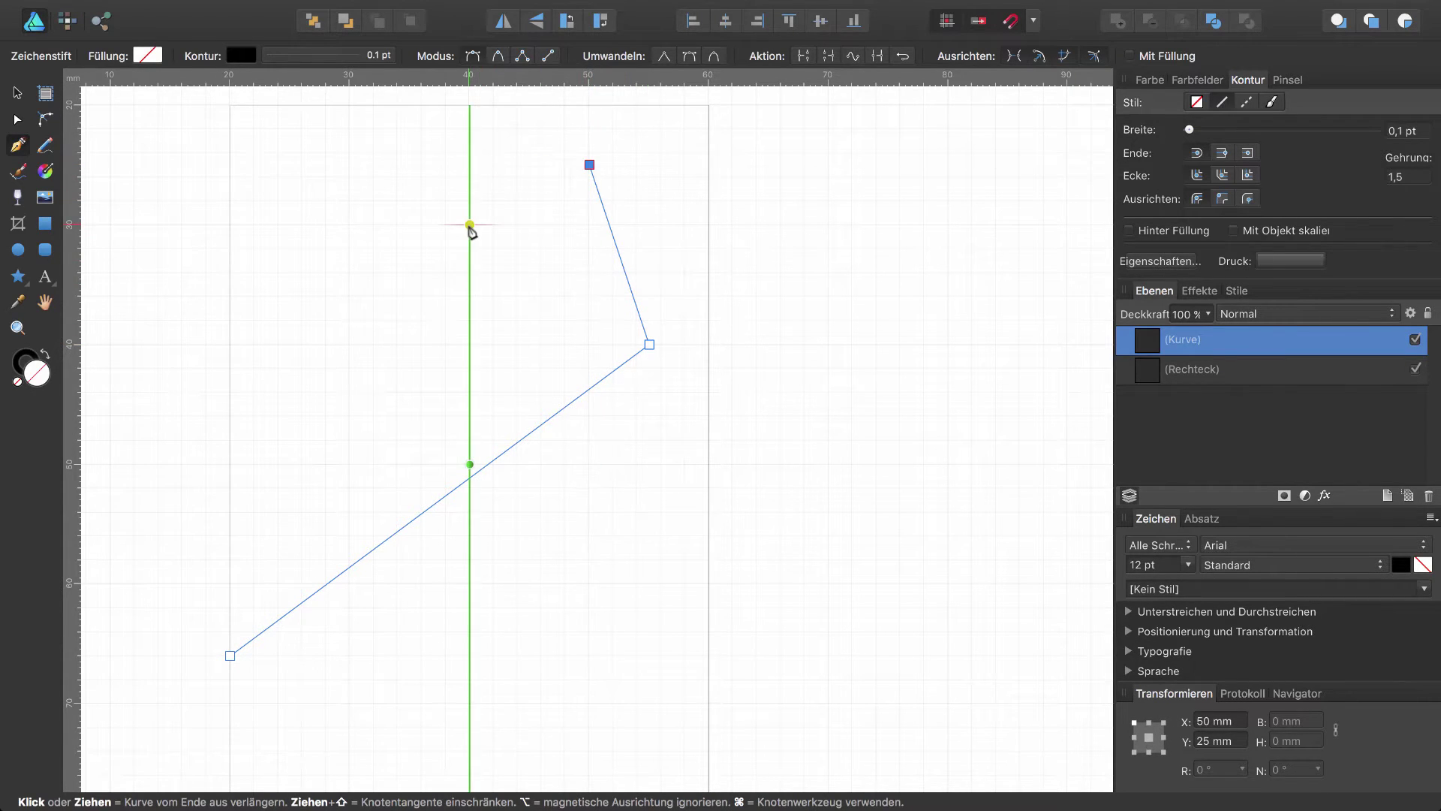
{"action": "left_click", "coordinate": [469, 223]}
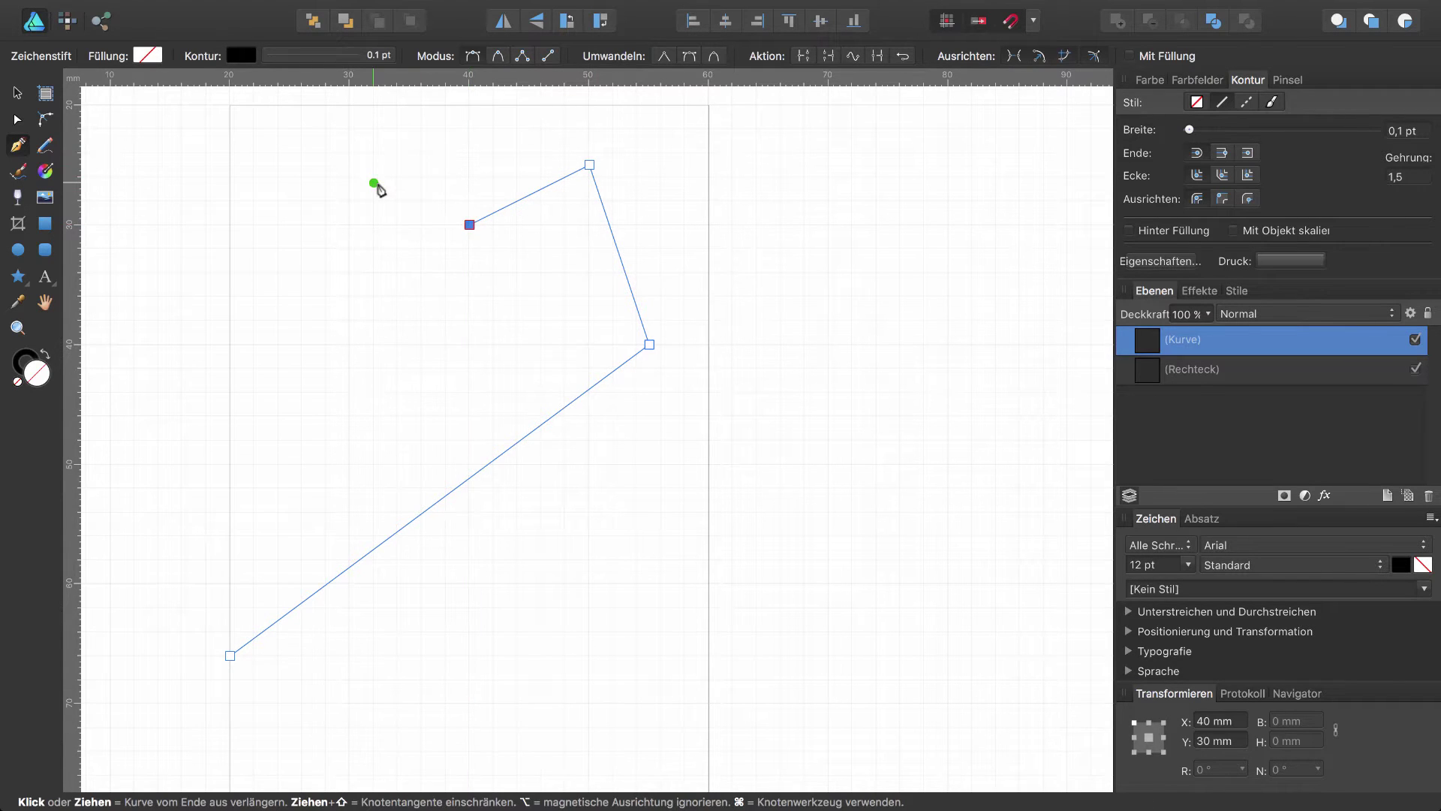
{"action": "left_click", "coordinate": [349, 165]}
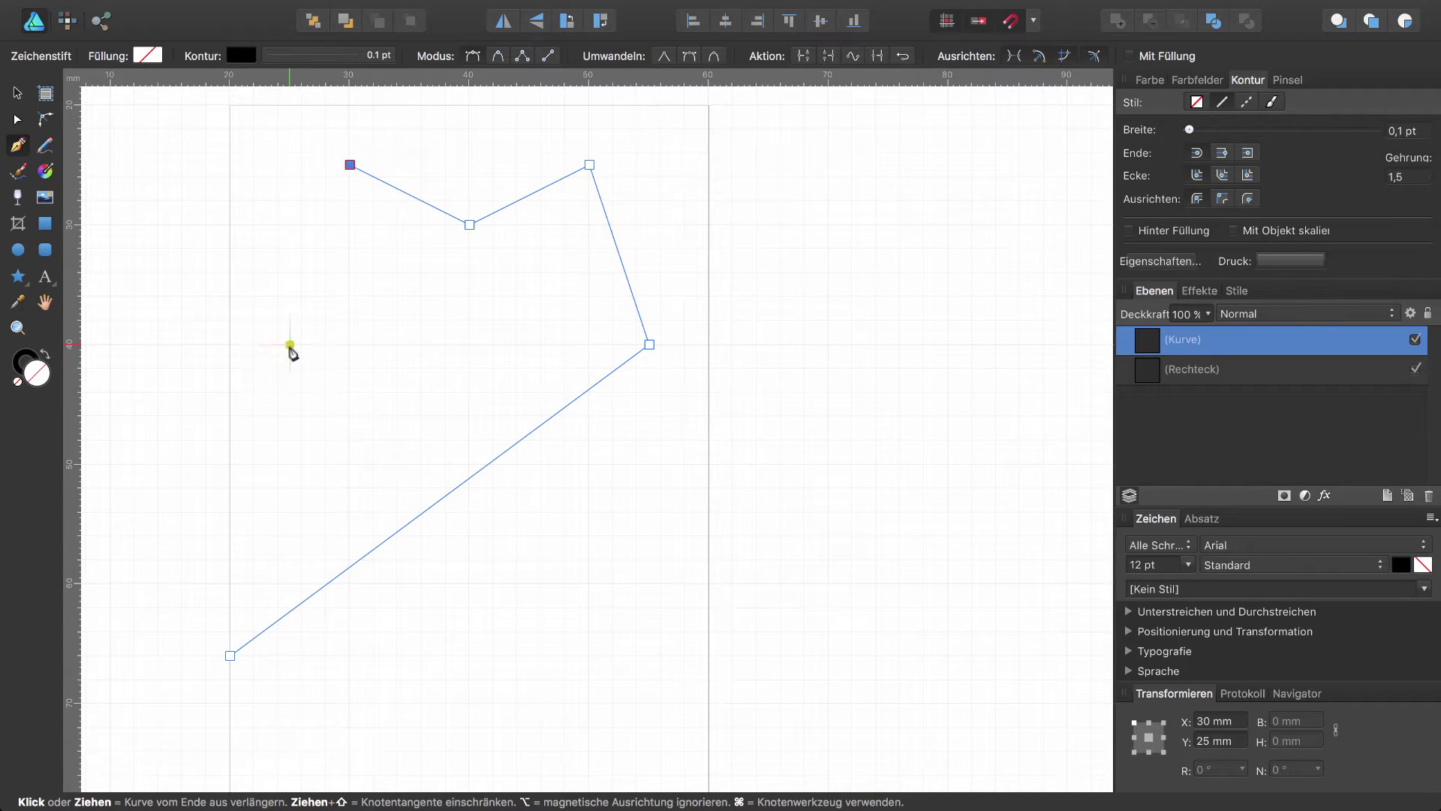
{"action": "left_click", "coordinate": [289, 344]}
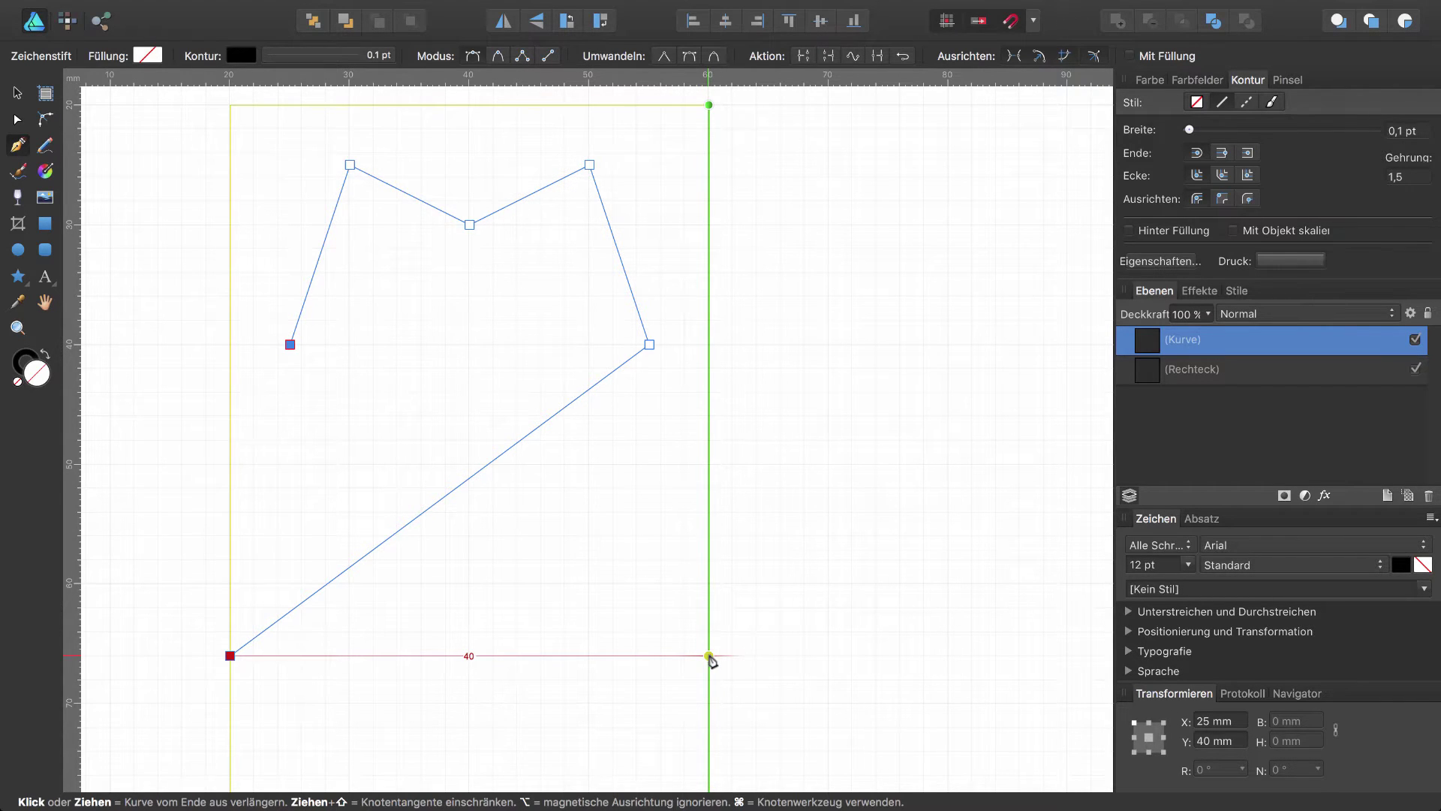
{"action": "left_click", "coordinate": [708, 655]}
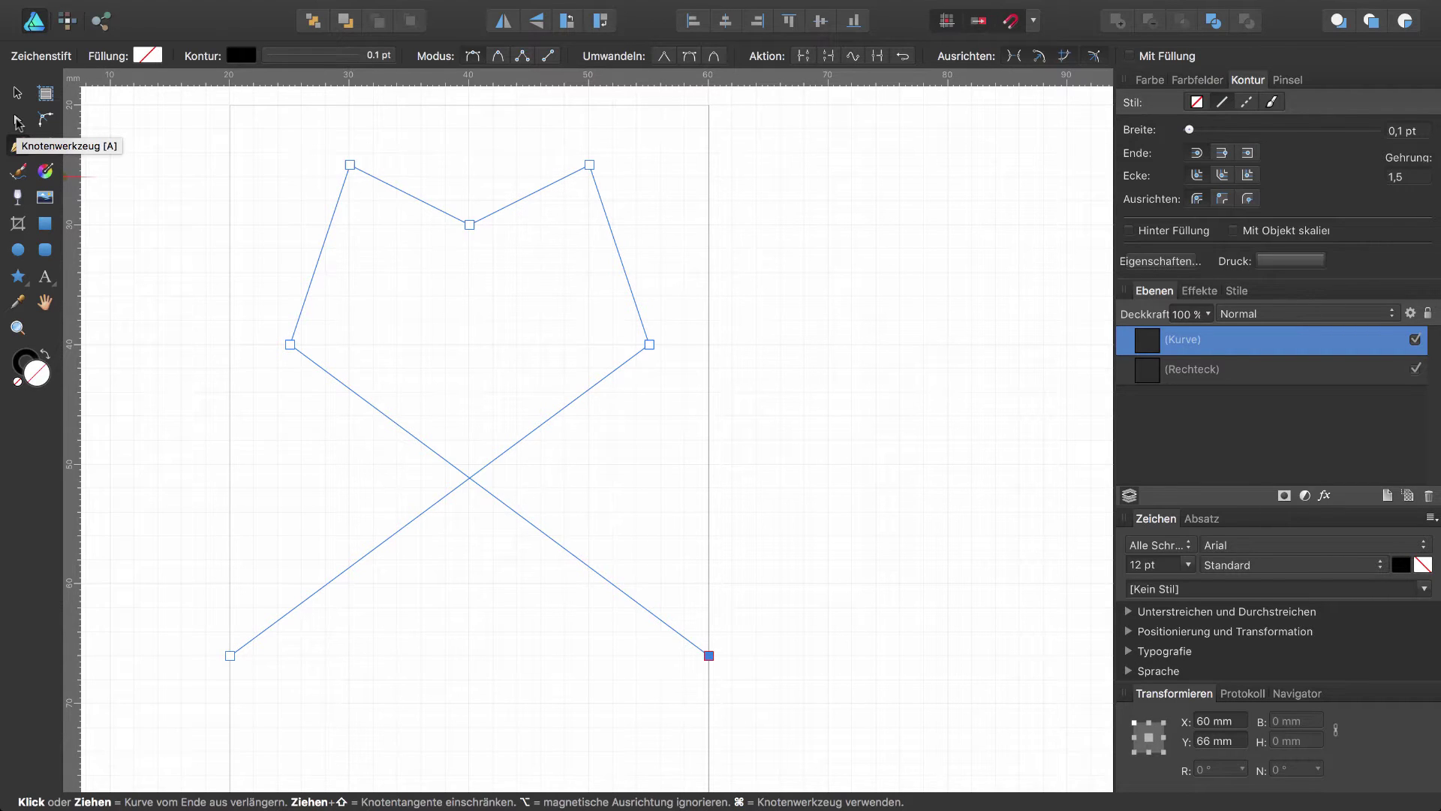
Convert the heart's four shoulder and upper nodes to smooth nodes
{"action": "left_click", "coordinate": [16, 120]}
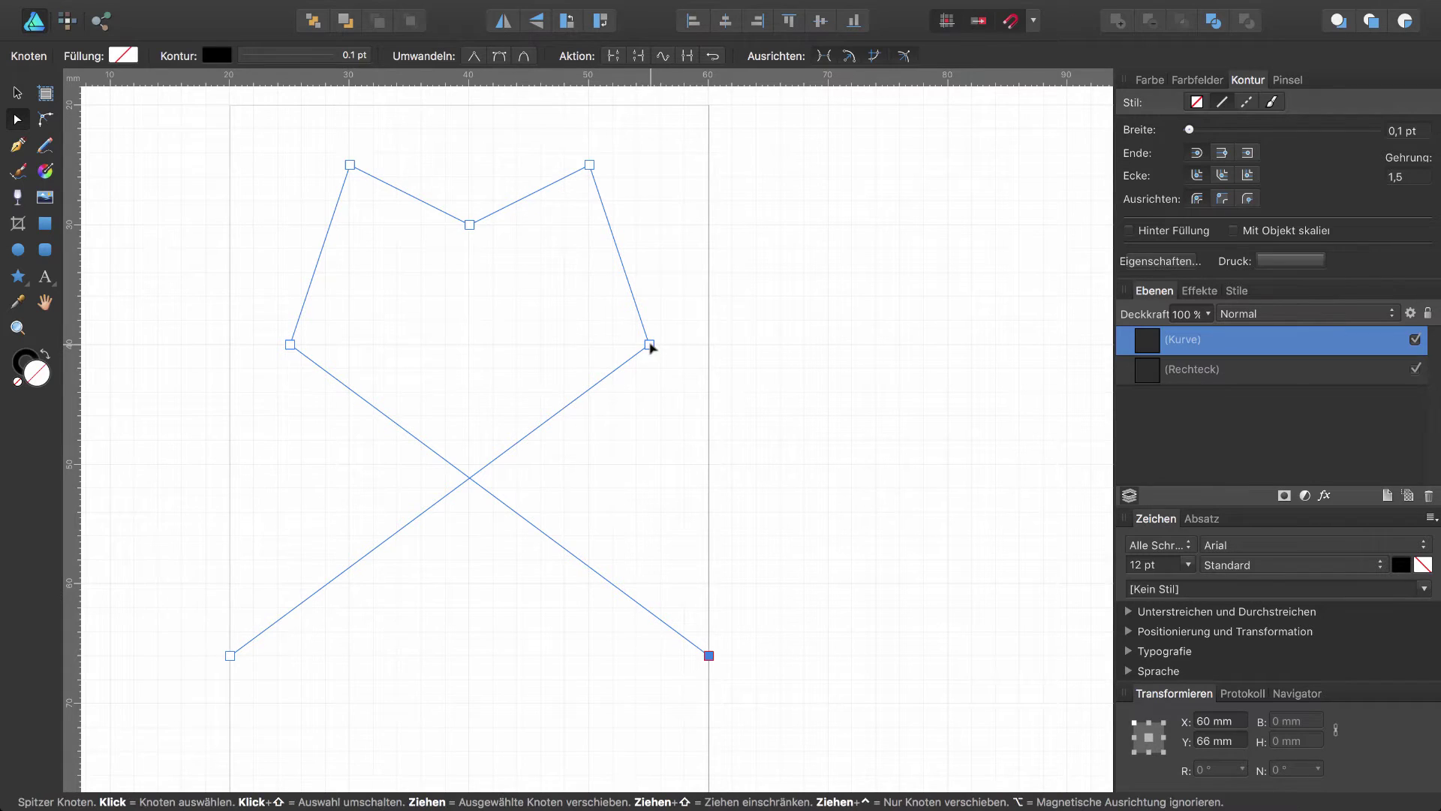
{"action": "left_click", "coordinate": [650, 344]}
{"action": "left_click", "coordinate": [589, 164], "text": "shift"}
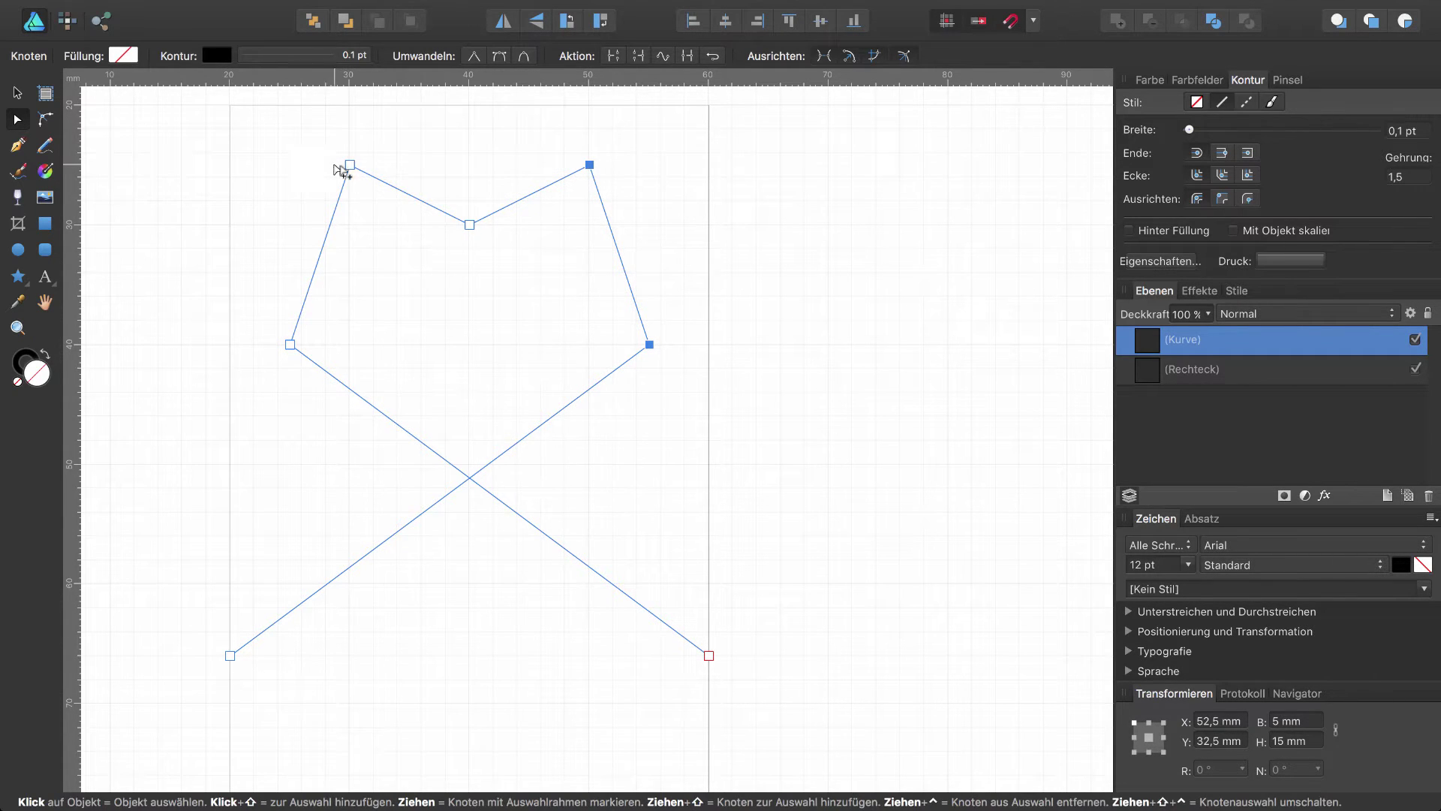
{"action": "left_click", "coordinate": [350, 165], "text": "shift"}
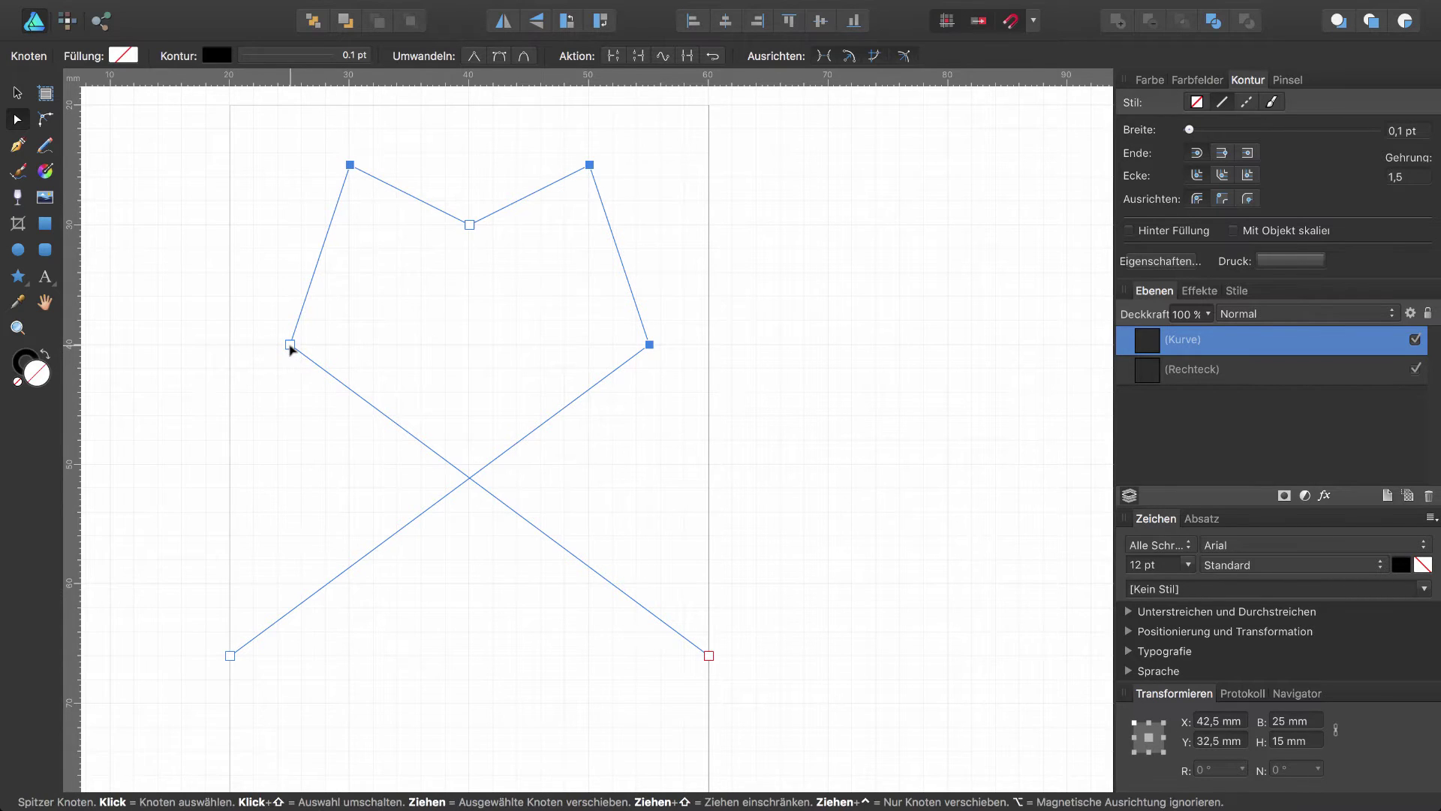
{"action": "left_click", "coordinate": [289, 344], "text": "shift"}
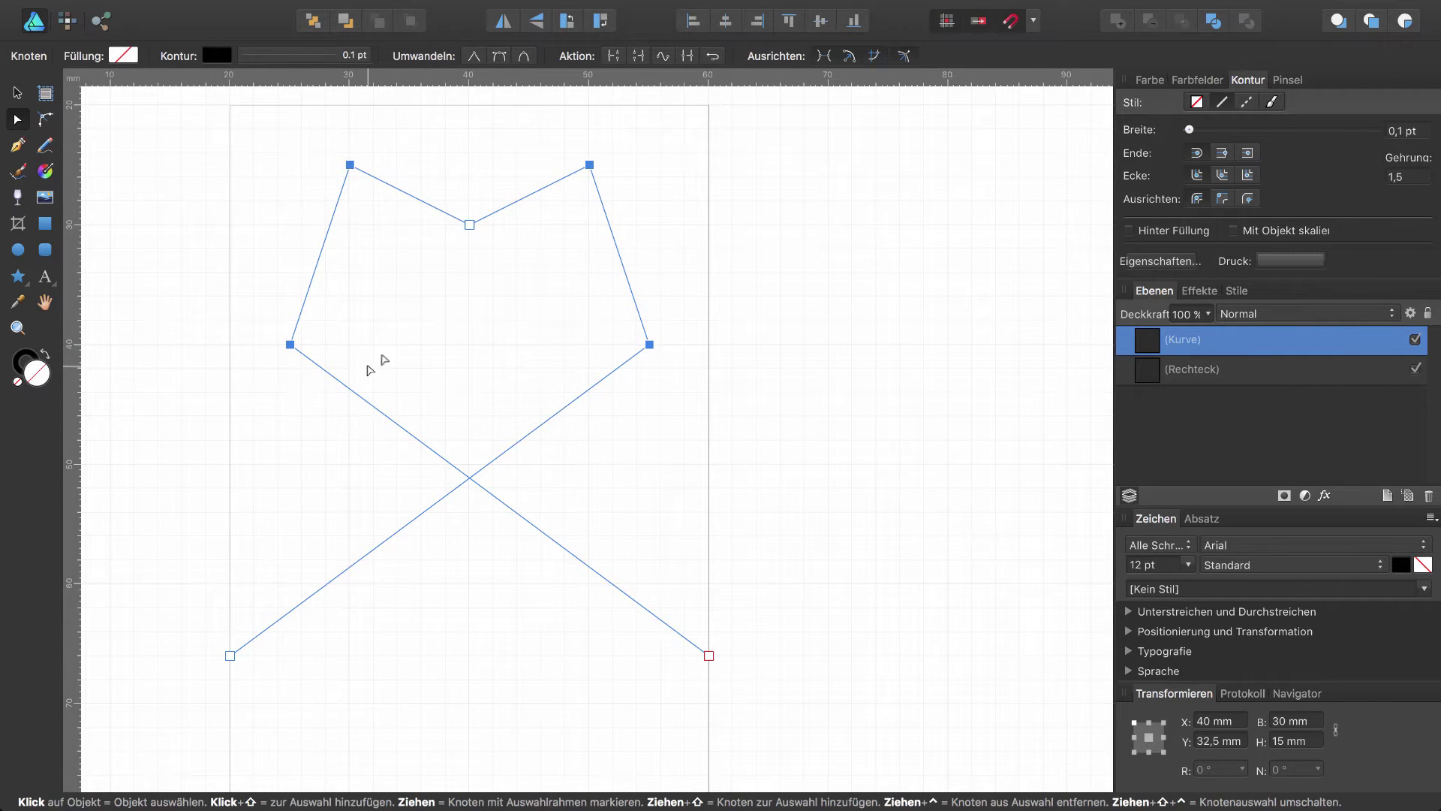
{"action": "left_click", "coordinate": [500, 57]}
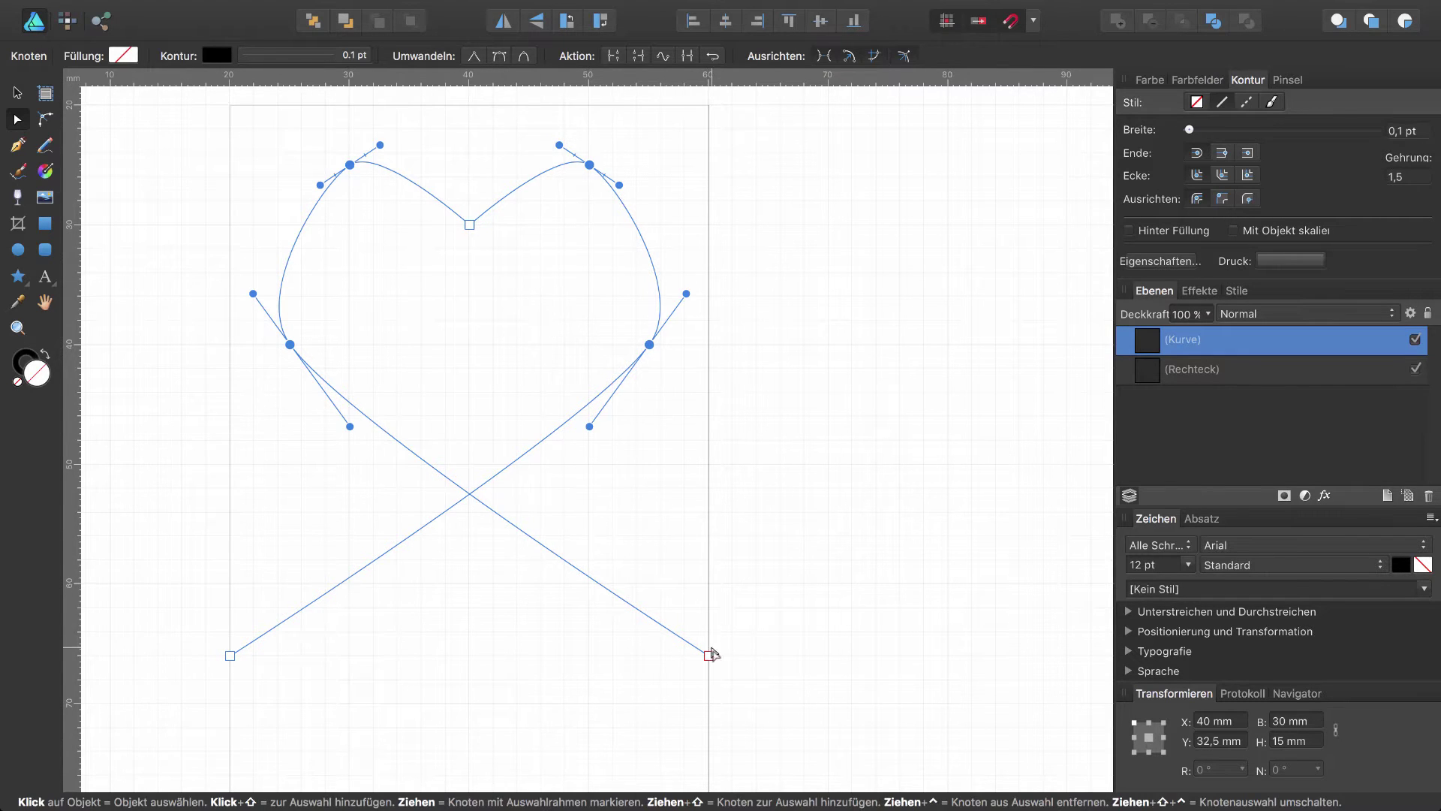
Smooth both end nodes and curve the crossing tails into matching sweeping arcs
{"action": "left_click", "coordinate": [709, 655]}
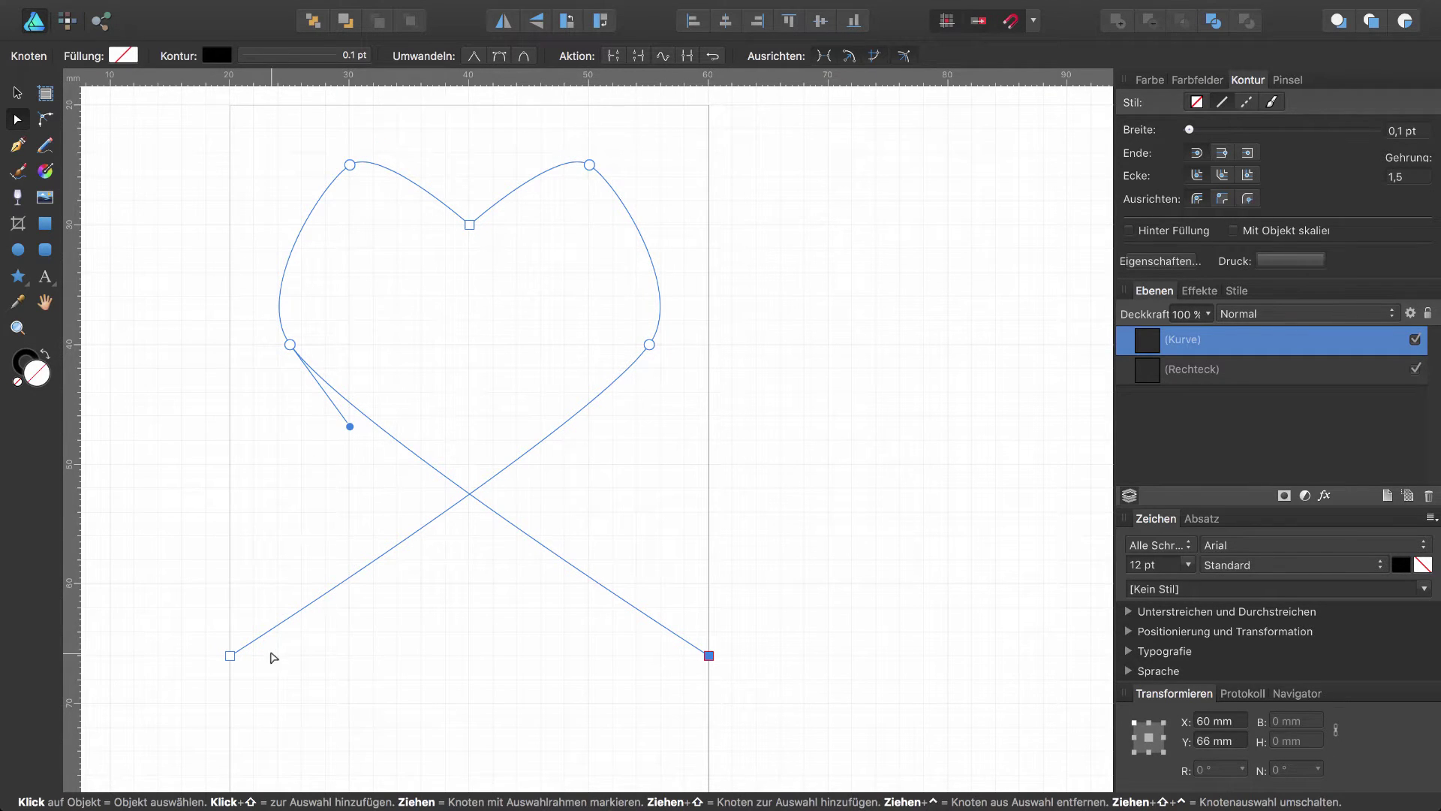
{"action": "left_click", "coordinate": [230, 656], "text": "shift"}
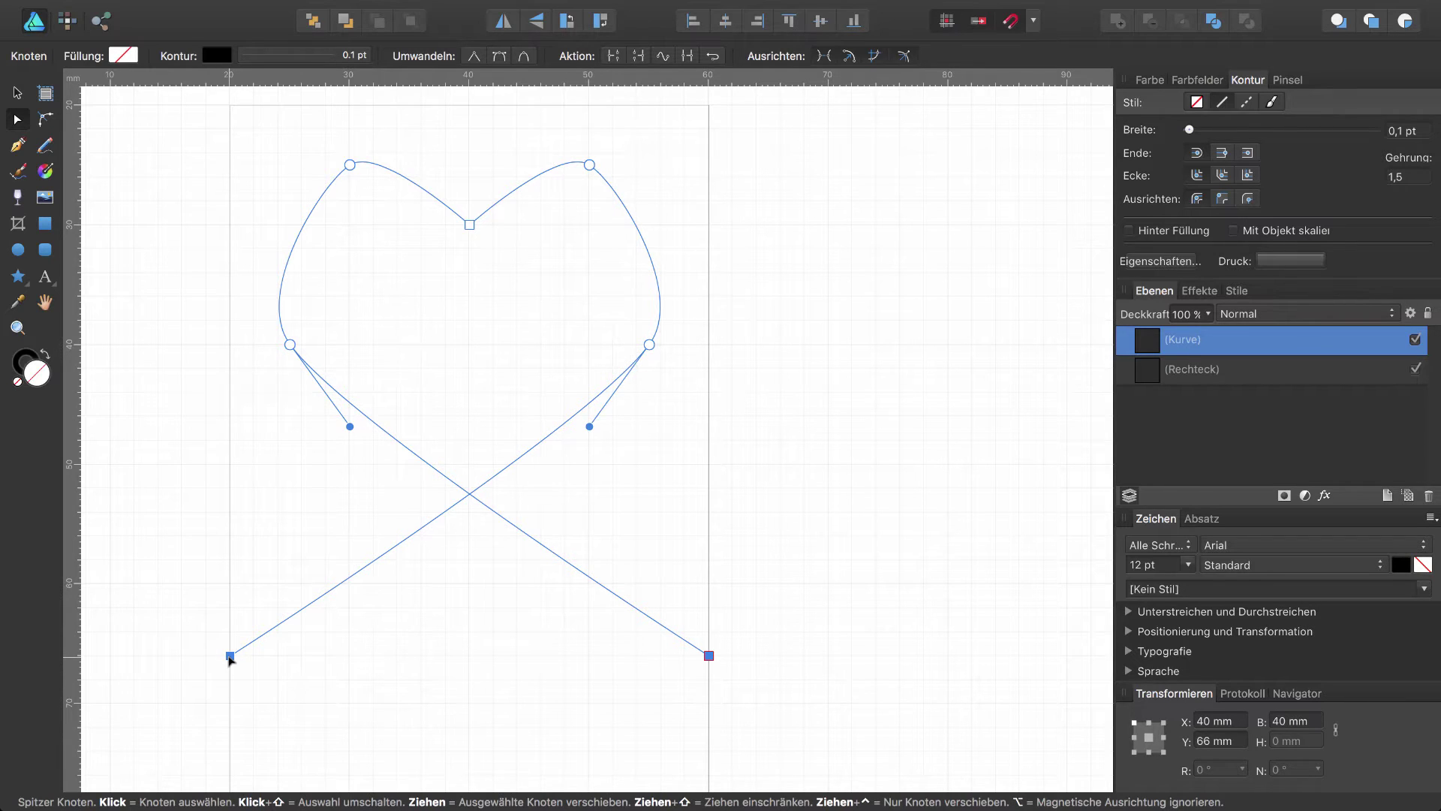
{"action": "left_click", "coordinate": [499, 57]}
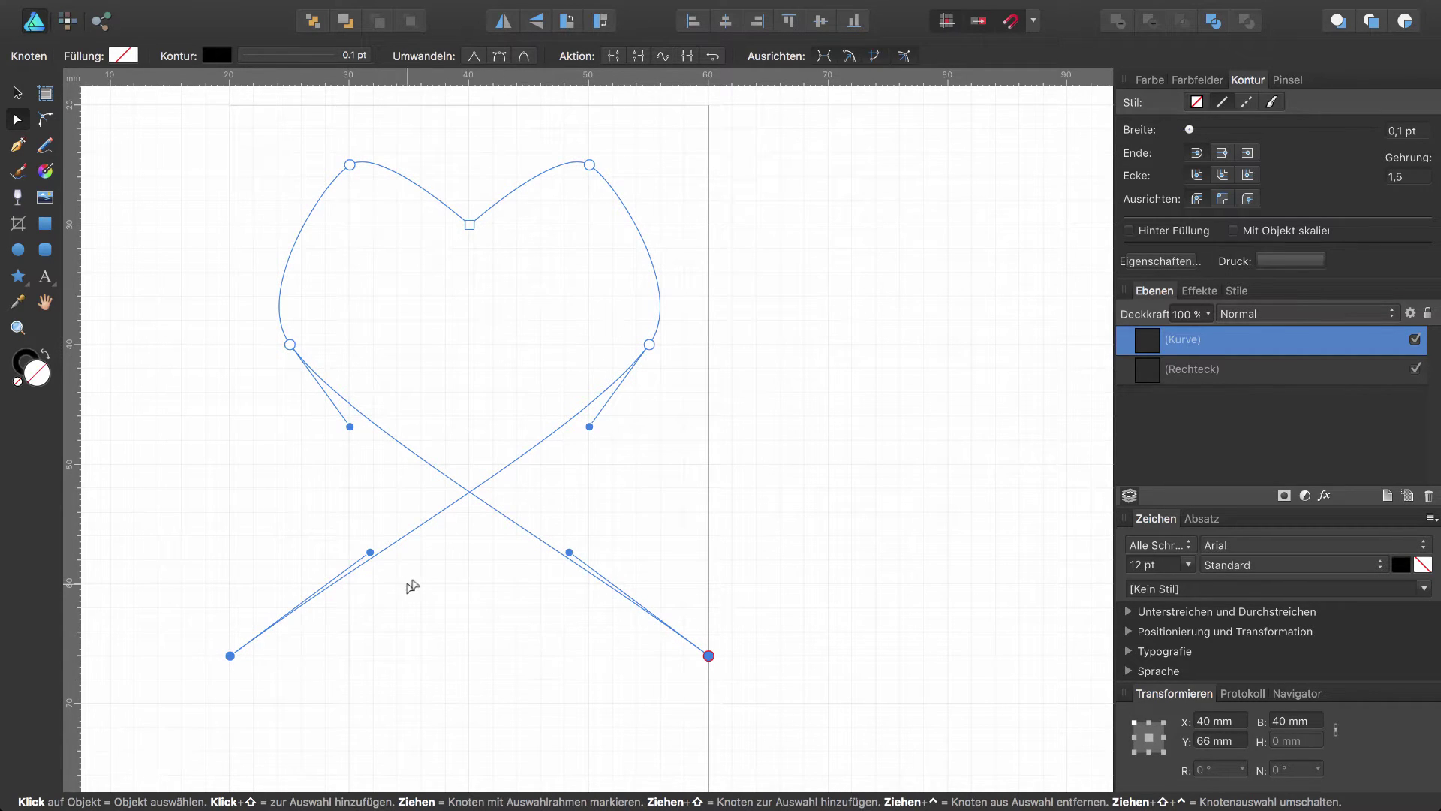
{"action": "left_click_drag", "start_coordinate": [370, 553], "coordinate": [469, 656]}
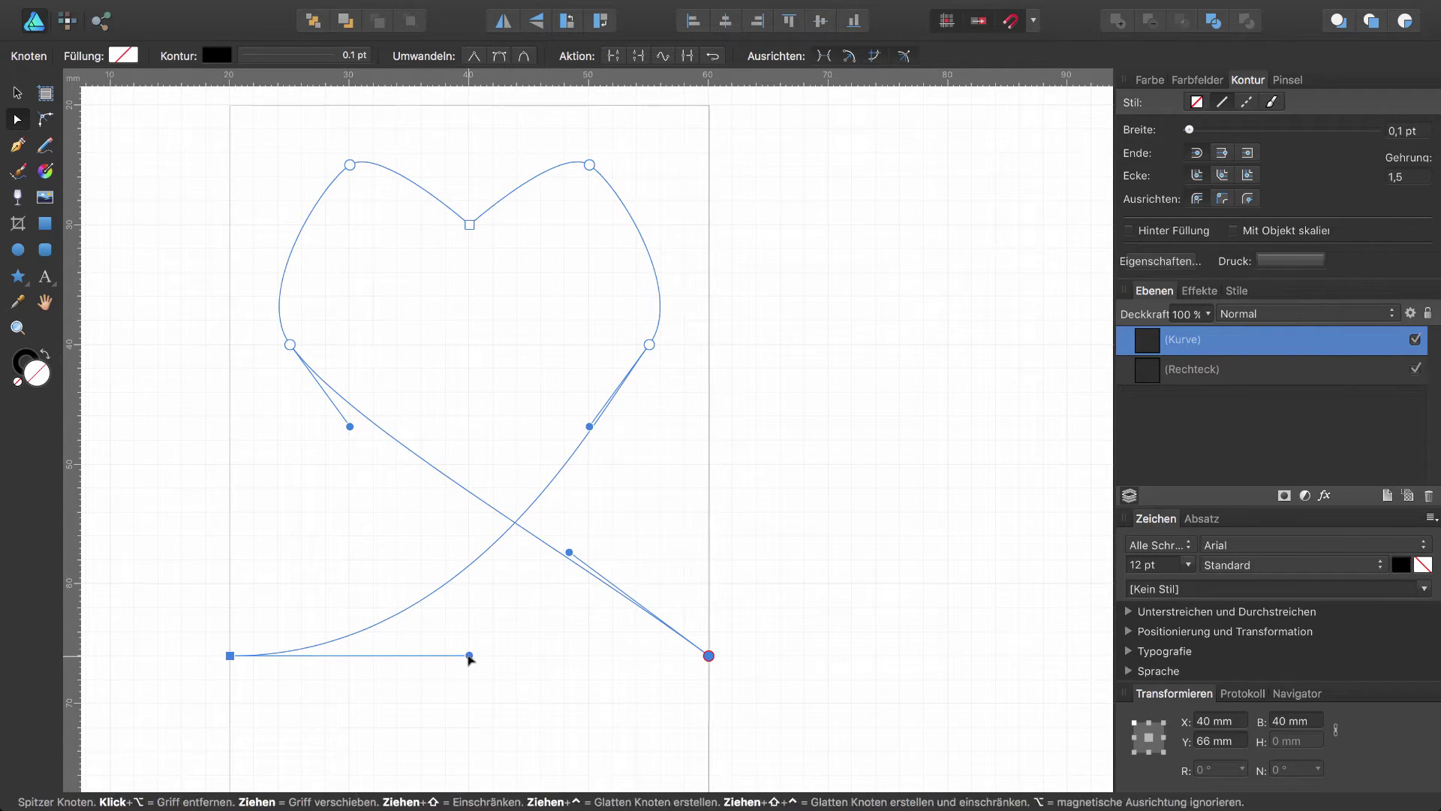
{"action": "left_click_drag", "start_coordinate": [569, 552], "coordinate": [469, 655]}
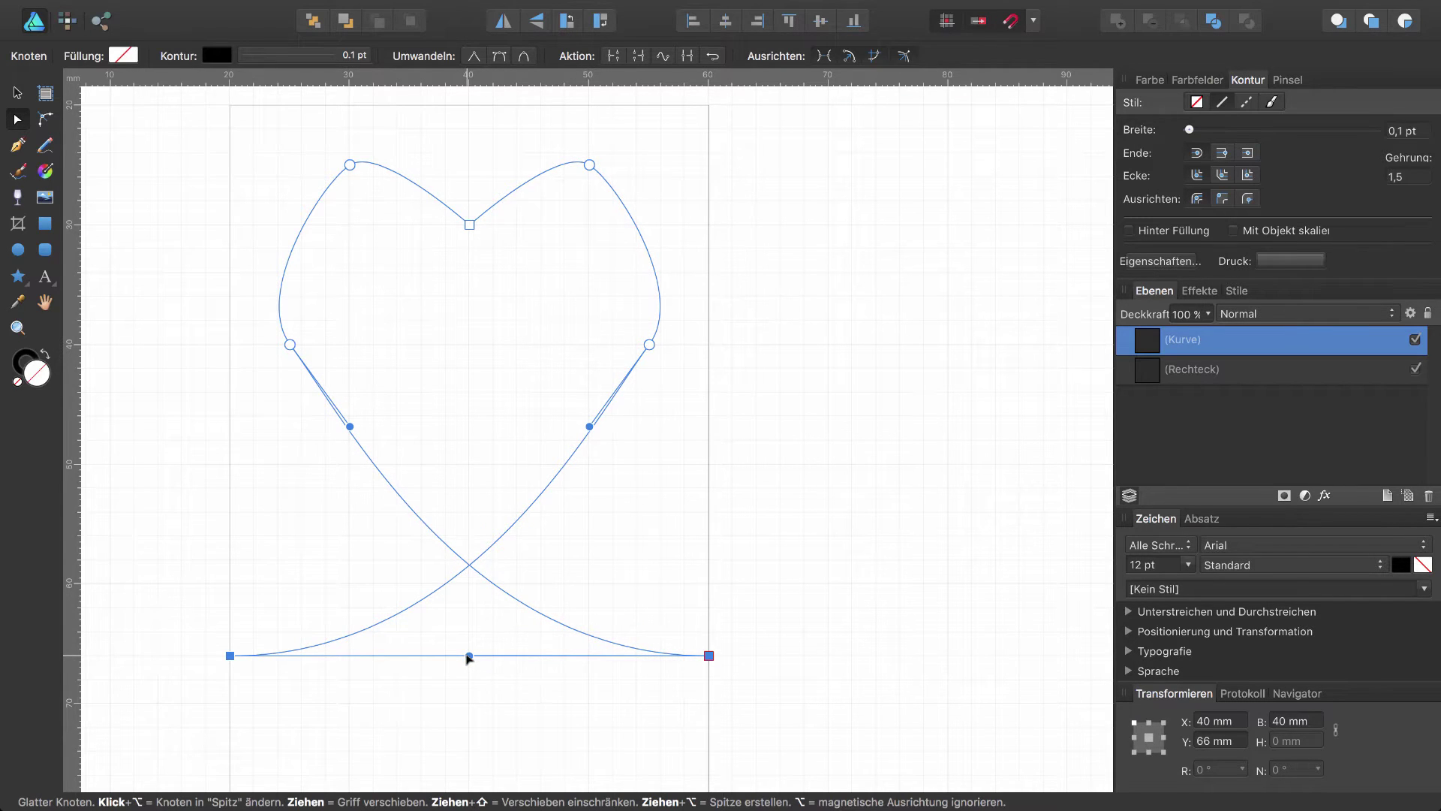
{"action": "left_click", "coordinate": [468, 656], "text": "alt"}
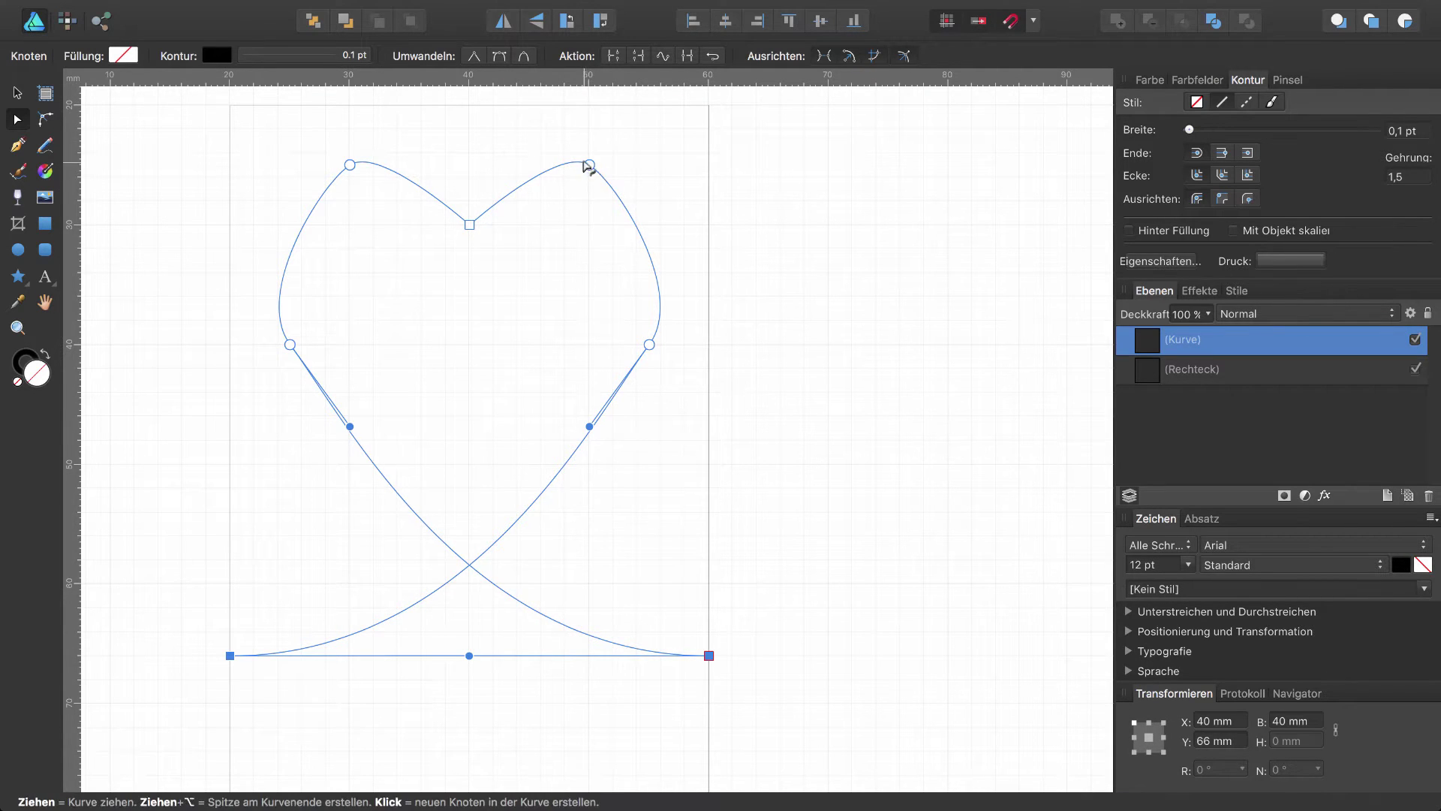
Adjust the top-left and top-right node handles to round out the upper lobes
{"action": "left_click", "coordinate": [590, 166]}
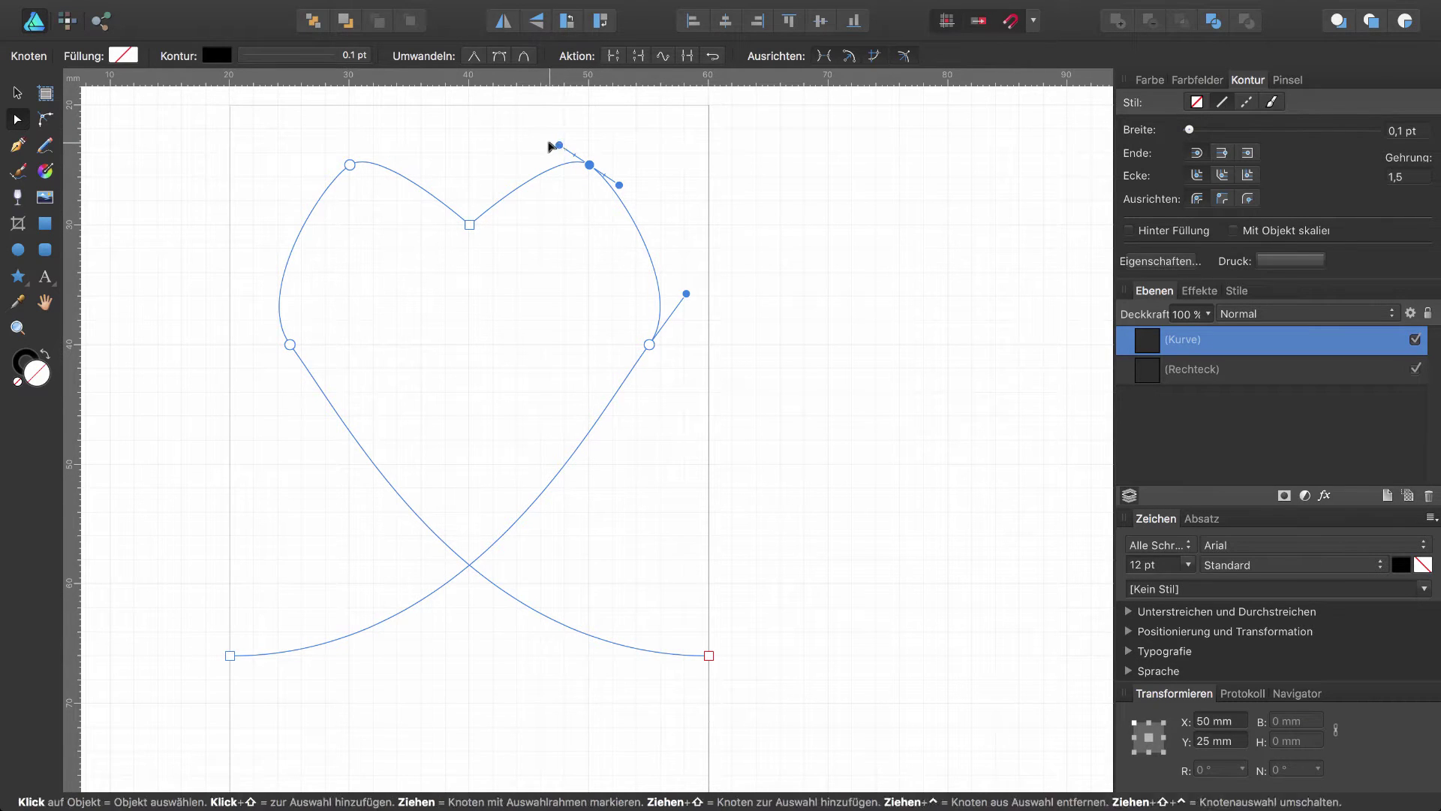
{"action": "left_click_drag", "start_coordinate": [560, 146], "coordinate": [512, 154]}
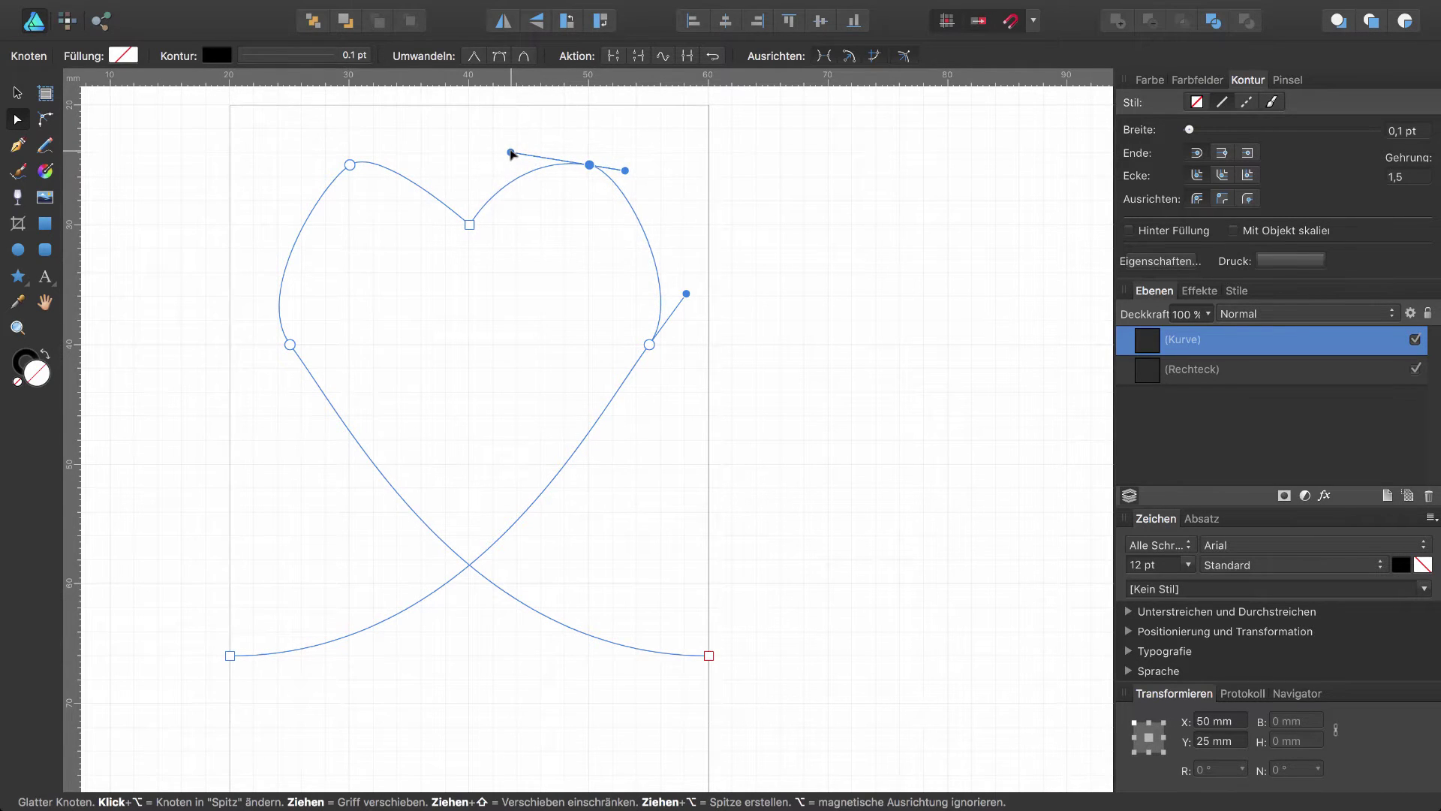
{"action": "left_click_drag", "start_coordinate": [625, 170], "coordinate": [666, 180]}
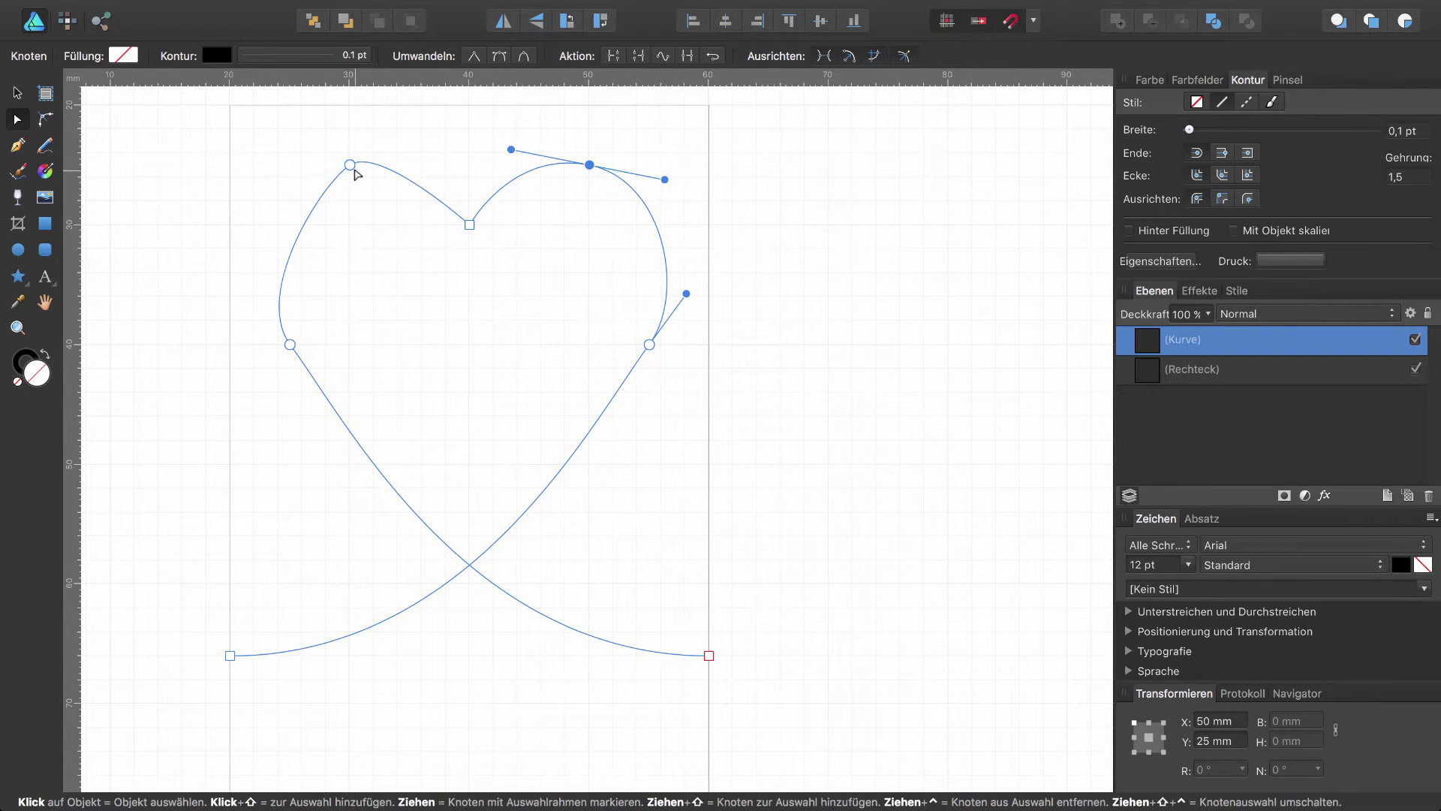
{"action": "left_click", "coordinate": [350, 165]}
{"action": "left_click_drag", "start_coordinate": [321, 185], "coordinate": [261, 178]}
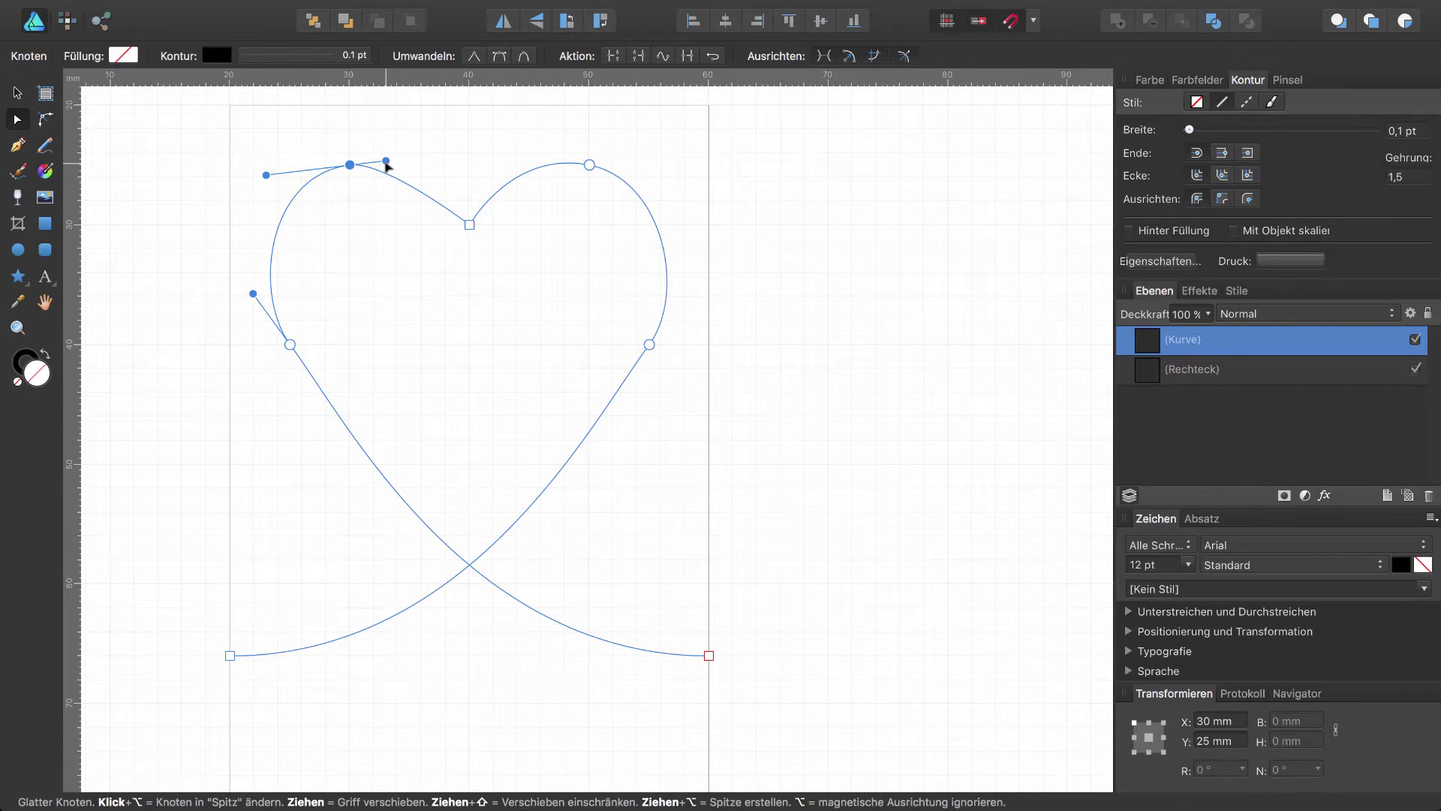
{"action": "left_click_drag", "start_coordinate": [386, 162], "coordinate": [431, 158]}
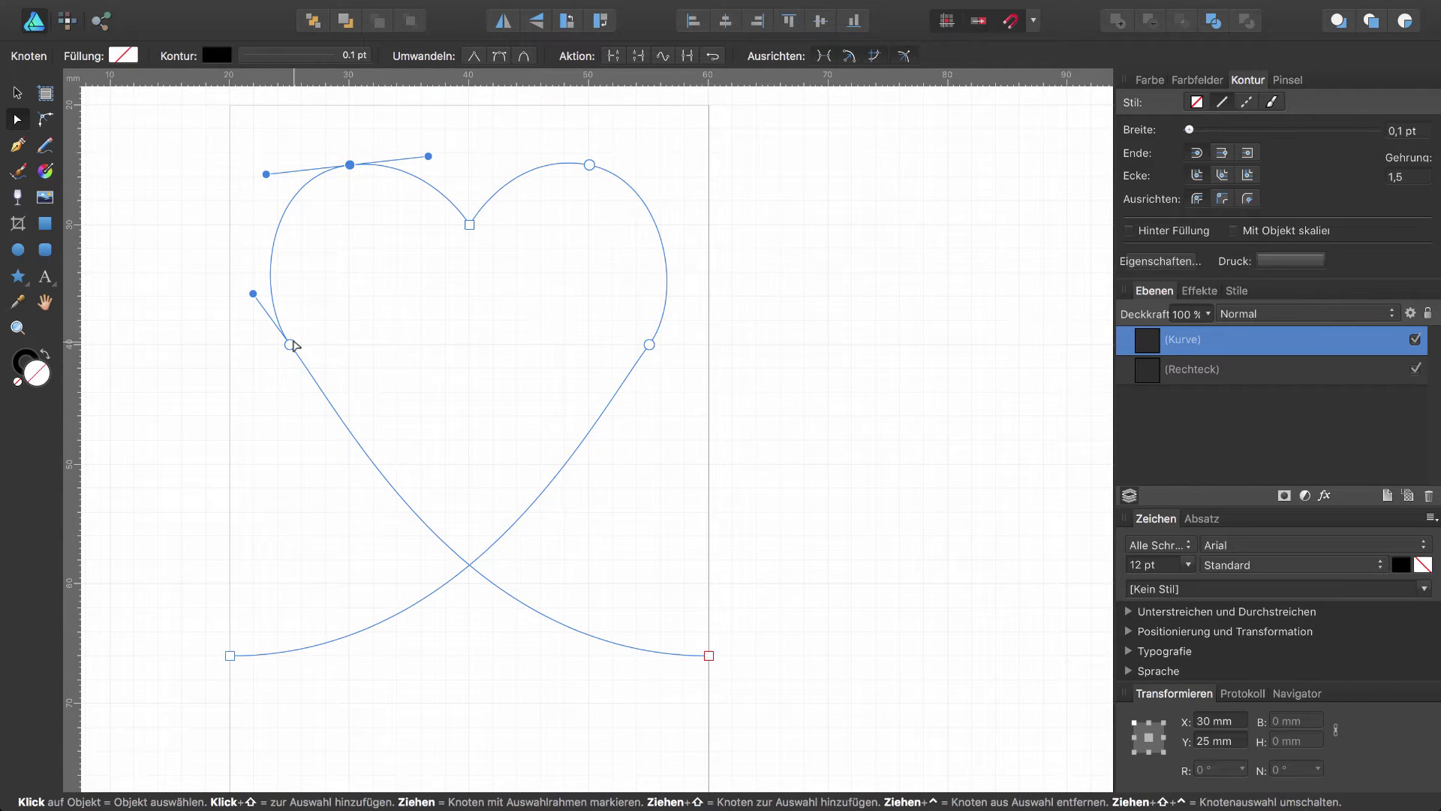
Smooth the curves on the heart's left and right sides
{"action": "left_click", "coordinate": [291, 345]}
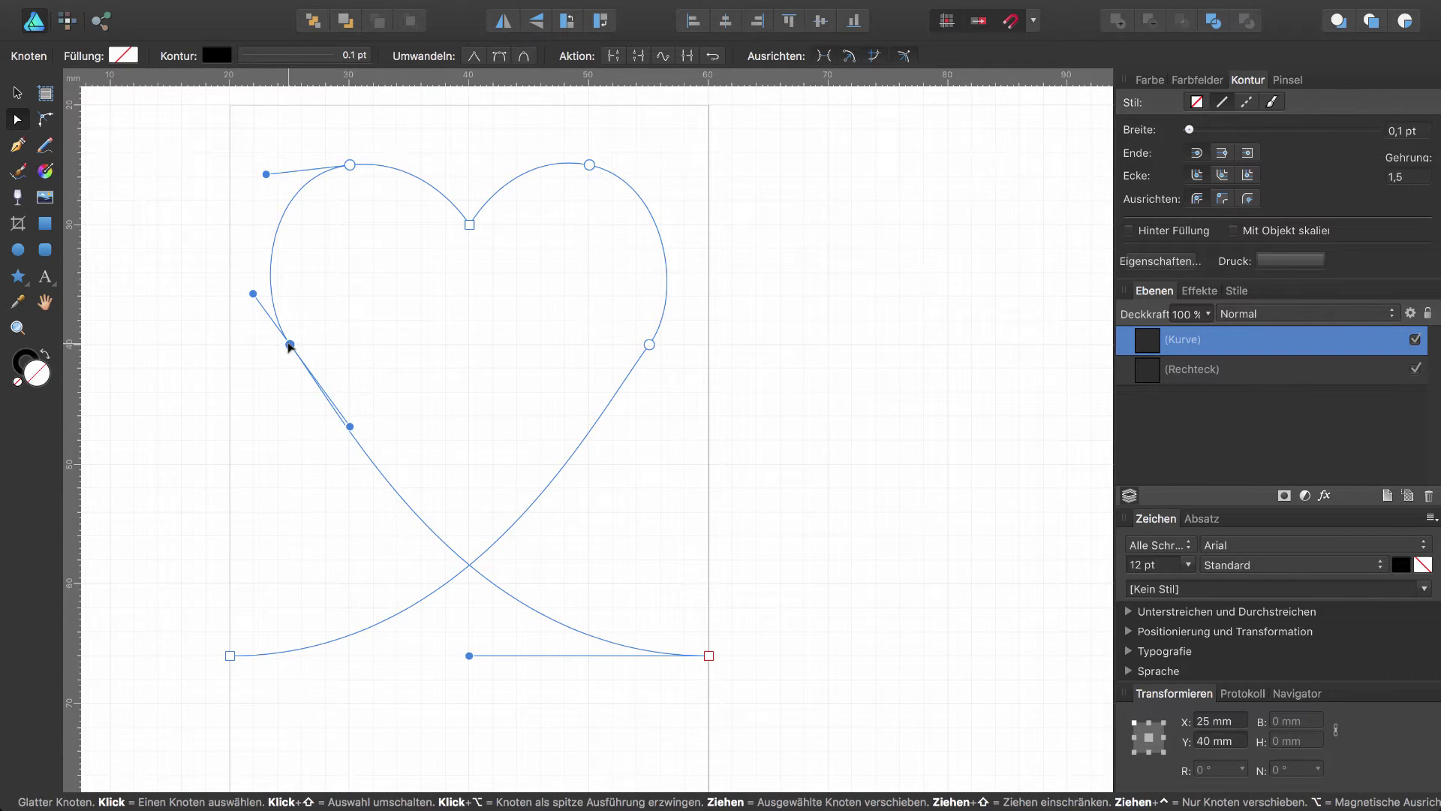
{"action": "left_click_drag", "start_coordinate": [254, 293], "coordinate": [261, 288]}
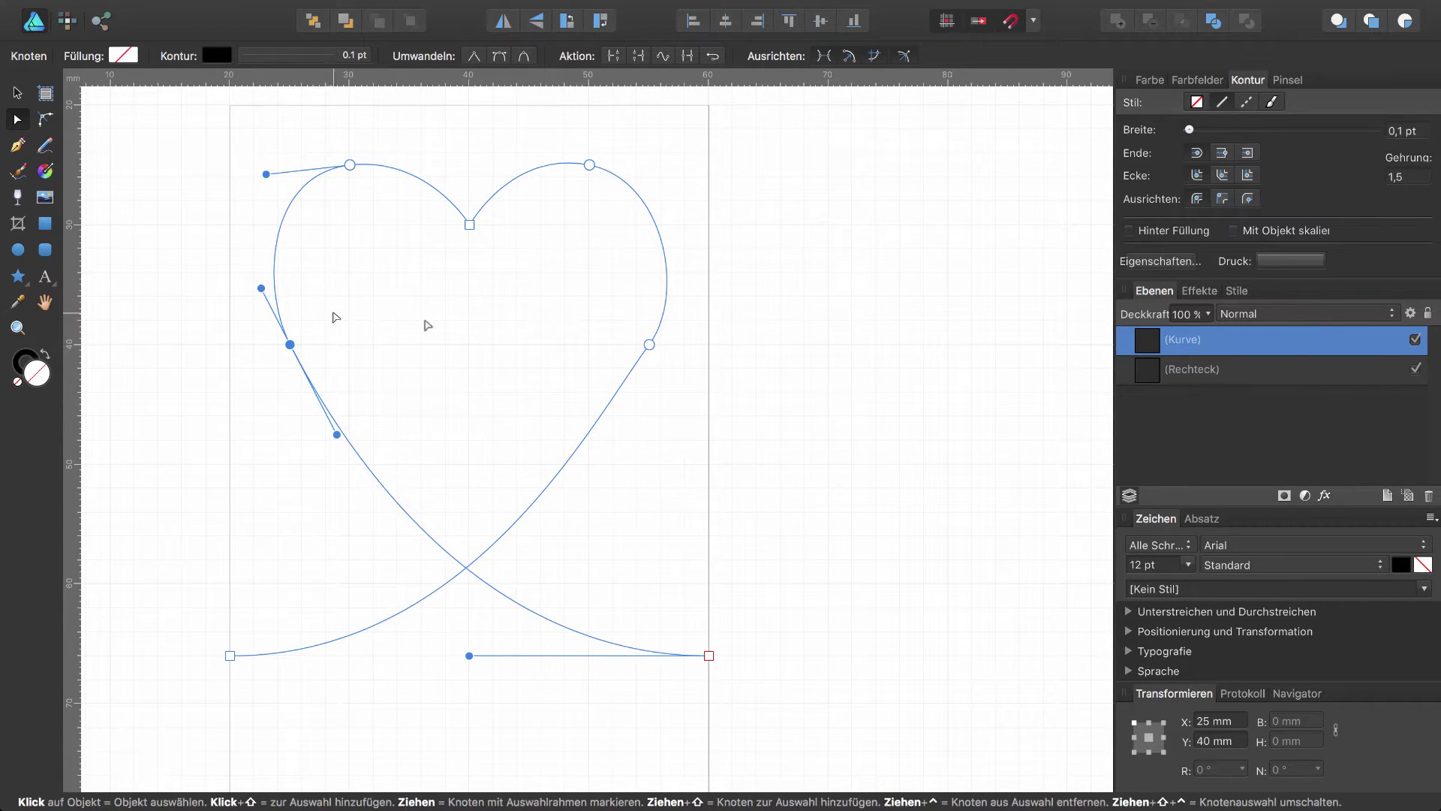
{"action": "left_click", "coordinate": [649, 344]}
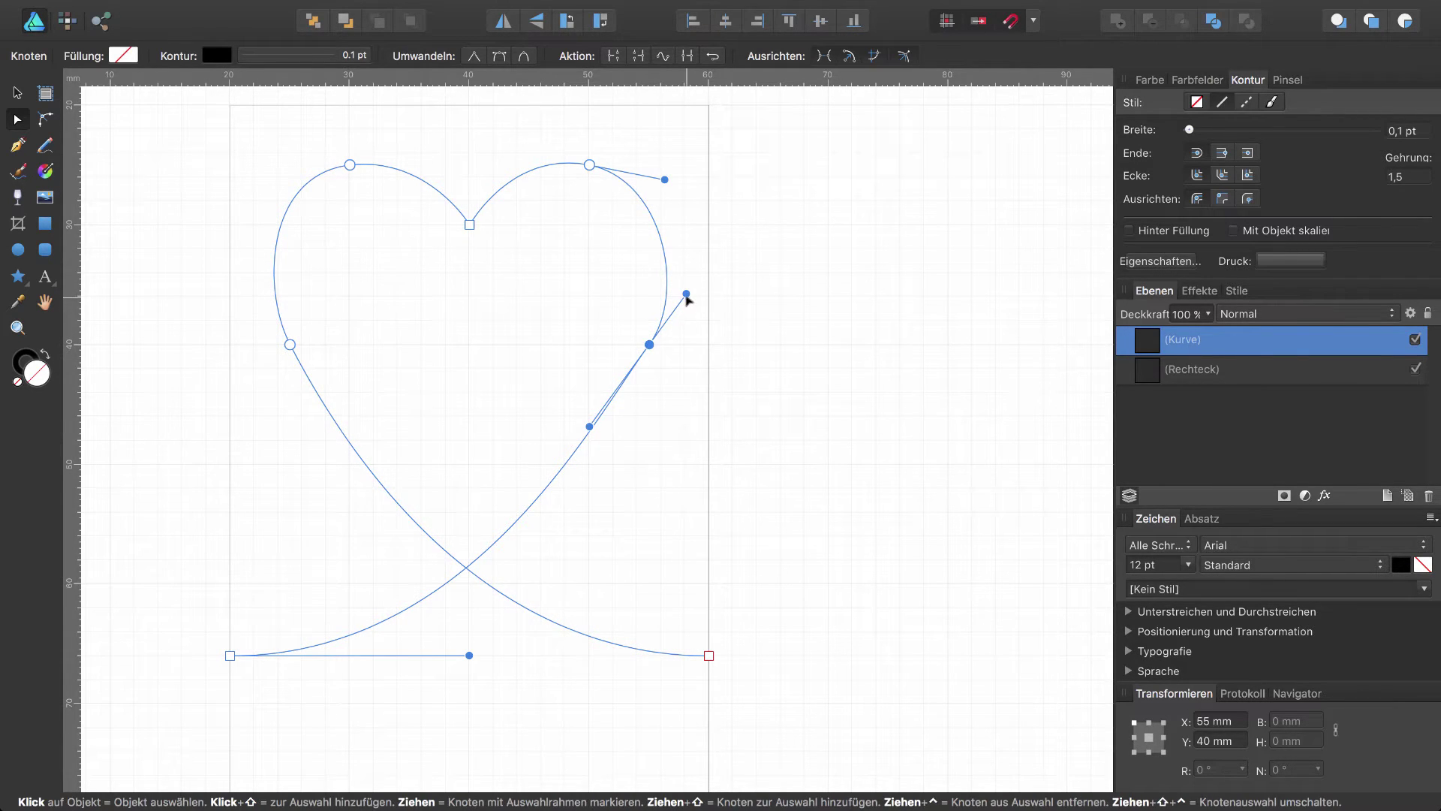
{"action": "left_click_drag", "start_coordinate": [686, 294], "coordinate": [681, 289]}
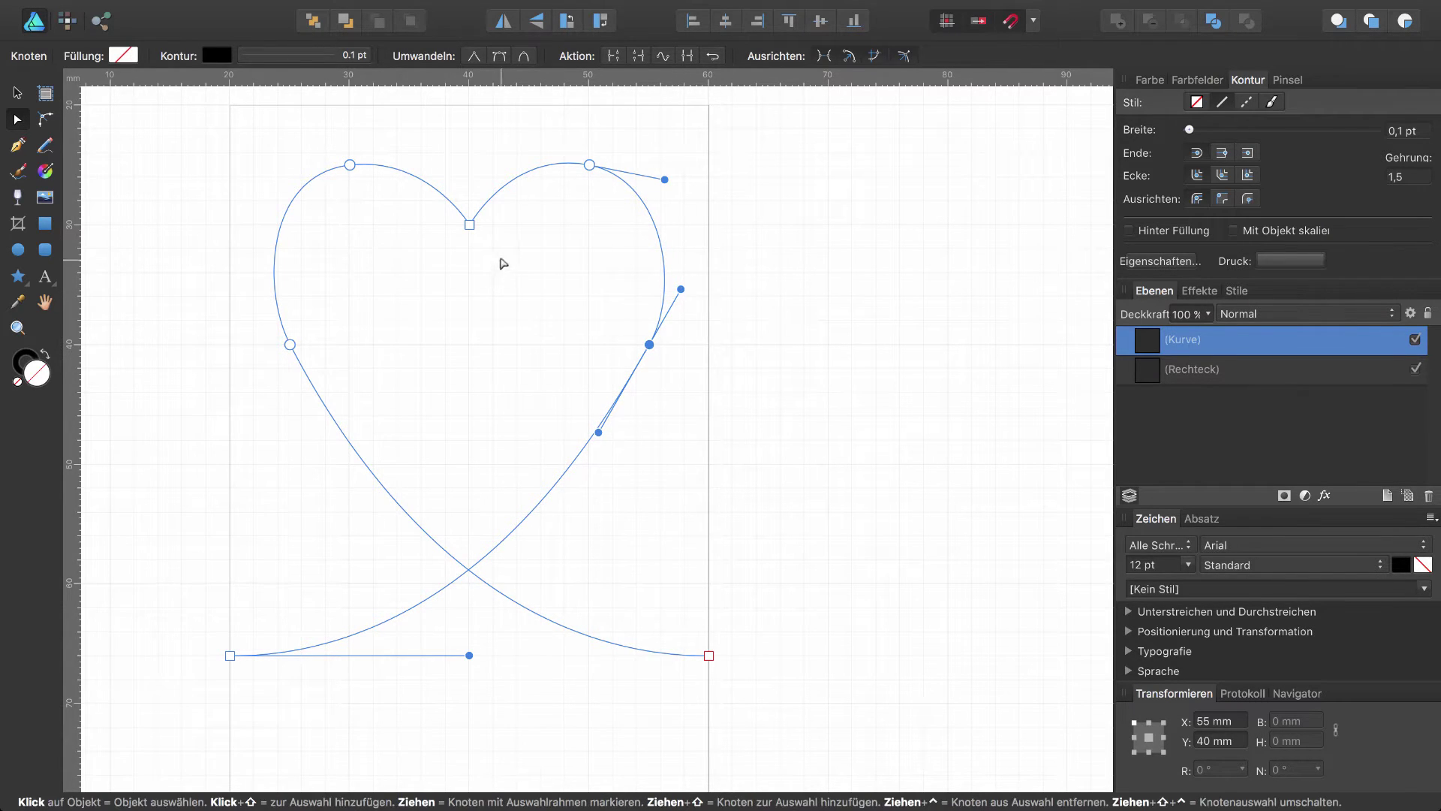
Nudge the heart's central dip slightly lower to 31,7 mm
{"action": "left_click", "coordinate": [469, 225]}
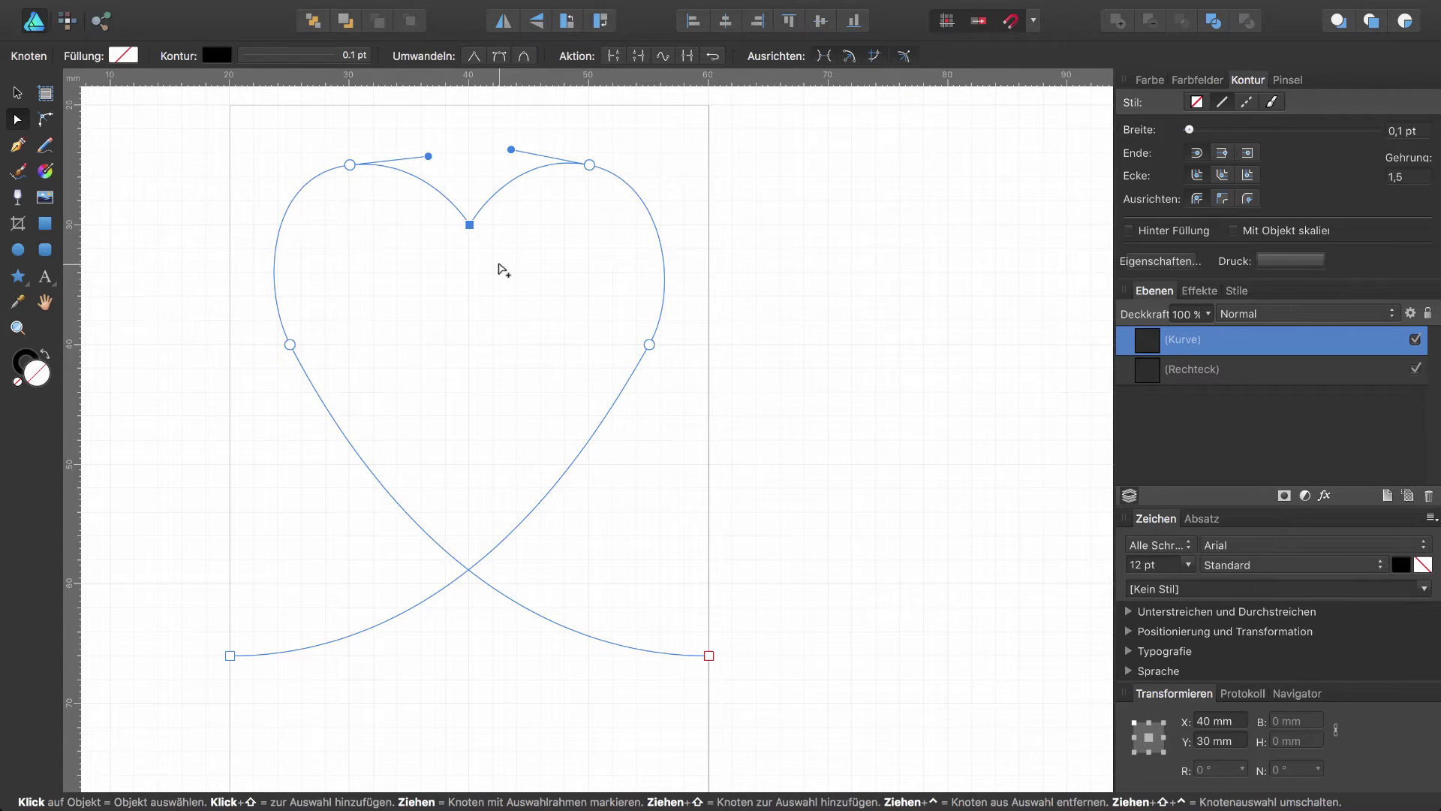
{"action": "key", "text": "Down"}
{"action": "key", "text": "Down"}
{"action": "key", "text": "Down"}
{"action": "key", "text": "Down"}
{"action": "key", "text": "Down"}
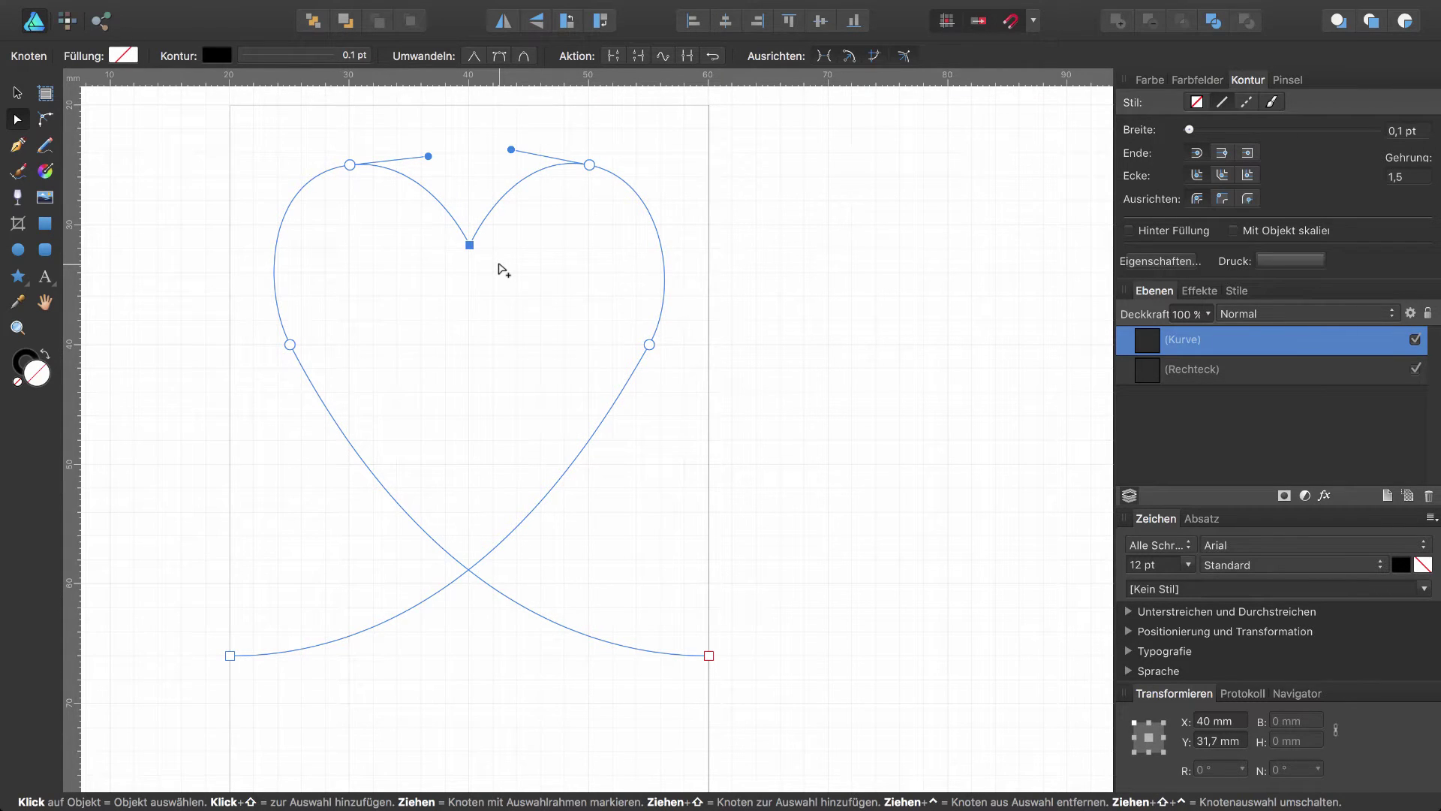
{"action": "key", "text": "Down"}
{"action": "key", "text": "Down"}
{"action": "key", "text": "Down"}
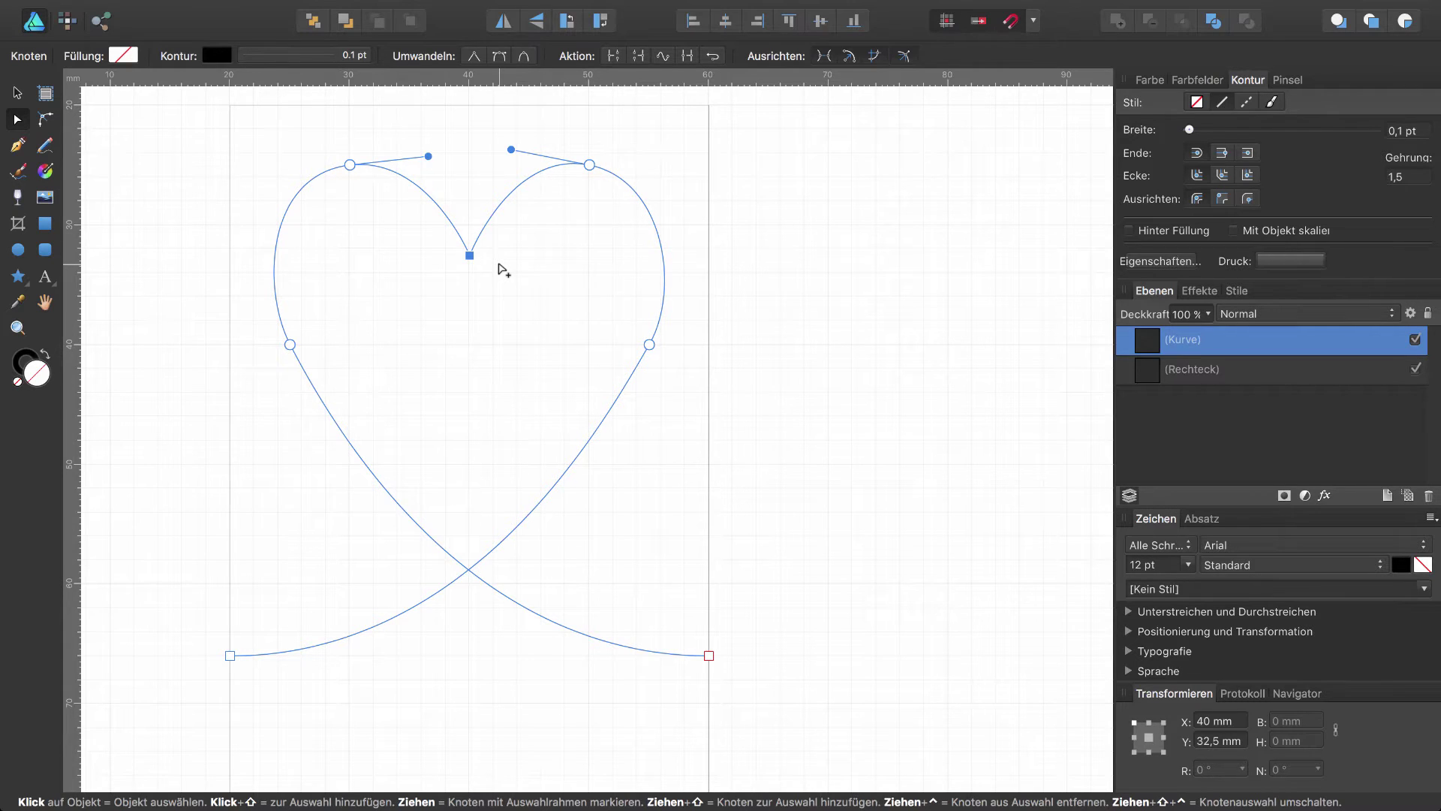
{"action": "key", "text": "Up"}
{"action": "key", "text": "Up"}
{"action": "key", "text": "Up"}
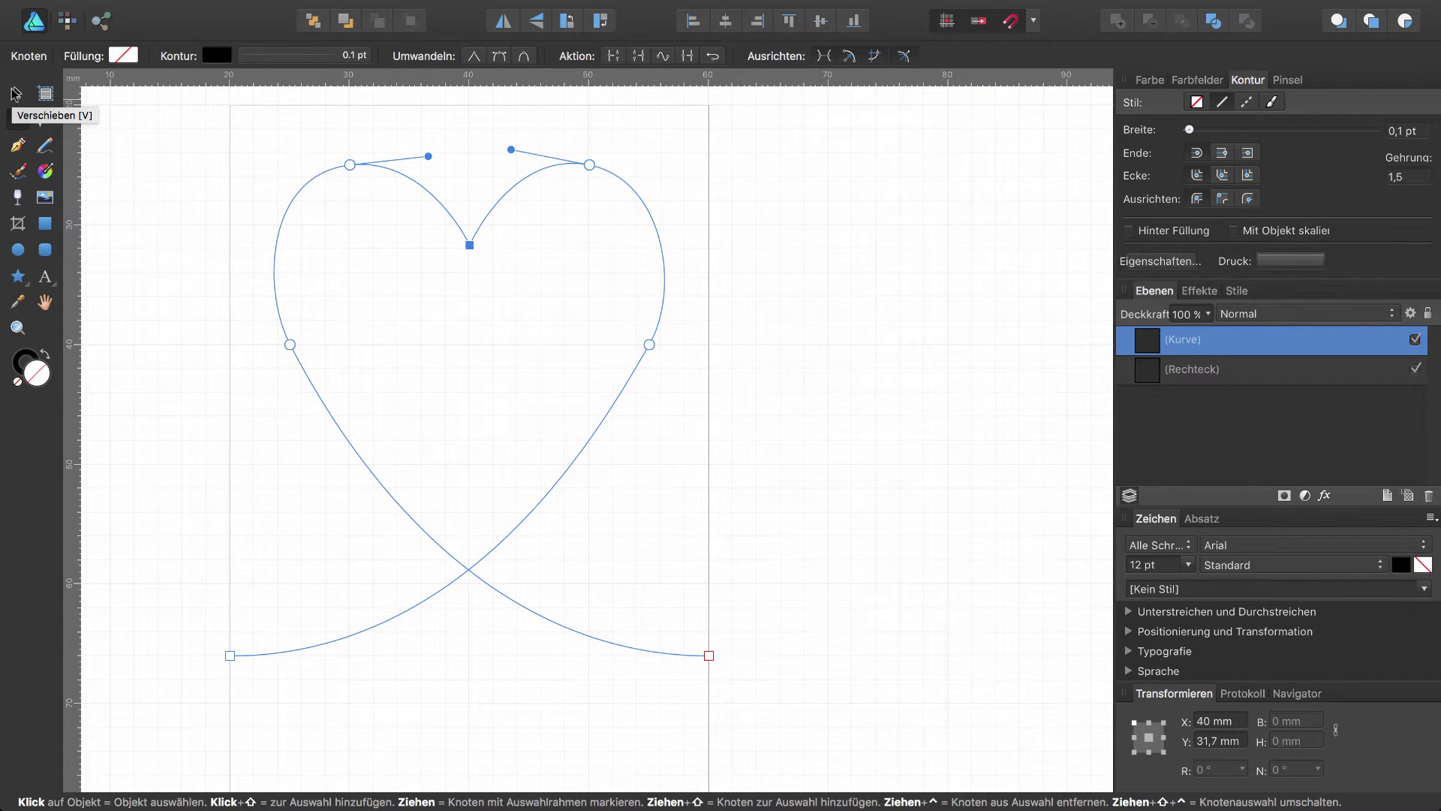
{"action": "left_click", "coordinate": [15, 93]}
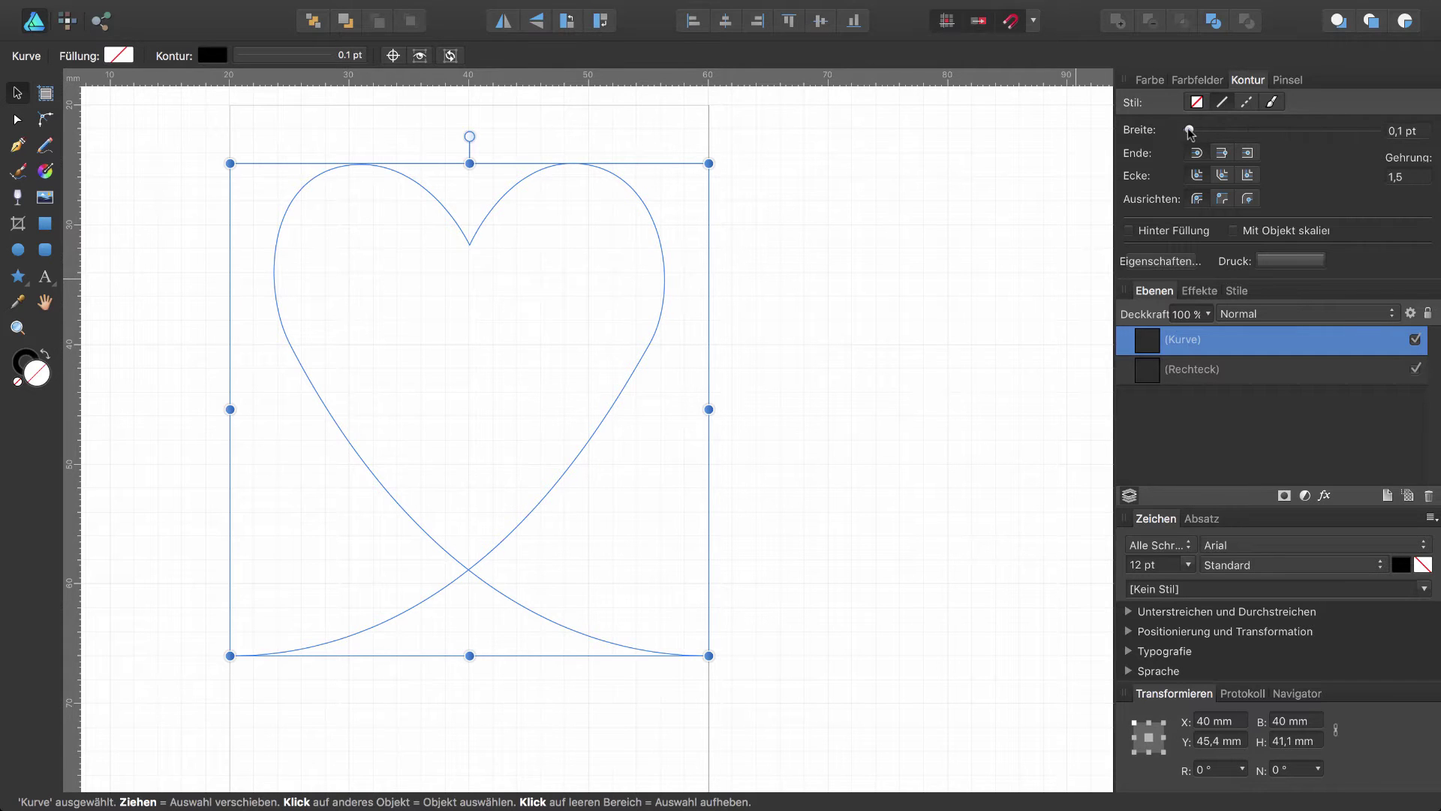
Thicken the heart's stroke to 3 pt, trying a red fill and then removing it
{"action": "left_click_drag", "start_coordinate": [1190, 129], "coordinate": [1239, 134]}
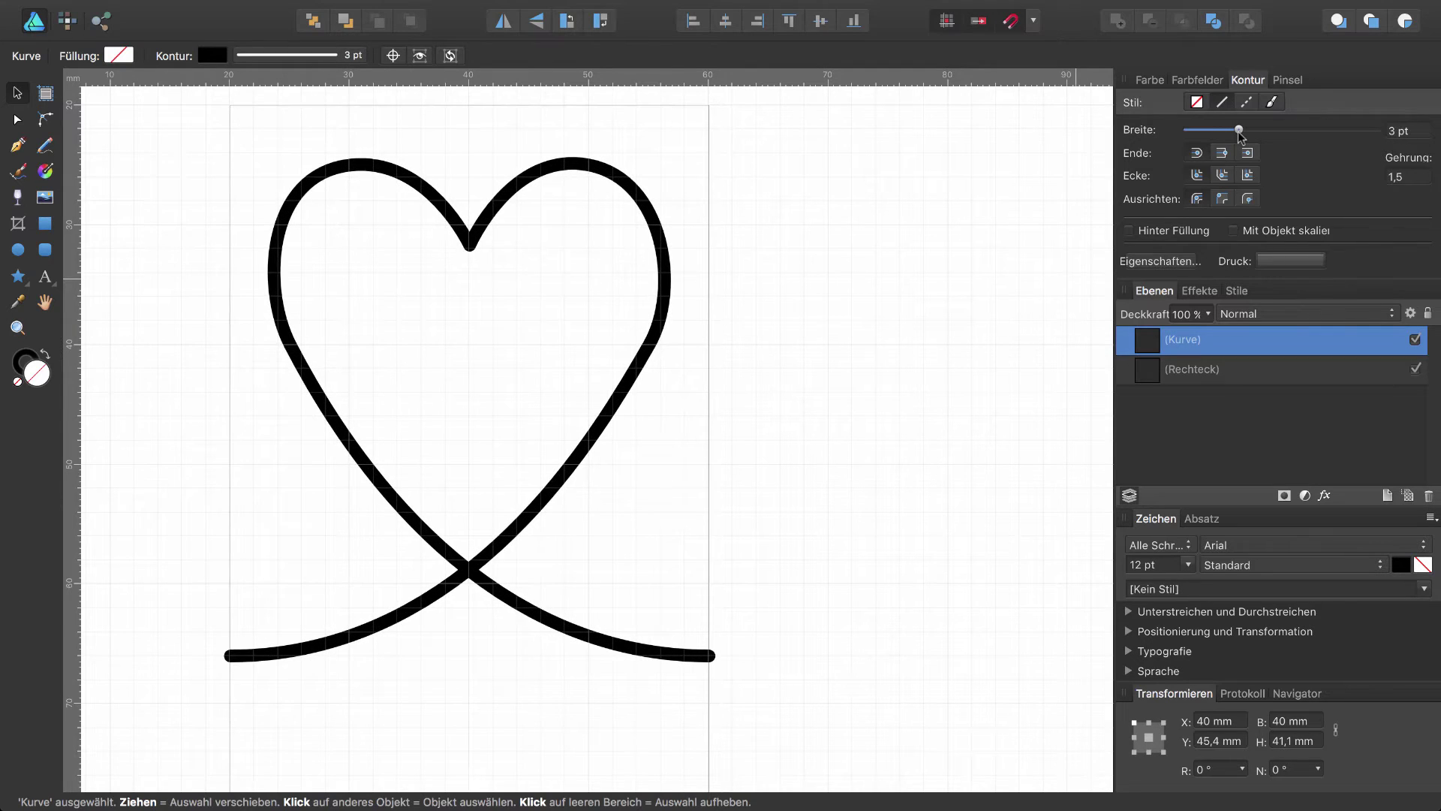
{"action": "left_click", "coordinate": [1197, 80]}
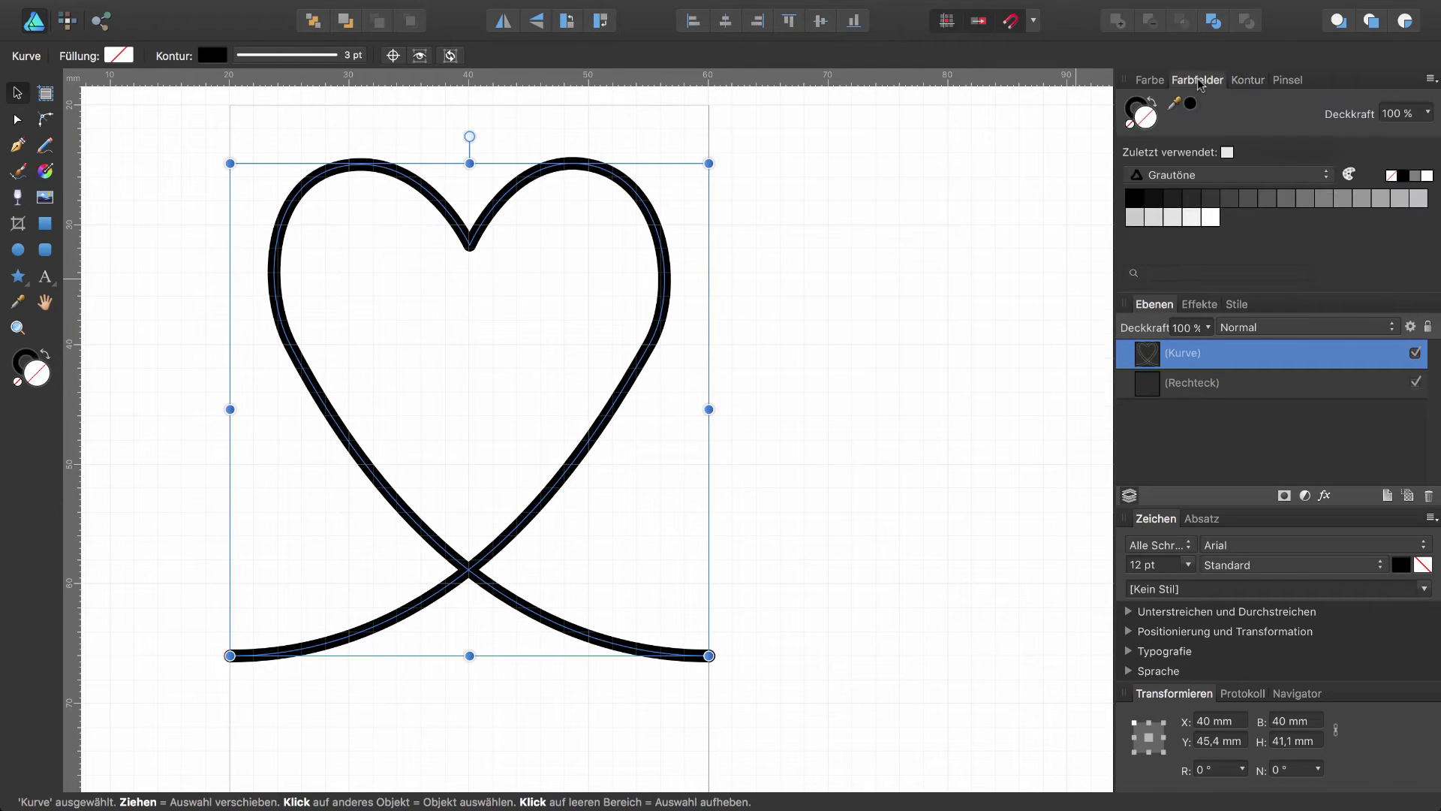
{"action": "left_click", "coordinate": [1149, 79]}
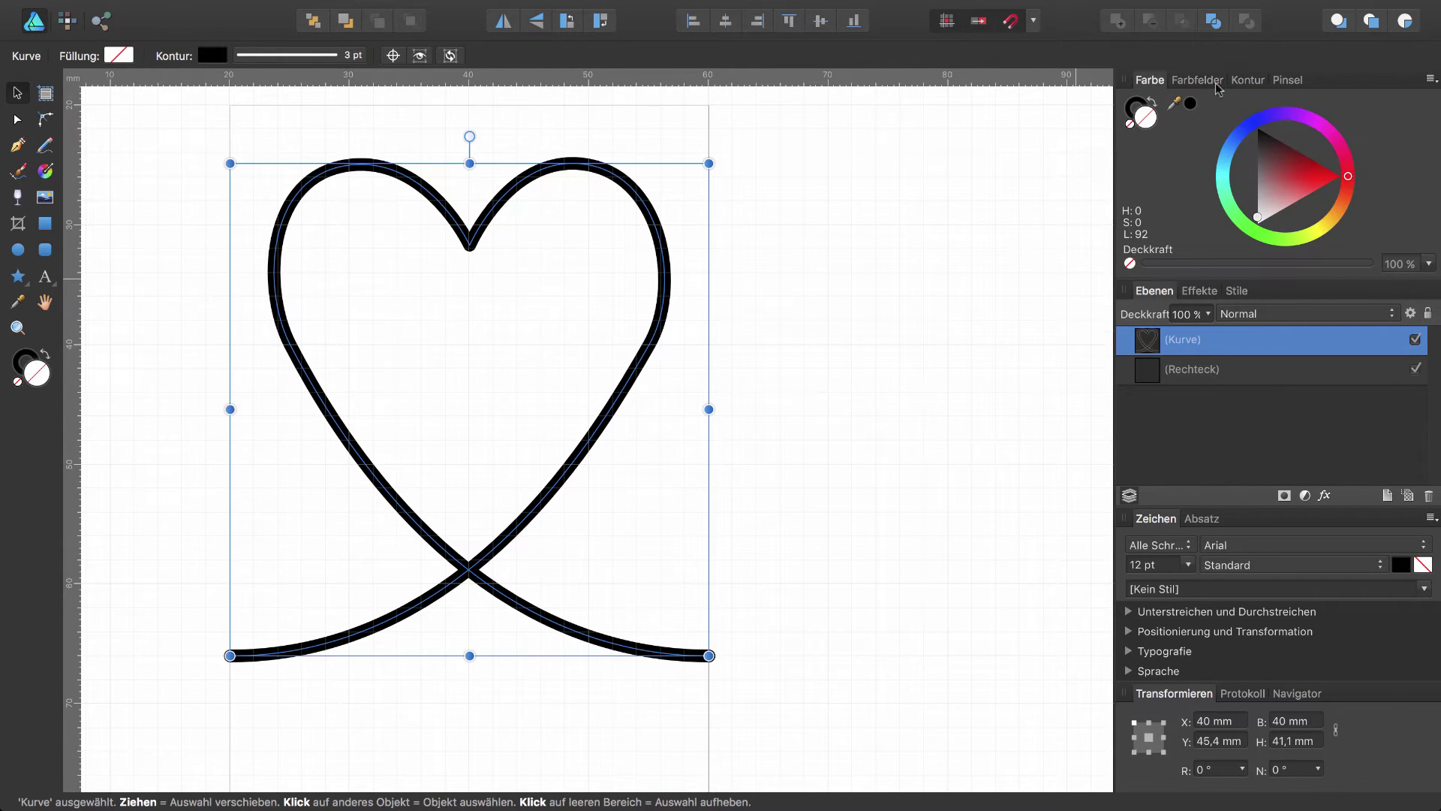
{"action": "left_click", "coordinate": [1348, 177]}
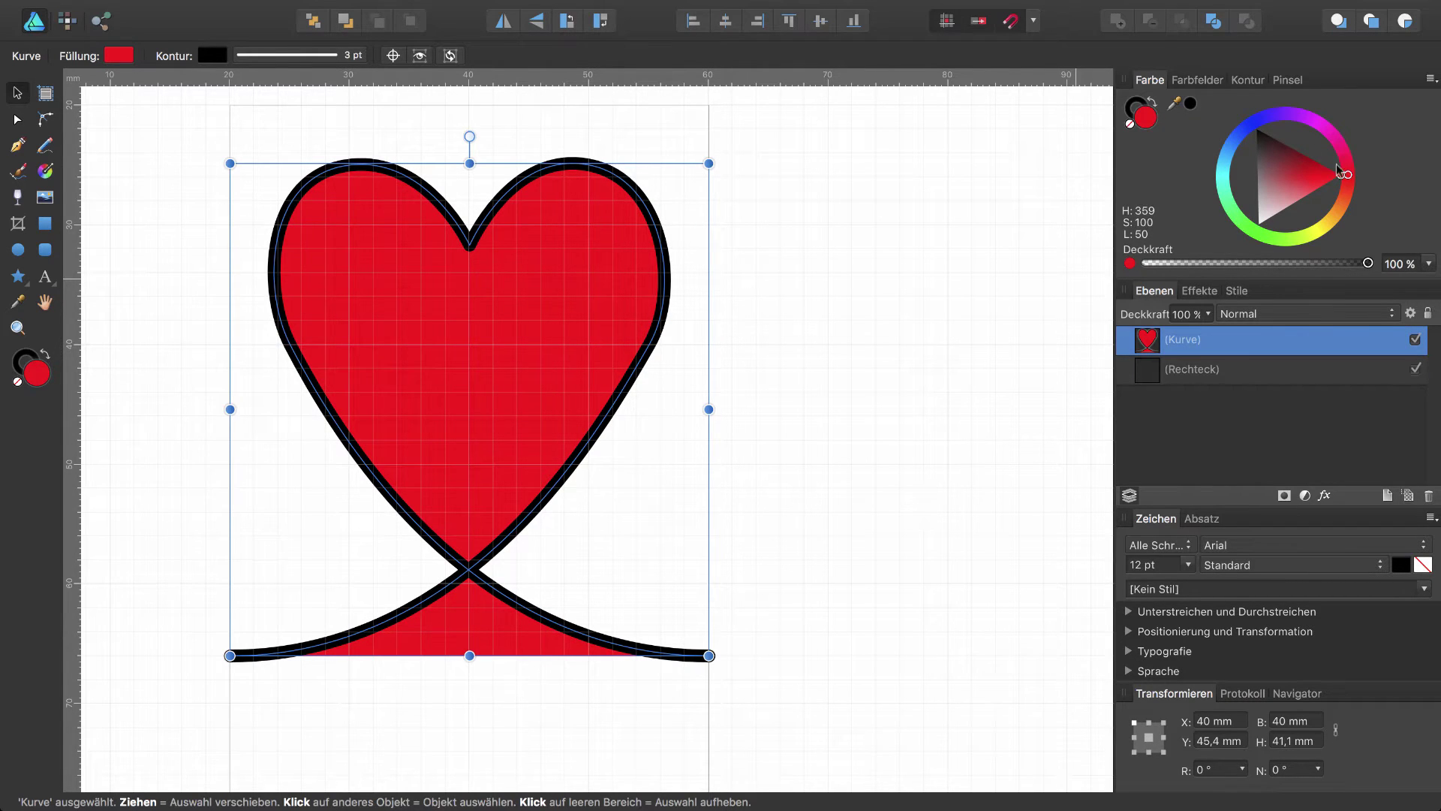
{"action": "left_click", "coordinate": [1130, 123]}
Color the heart's outline red
{"action": "left_click", "coordinate": [1131, 110]}
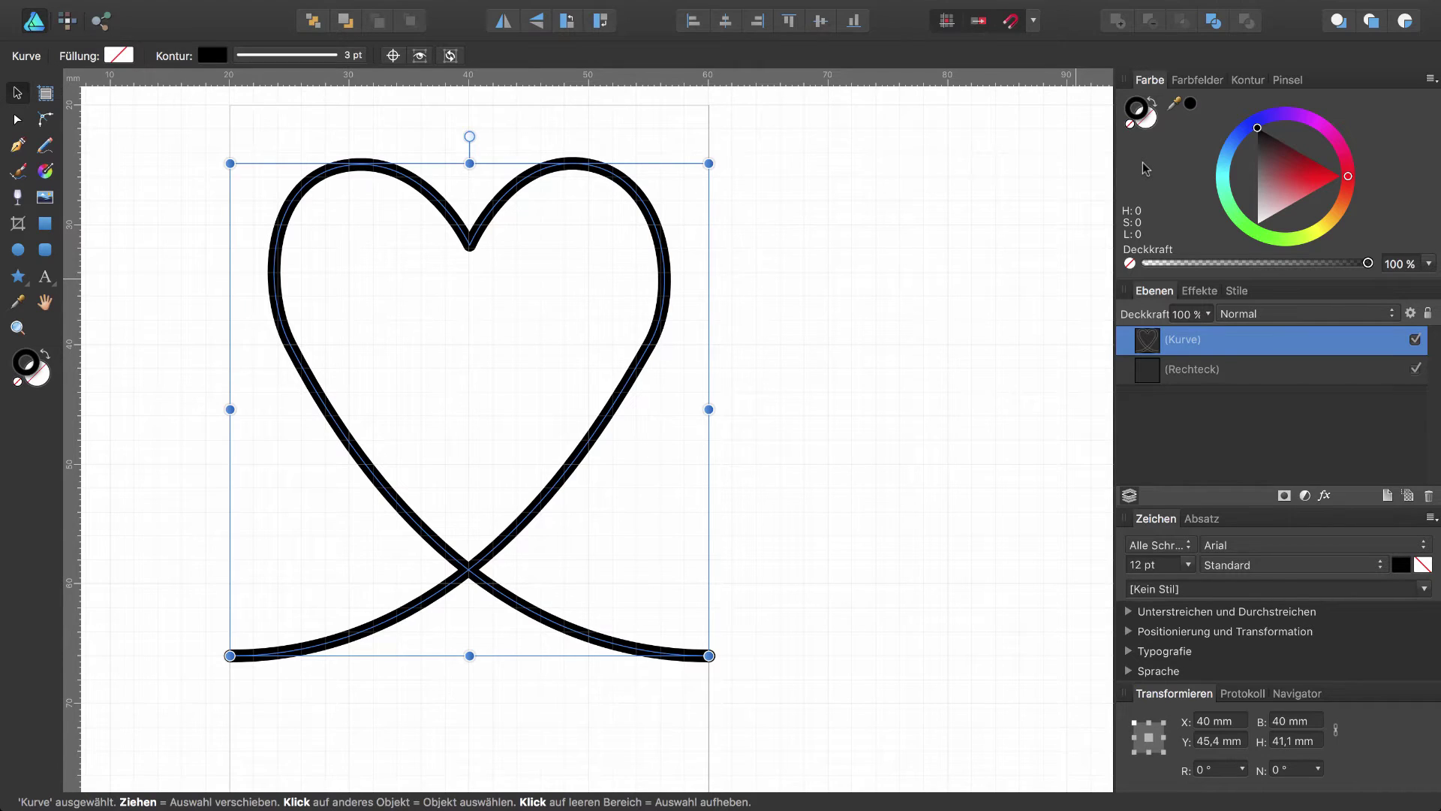
{"action": "key", "text": "x"}
{"action": "key", "text": "x"}
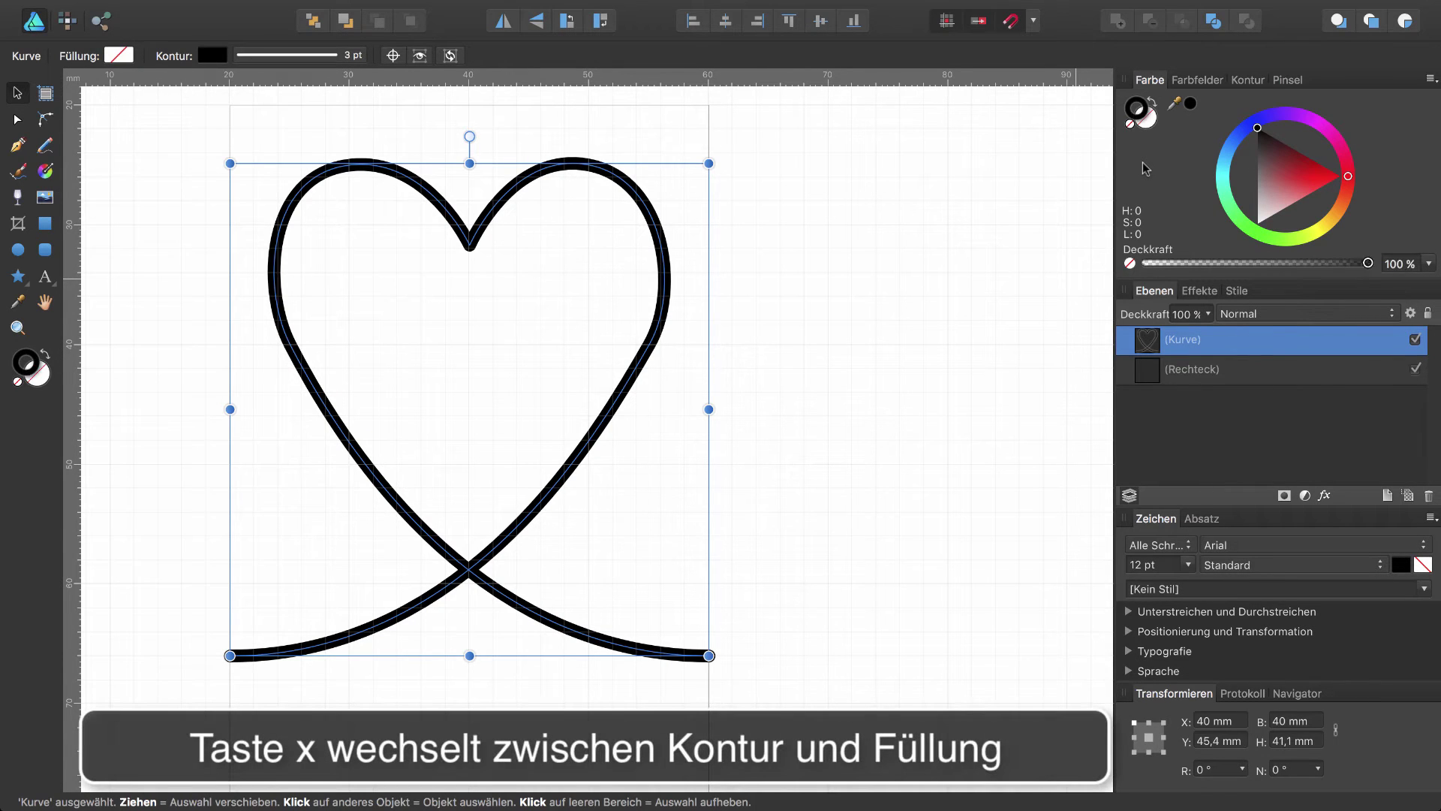
{"action": "key", "text": "x"}
{"action": "key", "text": "x"}
{"action": "key", "text": "x"}
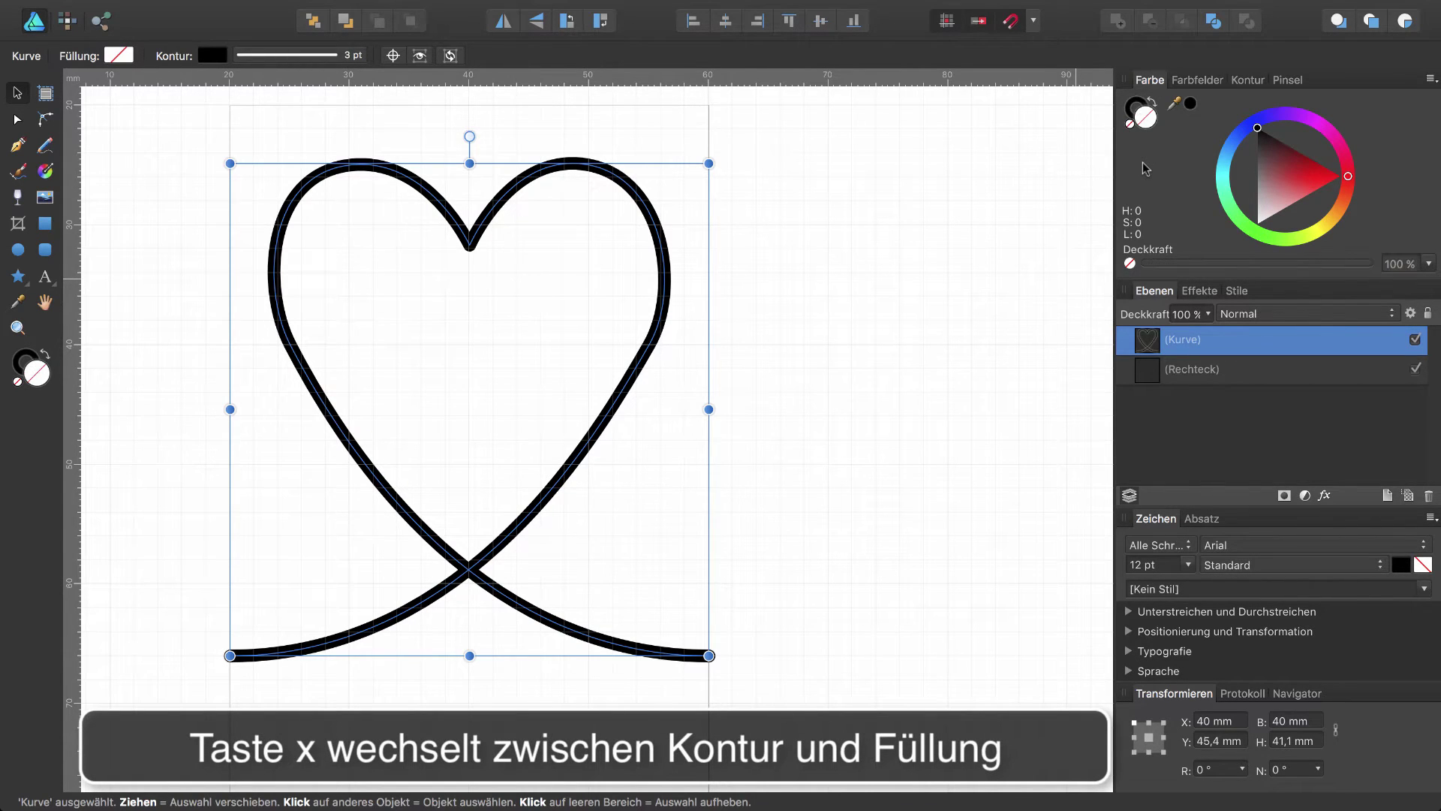
{"action": "key", "text": "x"}
{"action": "key", "text": "x"}
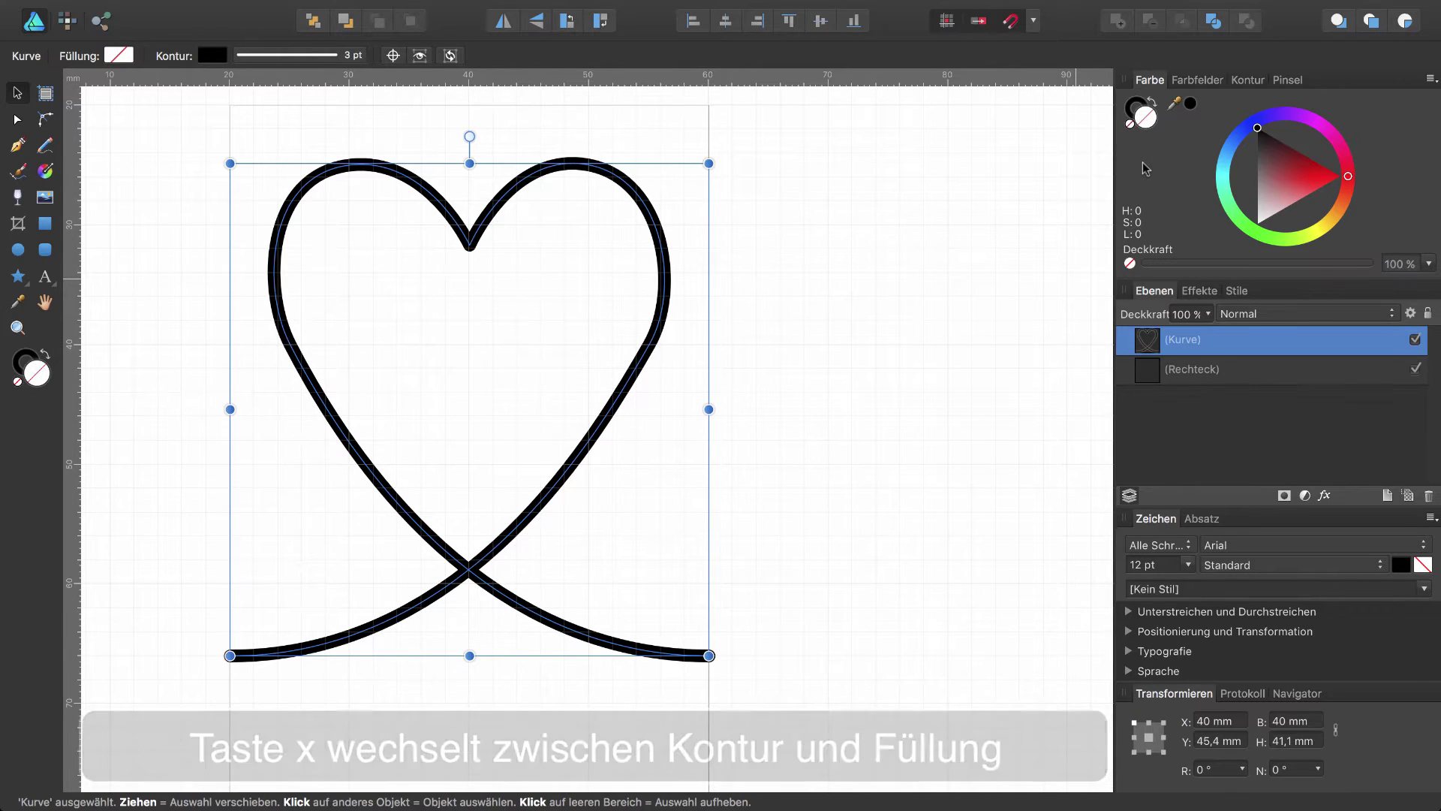
{"action": "key", "text": "x"}
{"action": "key", "text": "x"}
{"action": "key", "text": "x"}
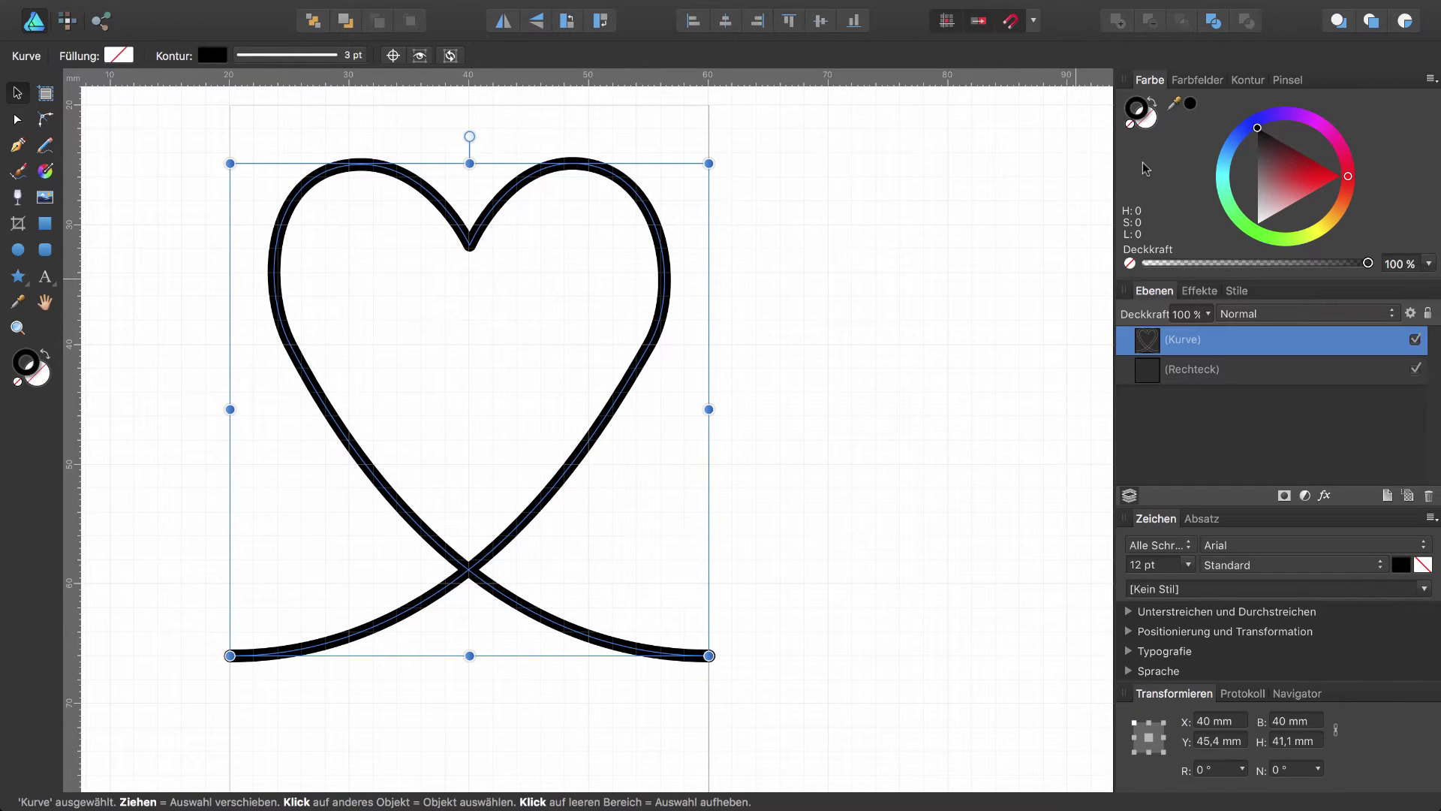
{"action": "left_click", "coordinate": [1346, 176]}
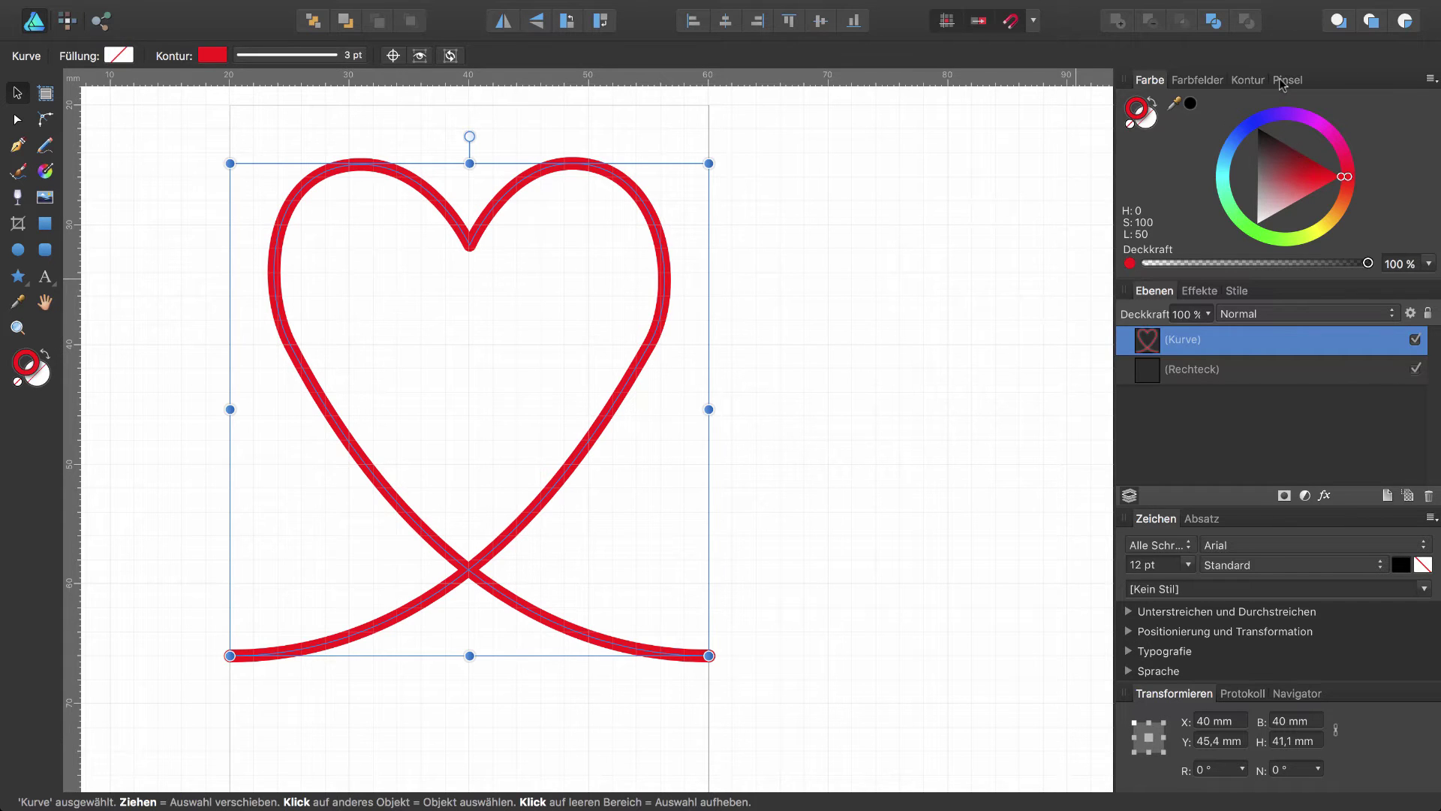
{"action": "left_click", "coordinate": [1248, 80]}
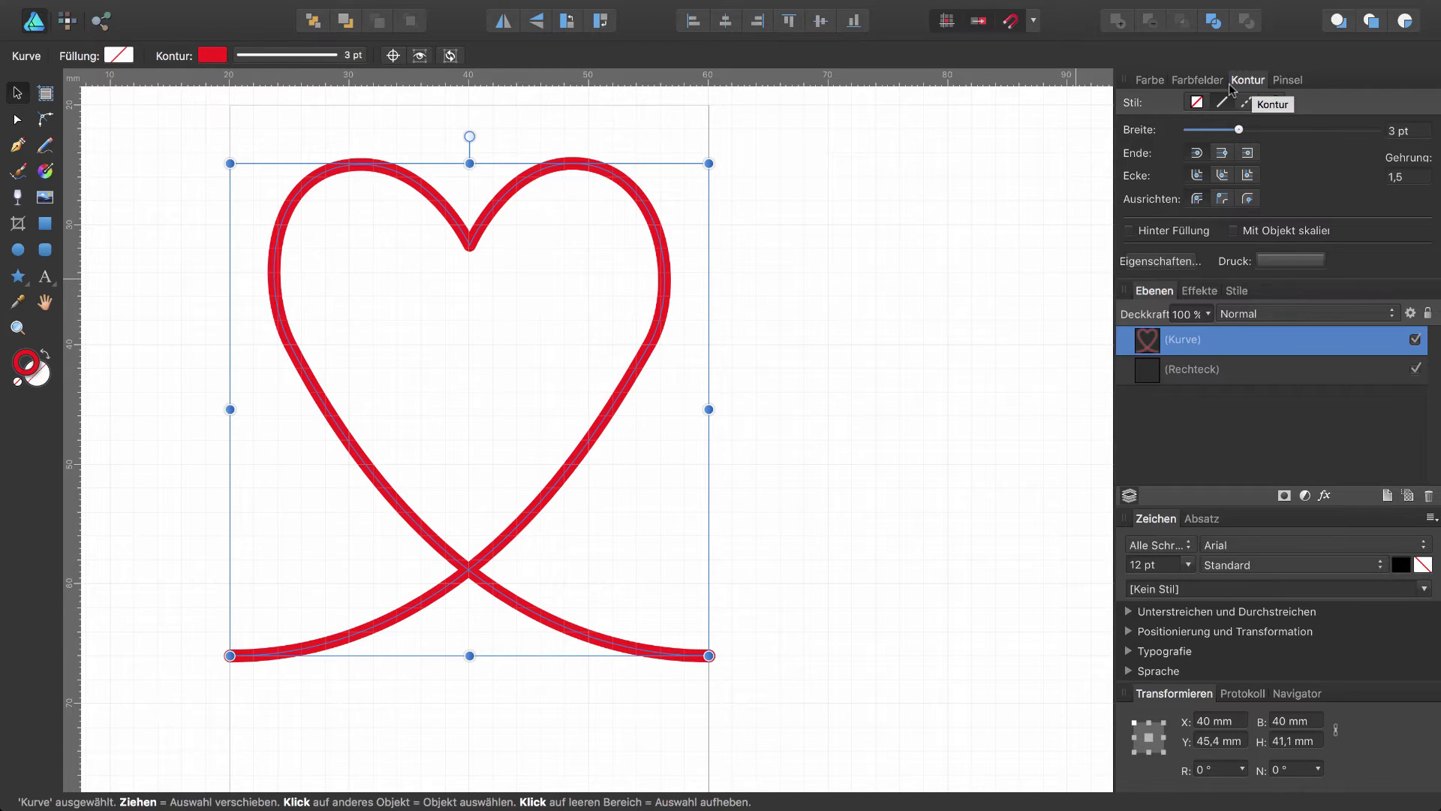
Add pressure-curve points so the stroke thins at the middle and tapers at both ends
{"action": "left_click", "coordinate": [1286, 263]}
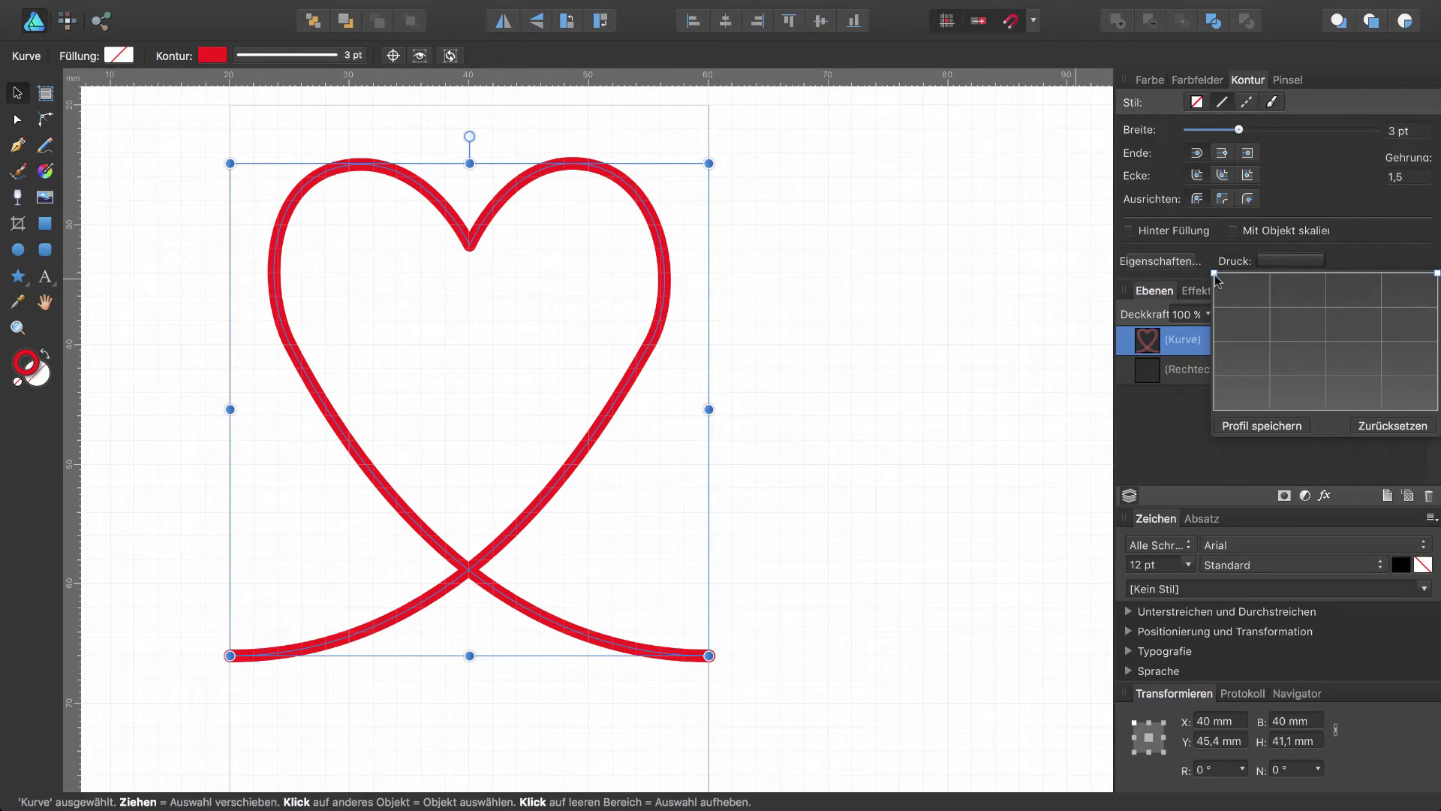
{"action": "left_click", "coordinate": [1326, 274]}
{"action": "mouse_move", "coordinate": [1326, 274]}
{"action": "left_mouse_down"}
{"action": "mouse_move", "coordinate": [1356, 389]}
{"action": "mouse_move", "coordinate": [1328, 405]}
{"action": "mouse_move", "coordinate": [1326, 356]}
{"action": "mouse_move", "coordinate": [1328, 414]}
{"action": "left_mouse_up"}
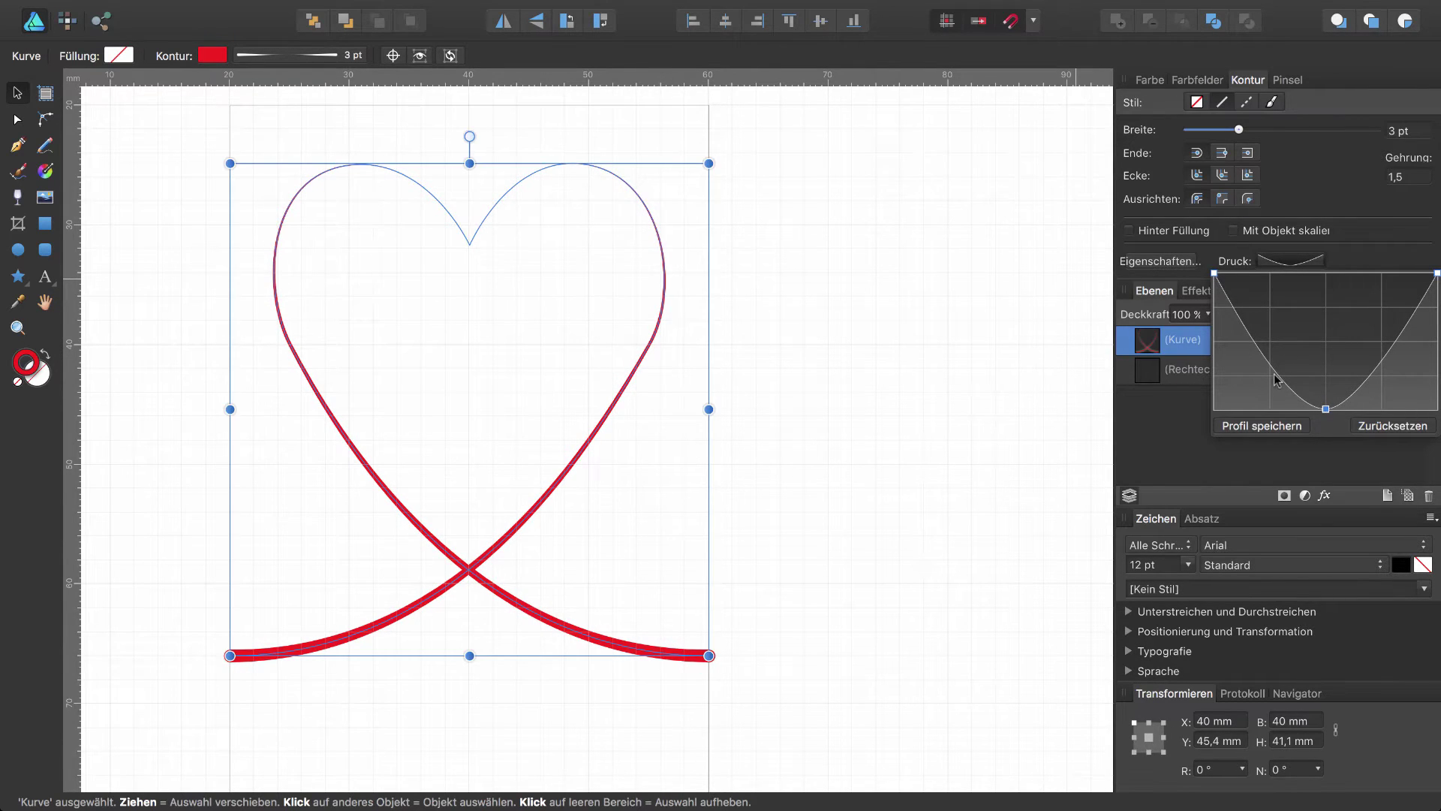
{"action": "left_click", "coordinate": [1367, 369]}
{"action": "left_click_drag", "start_coordinate": [1214, 274], "coordinate": [1229, 410]}
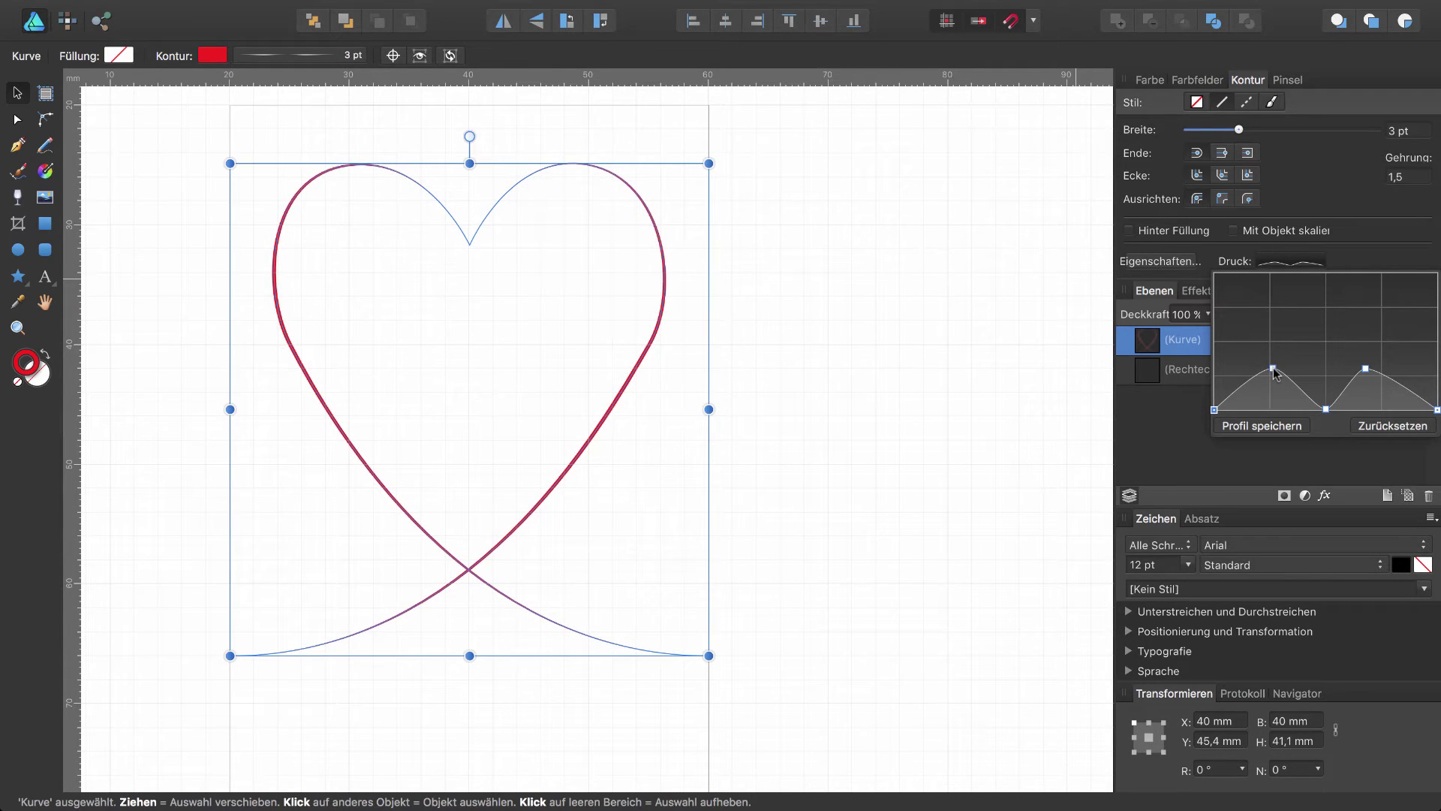
Raise and refine the pressure points into two peaks along the heart's sides
{"action": "left_click_drag", "start_coordinate": [1274, 371], "coordinate": [1259, 329]}
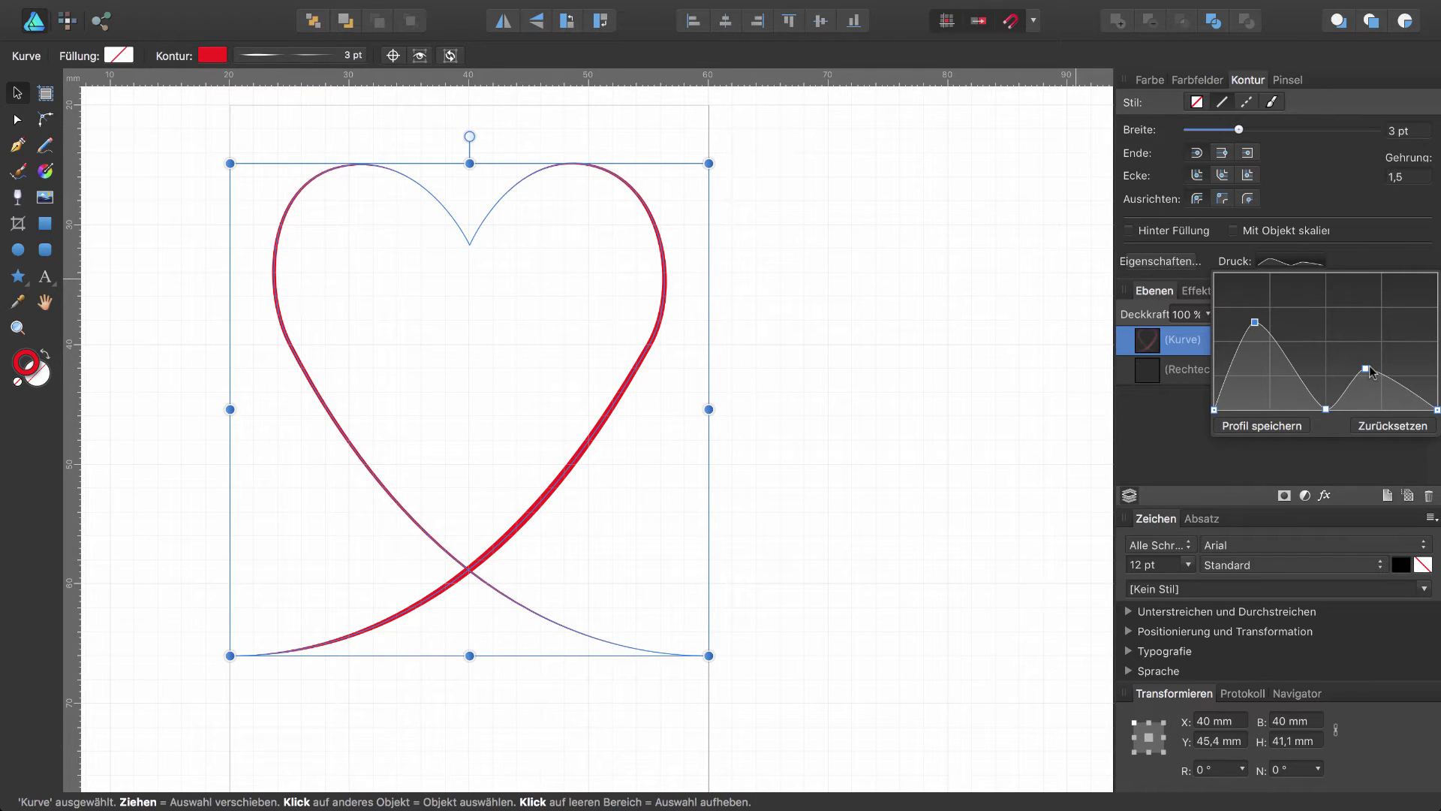
{"action": "left_click_drag", "start_coordinate": [1365, 368], "coordinate": [1382, 329]}
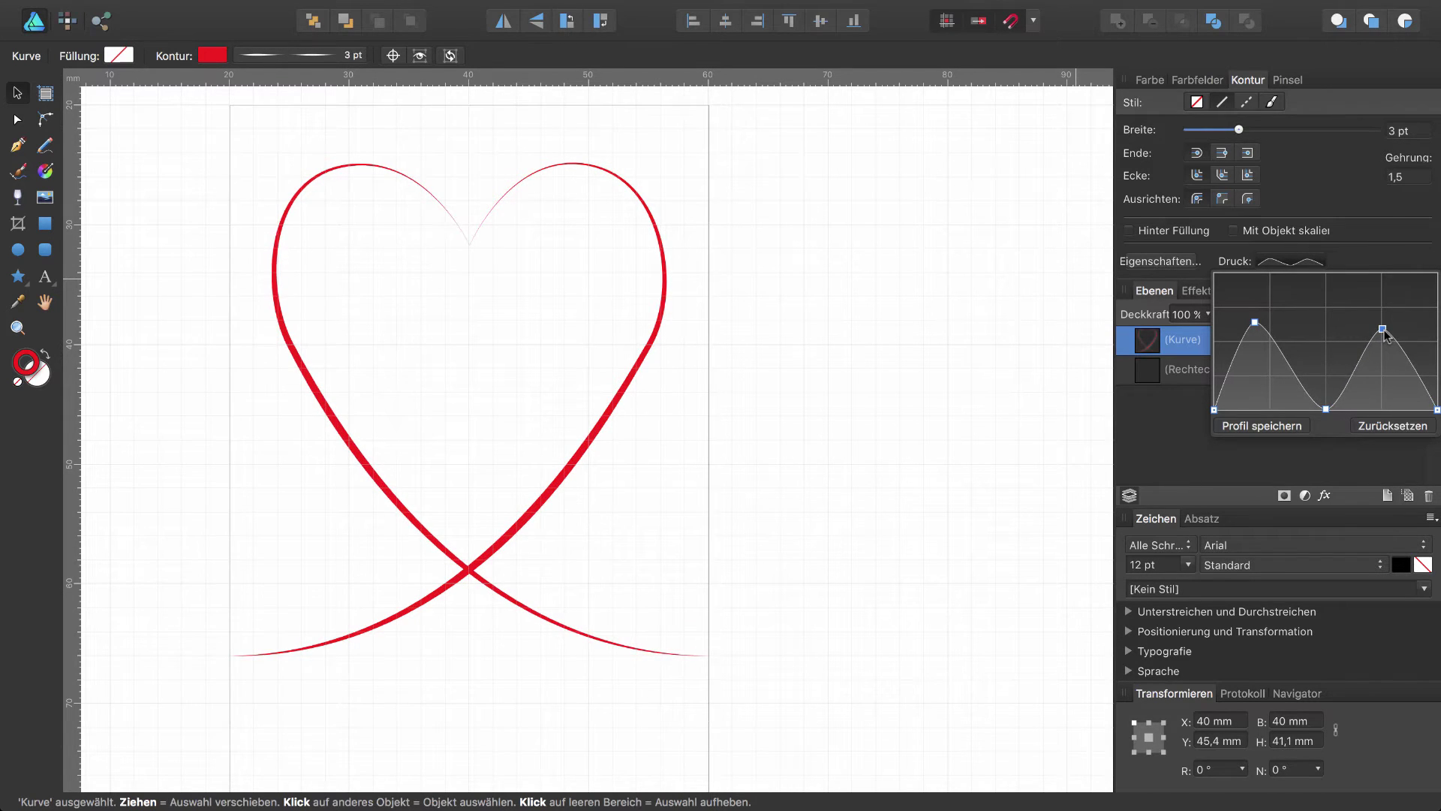
{"action": "left_click_drag", "start_coordinate": [1385, 334], "coordinate": [1388, 335]}
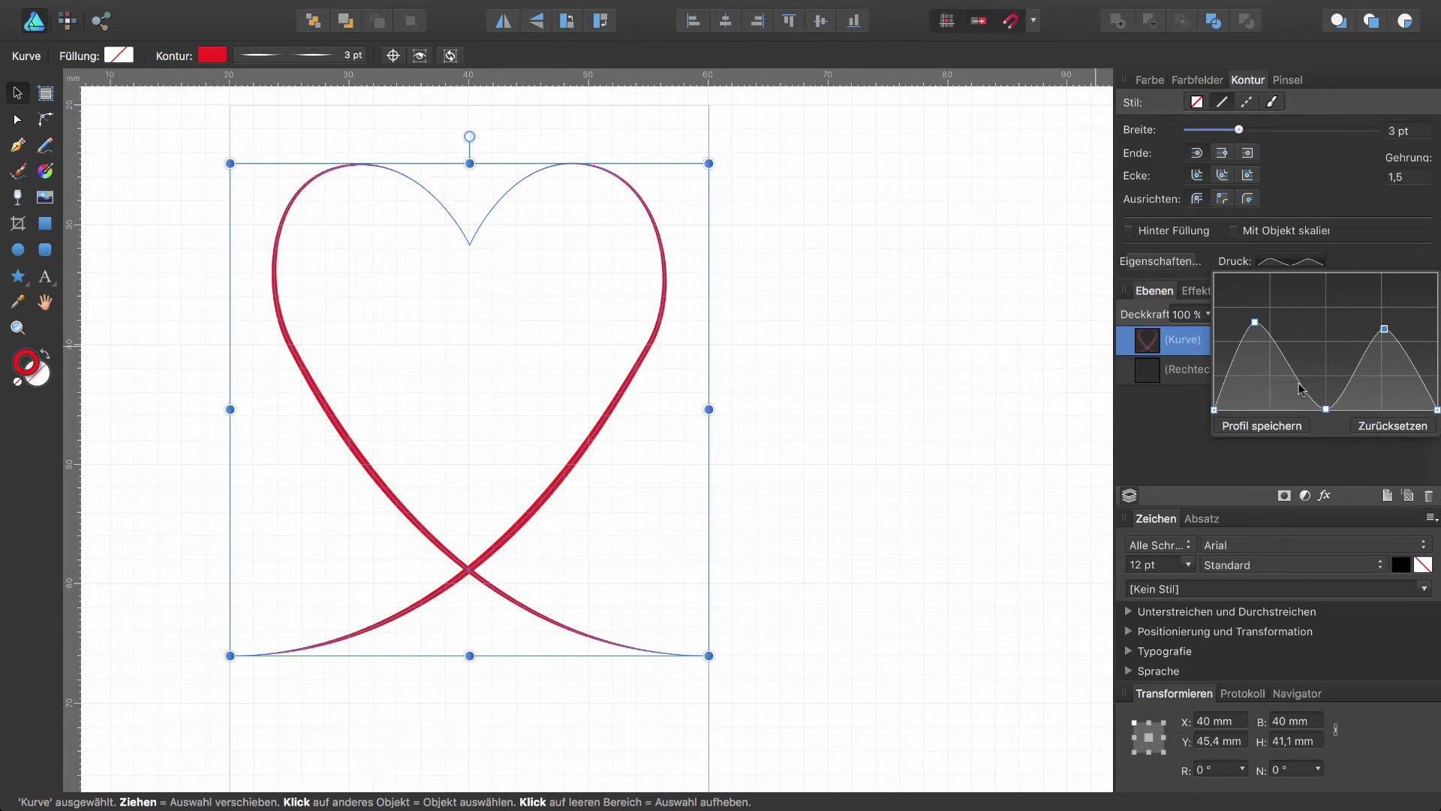
{"action": "left_click_drag", "start_coordinate": [1302, 389], "coordinate": [1305, 357]}
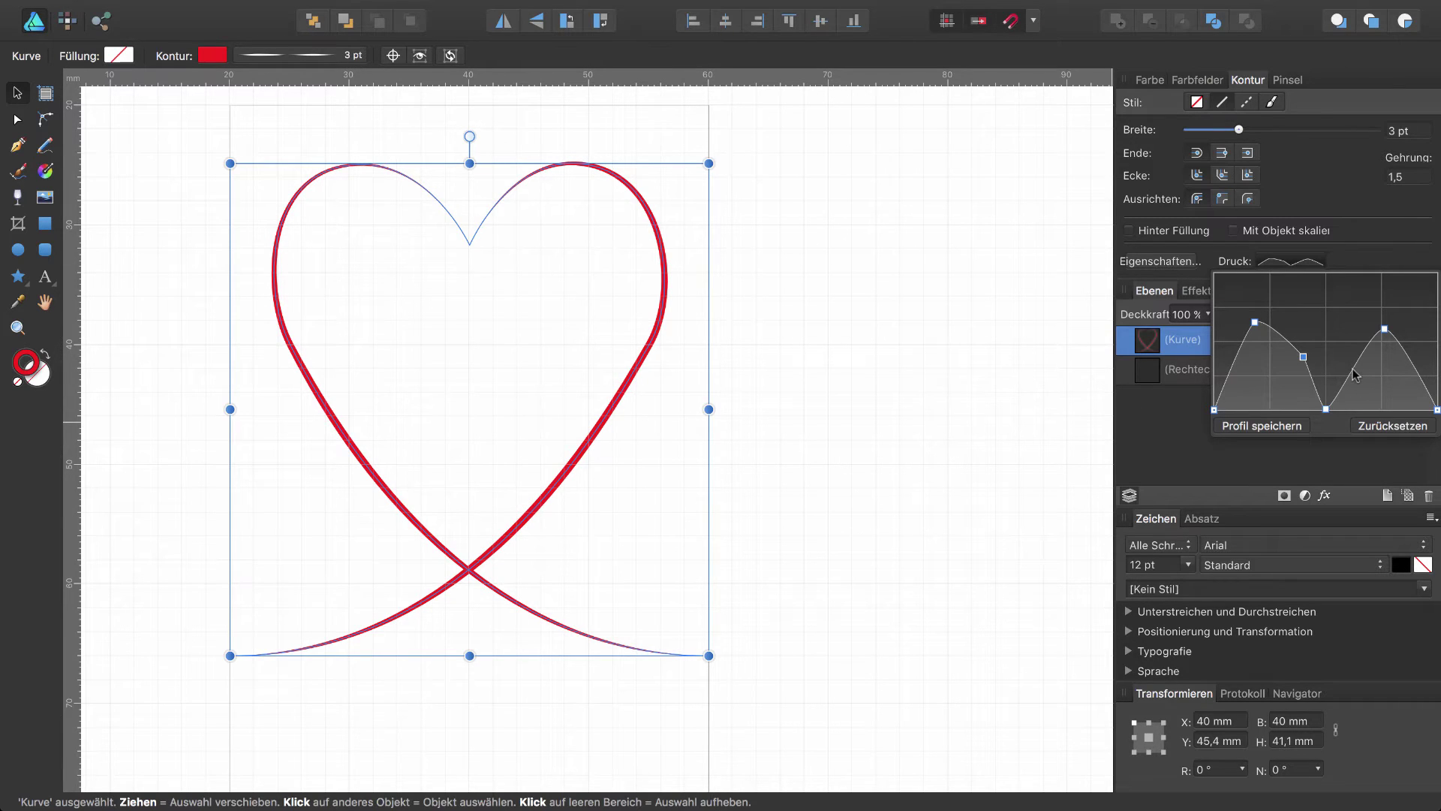
{"action": "left_click_drag", "start_coordinate": [1352, 370], "coordinate": [1348, 364]}
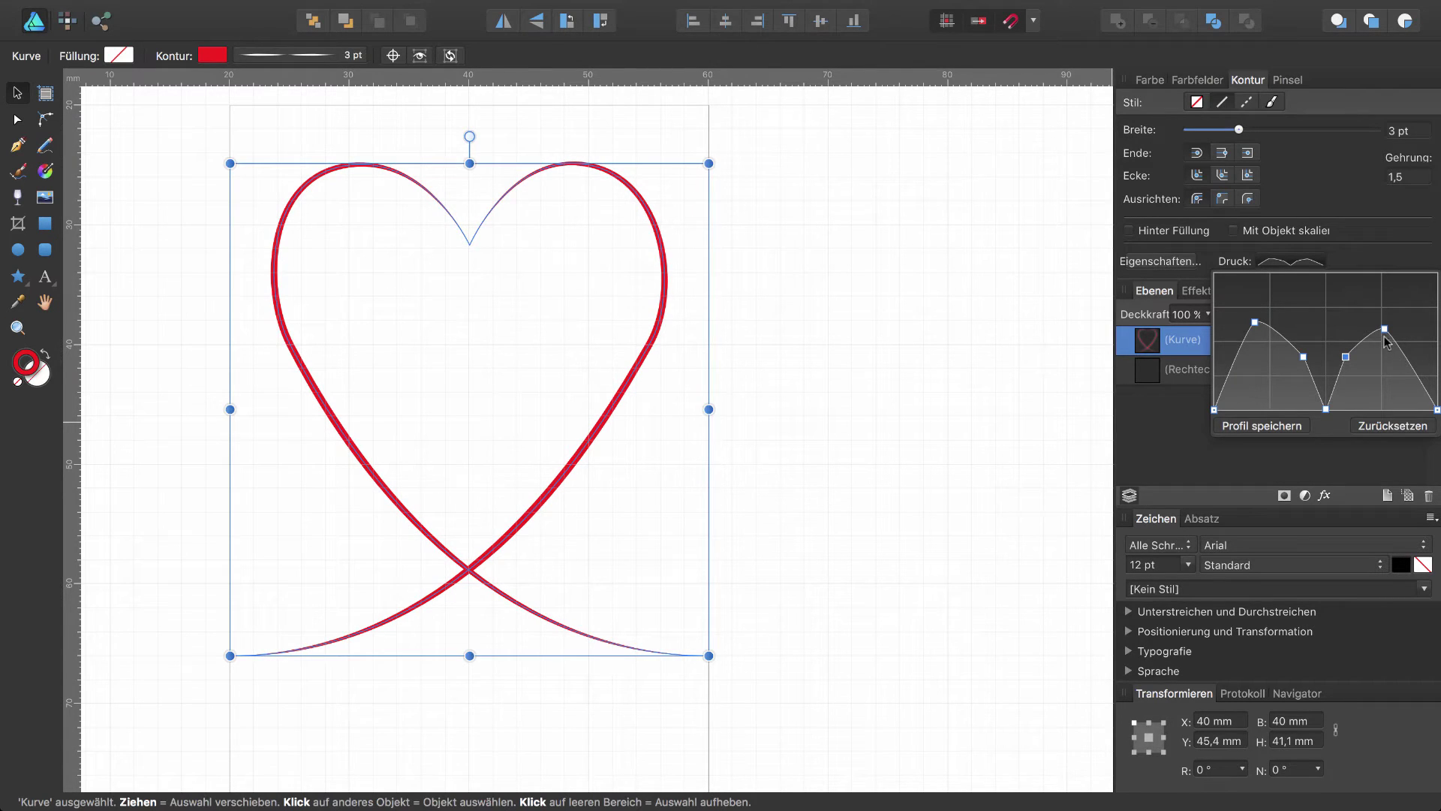
{"action": "left_click_drag", "start_coordinate": [1385, 332], "coordinate": [1383, 316]}
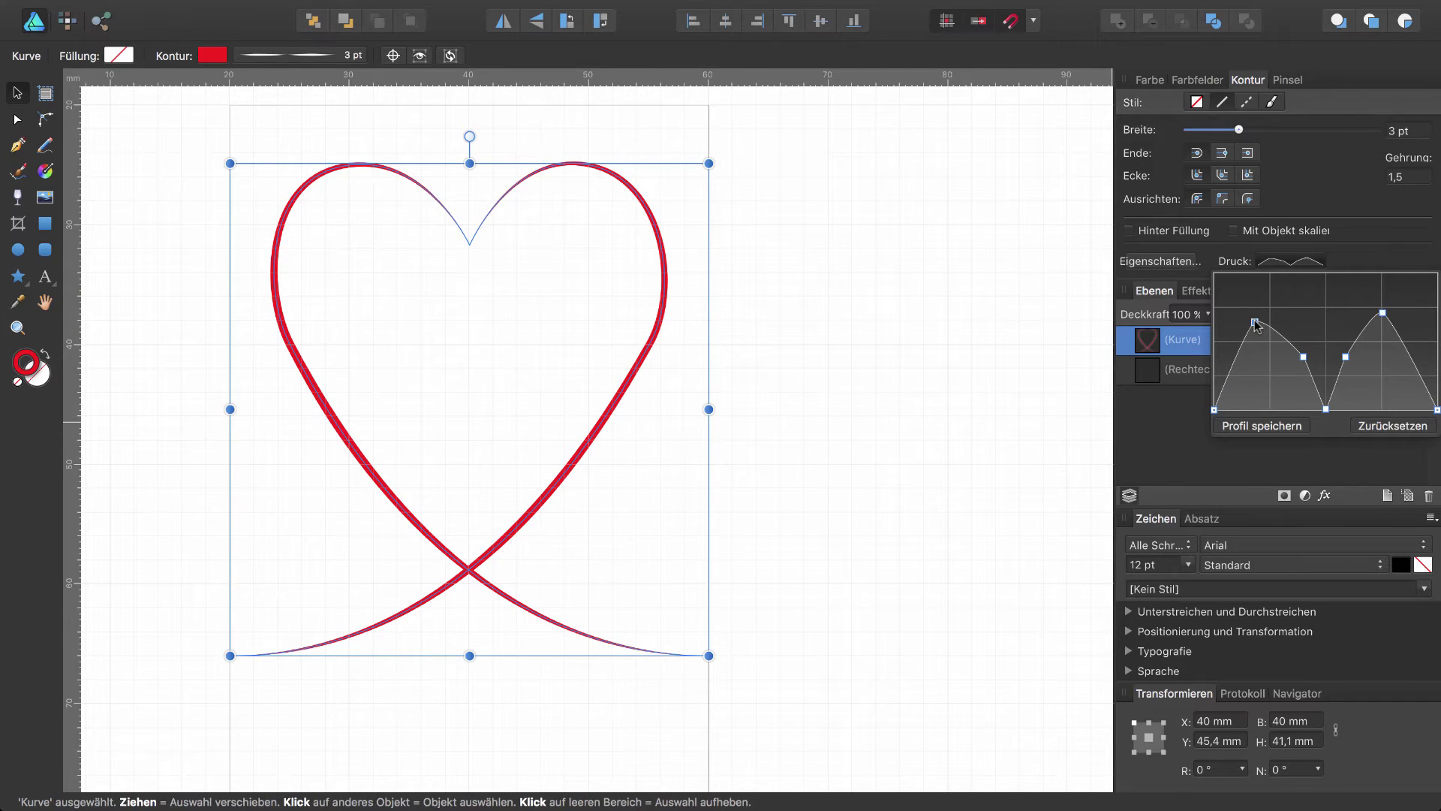
{"action": "left_click_drag", "start_coordinate": [1254, 322], "coordinate": [1272, 316]}
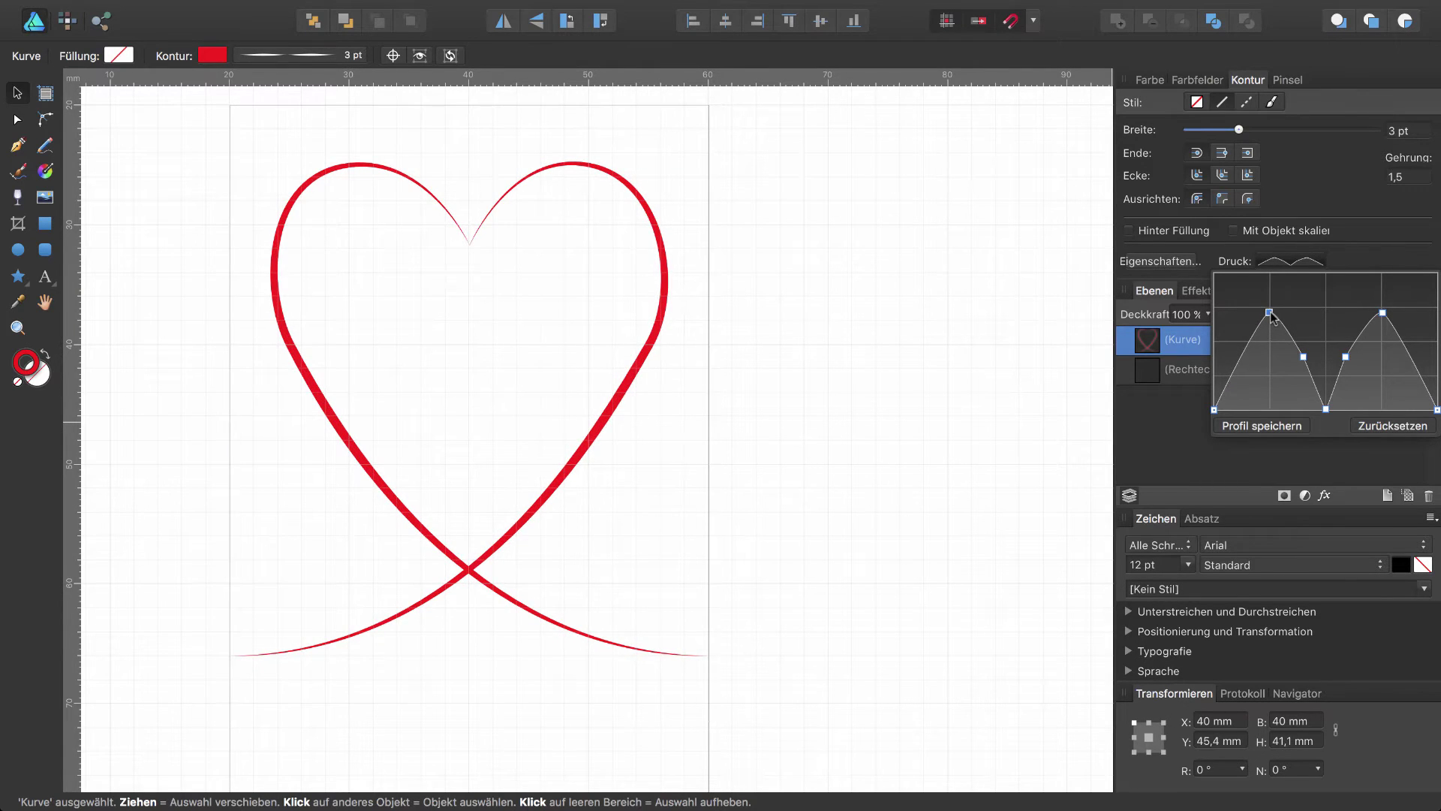
{"action": "mouse_move", "coordinate": [1345, 357]}
{"action": "left_mouse_down"}
{"action": "mouse_move", "coordinate": [1352, 332]}
{"action": "mouse_move", "coordinate": [1307, 340]}
{"action": "left_mouse_up"}
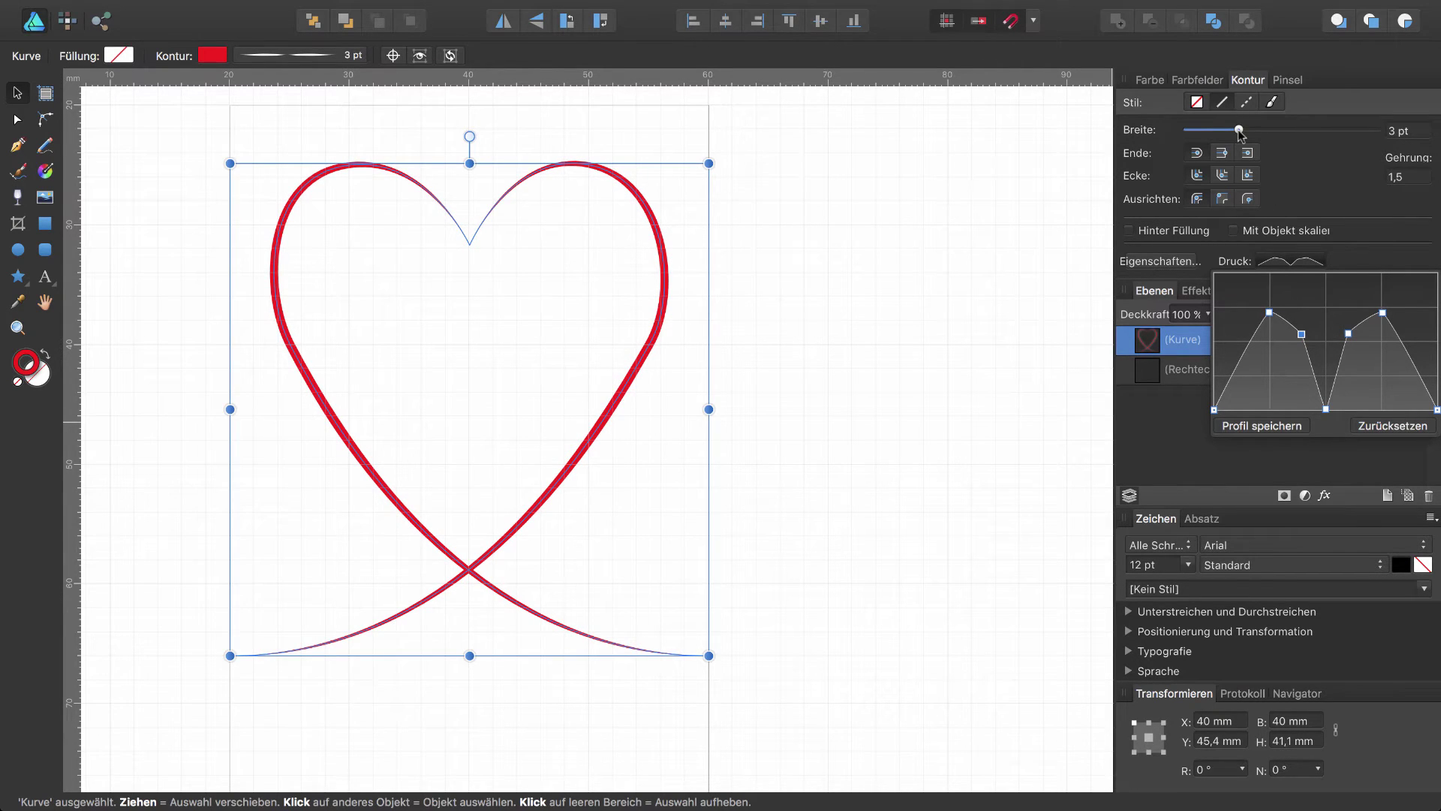
Widen the heart's tapered red stroke from 3 pt to 11 pt
{"action": "left_click_drag", "start_coordinate": [1239, 129], "coordinate": [1267, 130]}
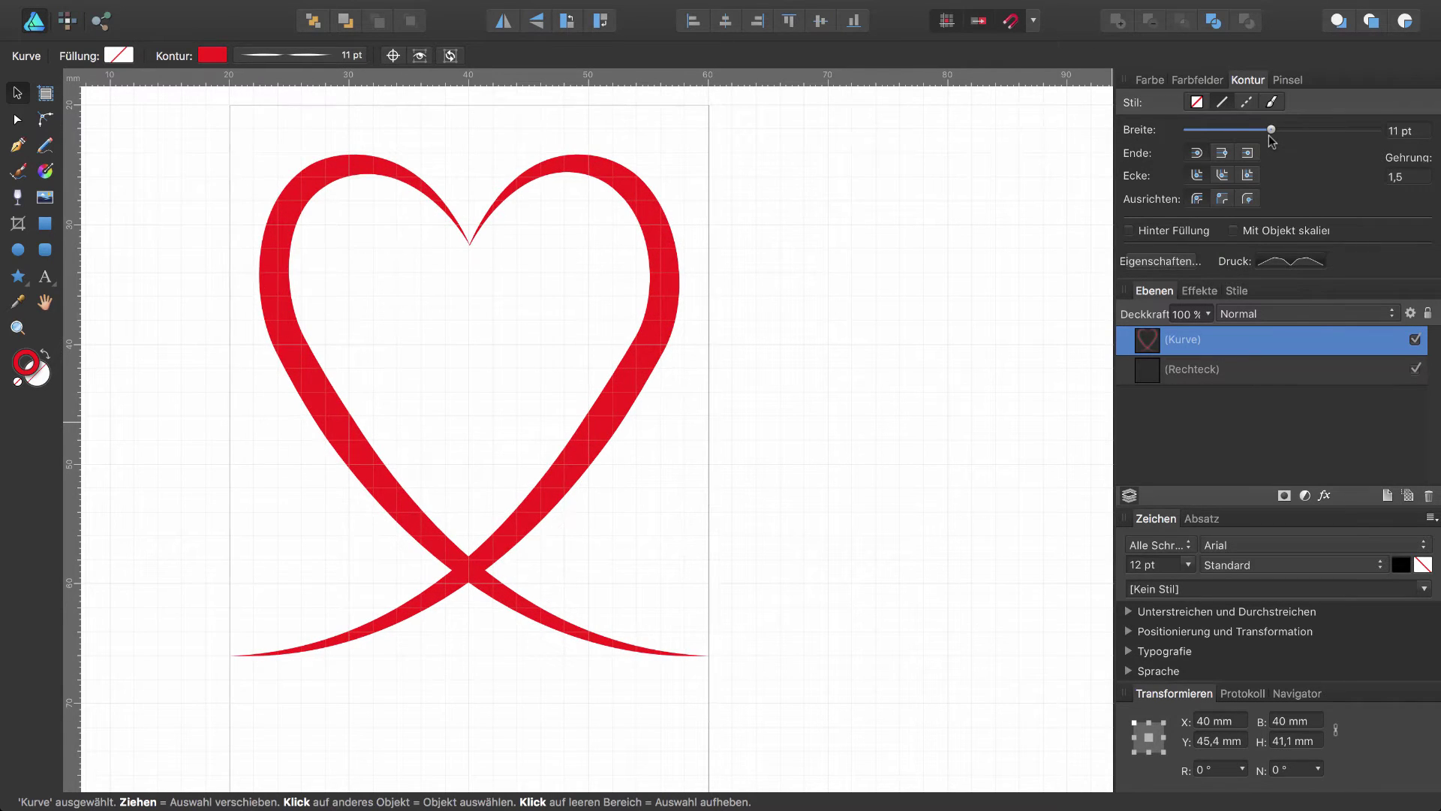
{"action": "left_click_drag", "start_coordinate": [1267, 130], "coordinate": [1271, 130]}
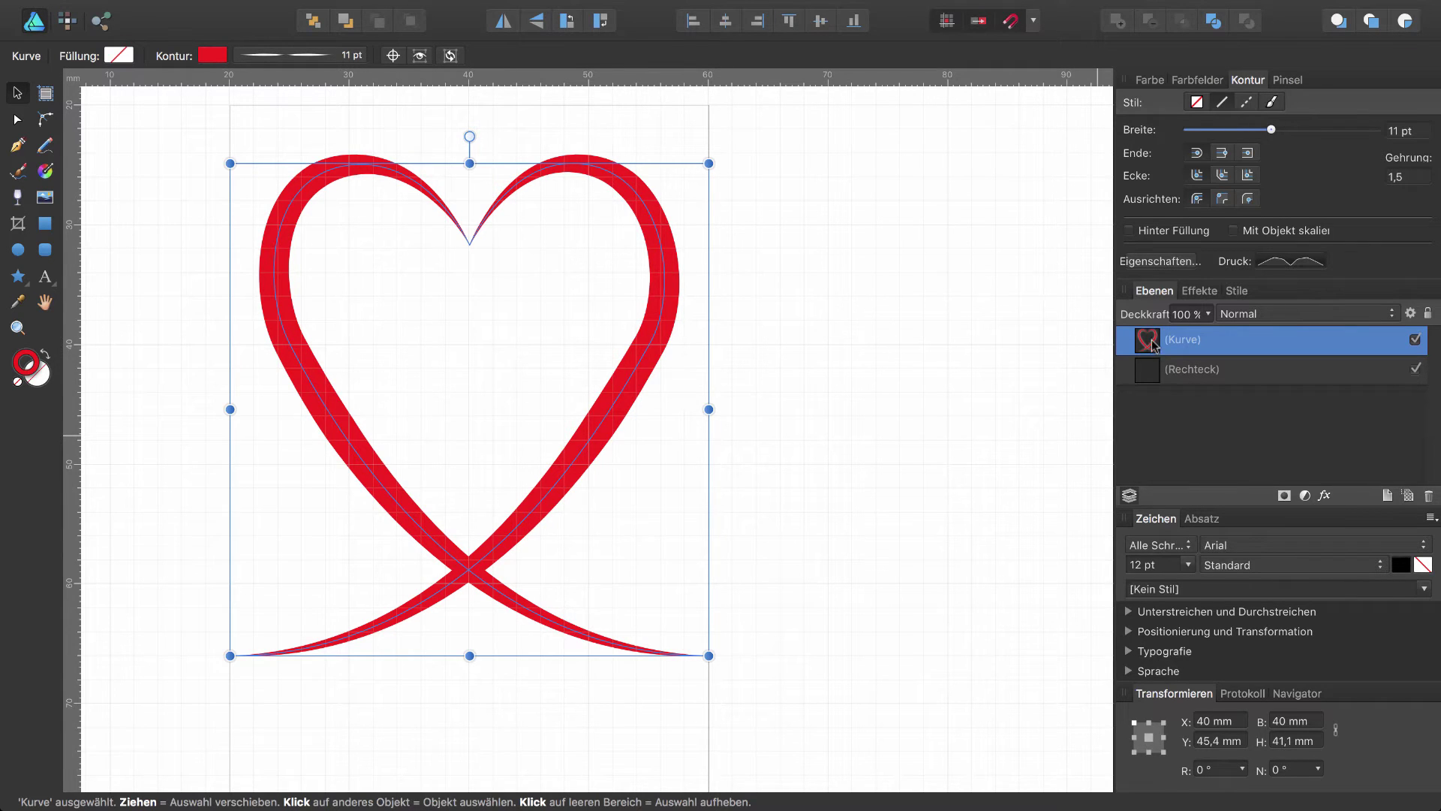
Nest the heart curve inside the 40 × 60 mm rectangle layer so the rectangle clips it
{"action": "left_click_drag", "start_coordinate": [1156, 343], "coordinate": [1180, 382]}
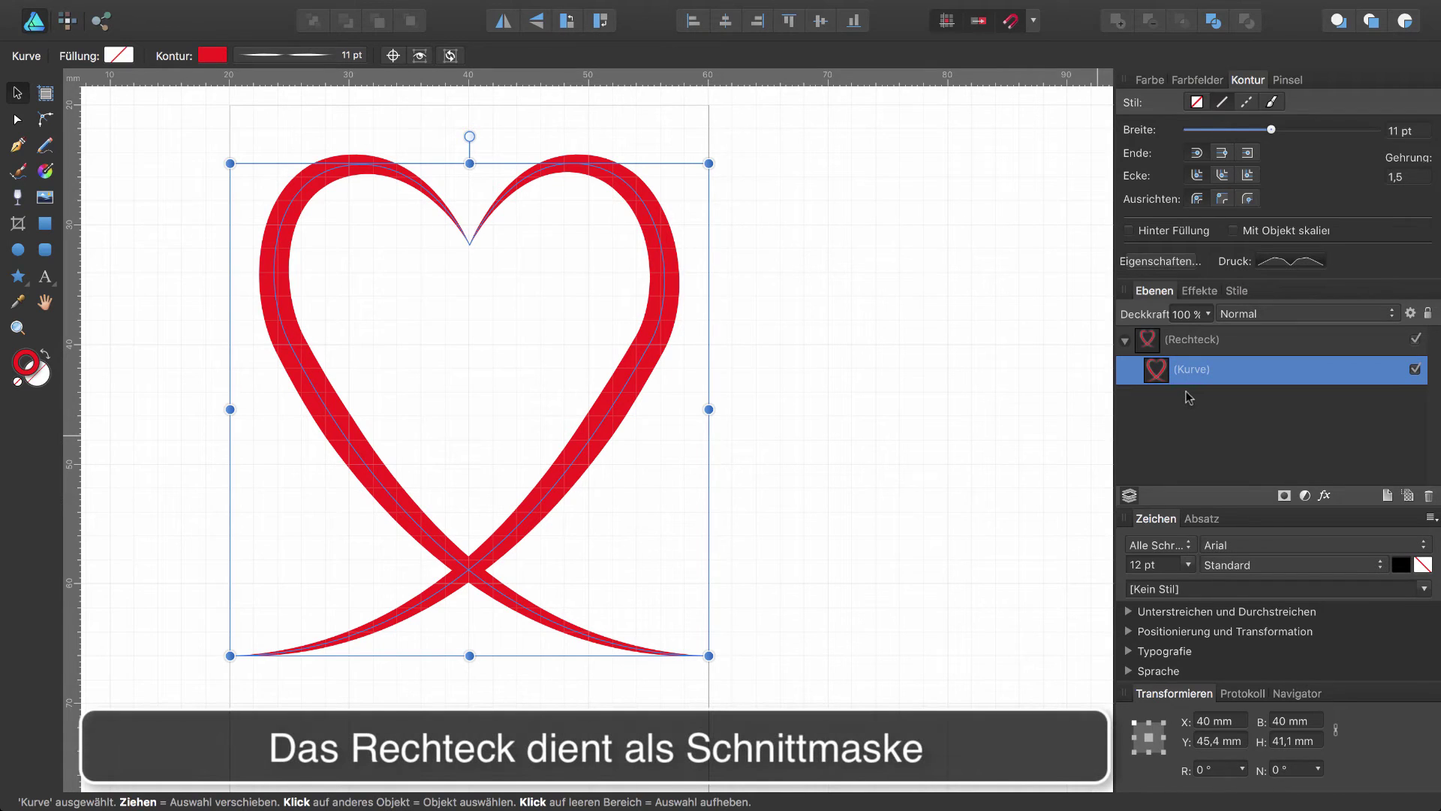
{"action": "left_click", "coordinate": [1146, 342]}
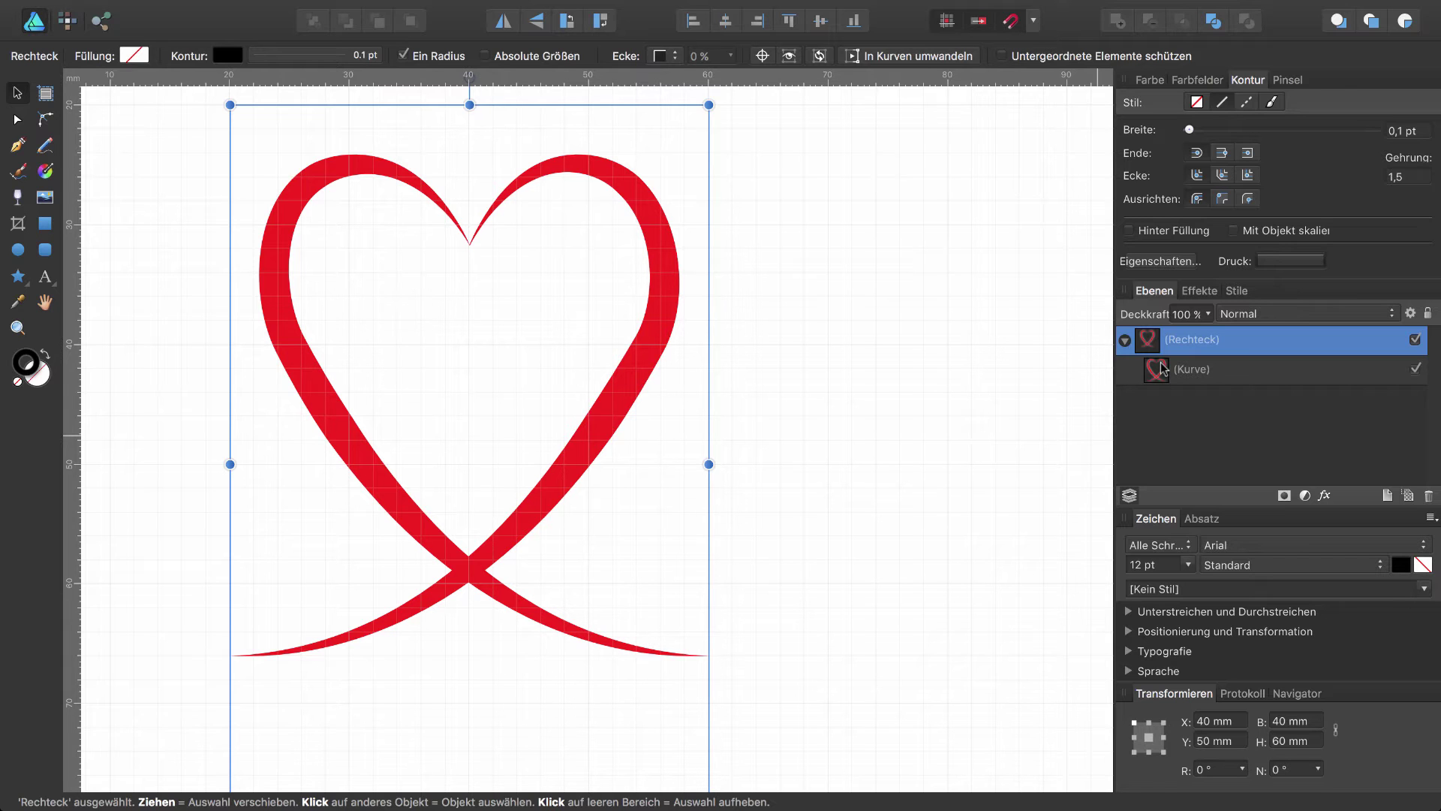
Export the selection without background as a 473 × 709 px PNG
{"action": "key", "text": "alt+shift+super+s"}
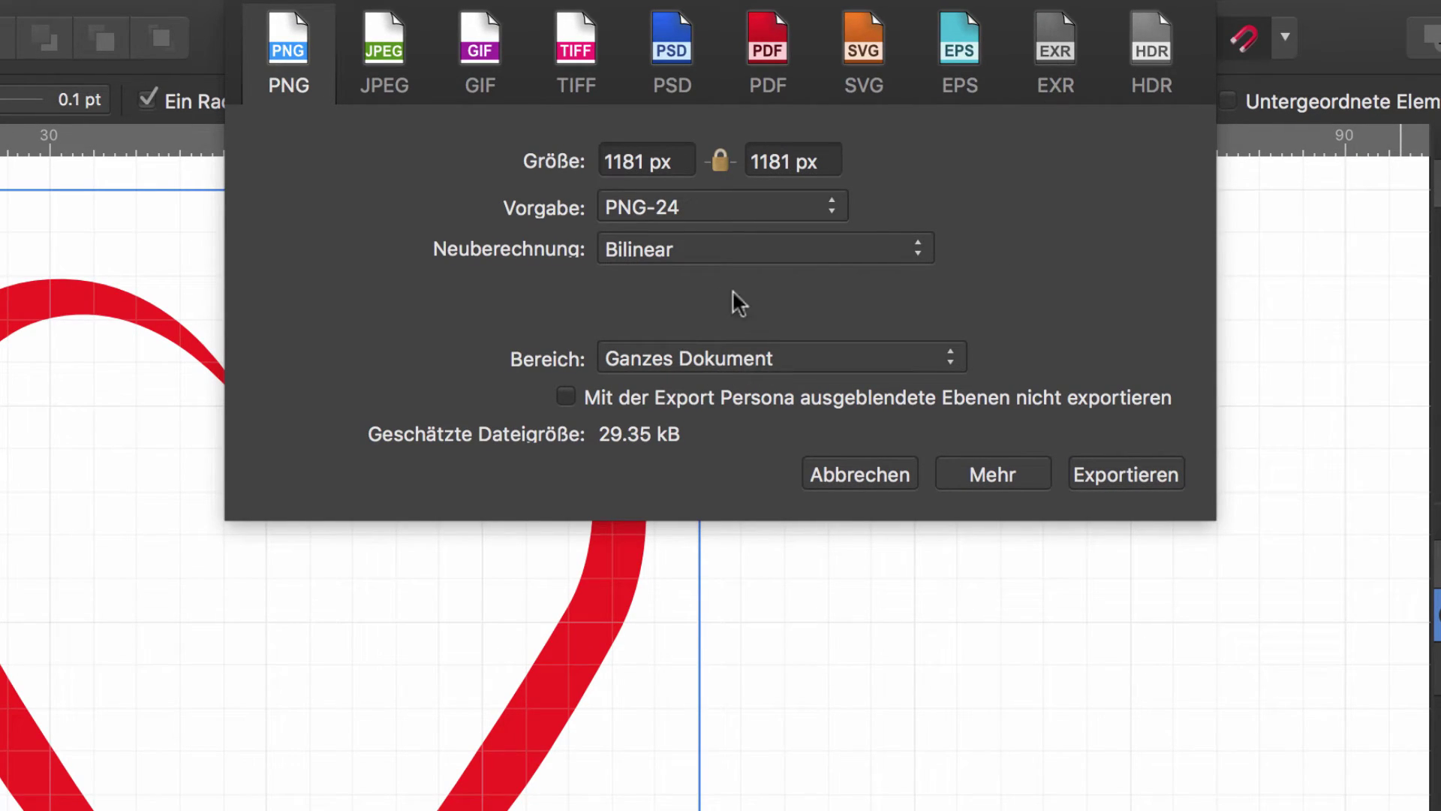
{"action": "left_click", "coordinate": [753, 361]}
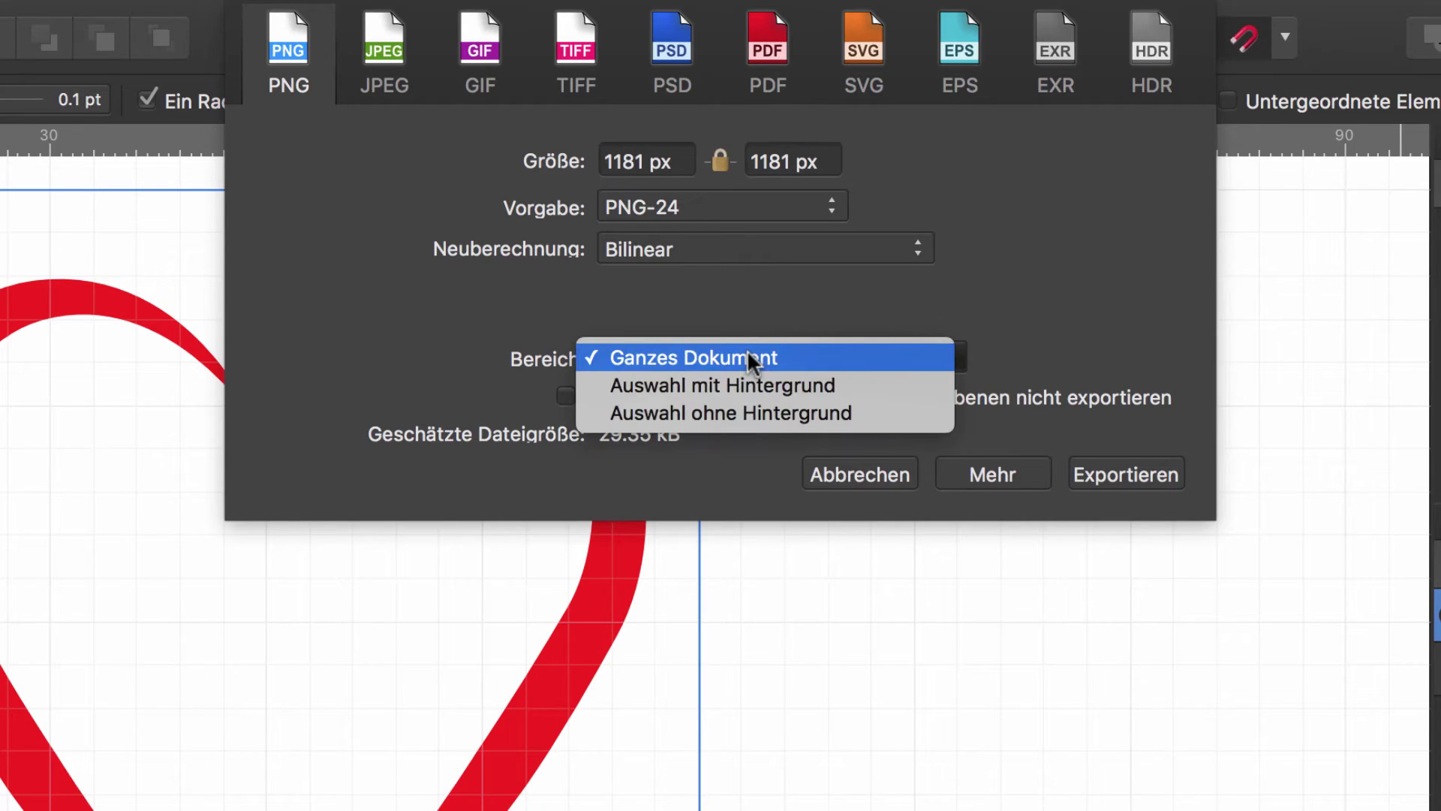
{"action": "left_click", "coordinate": [761, 413]}
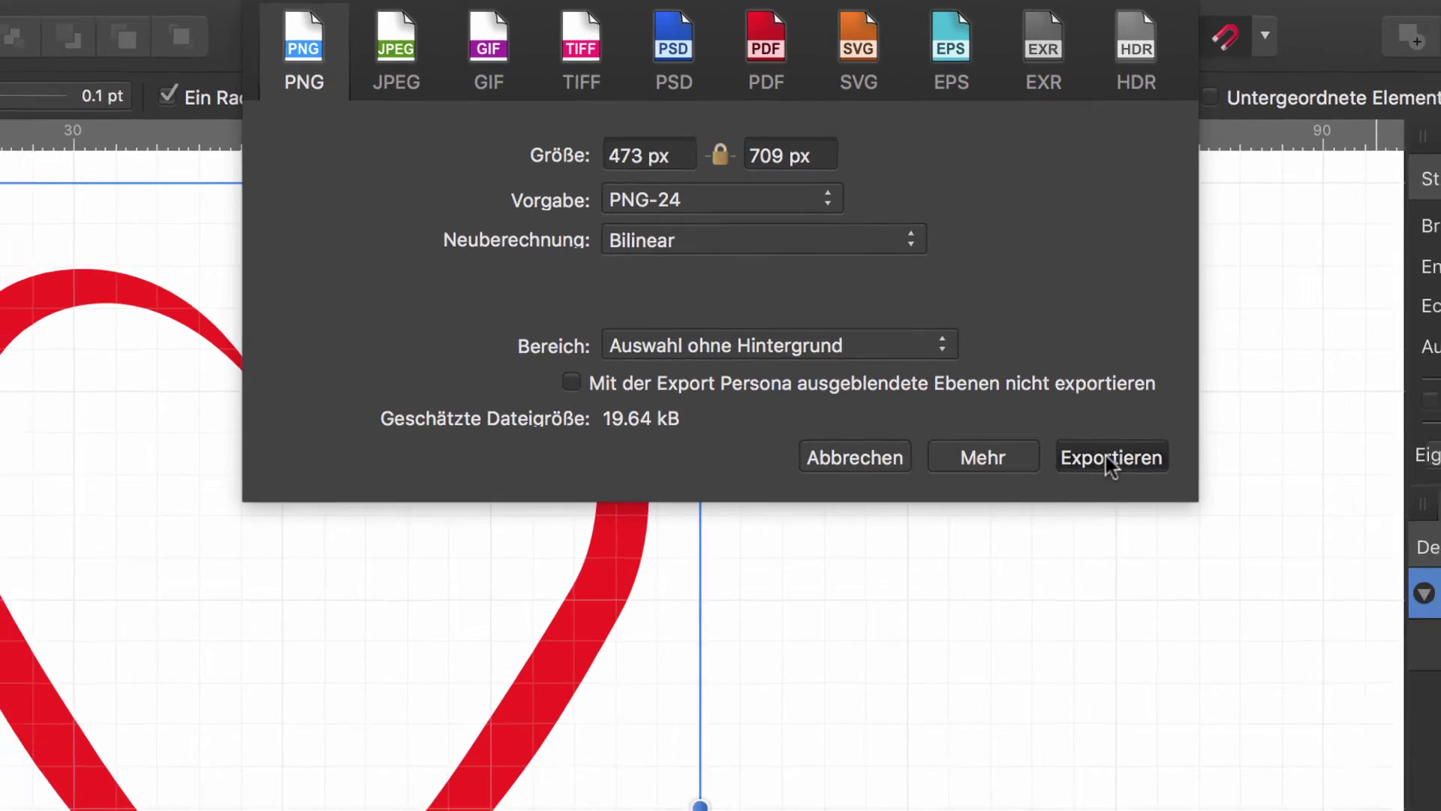
{"action": "left_click", "coordinate": [1122, 476]}
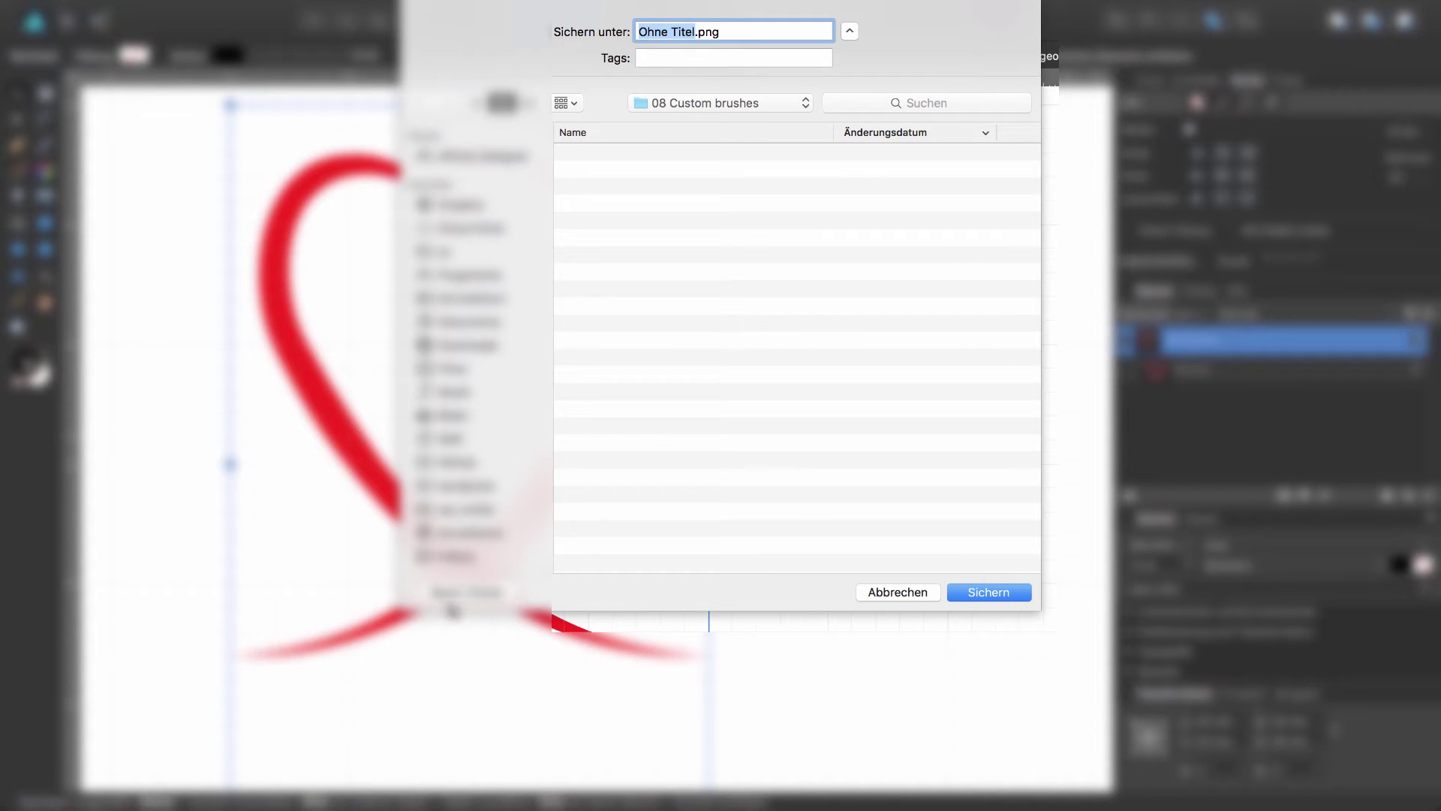
Create a new folder 'Pixel Grafiken' and name the export Herz-Schleife-01
{"action": "left_click", "coordinate": [469, 593]}
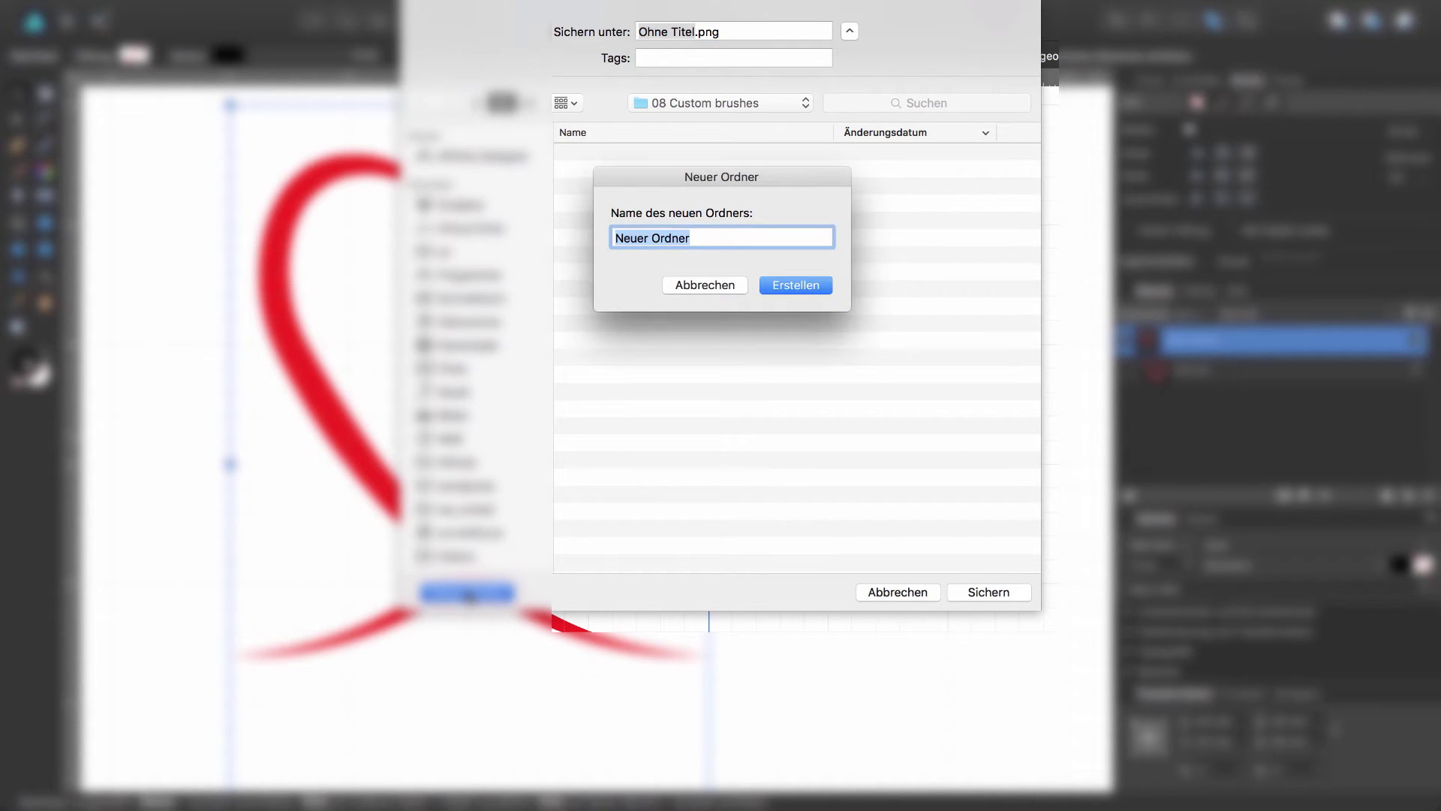
{"action": "type", "text": "Pixel"}
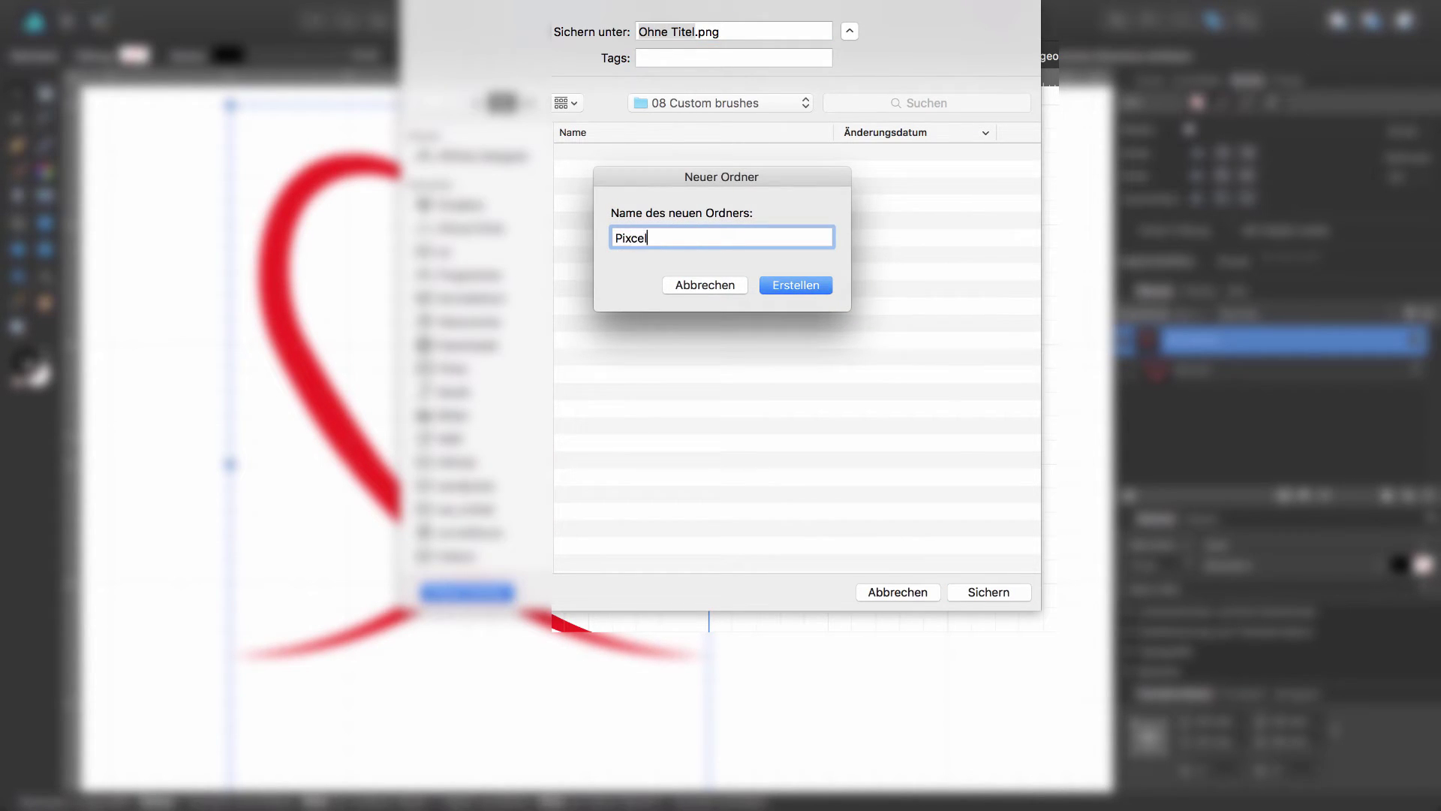
{"action": "key", "text": "BackSpace"}
{"action": "key", "text": "BackSpace"}
{"action": "type", "text": "el"}
{"action": "type", "text": " Grafikenb"}
{"action": "key", "text": "BackSpace"}
{"action": "left_click", "coordinate": [796, 286]}
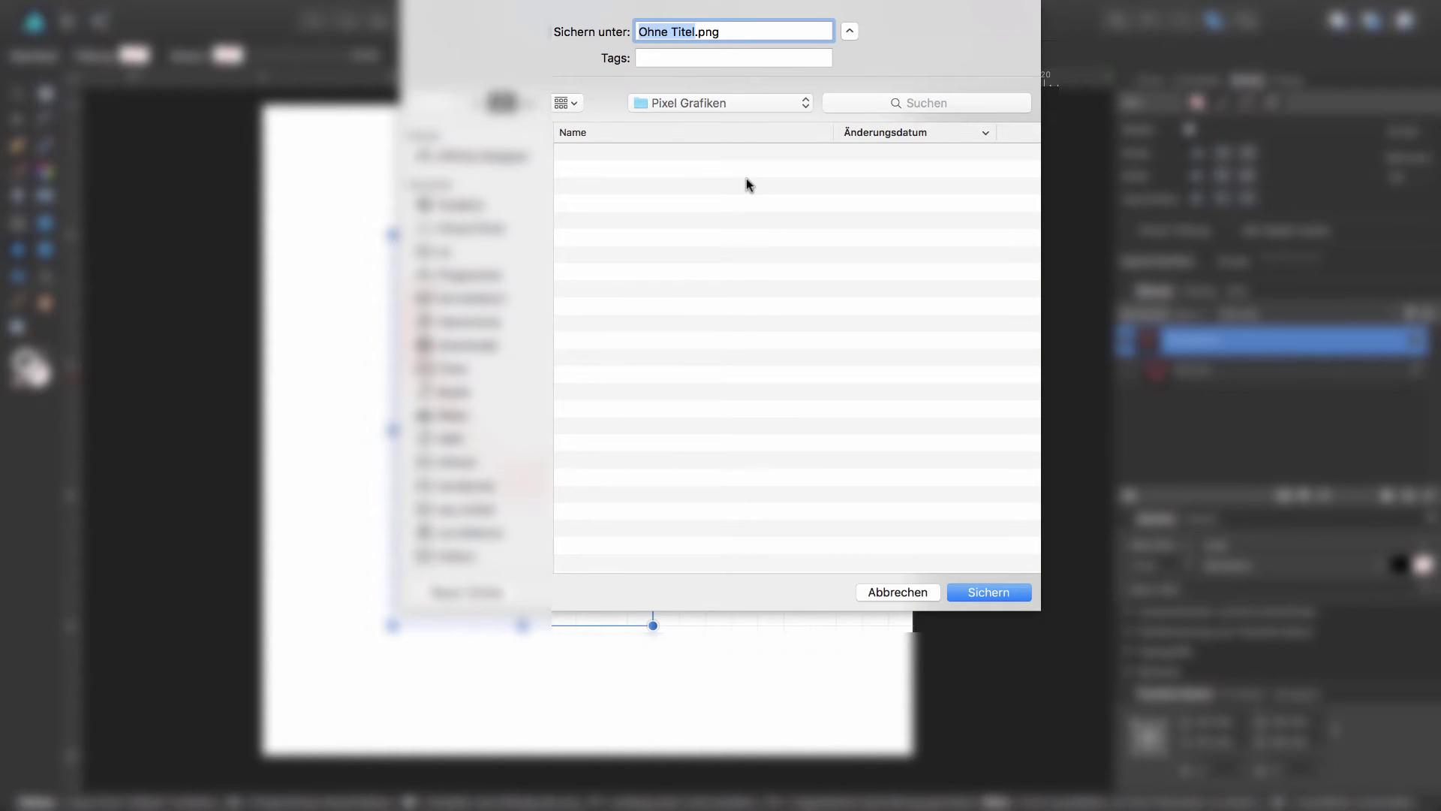
{"action": "type", "text": "Herz-"}
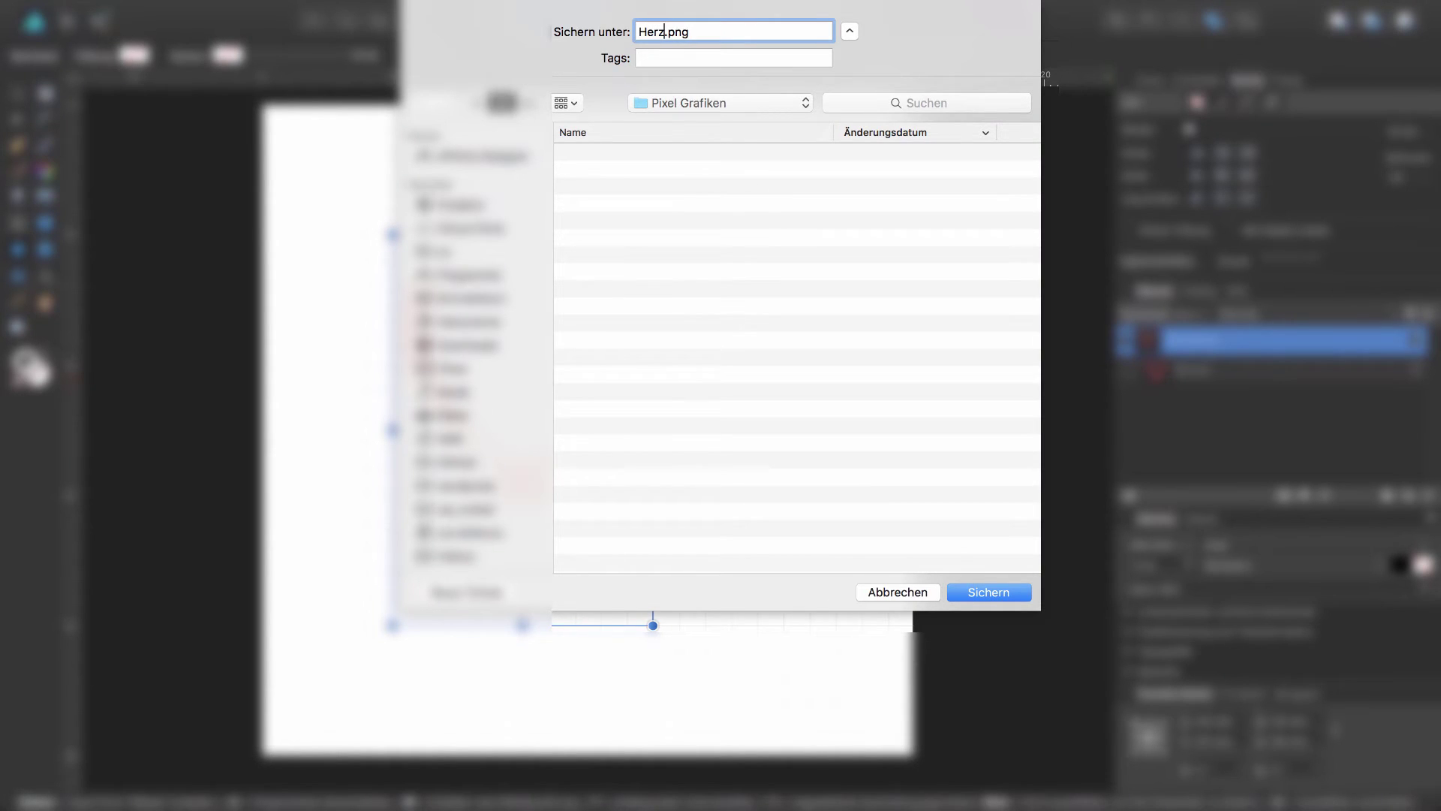
{"action": "type", "text": "Schle"}
{"action": "type", "text": "ife-"}
{"action": "type", "text": "01"}
Save Herz-Schleife-01.png and float the Brushes panel beside the canvas
{"action": "left_click", "coordinate": [1007, 588]}
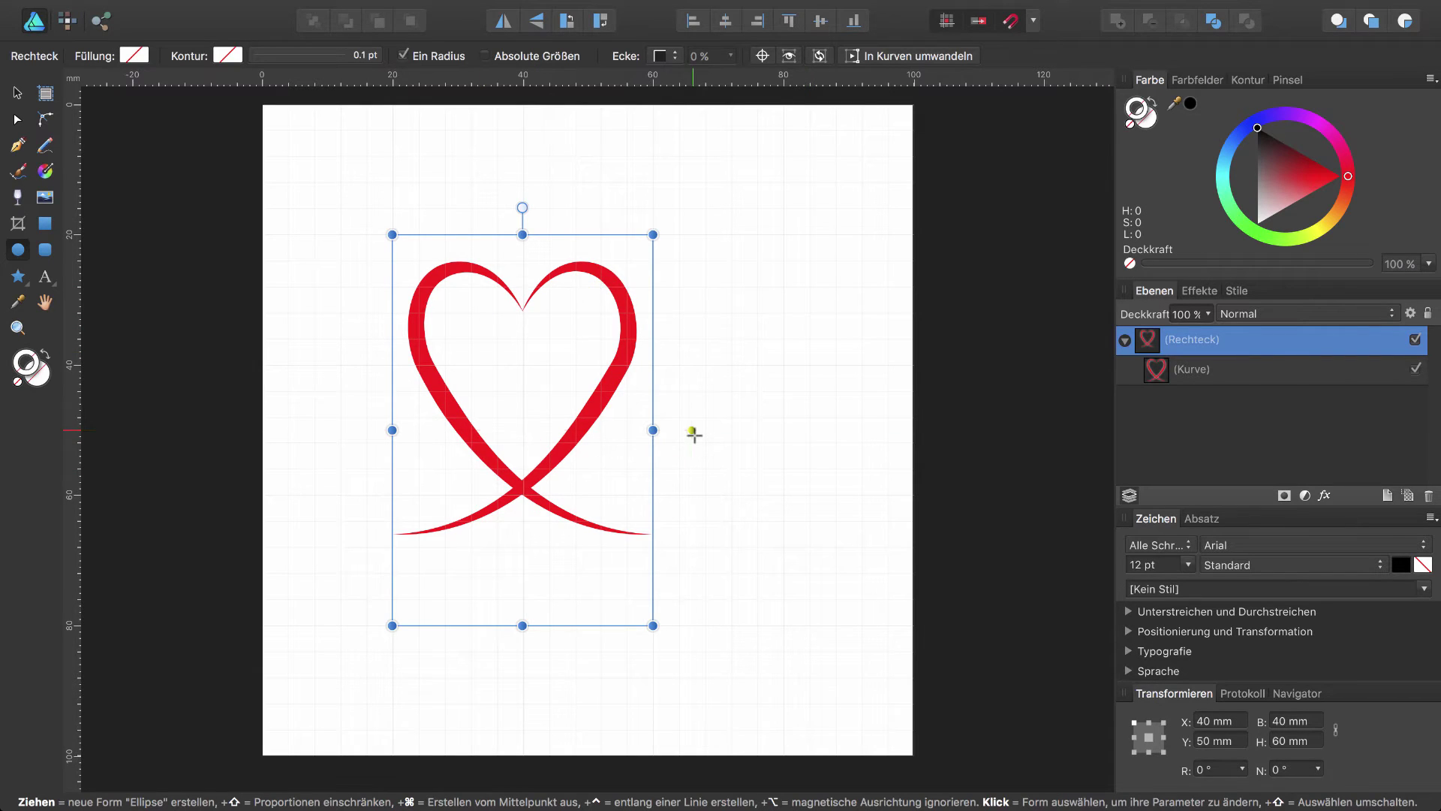
{"action": "left_click", "coordinate": [1288, 80]}
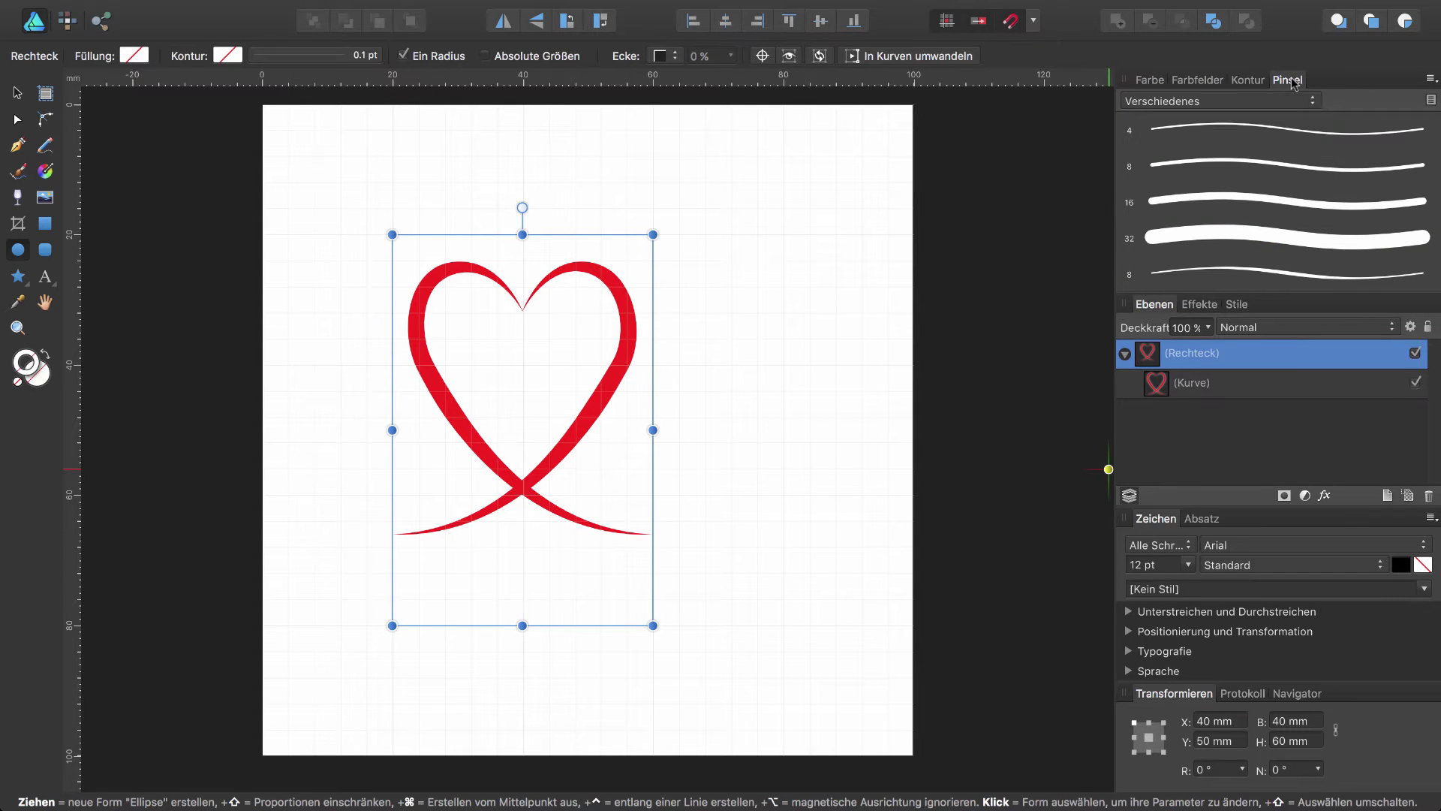
{"action": "left_click_drag", "start_coordinate": [1288, 81], "coordinate": [678, 350]}
{"action": "left_click_drag", "start_coordinate": [334, 296], "coordinate": [323, 213]}
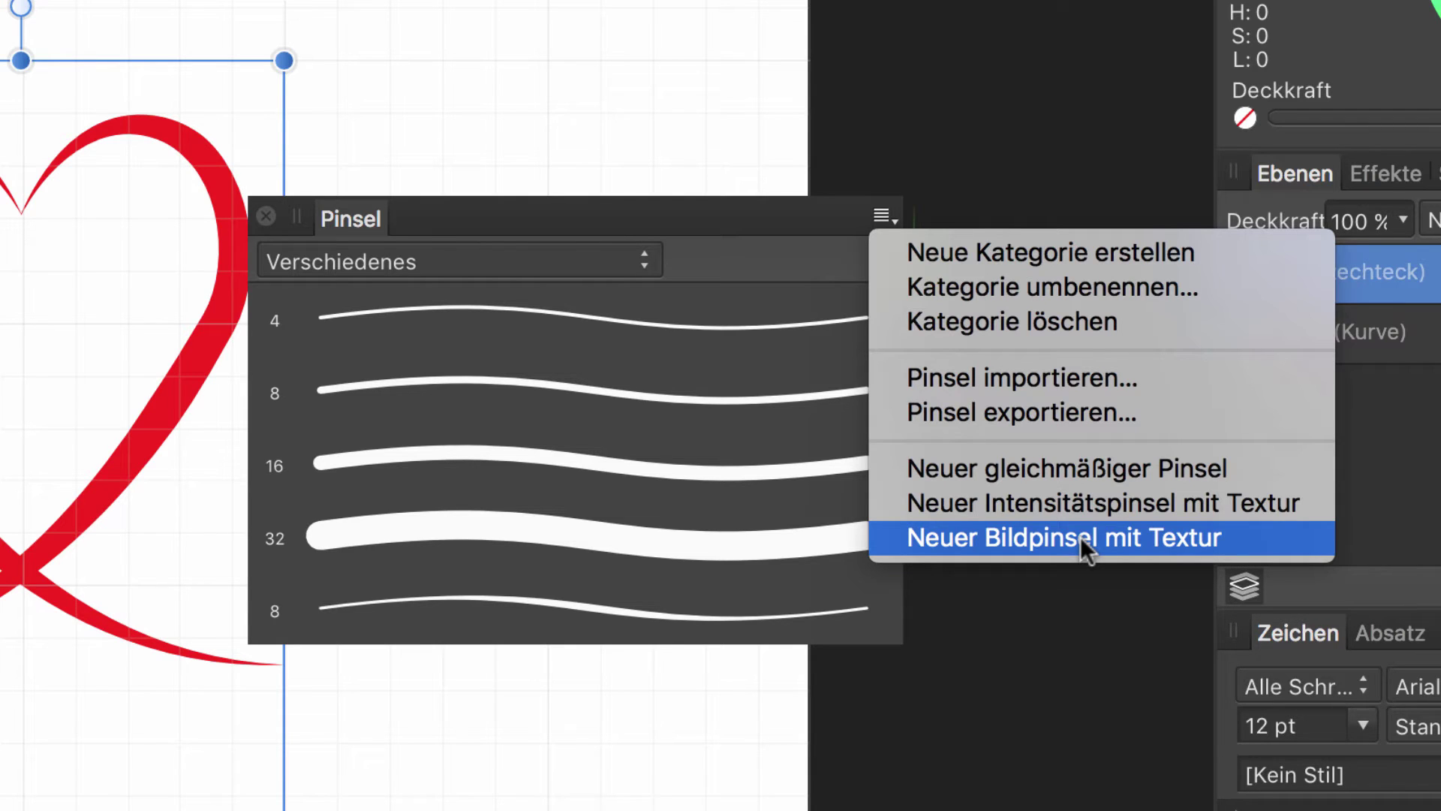
Create a new brush category and rename it 'Mensch Mesch'
{"action": "left_click", "coordinate": [990, 249]}
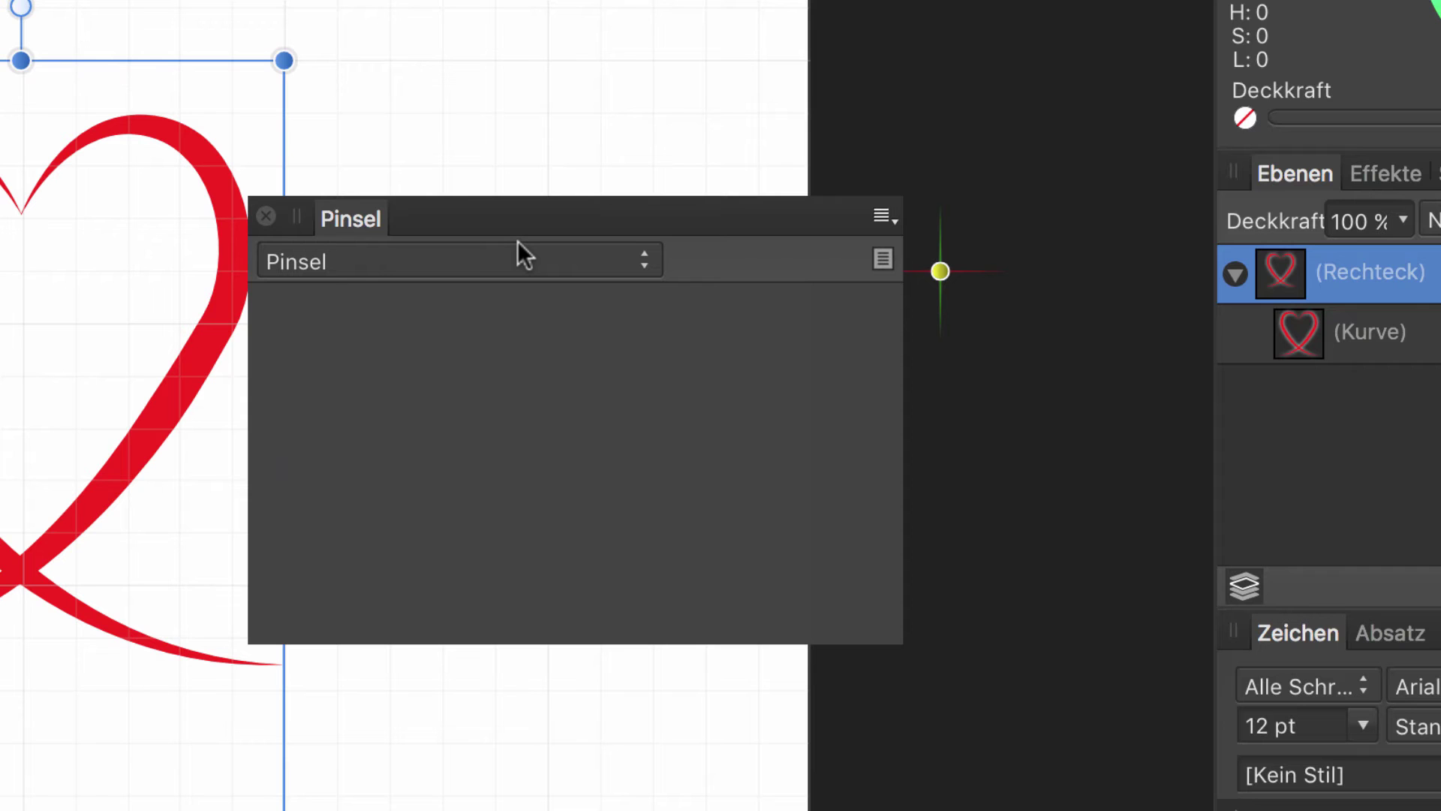
{"action": "left_click", "coordinate": [886, 220]}
{"action": "left_click", "coordinate": [954, 286]}
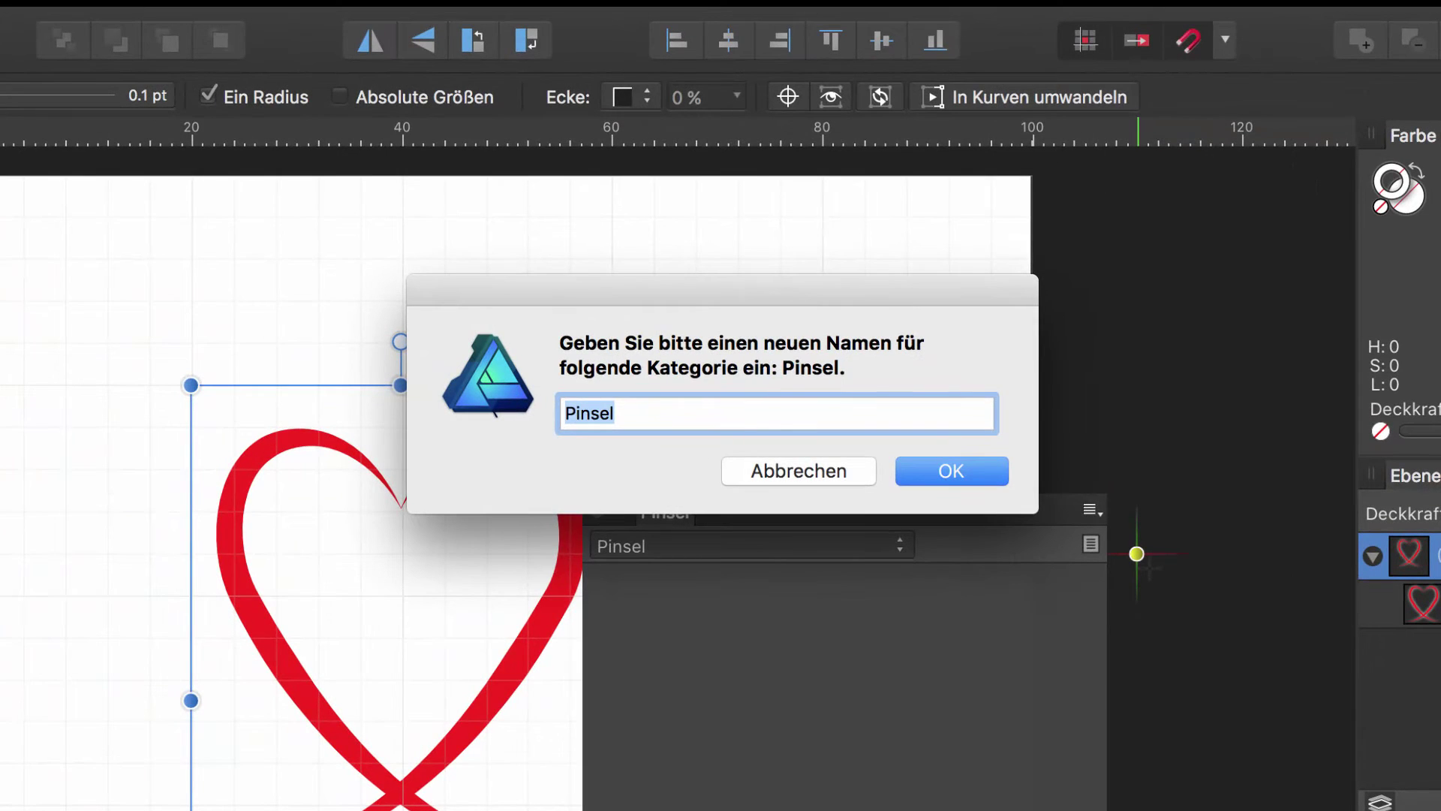
{"action": "type", "text": "Me"}
{"action": "type", "text": "nsch Mesch"}
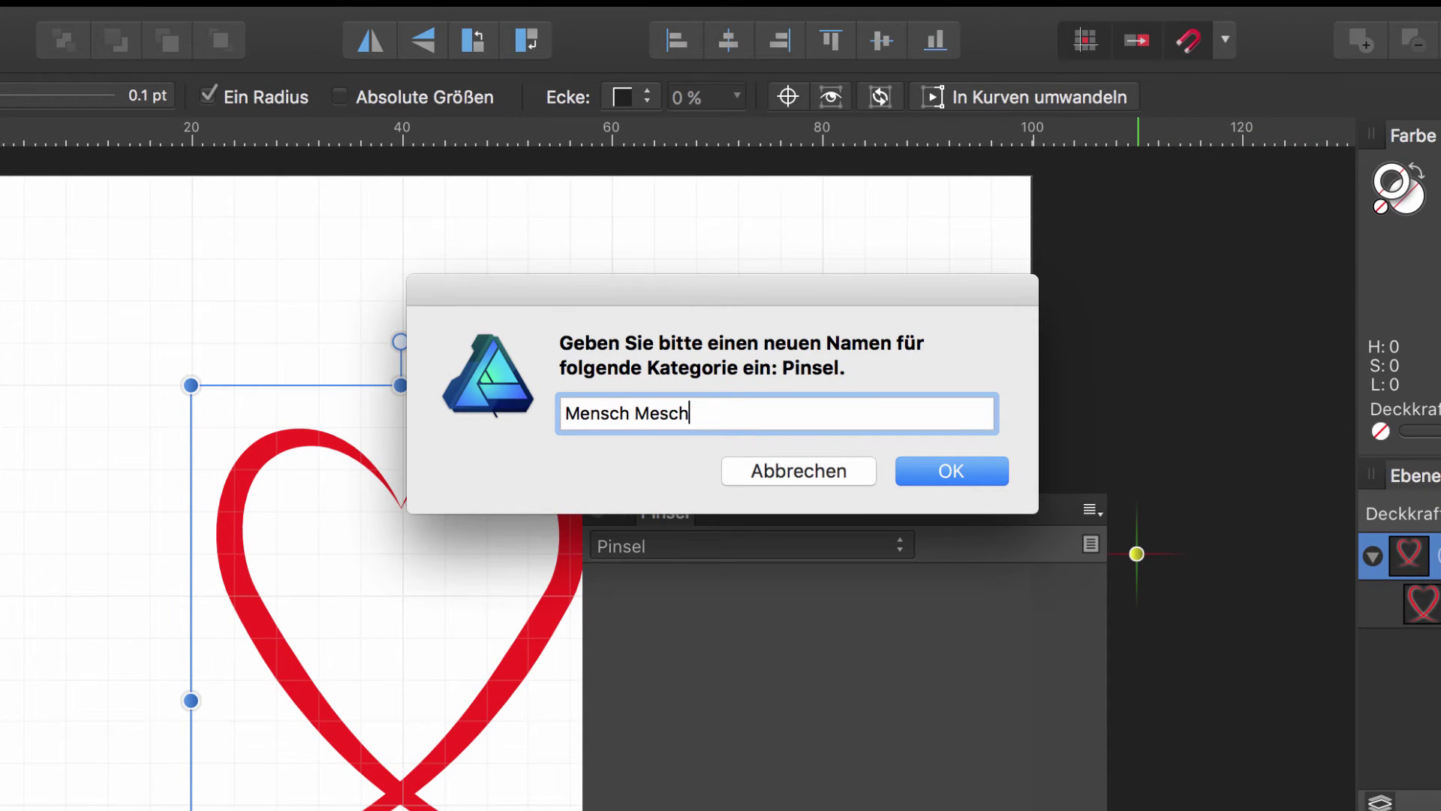
{"action": "key", "text": "Return"}
With Mensch Mesch as the current category, start a new textured image brush from a file
{"action": "left_click", "coordinate": [685, 259]}
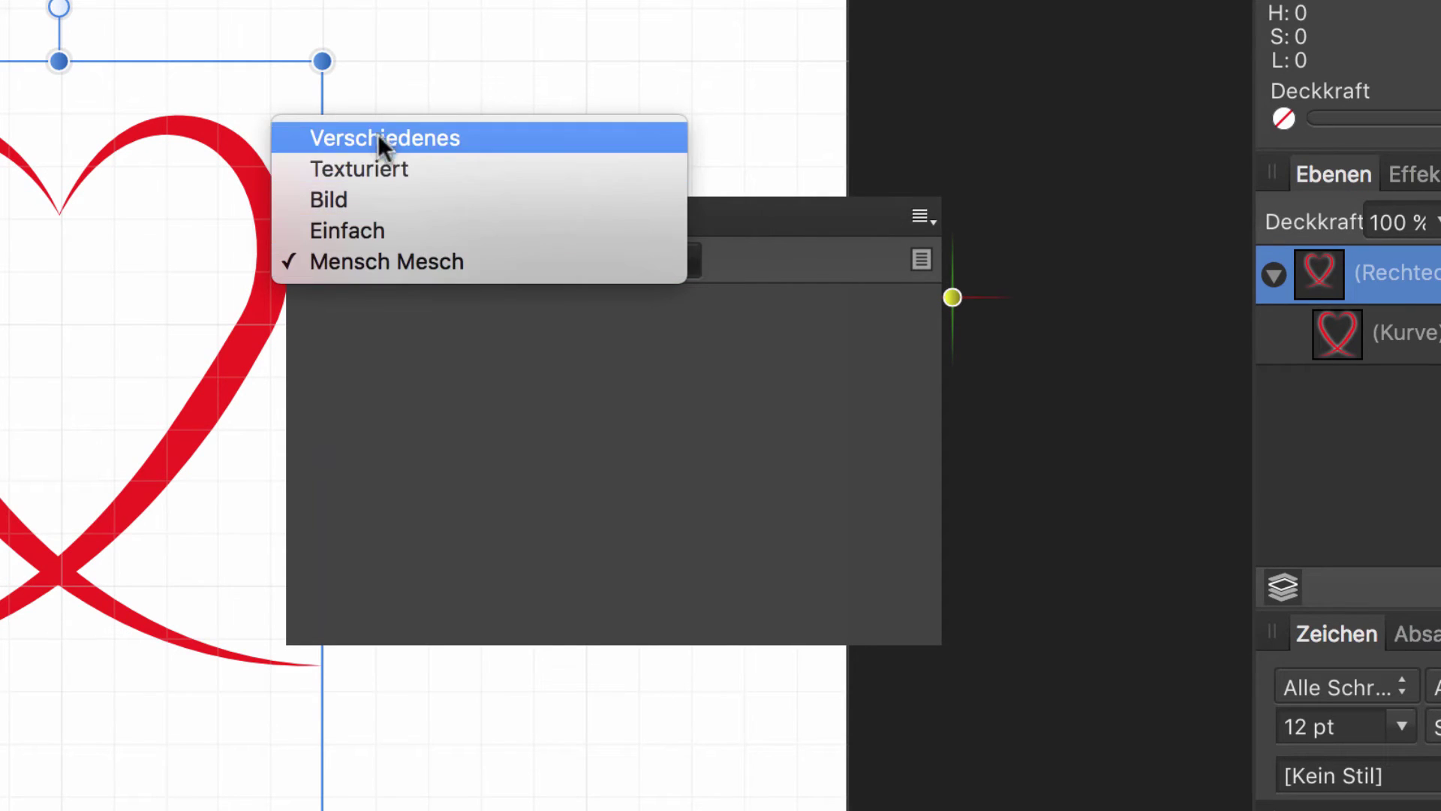
{"action": "left_click", "coordinate": [480, 267]}
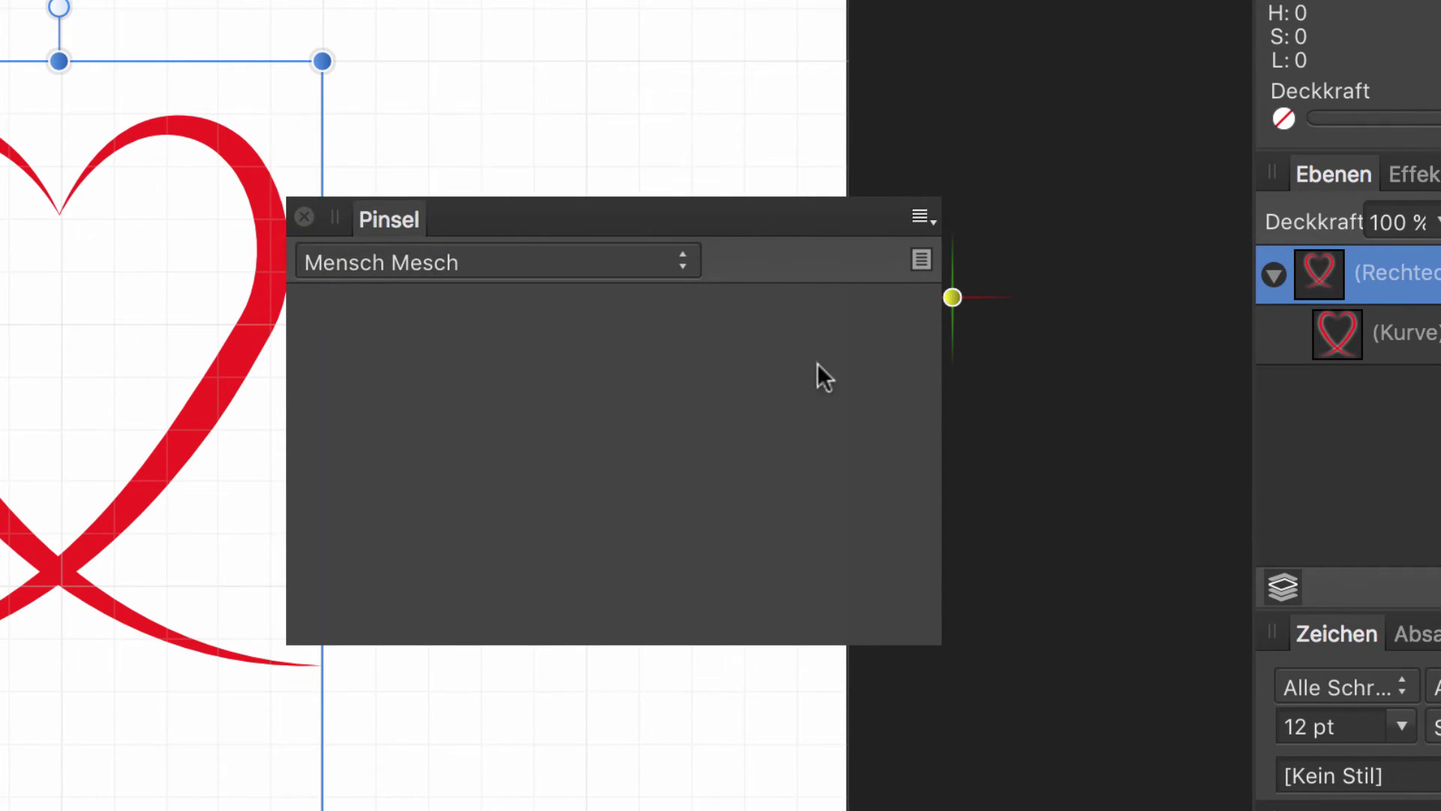
{"action": "left_click", "coordinate": [920, 216]}
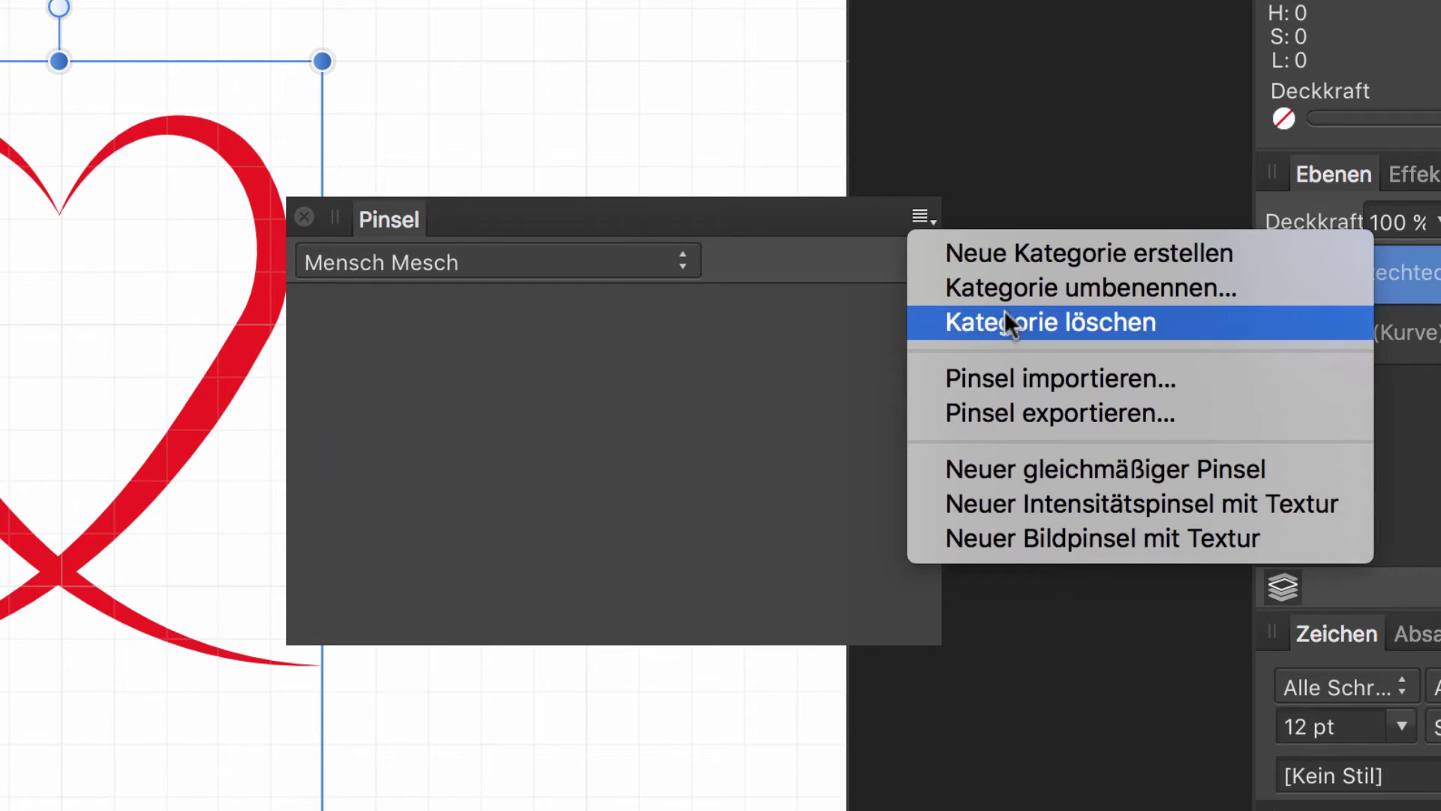
{"action": "left_click", "coordinate": [1060, 538]}
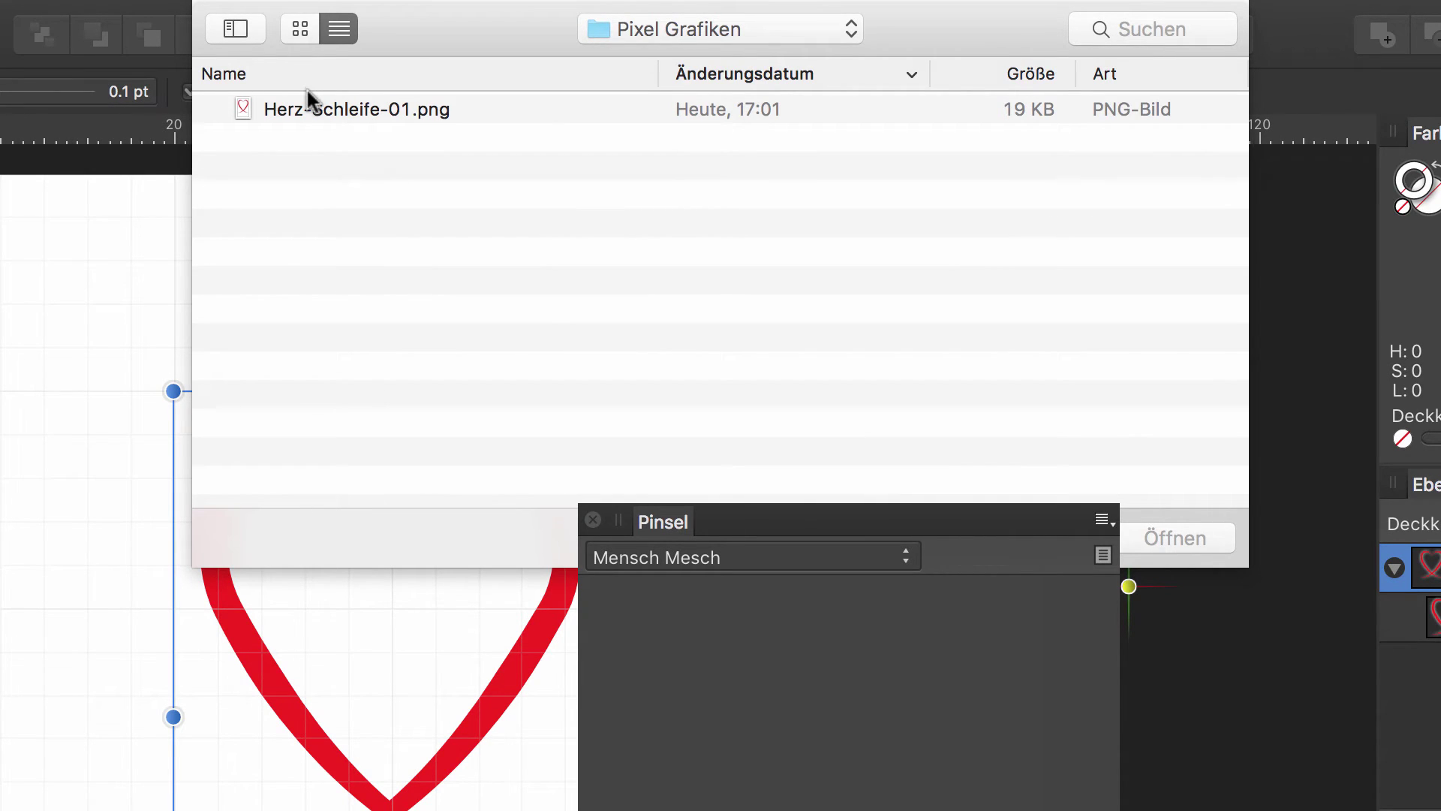
Import Herz-Schleife-01.png as a new size-64 image brush in Mensch Mesch
{"action": "left_click", "coordinate": [309, 111]}
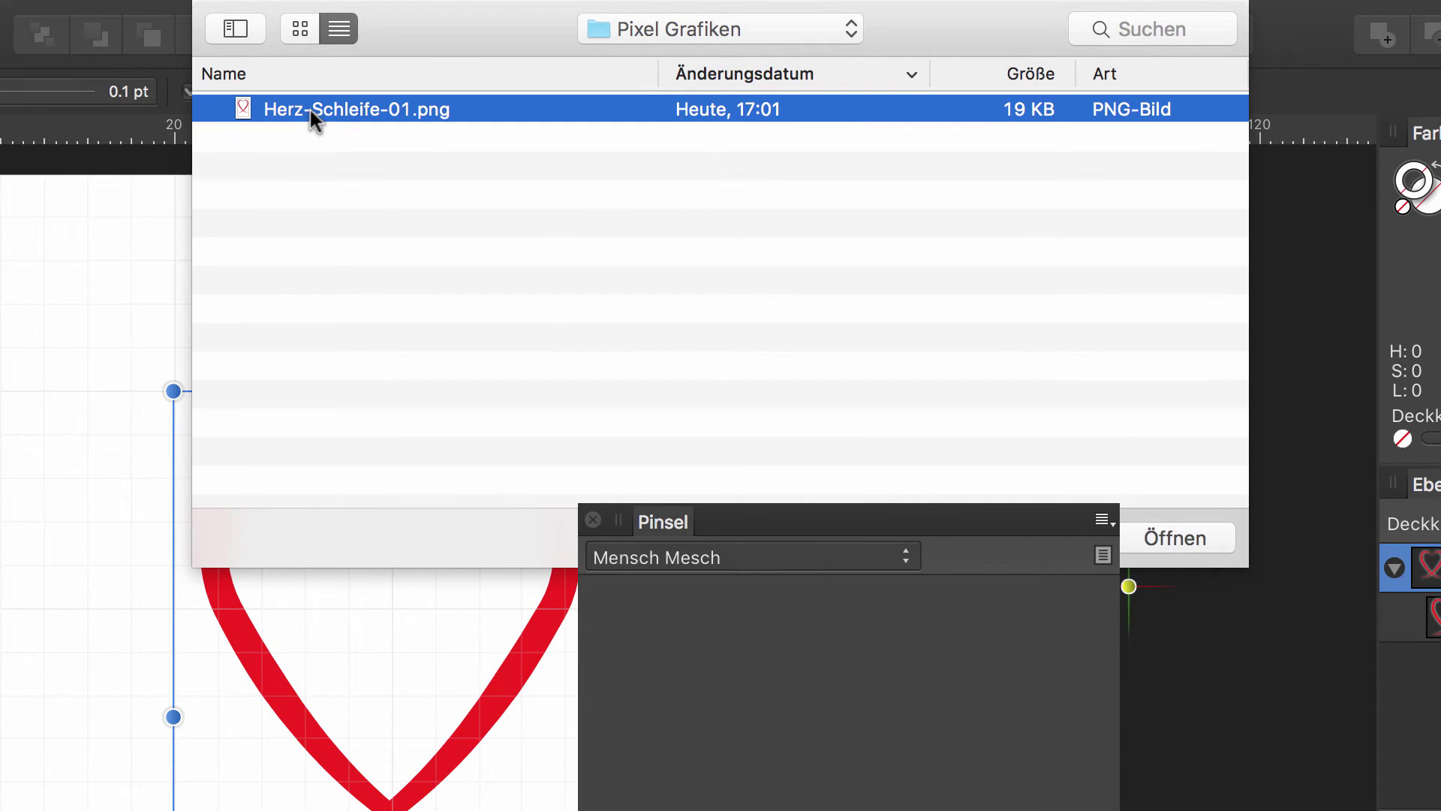
{"action": "double_click", "coordinate": [309, 110]}
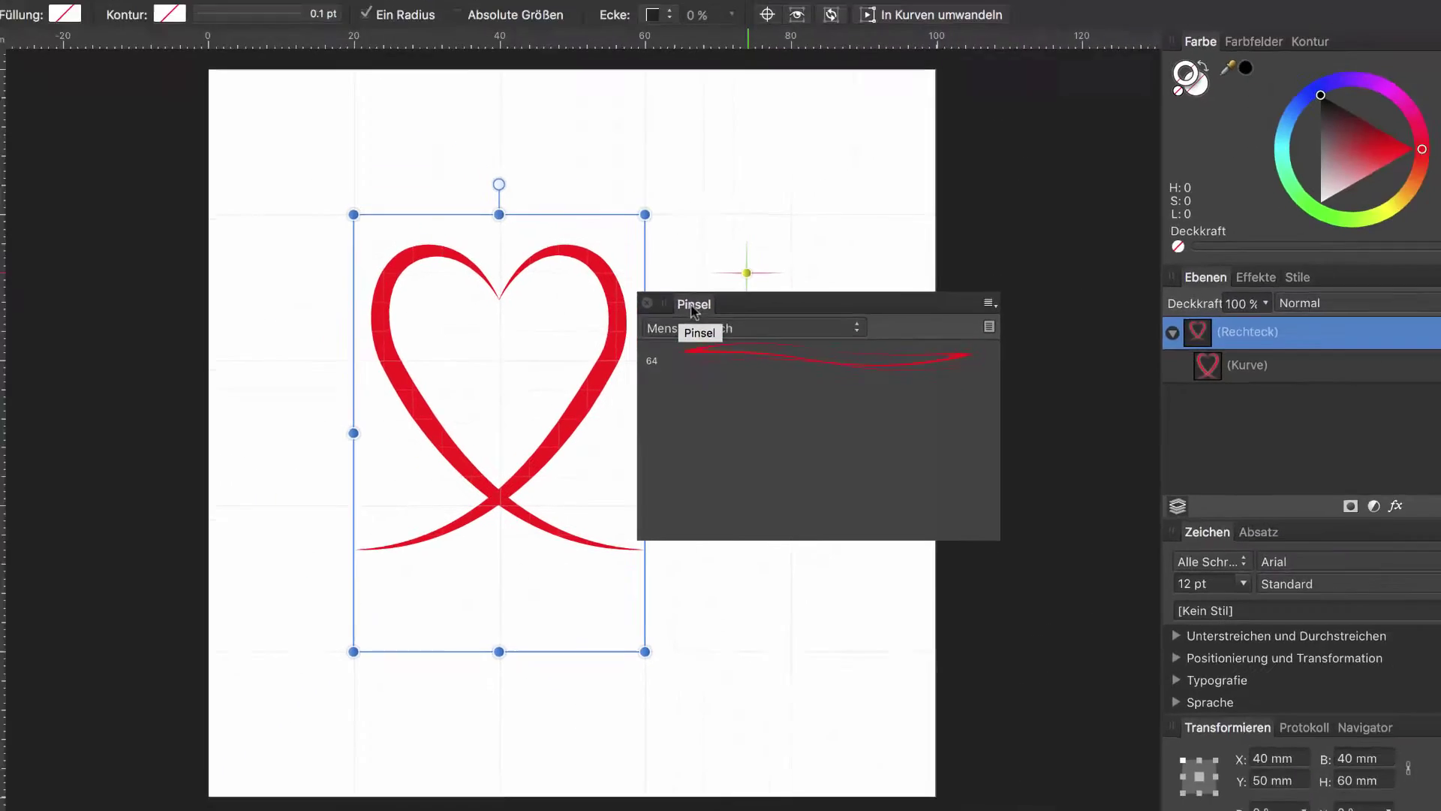
Dock the floating Brushes panel into the right-hand panel group, at the end of the tabs
{"action": "left_click_drag", "start_coordinate": [691, 312], "coordinate": [1302, 88]}
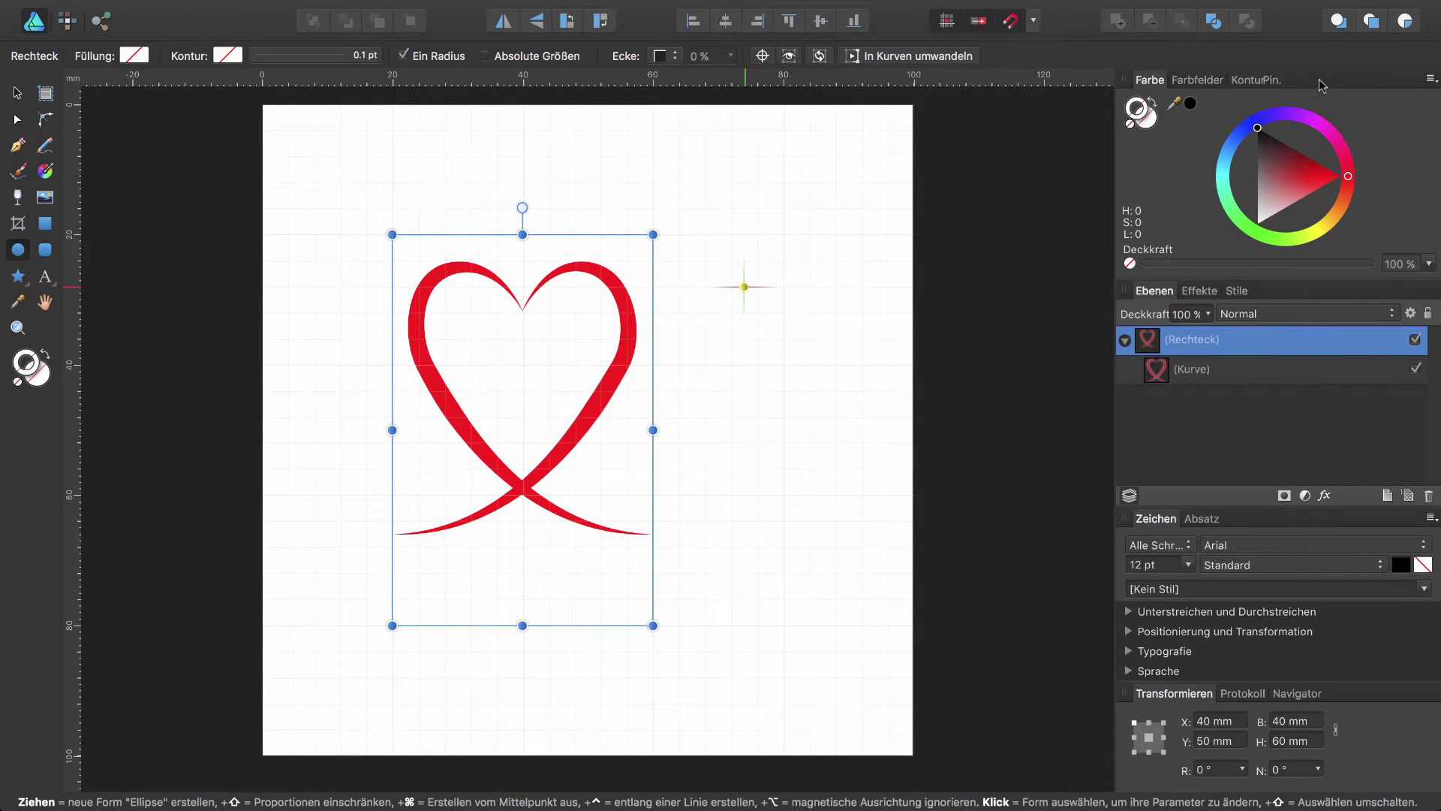
{"action": "left_click_drag", "start_coordinate": [1302, 88], "coordinate": [1322, 84]}
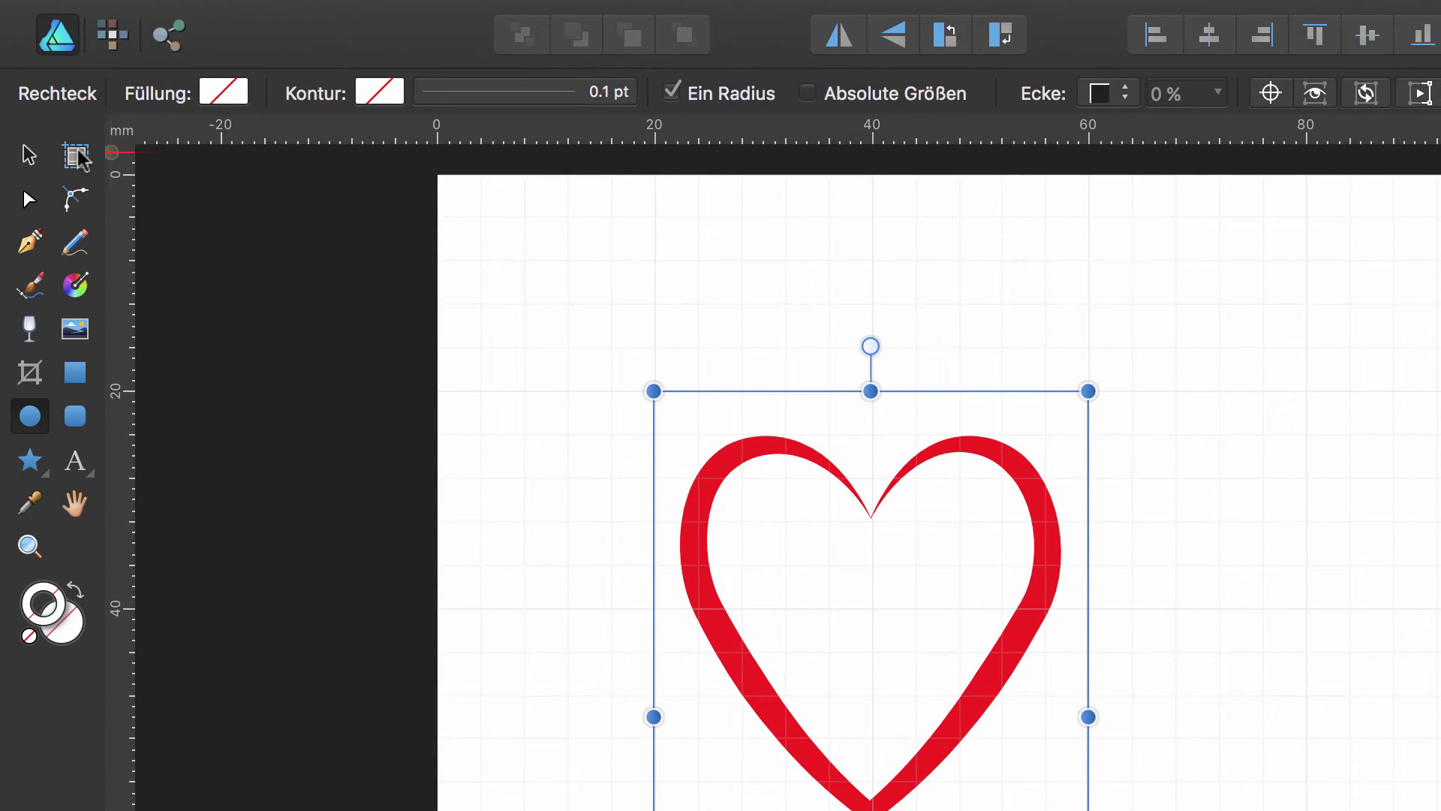
Draw a 100 × 100 mm artboard, ArtBoard1, over the page holding the heart
{"action": "left_click", "coordinate": [78, 152]}
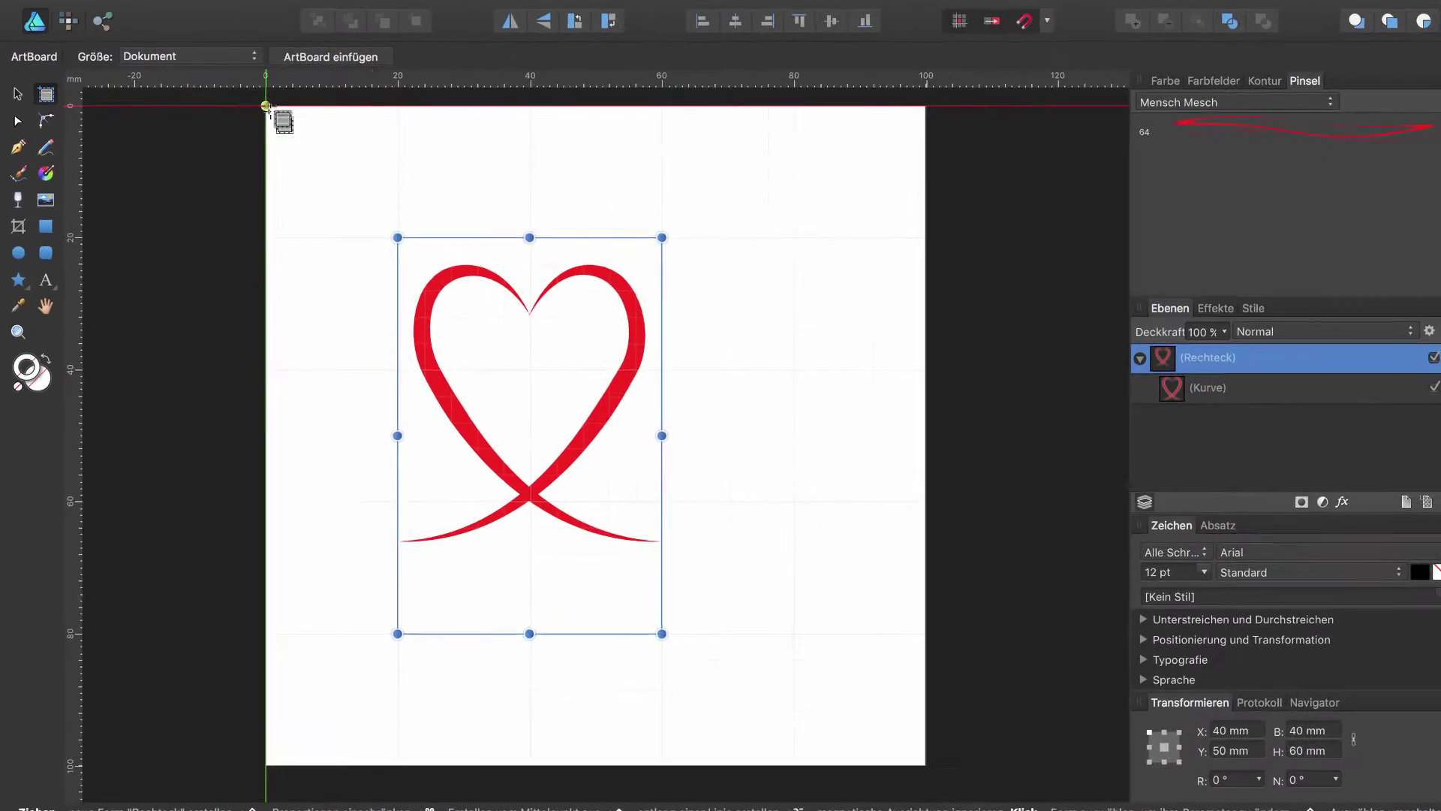
{"action": "left_click_drag", "start_coordinate": [381, 152], "coordinate": [837, 718]}
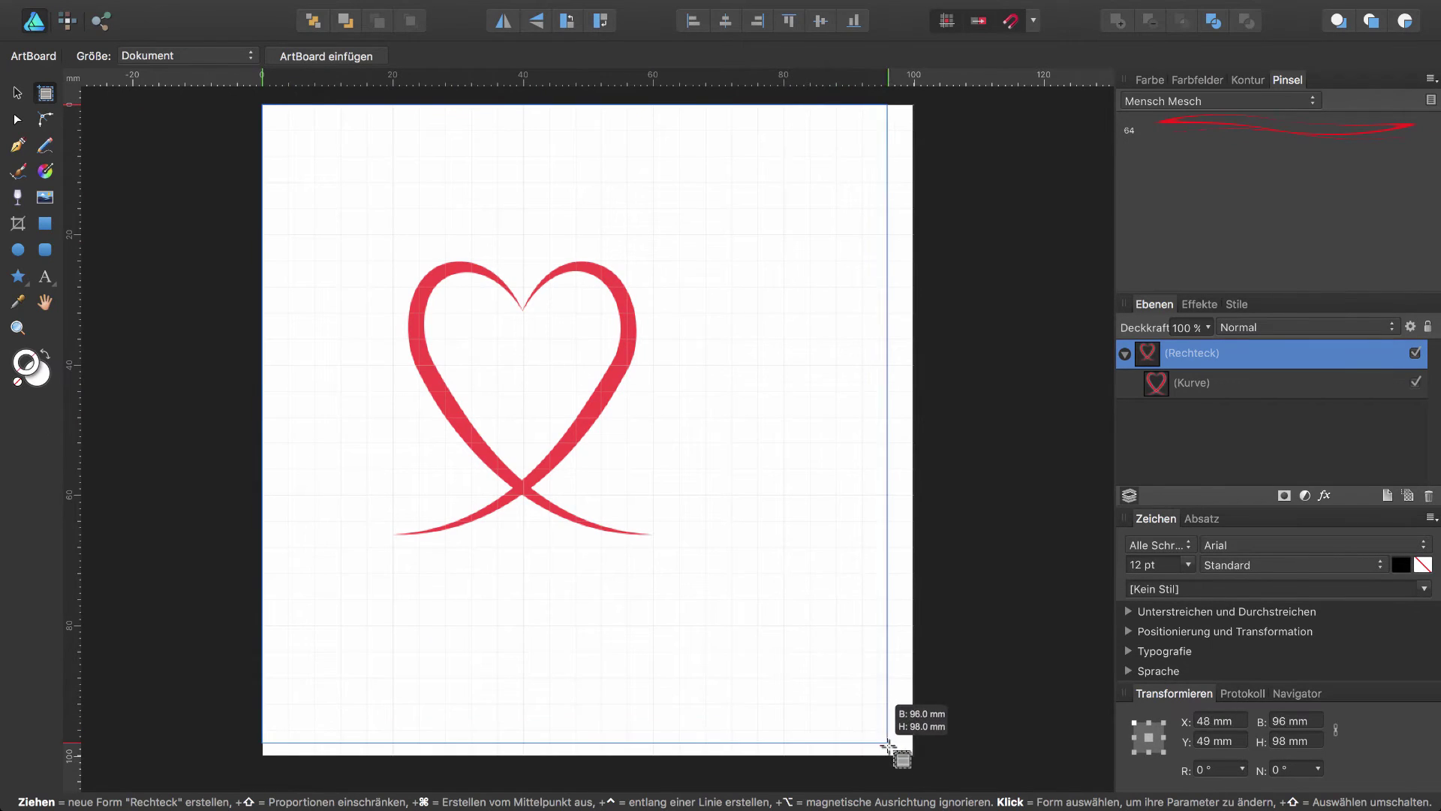
{"action": "left_click_drag", "start_coordinate": [837, 719], "coordinate": [914, 754]}
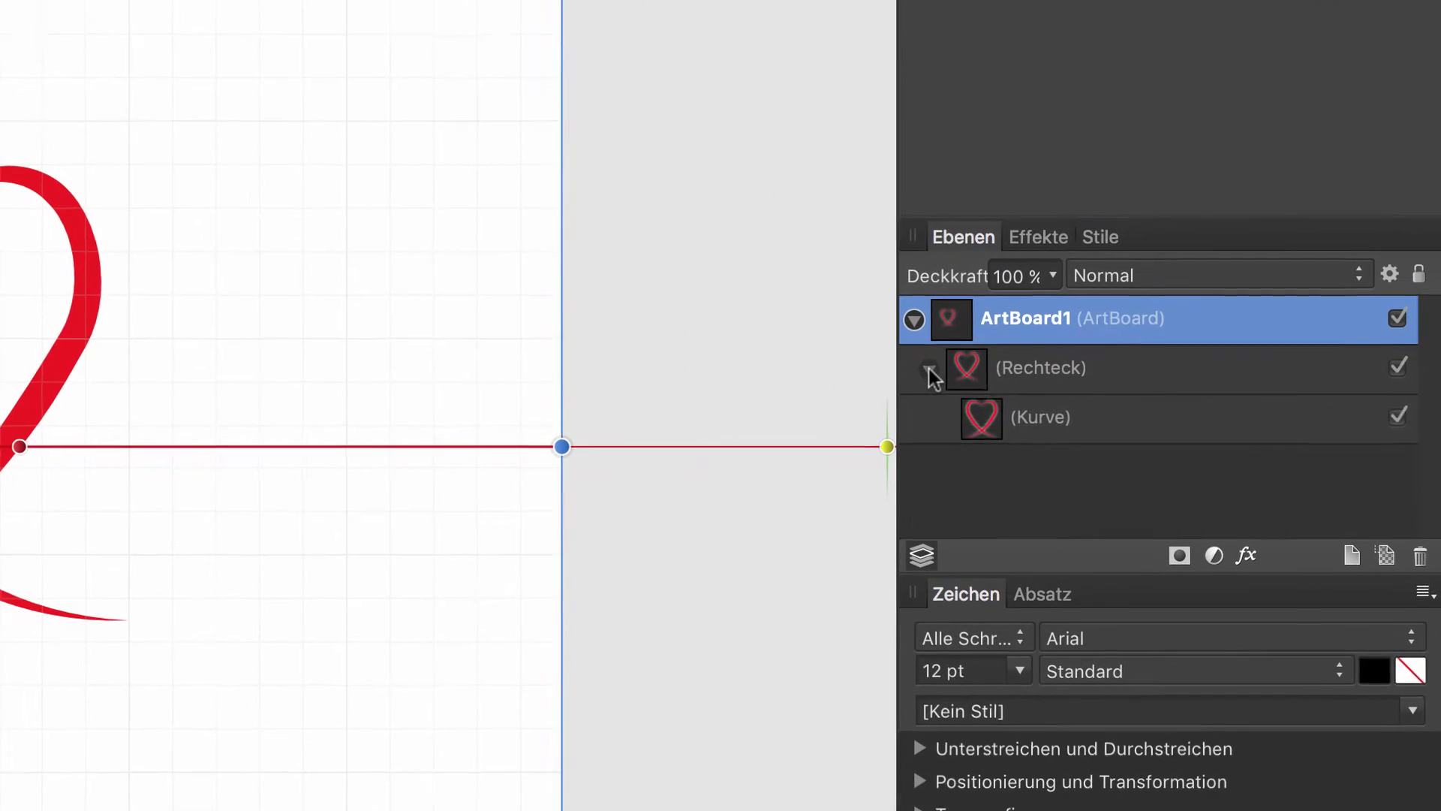
Collapse the layers, duplicate ArtBoard1, and rename the copy ArtBoard2
{"action": "left_click", "coordinate": [1134, 383]}
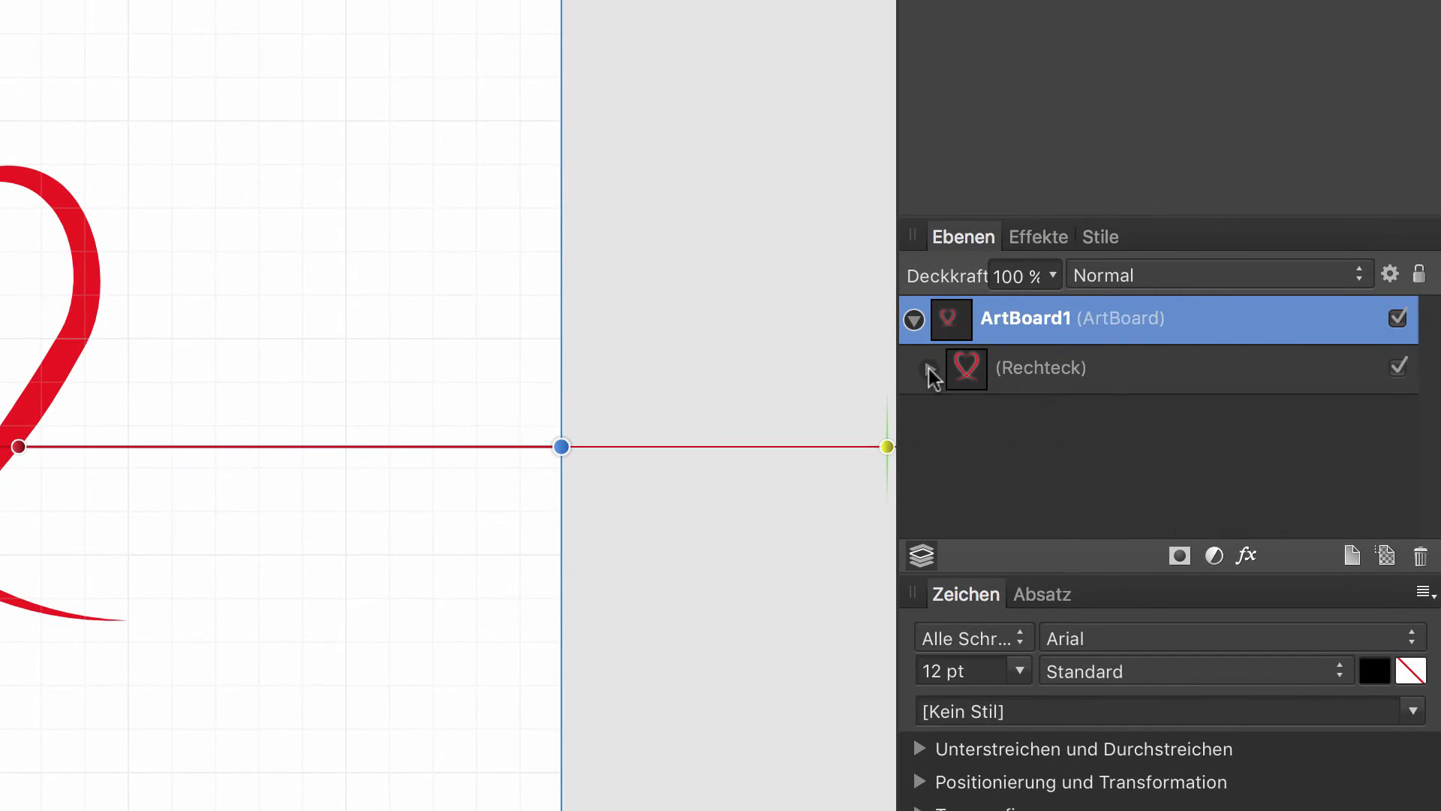
{"action": "left_click", "coordinate": [913, 320]}
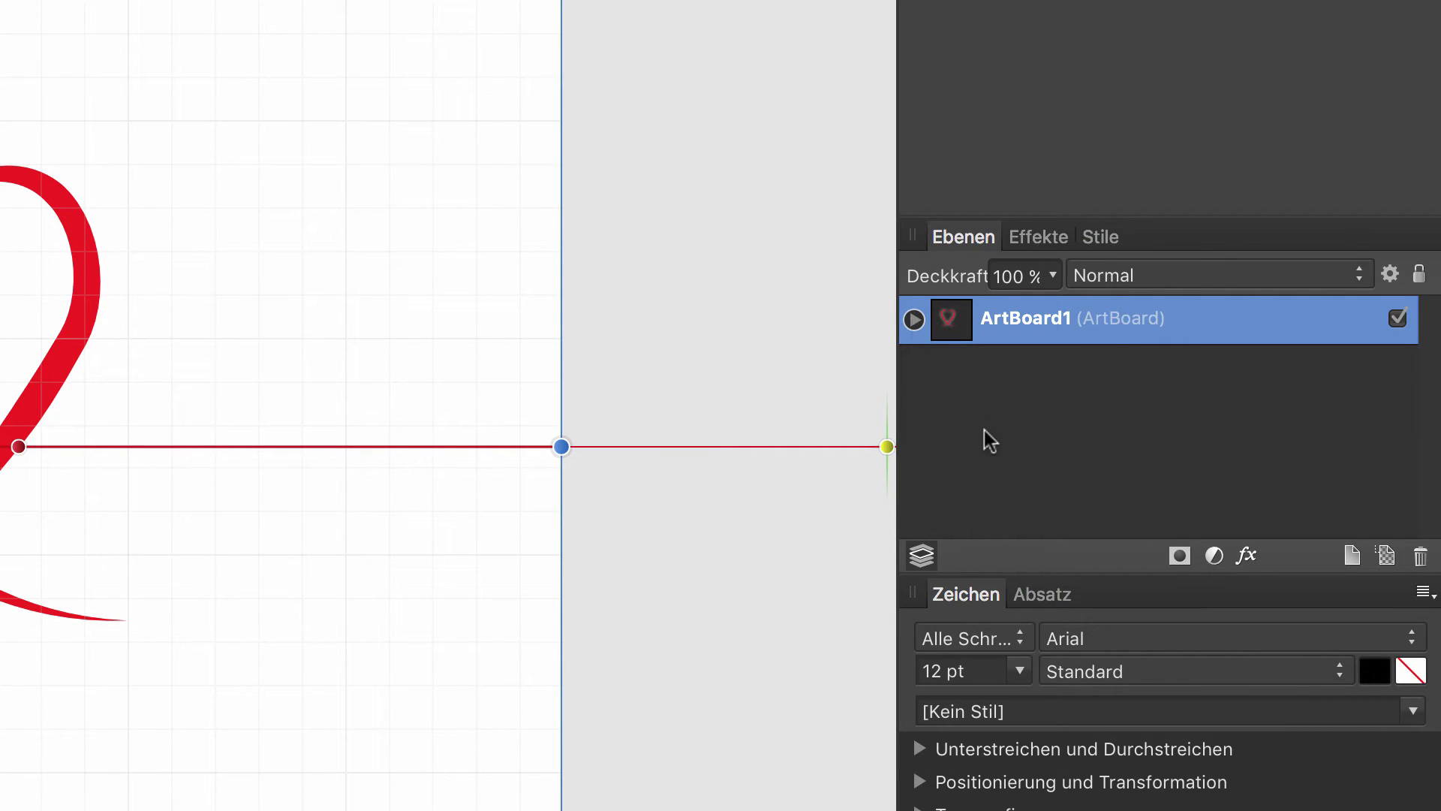
{"action": "key", "text": "ctrl+j"}
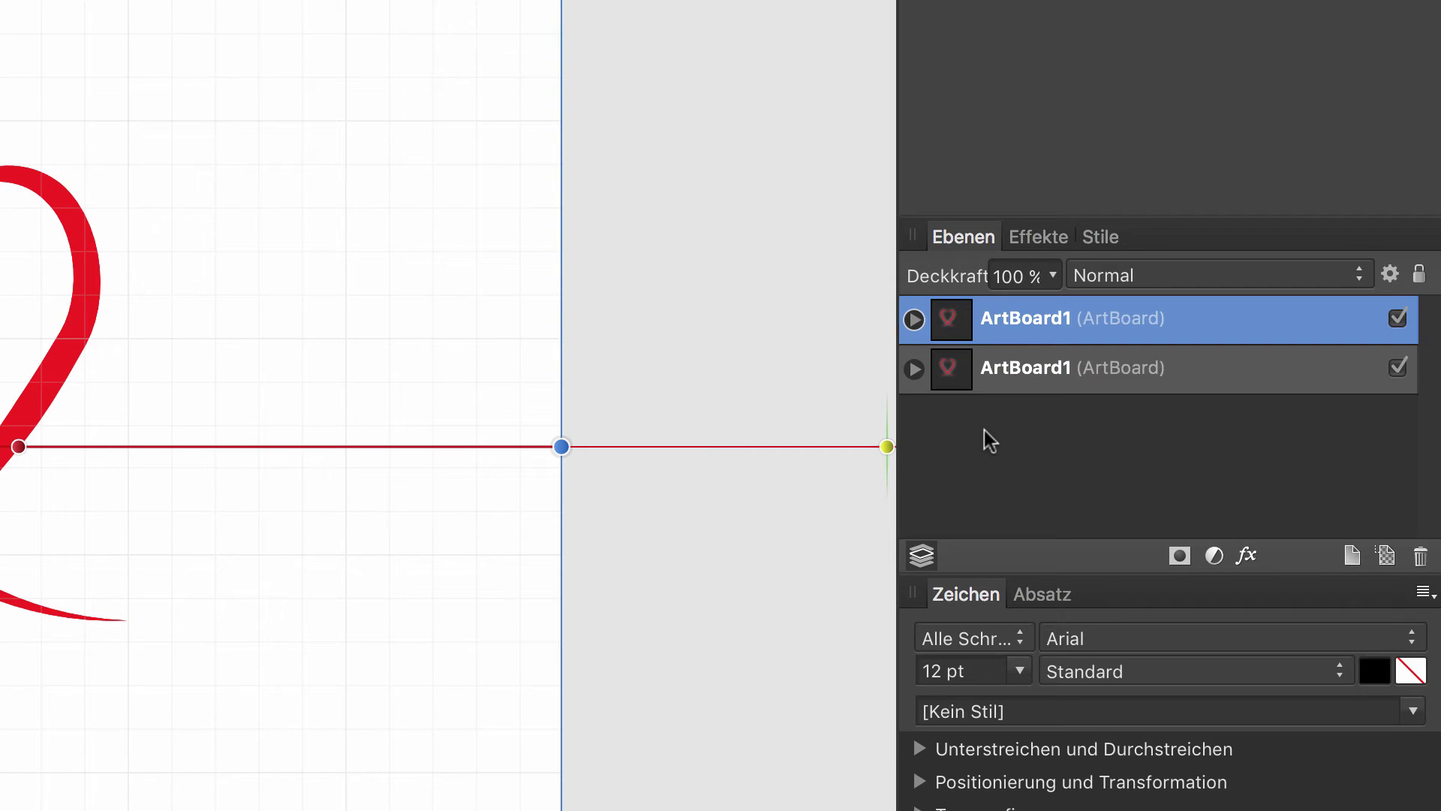
{"action": "double_click", "coordinate": [1071, 315]}
{"action": "left_click", "coordinate": [1076, 317]}
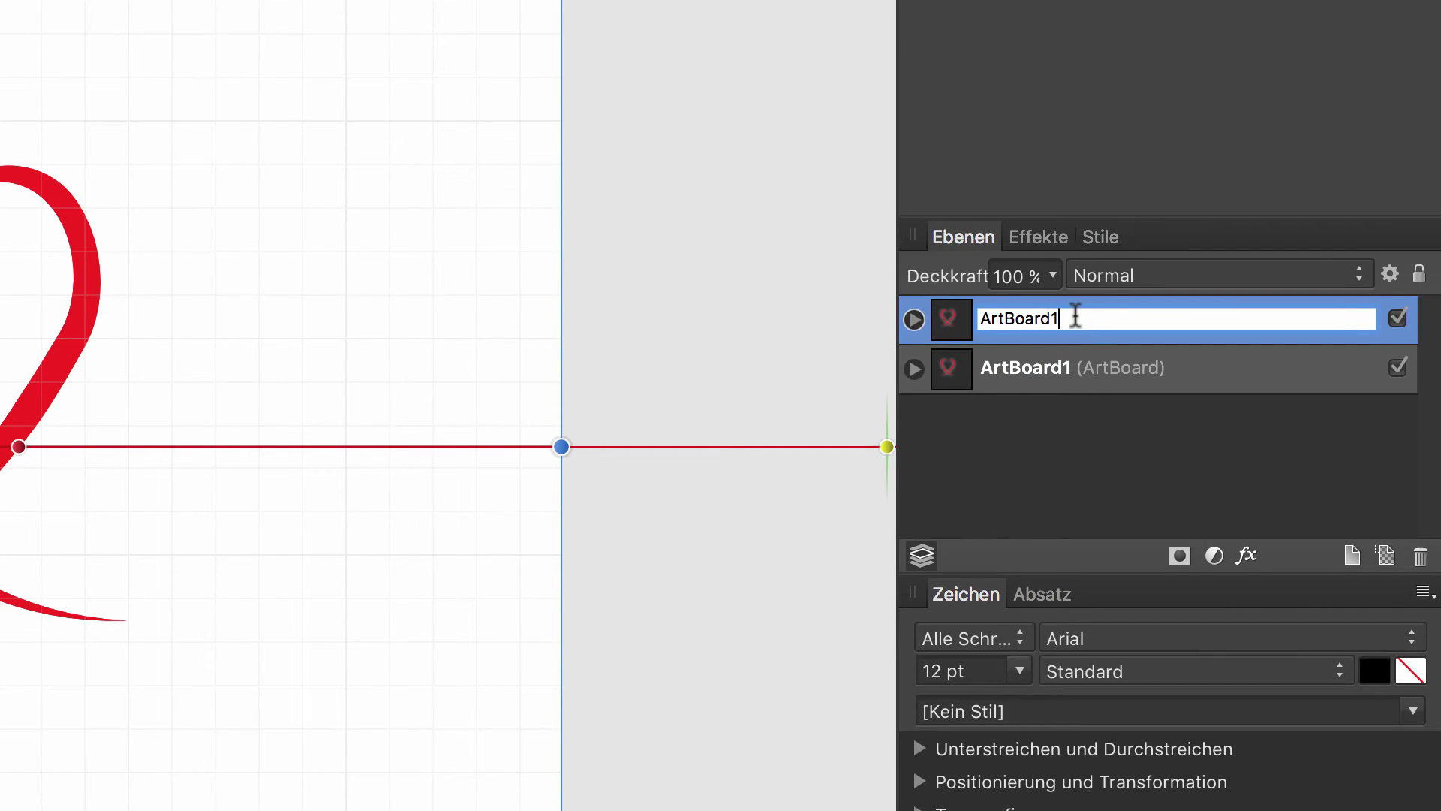
{"action": "key", "text": "BackSpace"}
{"action": "type", "text": "2"}
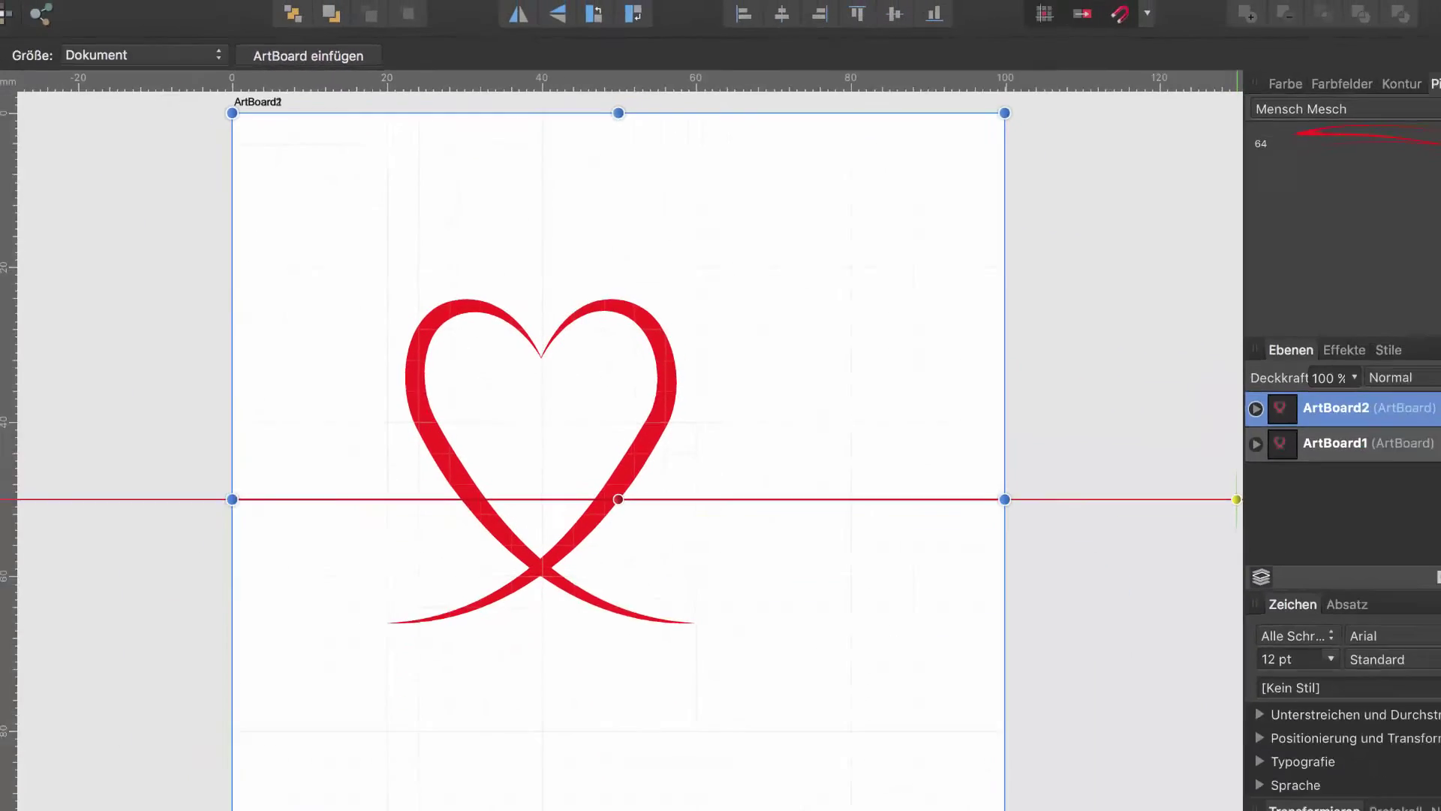
Move ArtBoard2 right of ArtBoard1 to X 160 mm and delete its heart copy
{"action": "key", "text": "super+minus"}
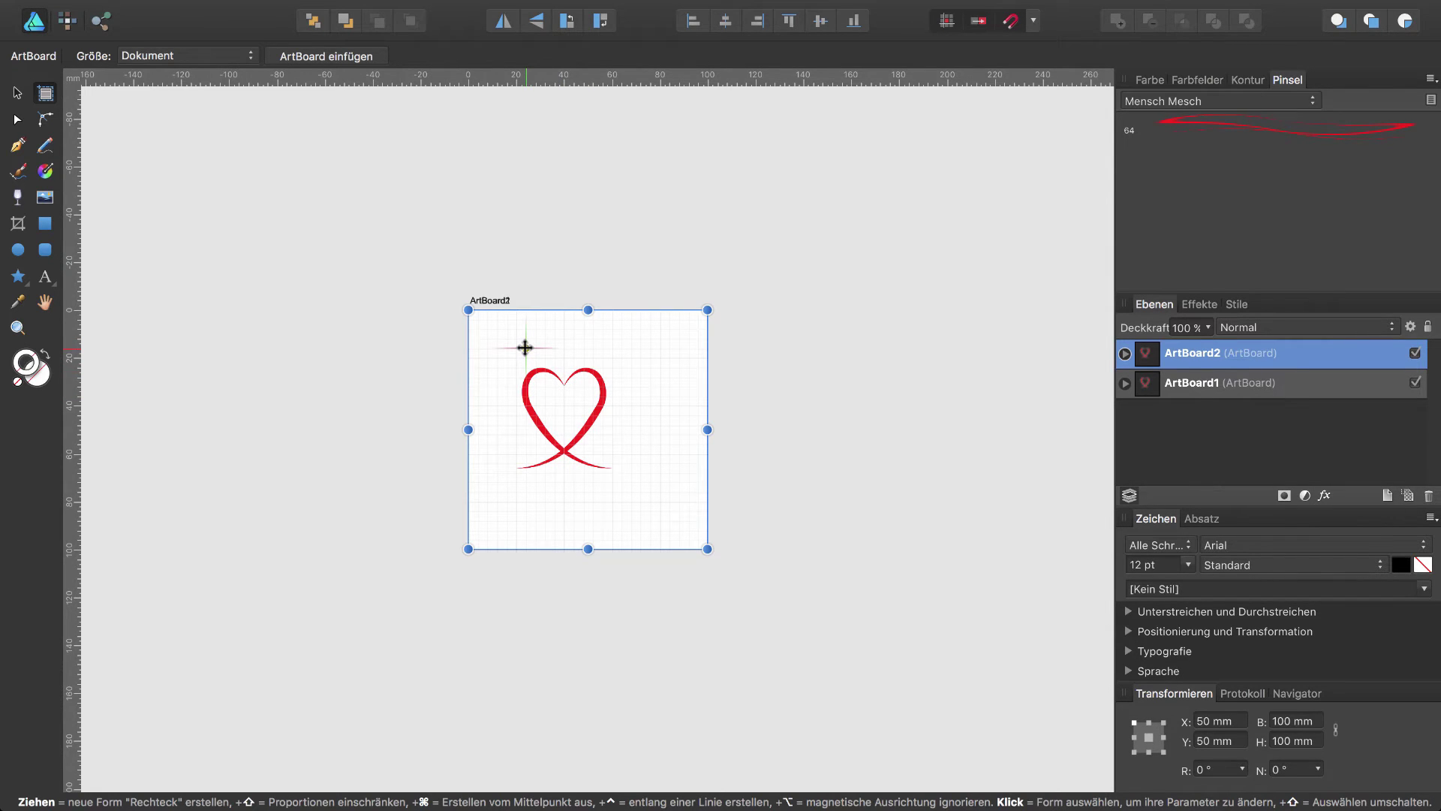
{"action": "left_click_drag", "start_coordinate": [525, 347], "coordinate": [787, 361]}
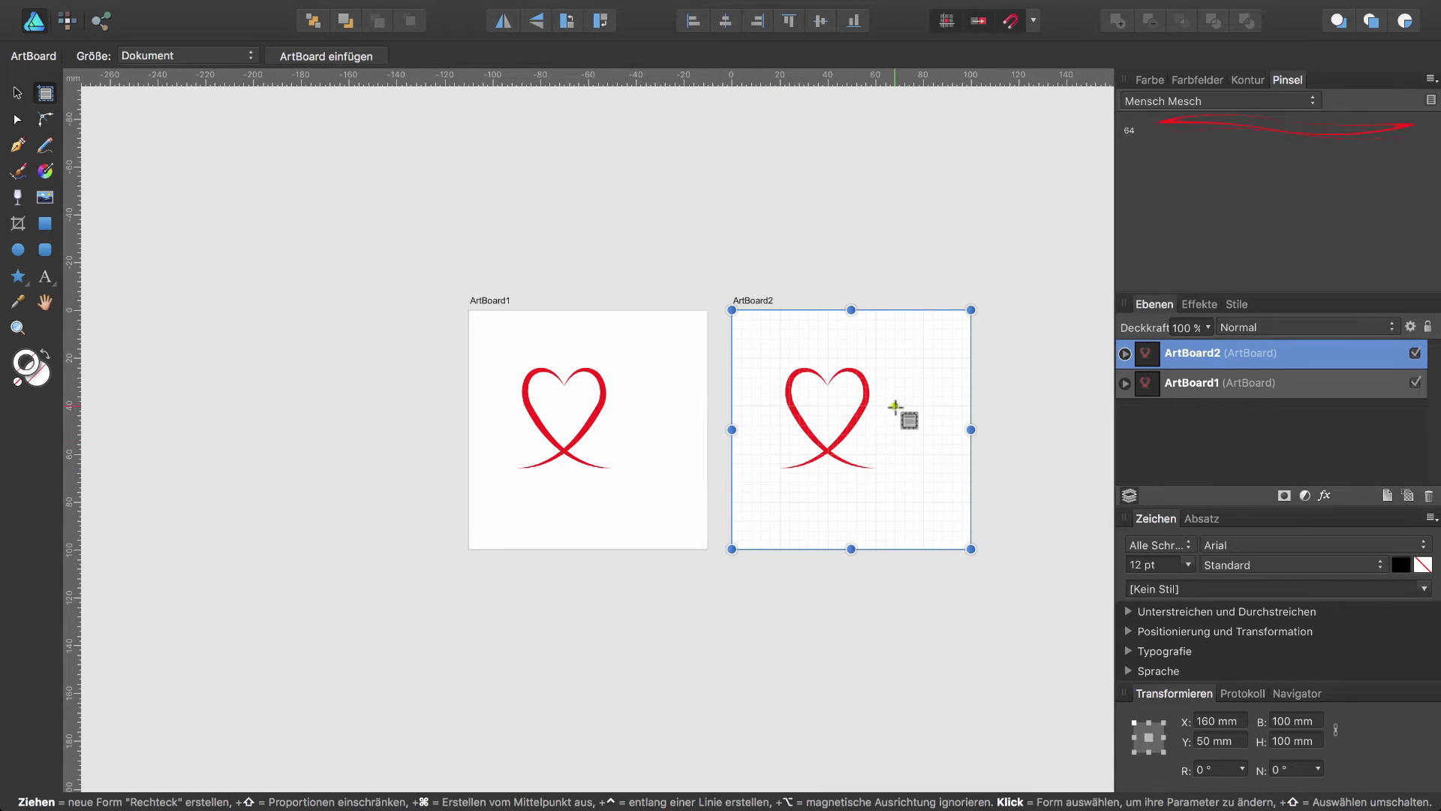
{"action": "left_click", "coordinate": [1124, 353]}
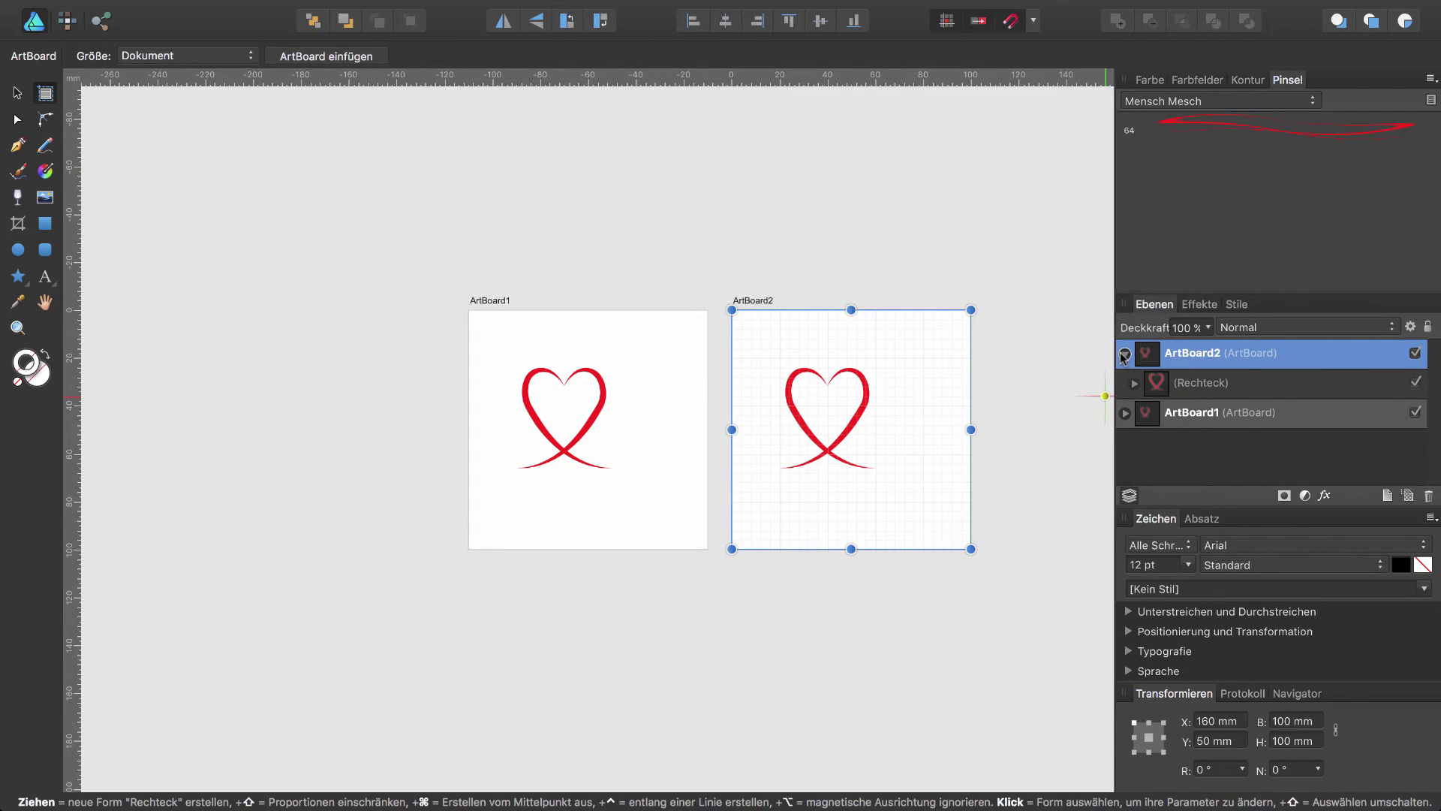
{"action": "left_click", "coordinate": [1197, 384]}
{"action": "key", "text": "Delete"}
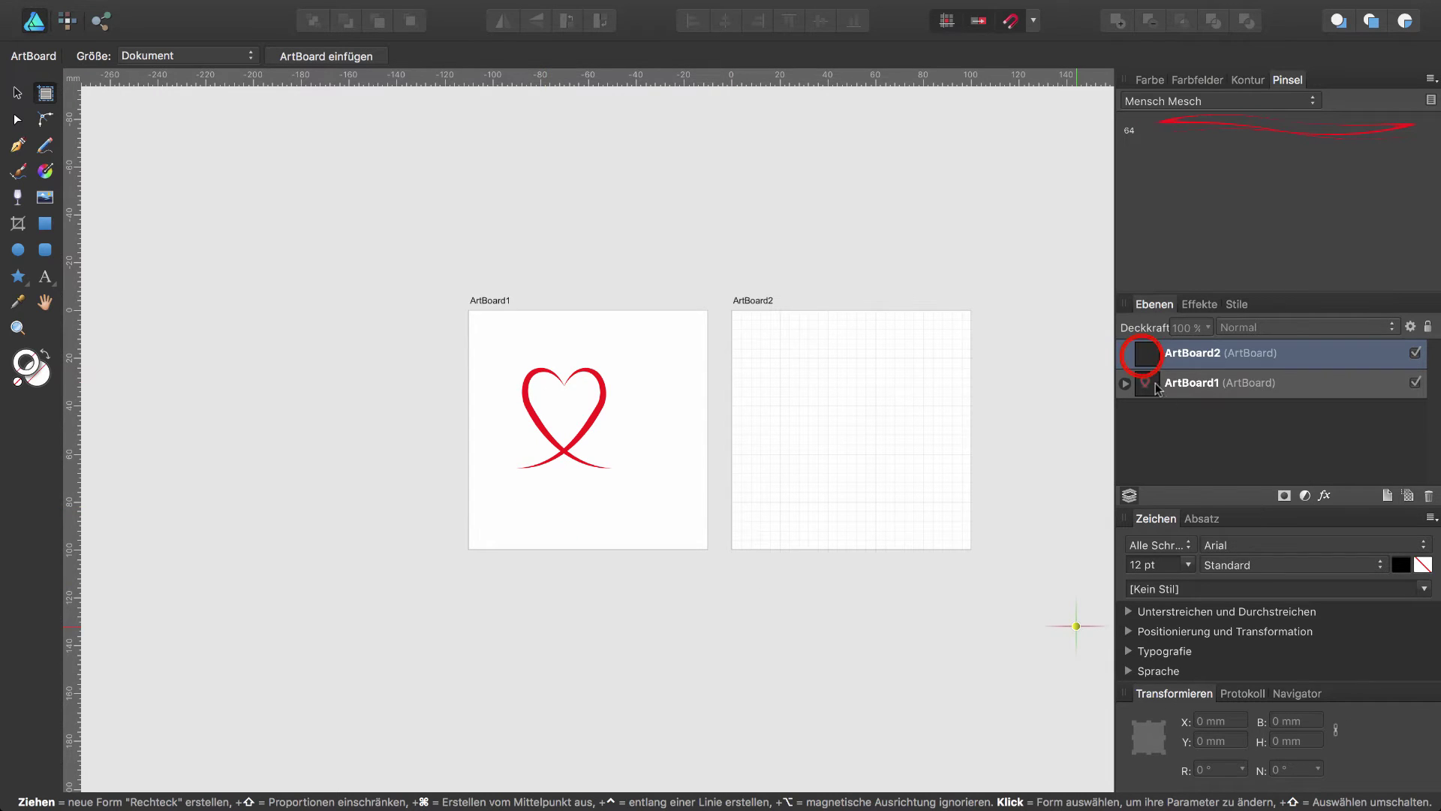
{"action": "left_click", "coordinate": [1142, 355]}
{"action": "double_click", "coordinate": [1142, 356]}
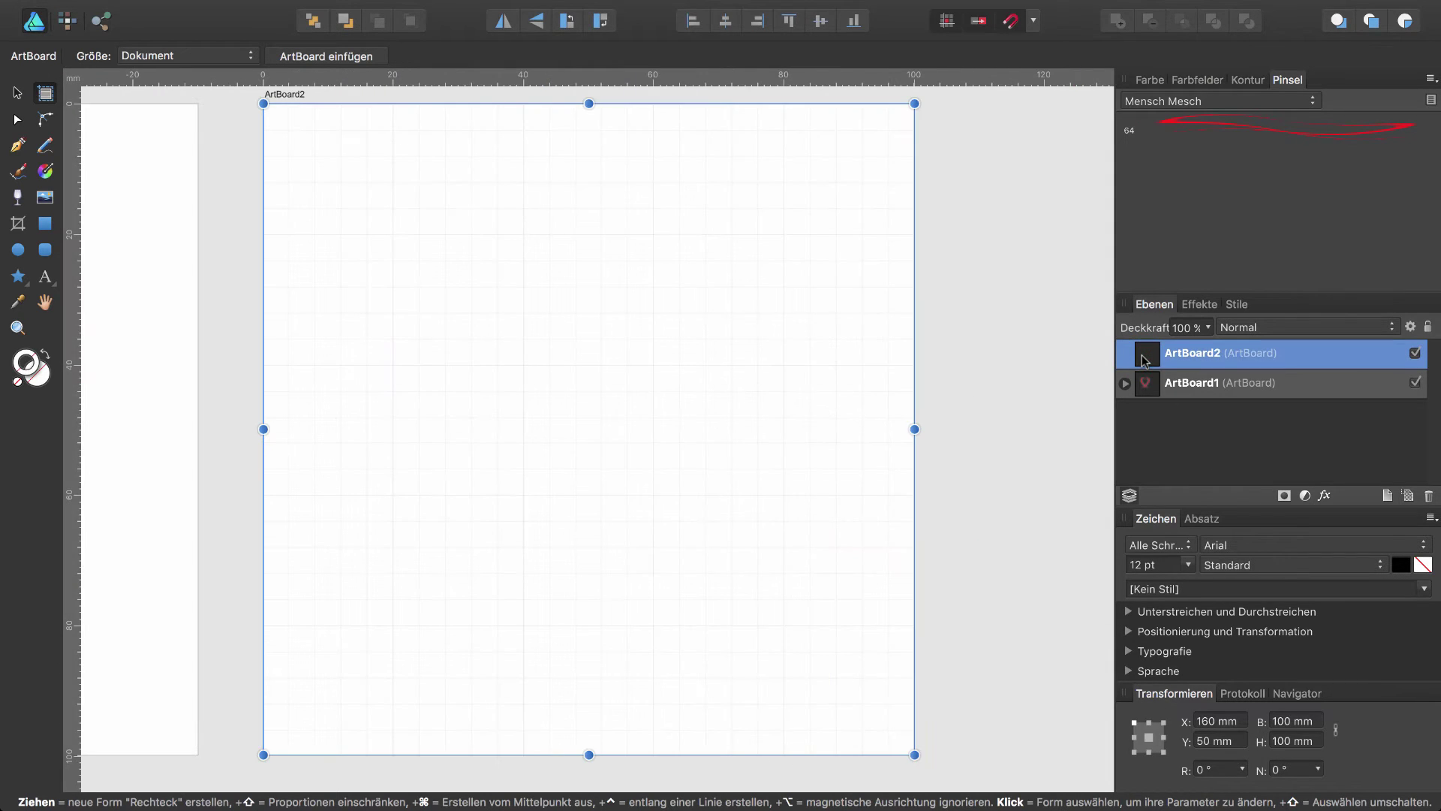
Centre the view on the blank ArtBoard2 and pick the Ellipse Tool
{"action": "left_click", "coordinate": [1150, 386]}
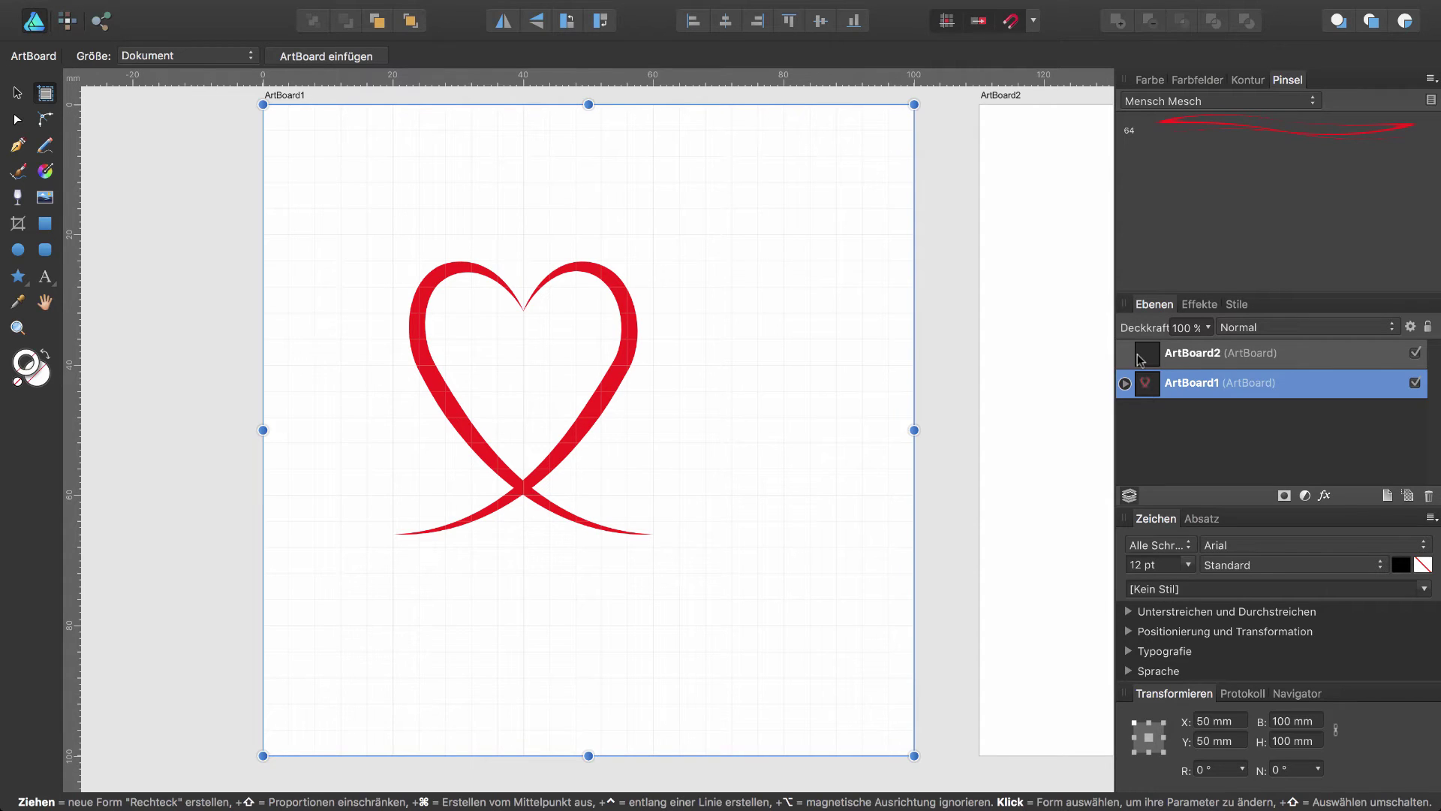
{"action": "left_click", "coordinate": [1139, 359]}
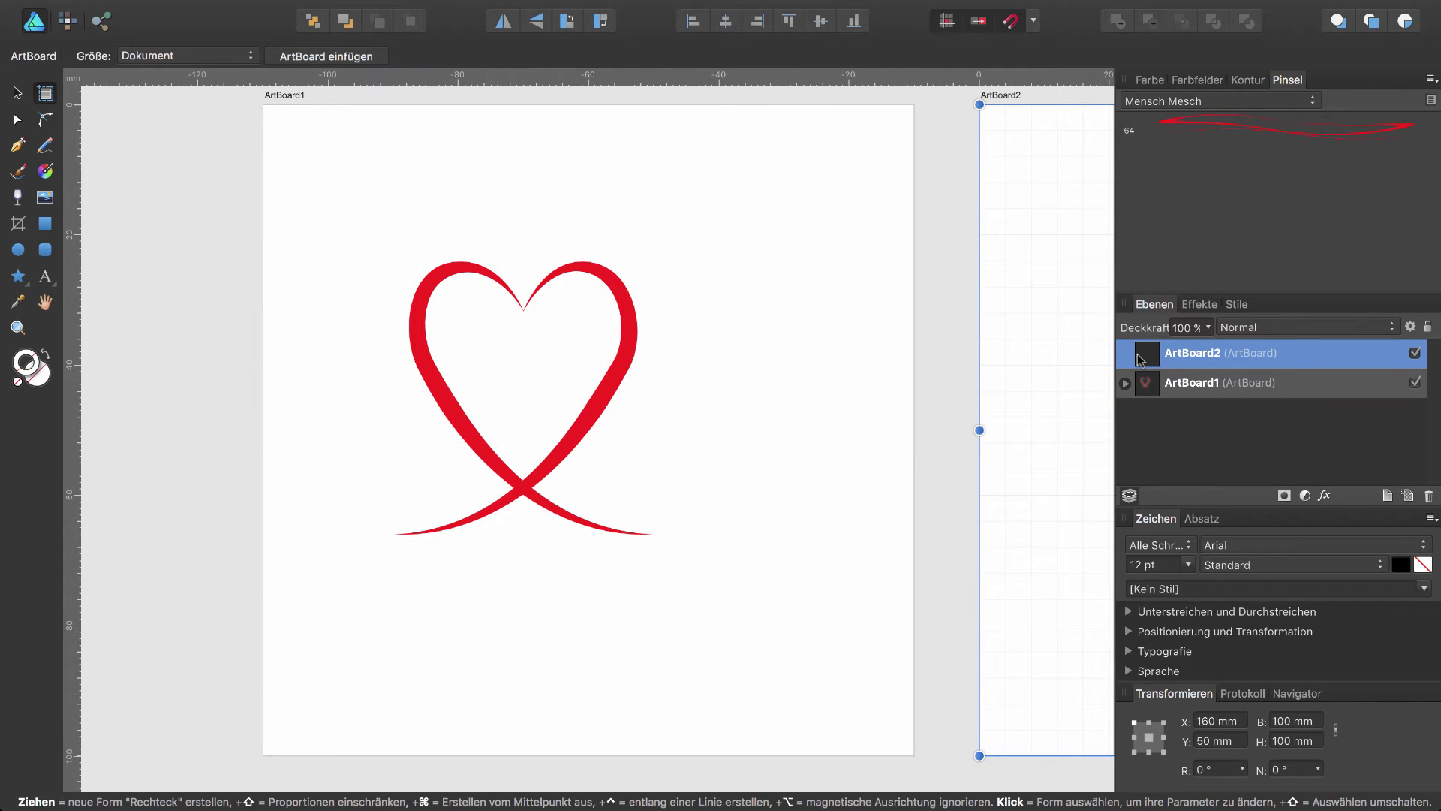
{"action": "key", "text": "super+alt+0"}
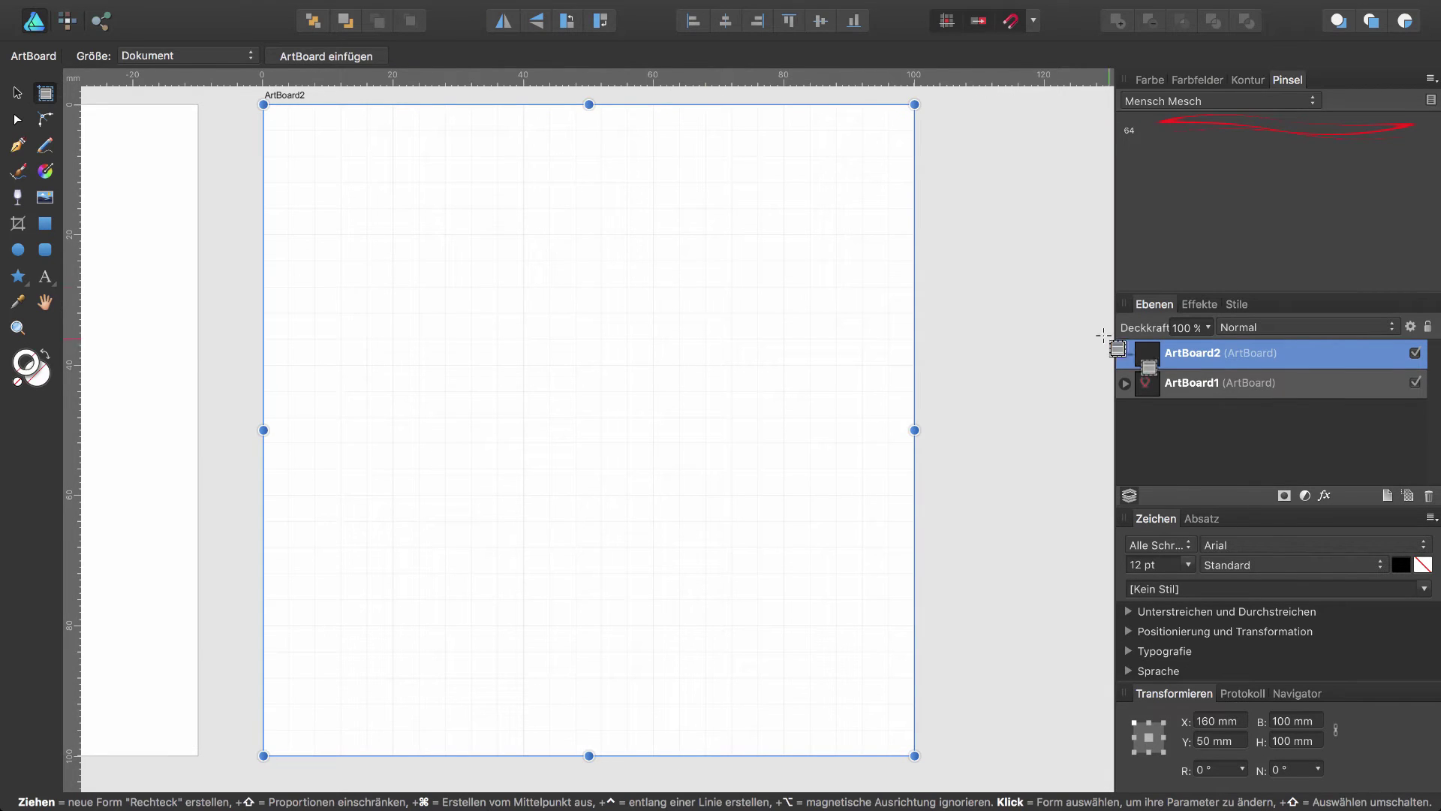
{"action": "left_click", "coordinate": [18, 252]}
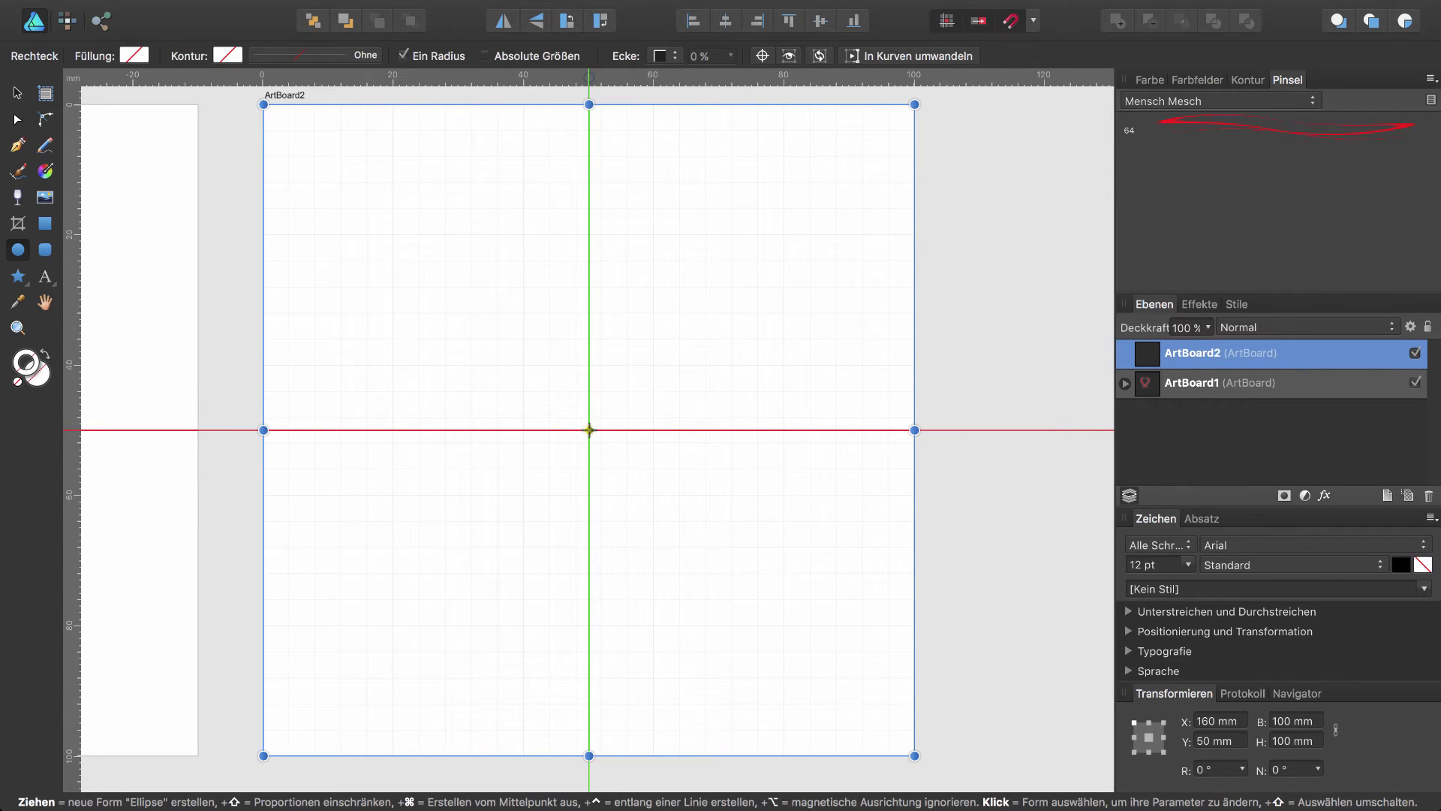
Draw a 52 mm circle from the artboard centre and stroke it with the Herz-Schleife-01 brush at 15.4 pt
{"action": "left_click_drag", "start_coordinate": [589, 430], "coordinate": [752, 616]}
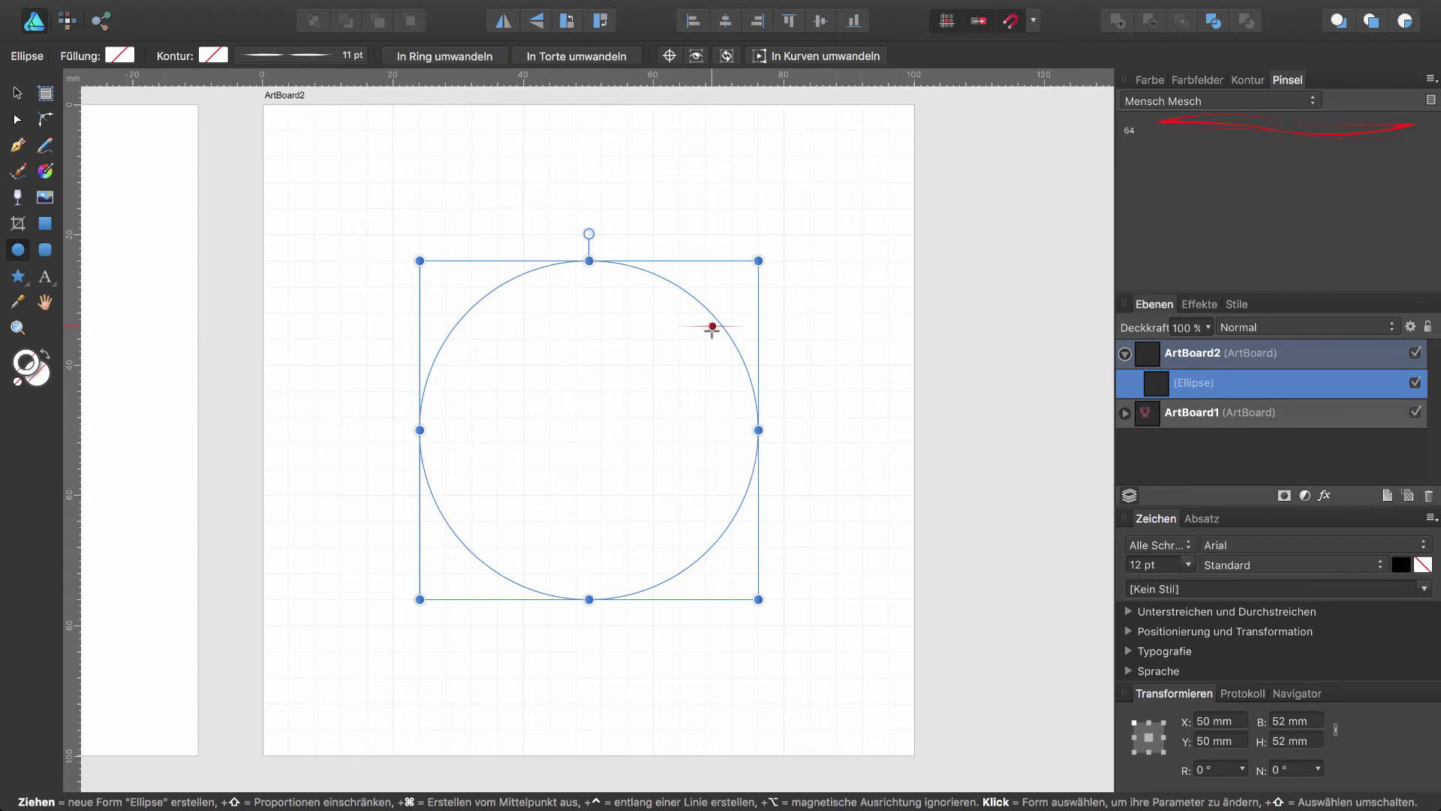
{"action": "left_click", "coordinate": [1187, 125]}
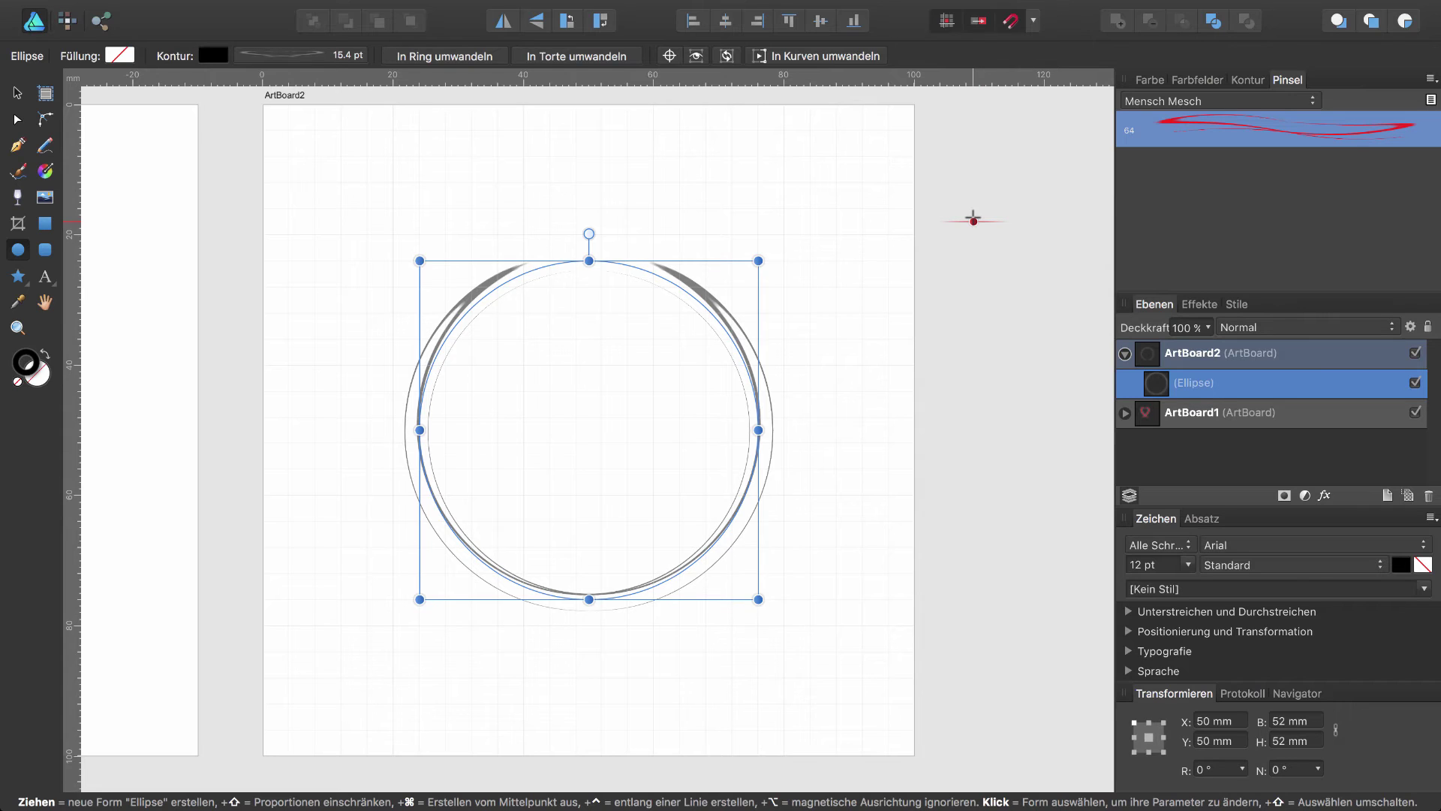
Change the circle's heart-loop brush stroke colour from black to pure red
{"action": "left_click", "coordinate": [1149, 79]}
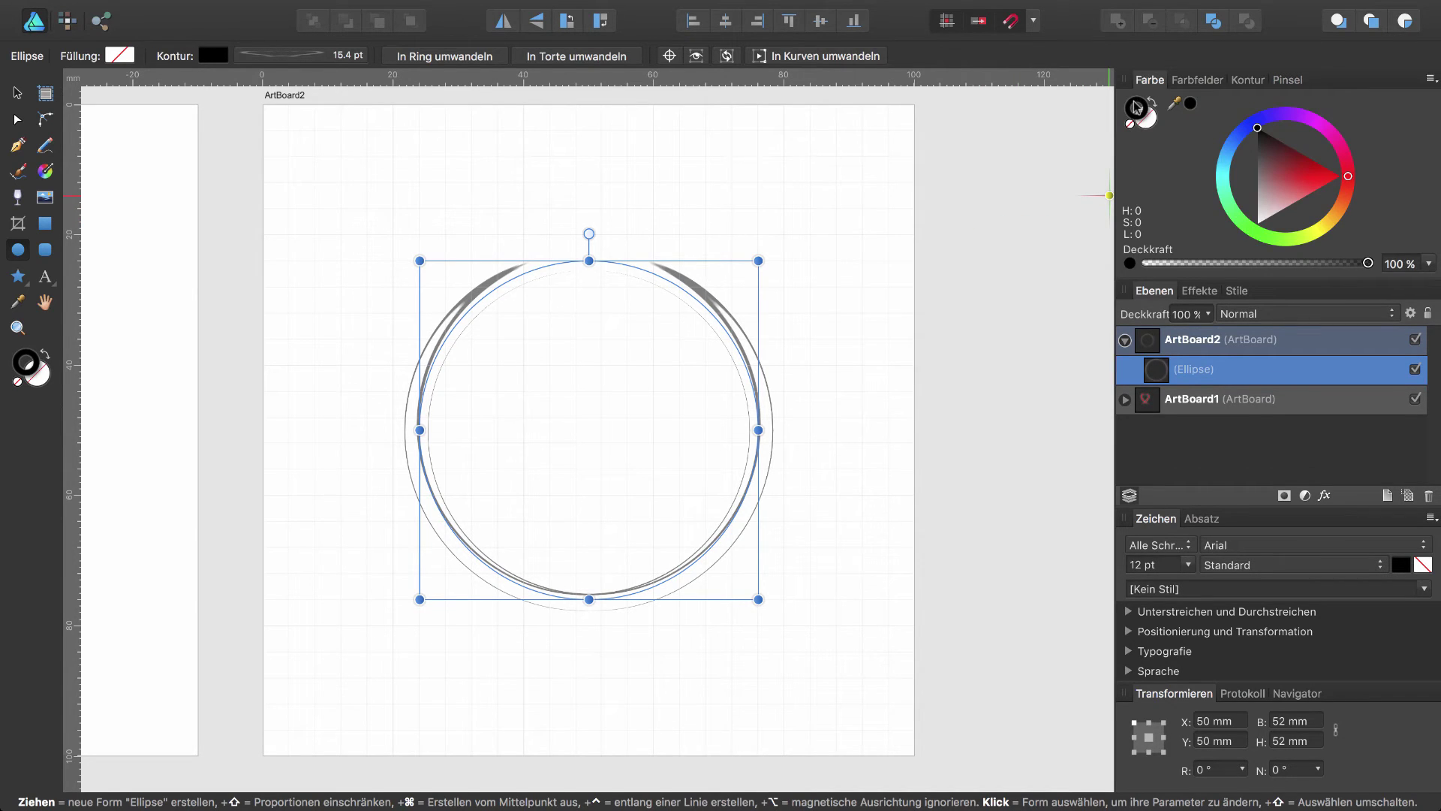
{"action": "left_click", "coordinate": [1345, 175]}
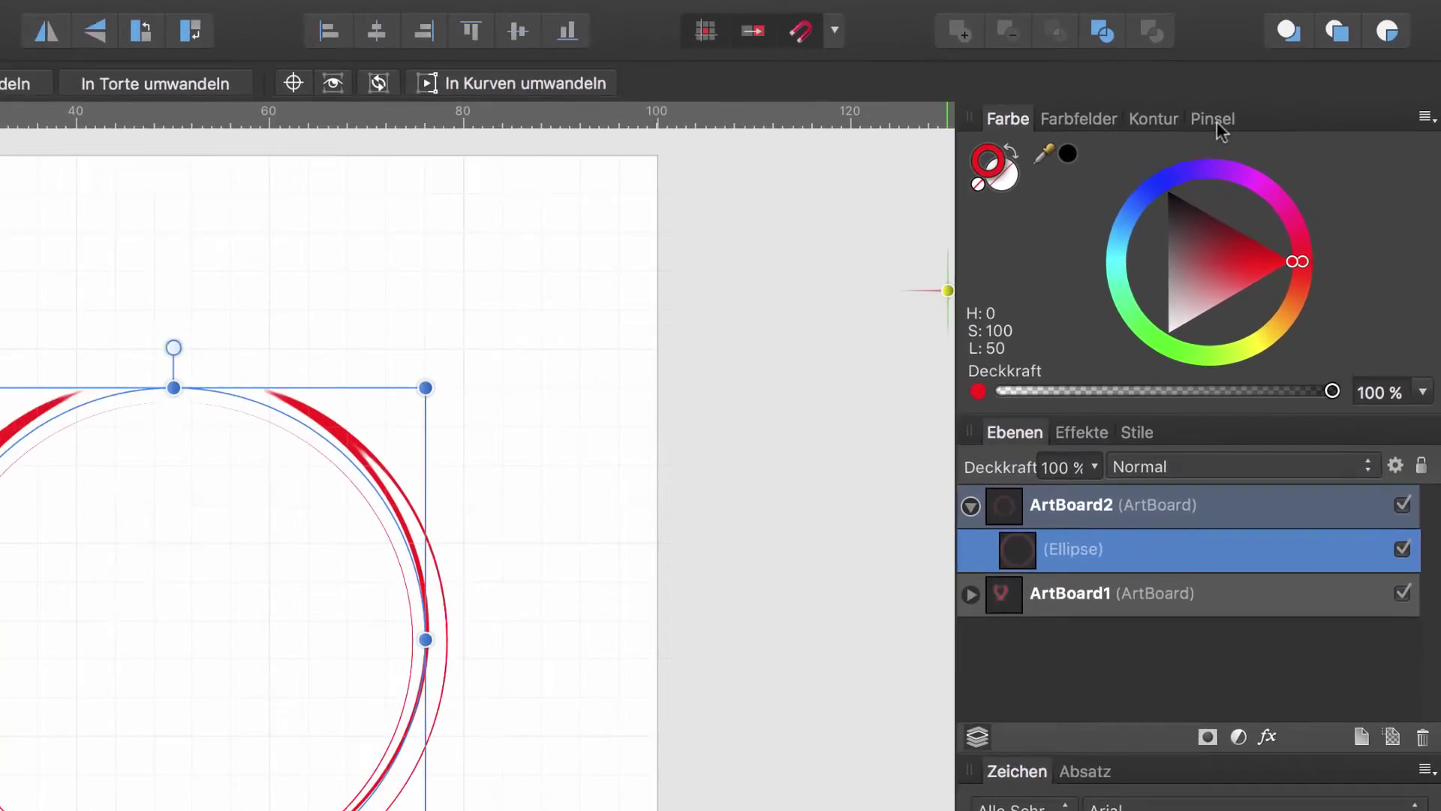
{"action": "left_click", "coordinate": [1288, 80]}
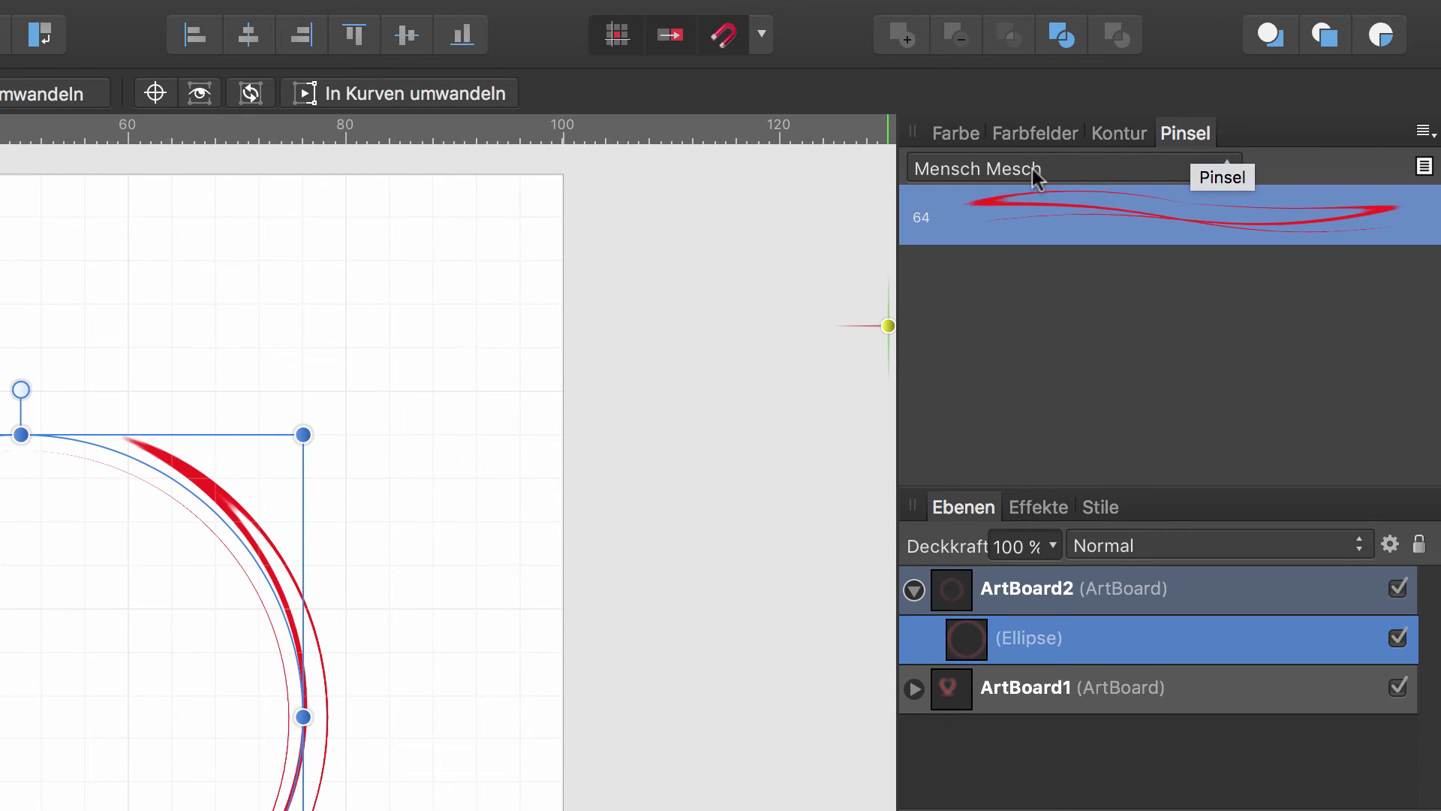
Open the Herz-Schleife-01 brush in the Brush – Edit window and move the window aside
{"action": "right_click", "coordinate": [972, 214]}
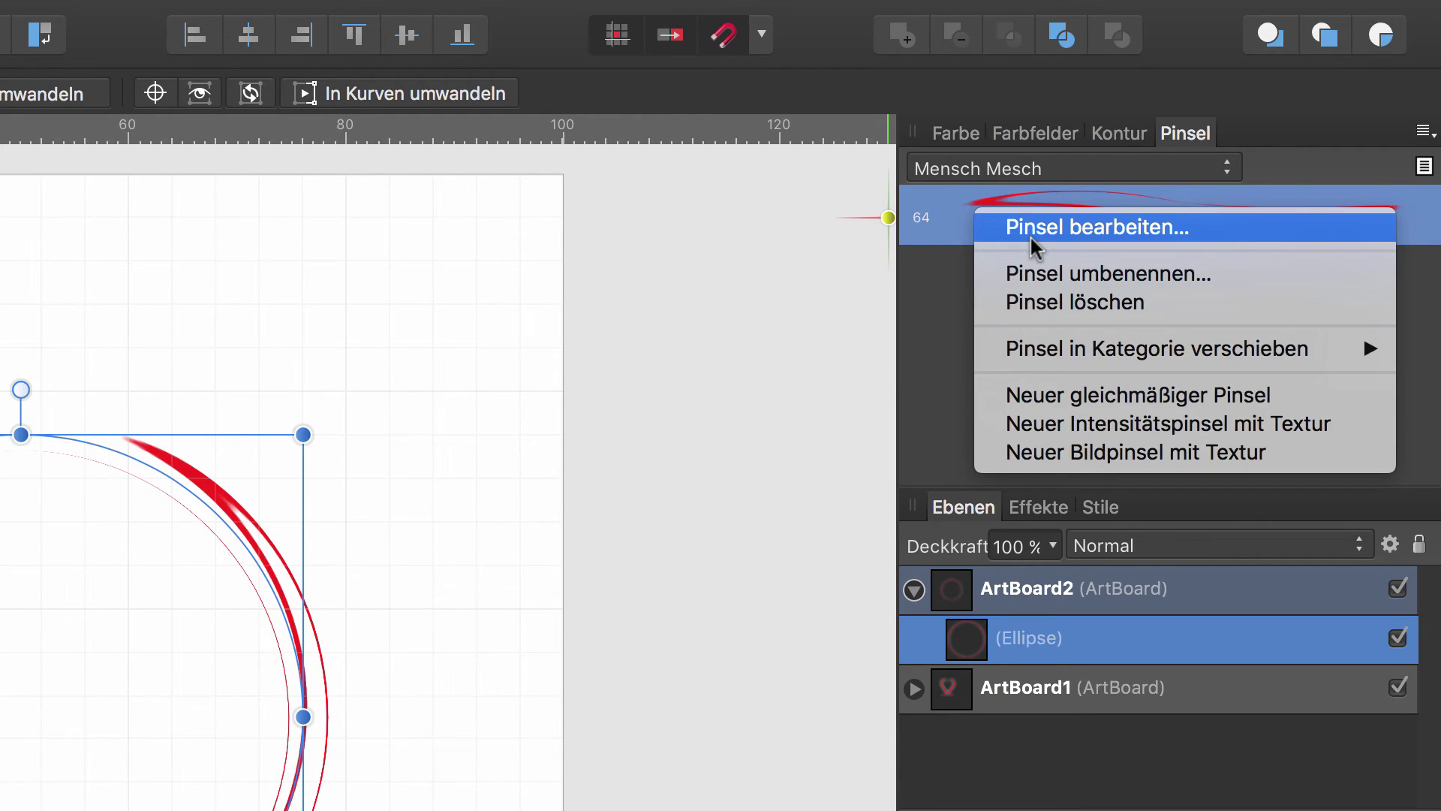
{"action": "left_click", "coordinate": [963, 222]}
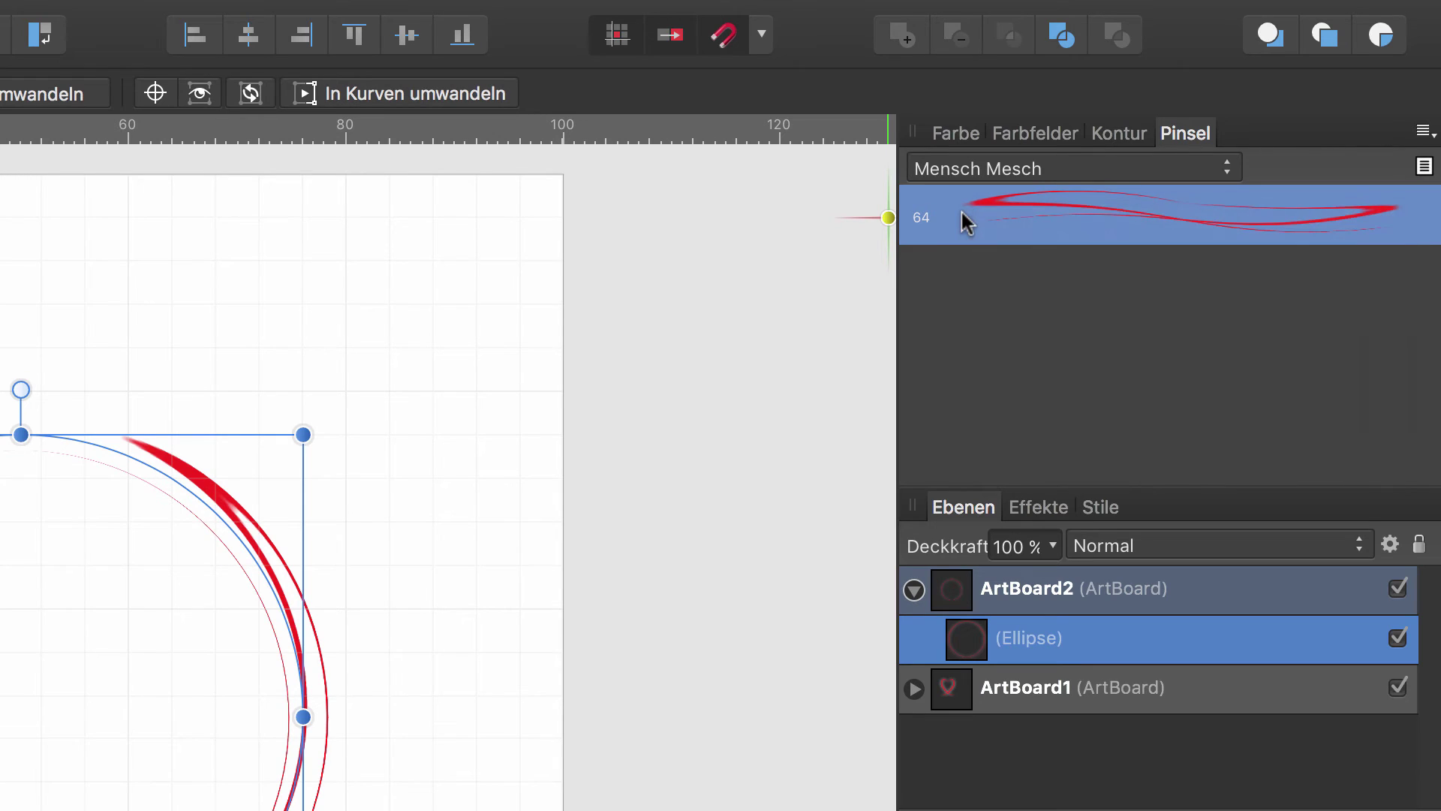
{"action": "double_click", "coordinate": [1000, 211]}
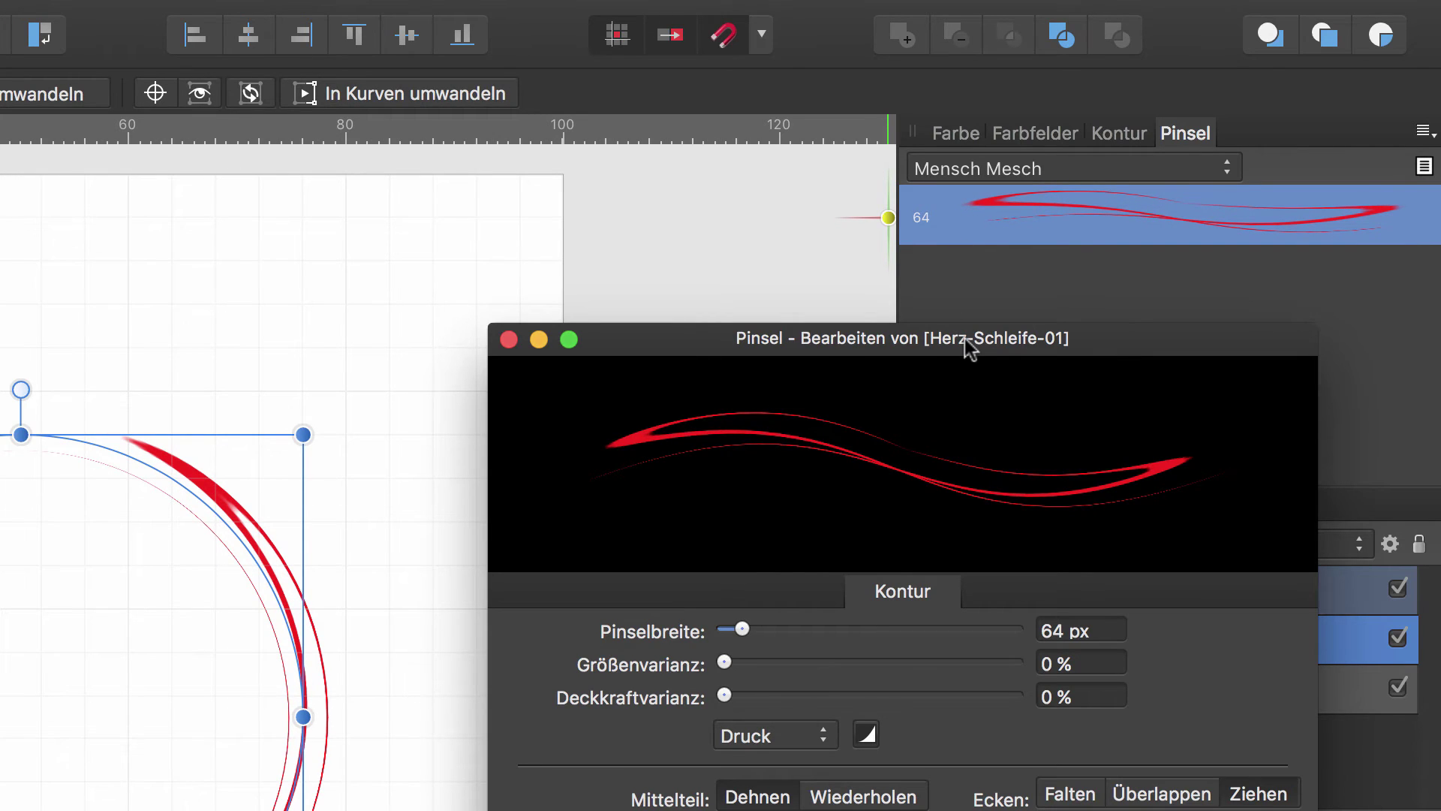
{"action": "left_click_drag", "start_coordinate": [965, 339], "coordinate": [908, 350]}
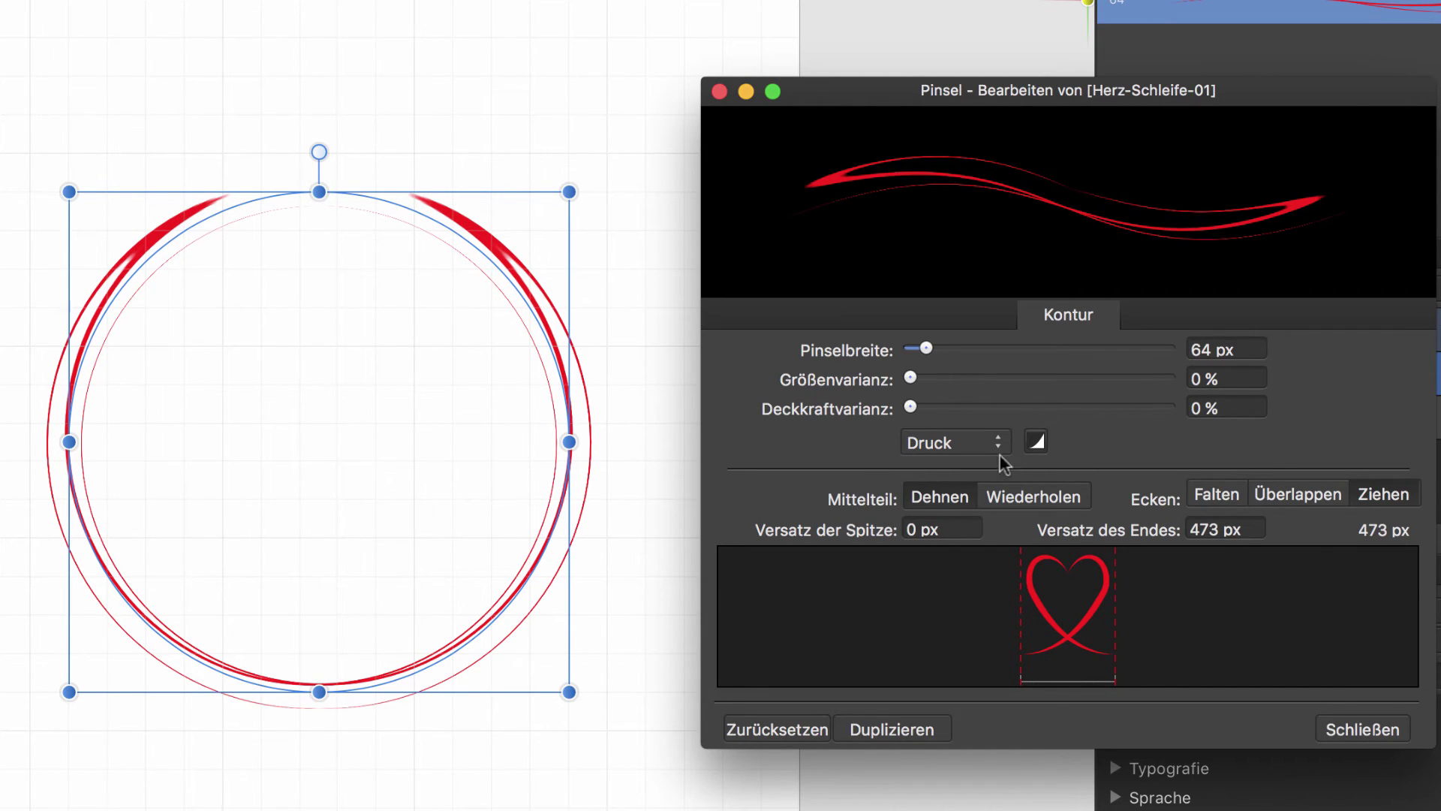
Make the brush repeat the heart along the stroke and adjust its width with the slider
{"action": "left_click", "coordinate": [1030, 499]}
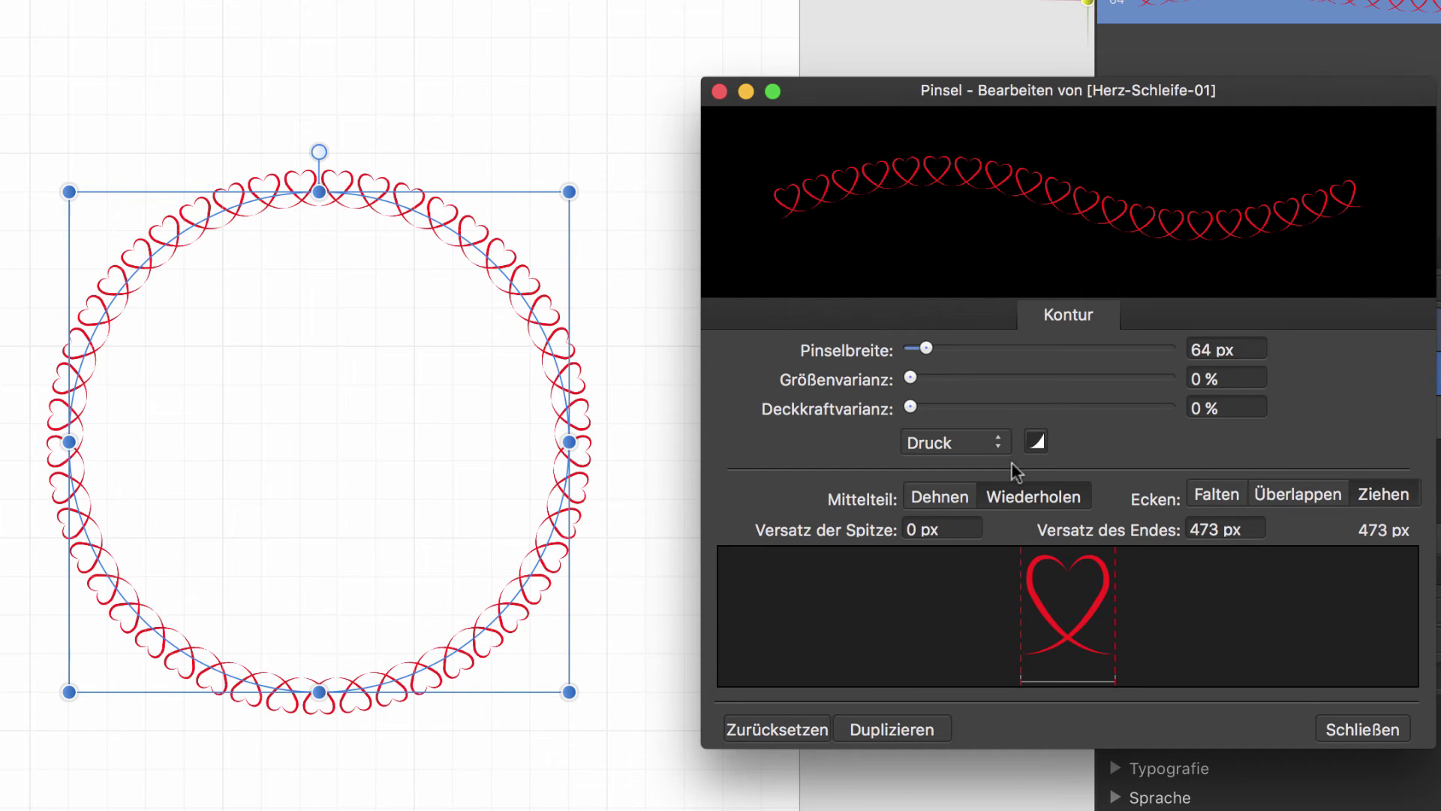
{"action": "left_click_drag", "start_coordinate": [927, 349], "coordinate": [994, 362]}
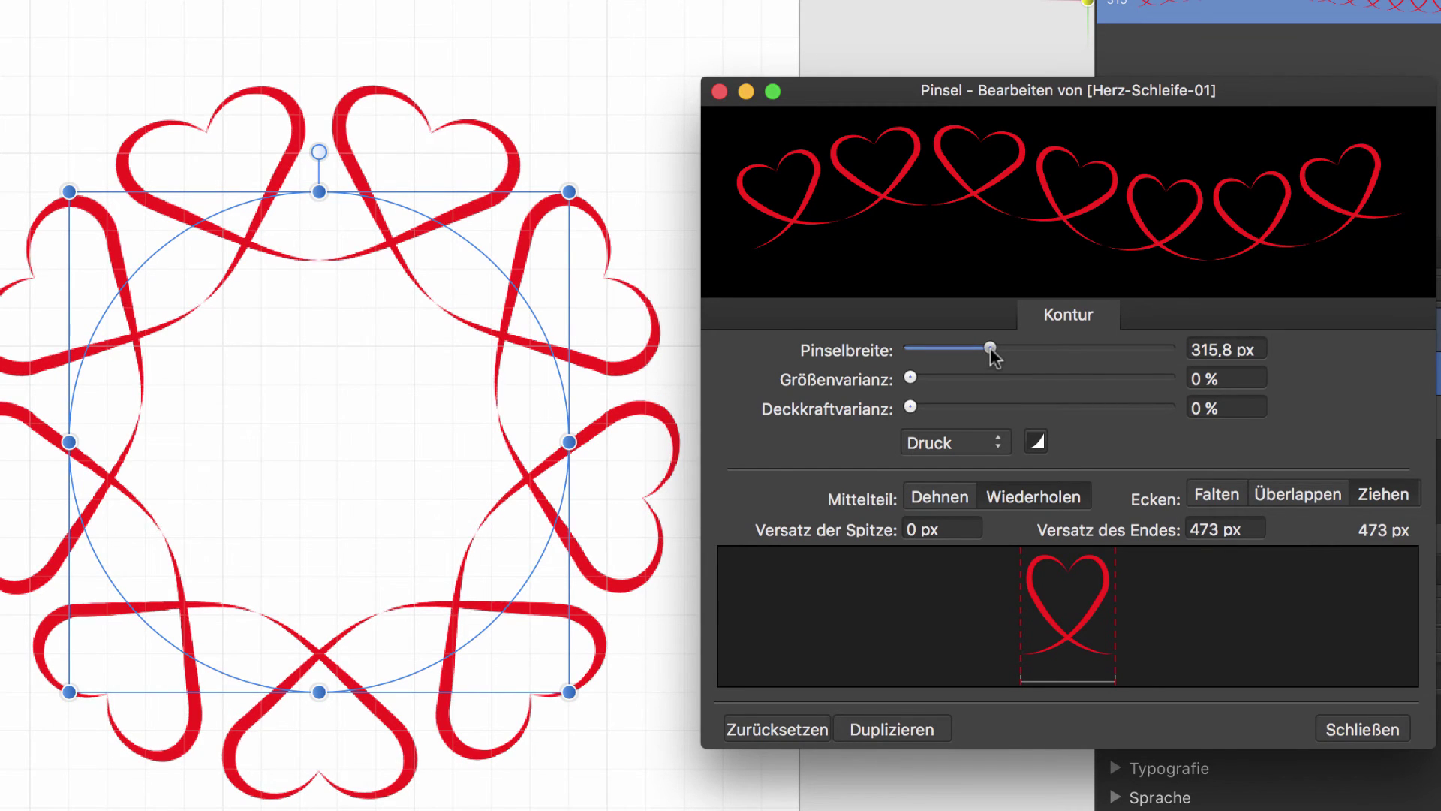
{"action": "left_click_drag", "start_coordinate": [990, 355], "coordinate": [958, 342]}
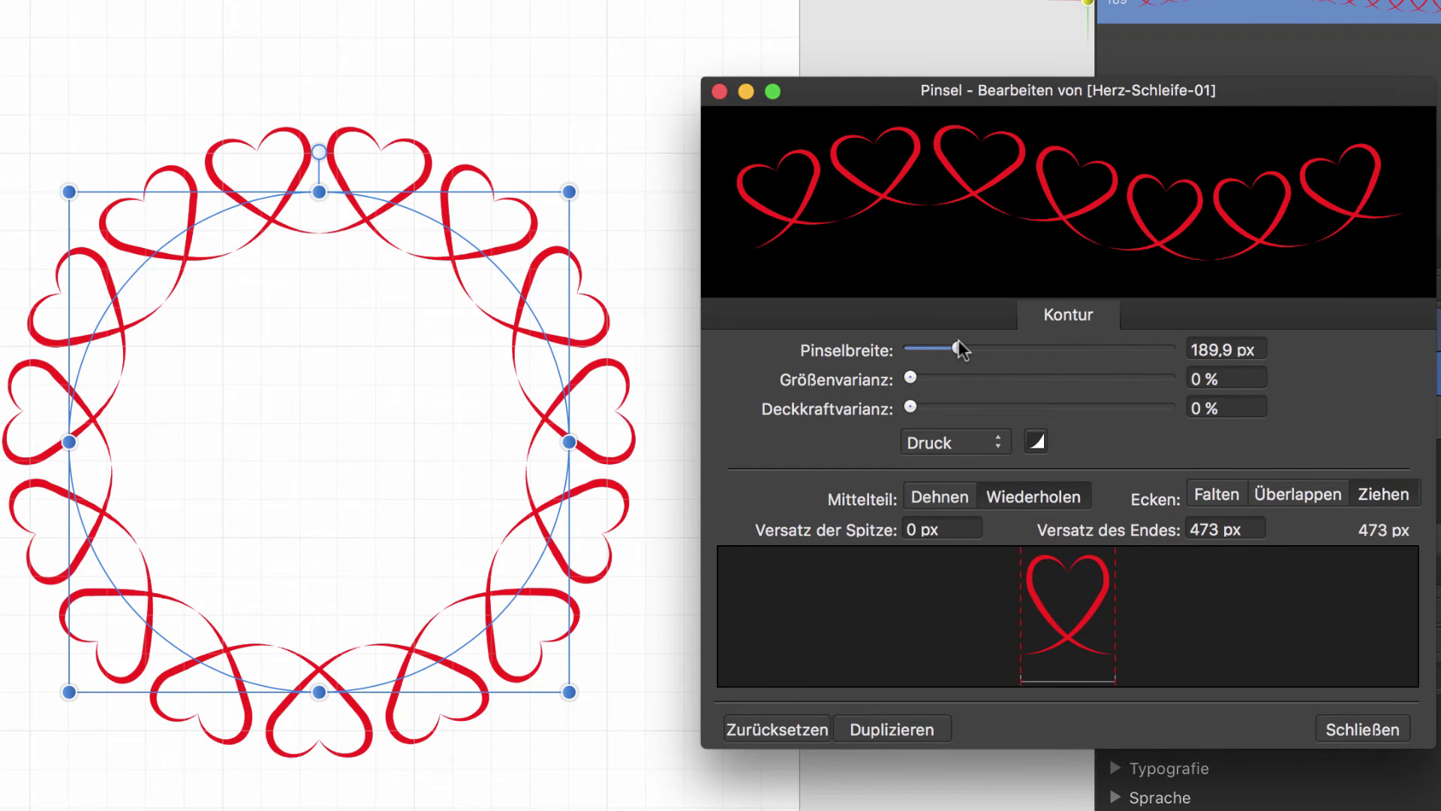
Set the Pinselbreite to 188 px, then step it down to 160 px
{"action": "left_click", "coordinate": [1205, 349]}
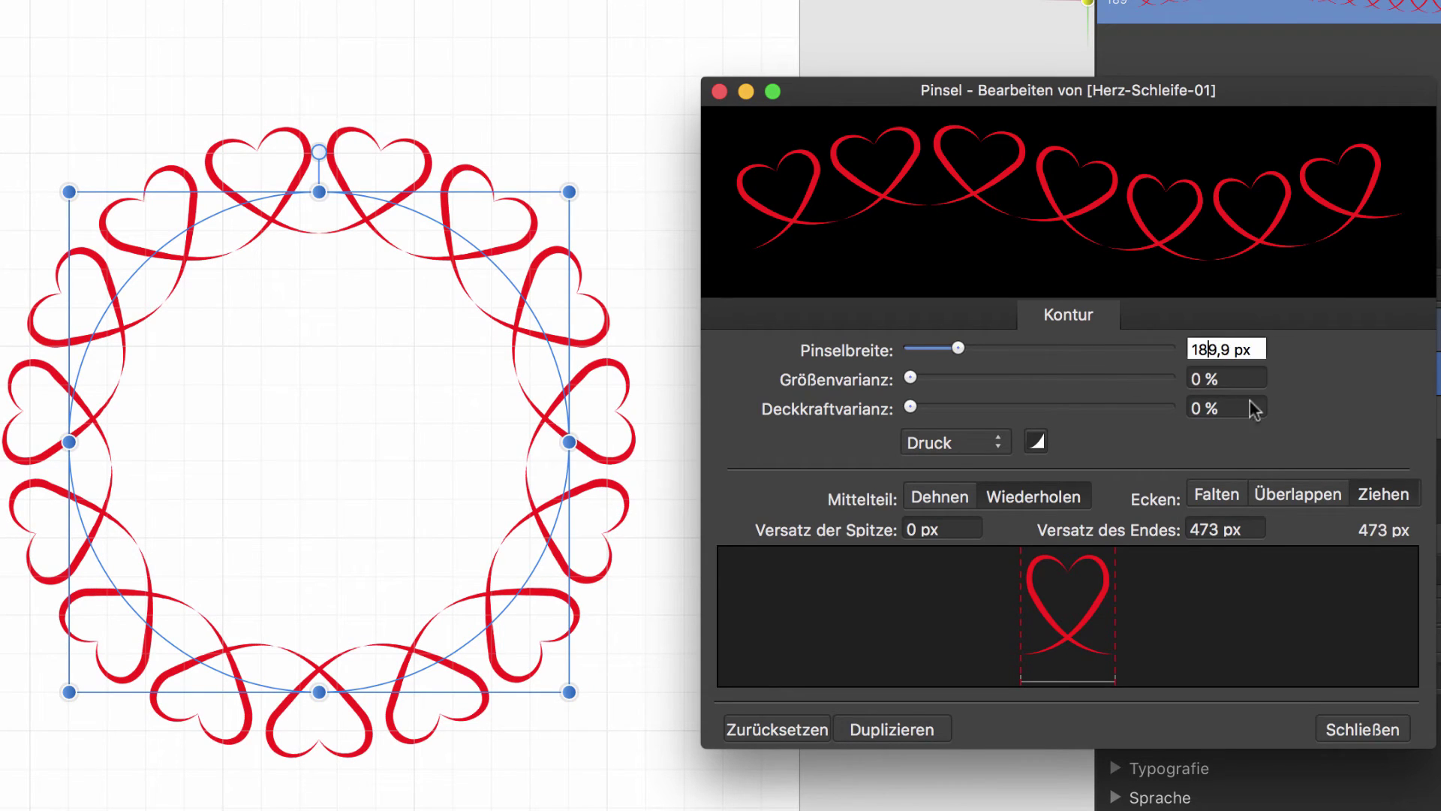
{"action": "type", "text": "188"}
{"action": "key", "text": "Return"}
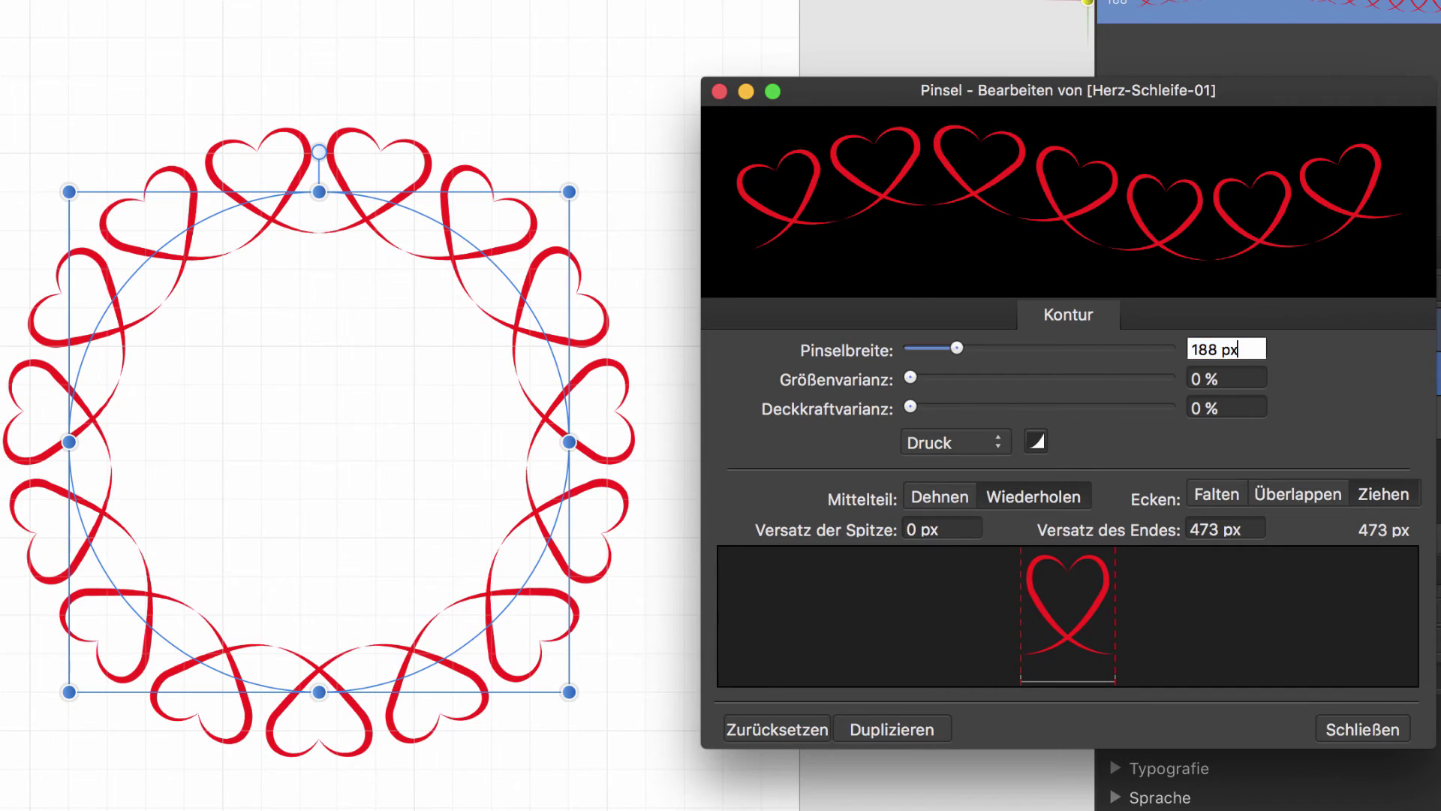
{"action": "key", "text": "Down"}
{"action": "key", "text": "Down"}
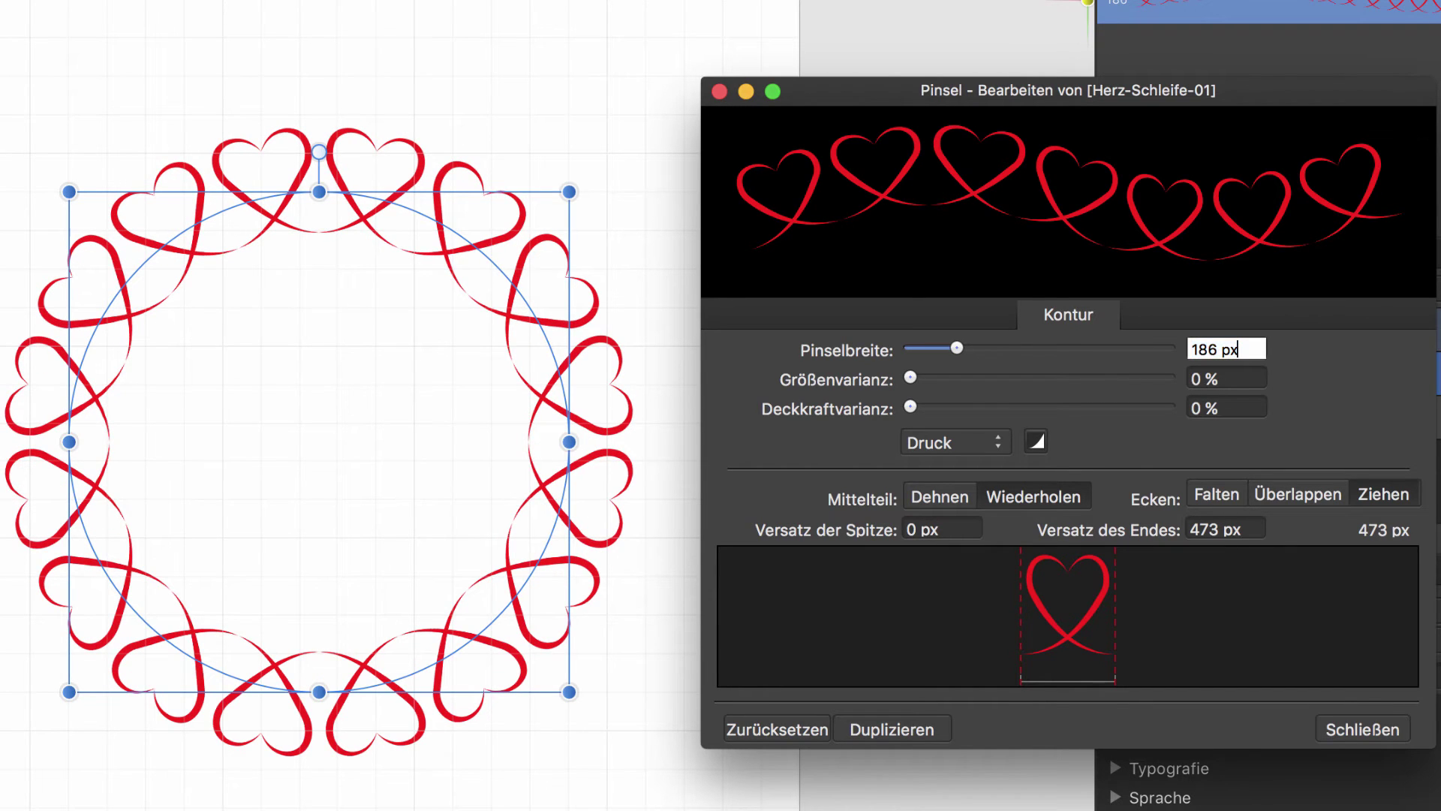
{"action": "key", "text": "Down"}
{"action": "key", "text": "Down"}
{"action": "key", "text": "Down"}
{"action": "key", "text": "Down"}
{"action": "key", "text": "Down"}
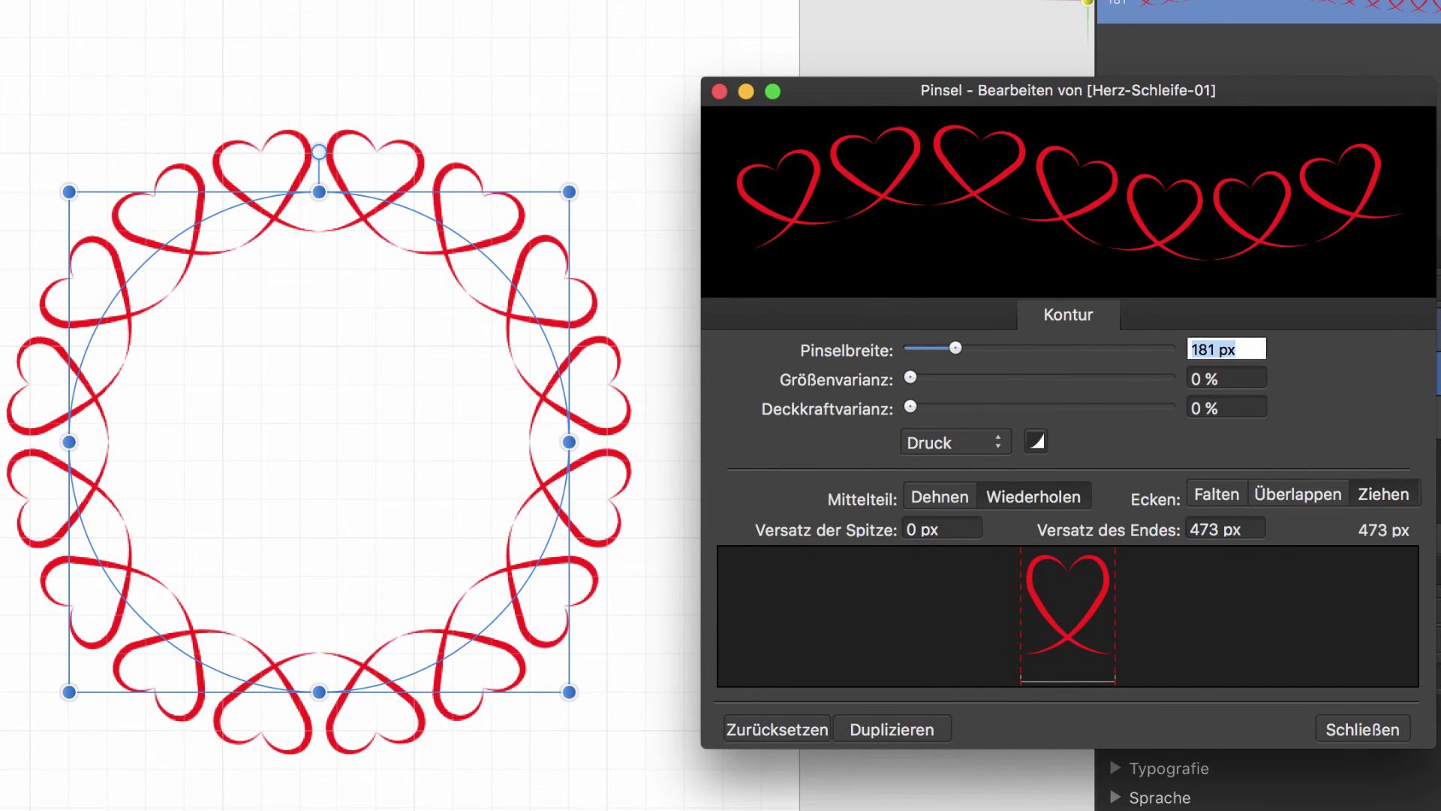
{"action": "key", "text": "Down"}
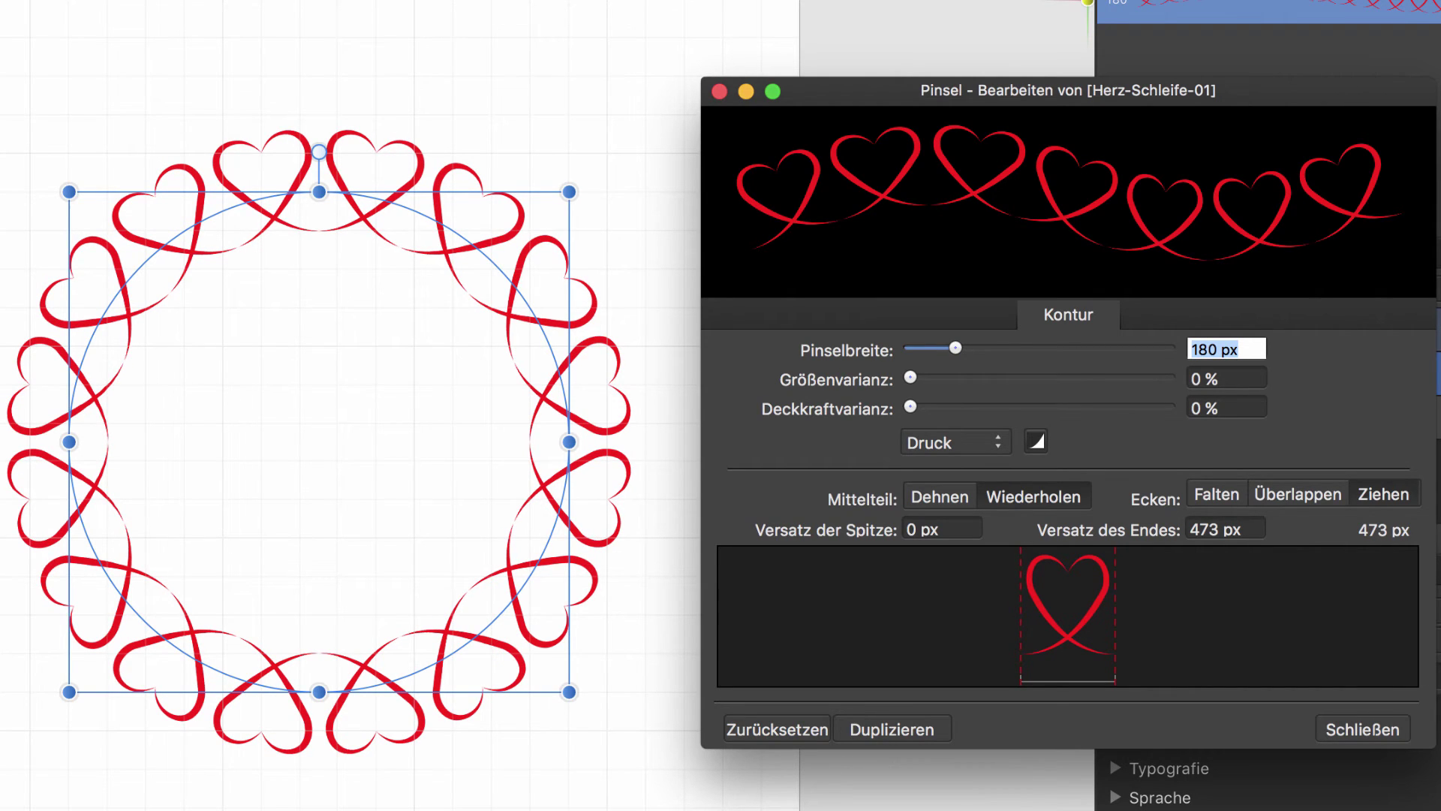
{"action": "key", "text": "shift+Down"}
{"action": "key", "text": "shift+Down"}
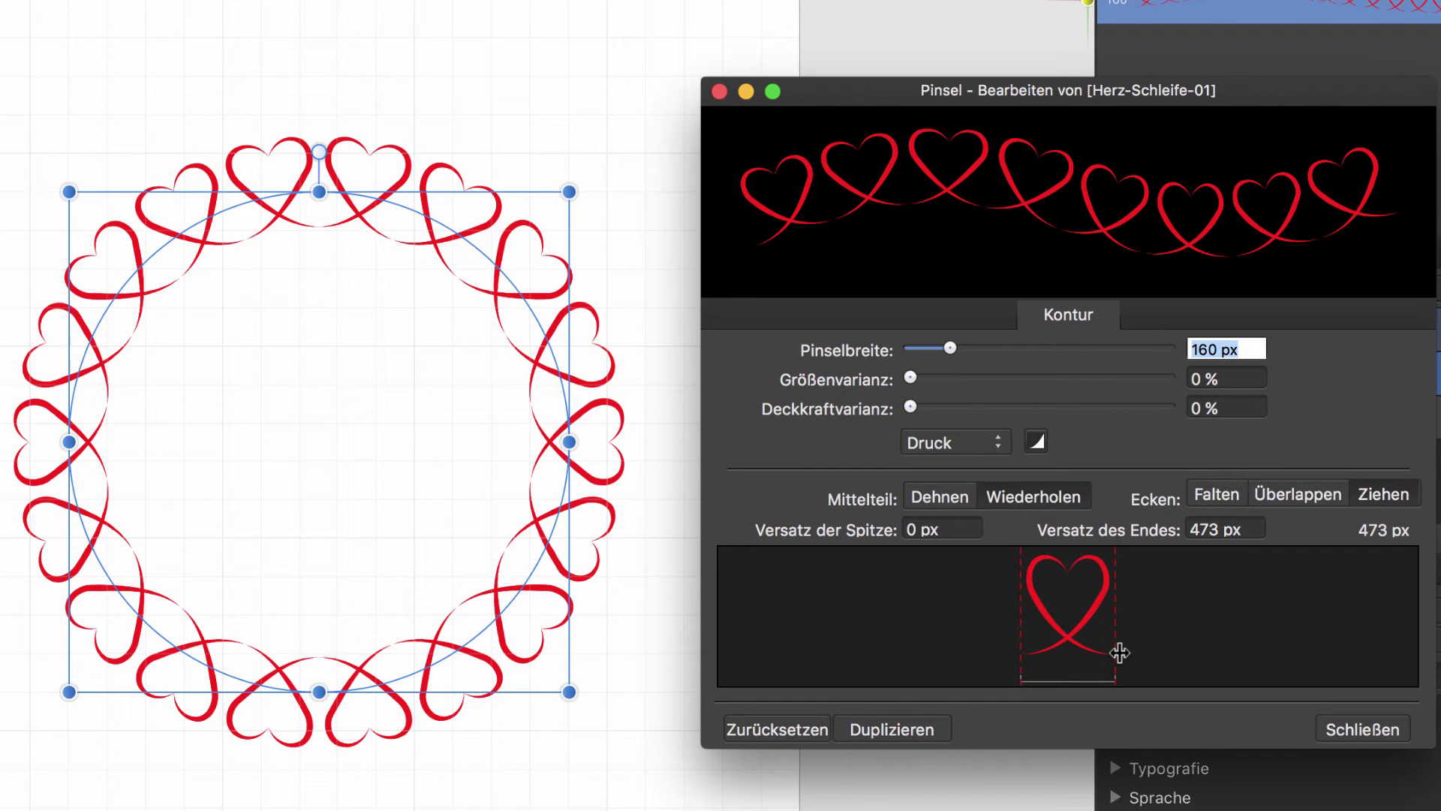
{"action": "mouse_move", "coordinate": [1114, 638]}
{"action": "left_mouse_down"}
{"action": "mouse_move", "coordinate": [1077, 620]}
{"action": "mouse_move", "coordinate": [1117, 641]}
{"action": "left_mouse_up"}
{"action": "mouse_move", "coordinate": [1021, 627]}
{"action": "left_mouse_down"}
{"action": "mouse_move", "coordinate": [1055, 627]}
{"action": "mouse_move", "coordinate": [1019, 602]}
{"action": "left_mouse_up"}
{"action": "mouse_move", "coordinate": [910, 377]}
{"action": "left_mouse_down"}
{"action": "mouse_move", "coordinate": [1110, 380]}
{"action": "mouse_move", "coordinate": [899, 382]}
{"action": "left_mouse_up"}
{"action": "left_click_drag", "start_coordinate": [909, 408], "coordinate": [1076, 407]}
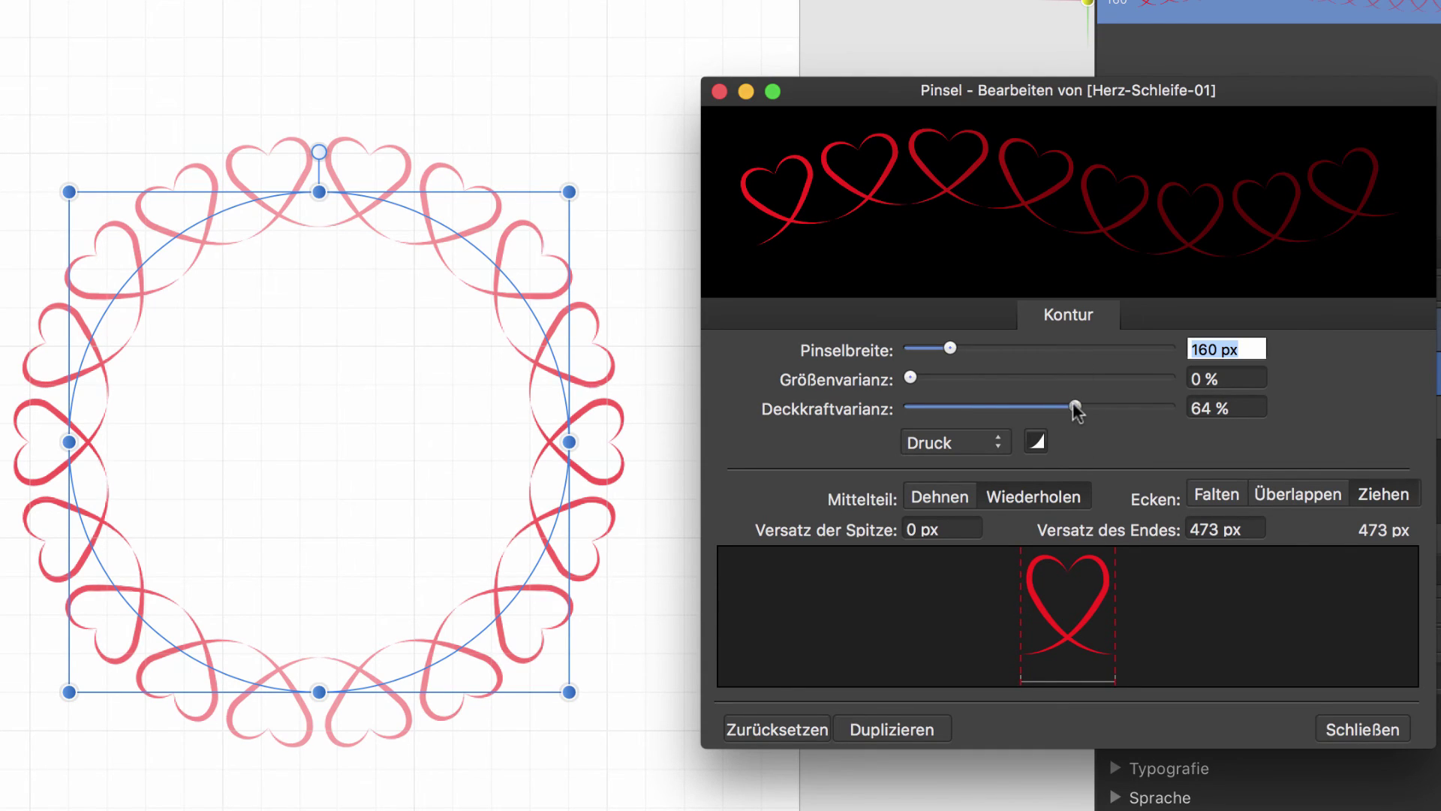
{"action": "left_click_drag", "start_coordinate": [1073, 406], "coordinate": [864, 401]}
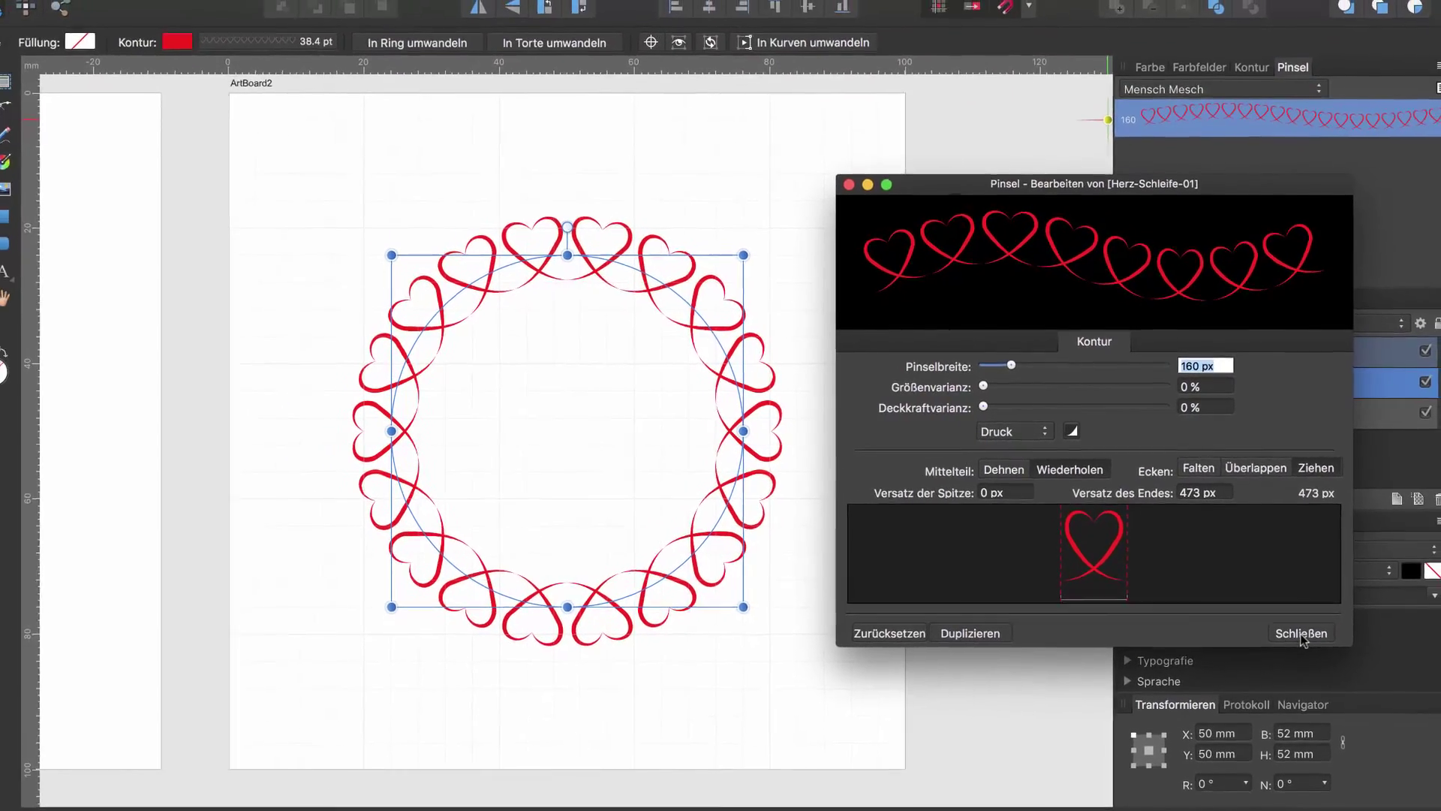
Close the brush editor, hide the canvas grid, and enable 'Hinter der Auswahl einsetzen'
{"action": "left_click", "coordinate": [1301, 633]}
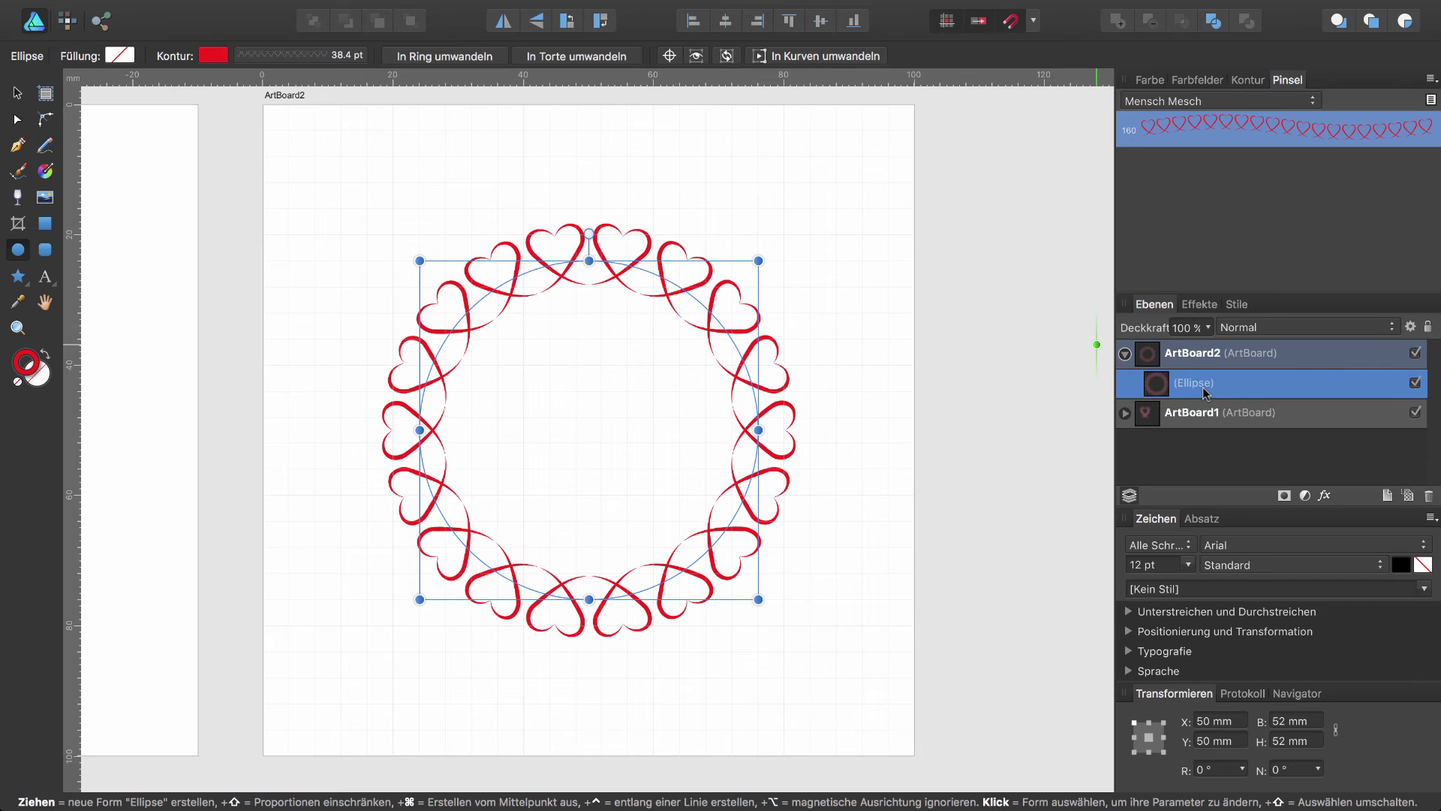
{"action": "key", "text": "ctrl+apostrophe"}
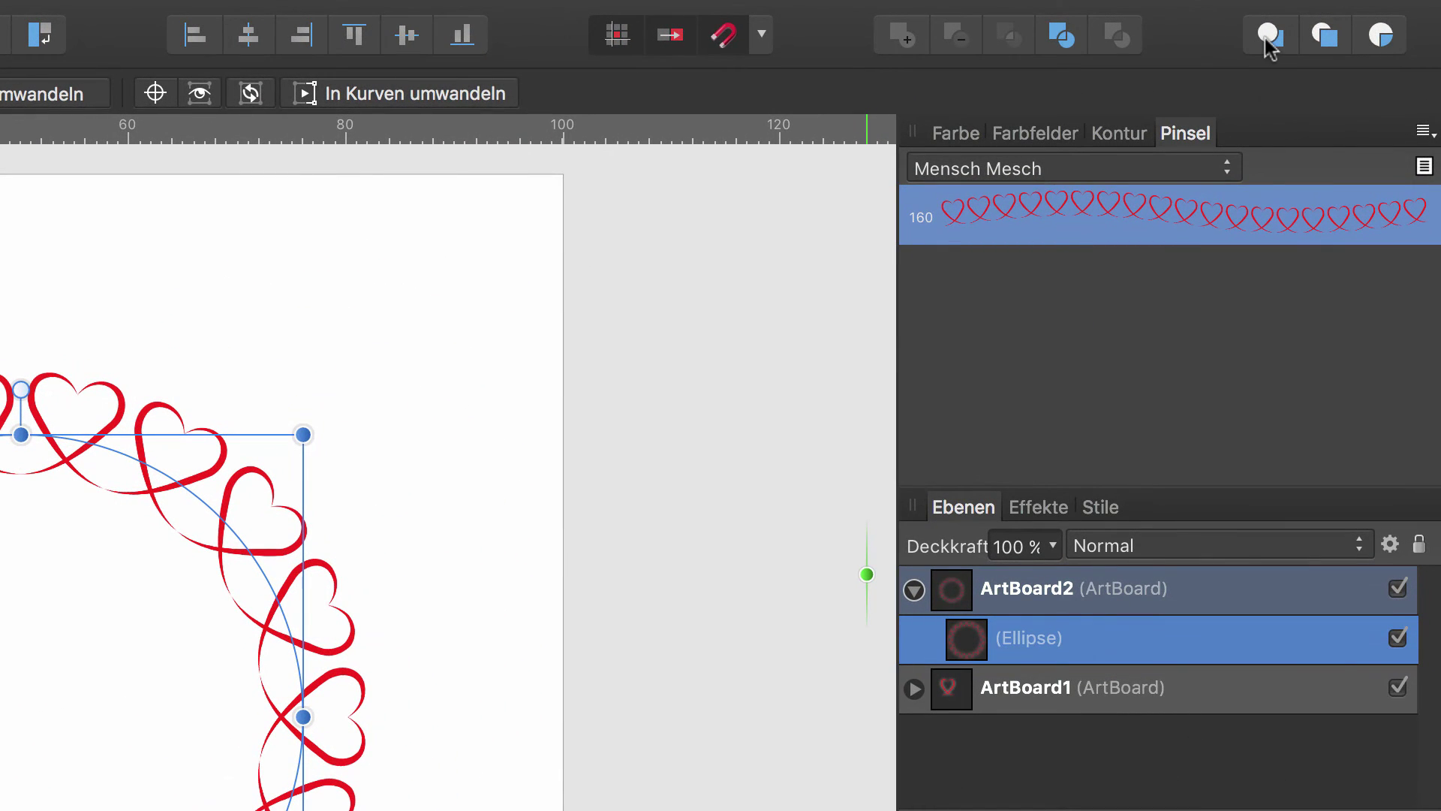
{"action": "left_click", "coordinate": [1268, 48]}
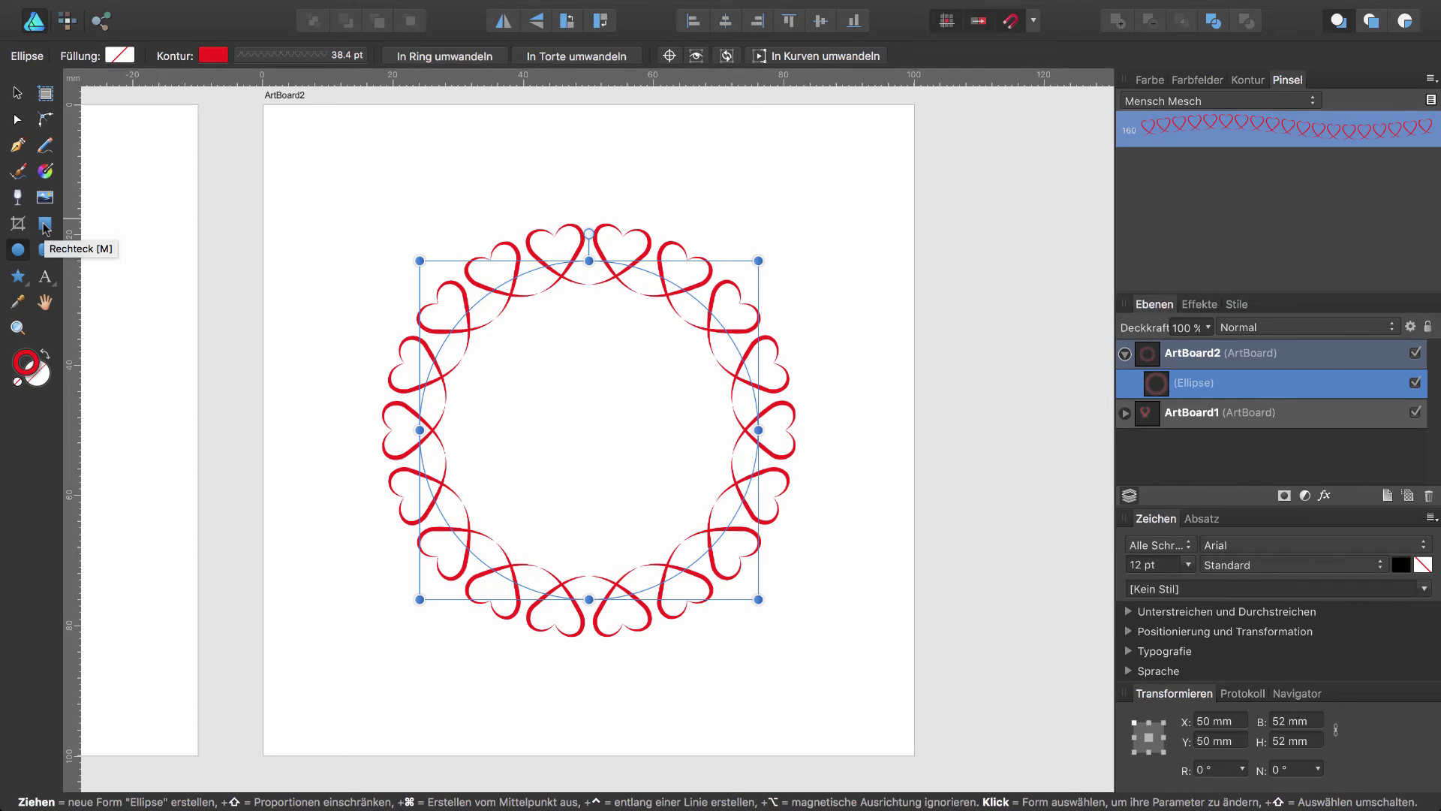
Draw a 100 mm rectangle over the whole artboard with no fill or outline
{"action": "left_click", "coordinate": [45, 225]}
{"action": "left_click", "coordinate": [17, 381]}
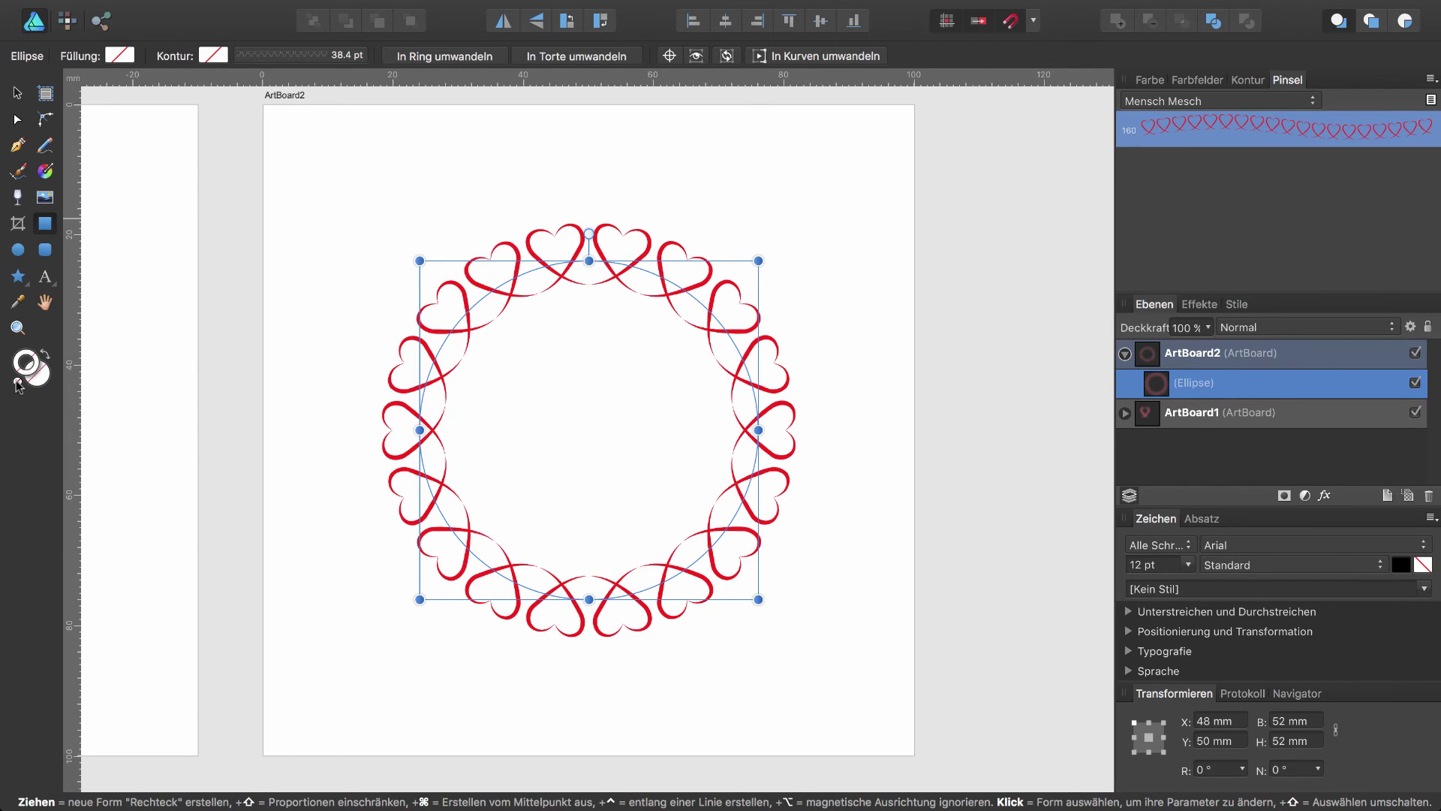
{"action": "left_click", "coordinate": [38, 377]}
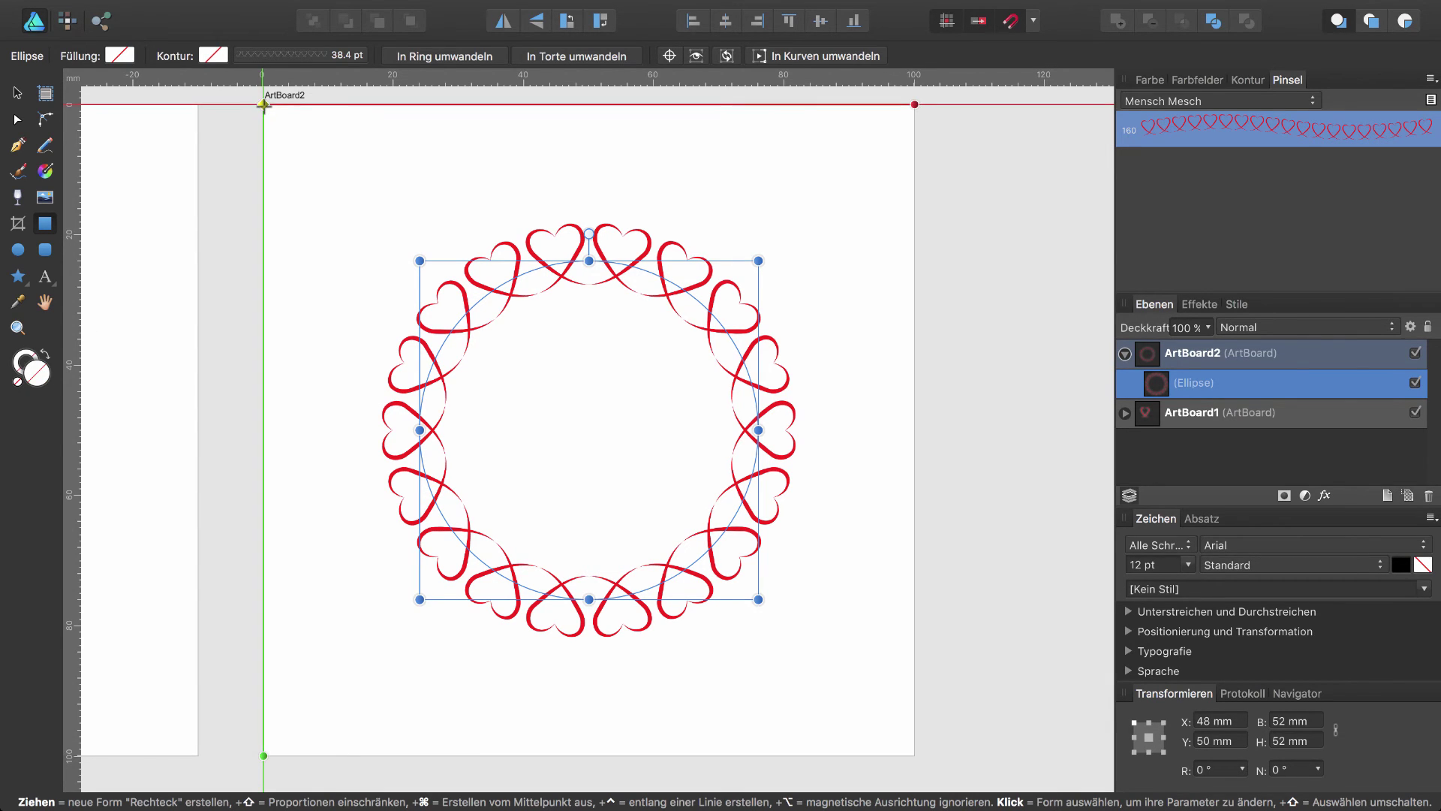
{"action": "left_click_drag", "start_coordinate": [270, 117], "coordinate": [913, 752]}
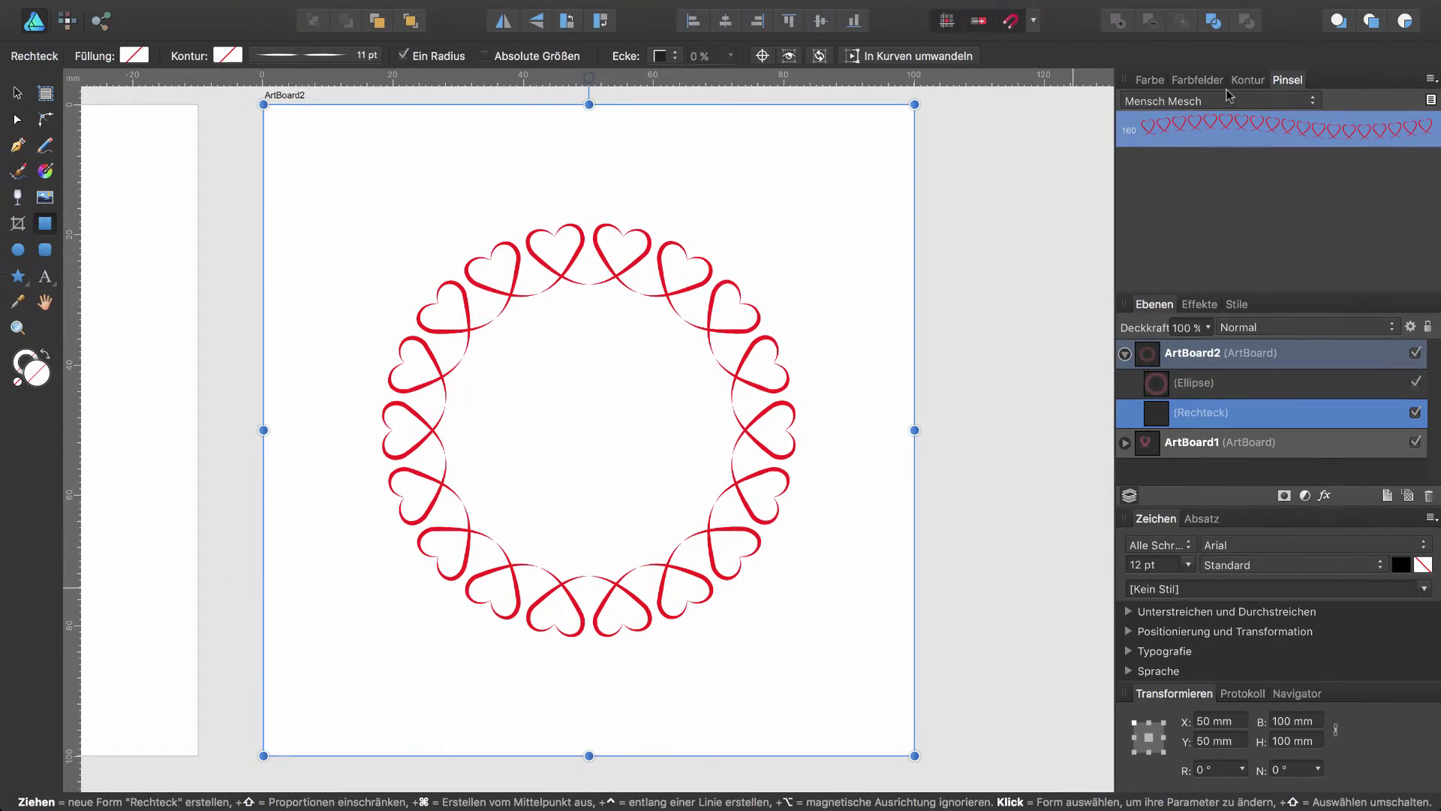
Give the rectangle a muted, greyish sage-green fill
{"action": "left_click", "coordinate": [1149, 80]}
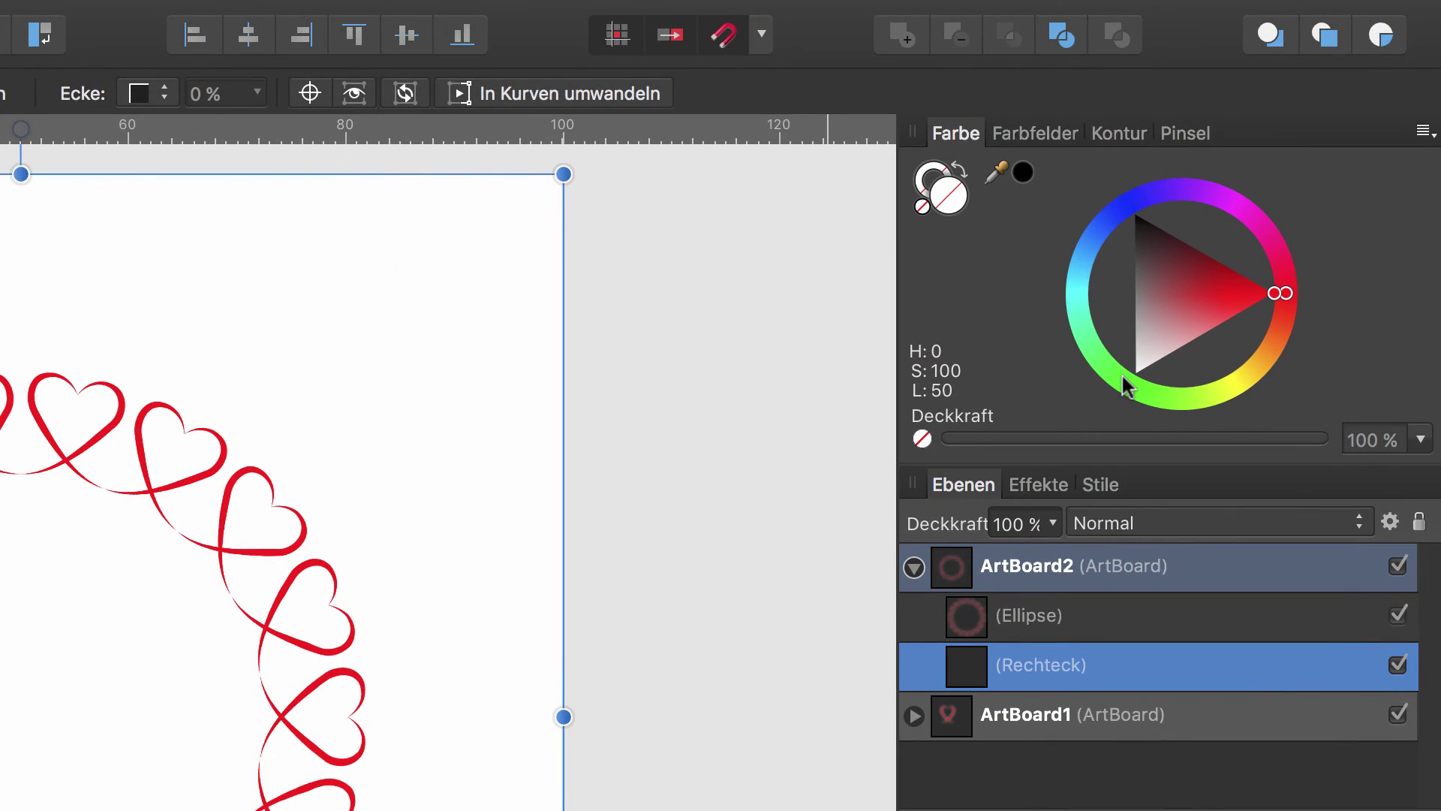
{"action": "left_click", "coordinate": [1118, 378]}
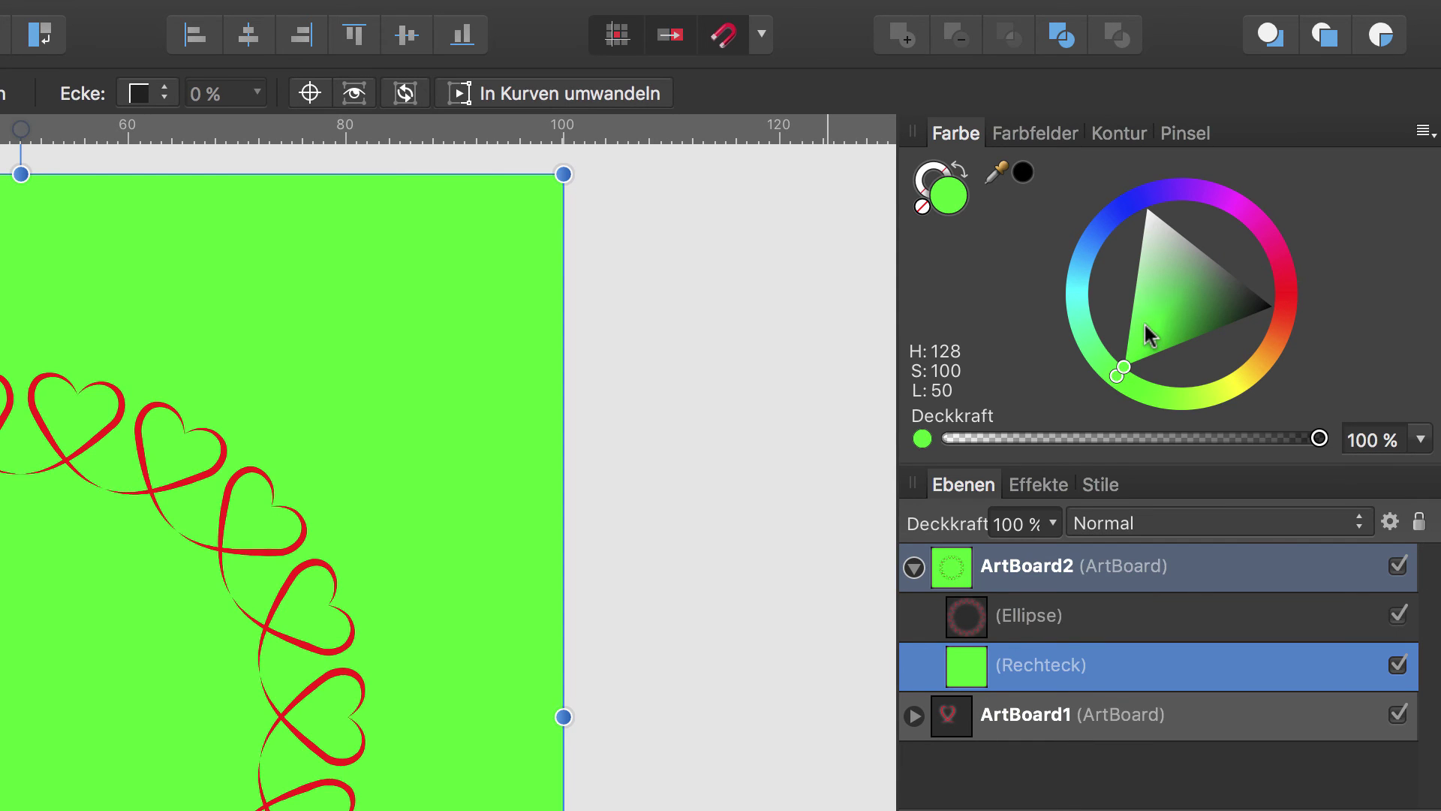
{"action": "left_click", "coordinate": [1147, 301]}
{"action": "left_click_drag", "start_coordinate": [1146, 300], "coordinate": [1180, 251]}
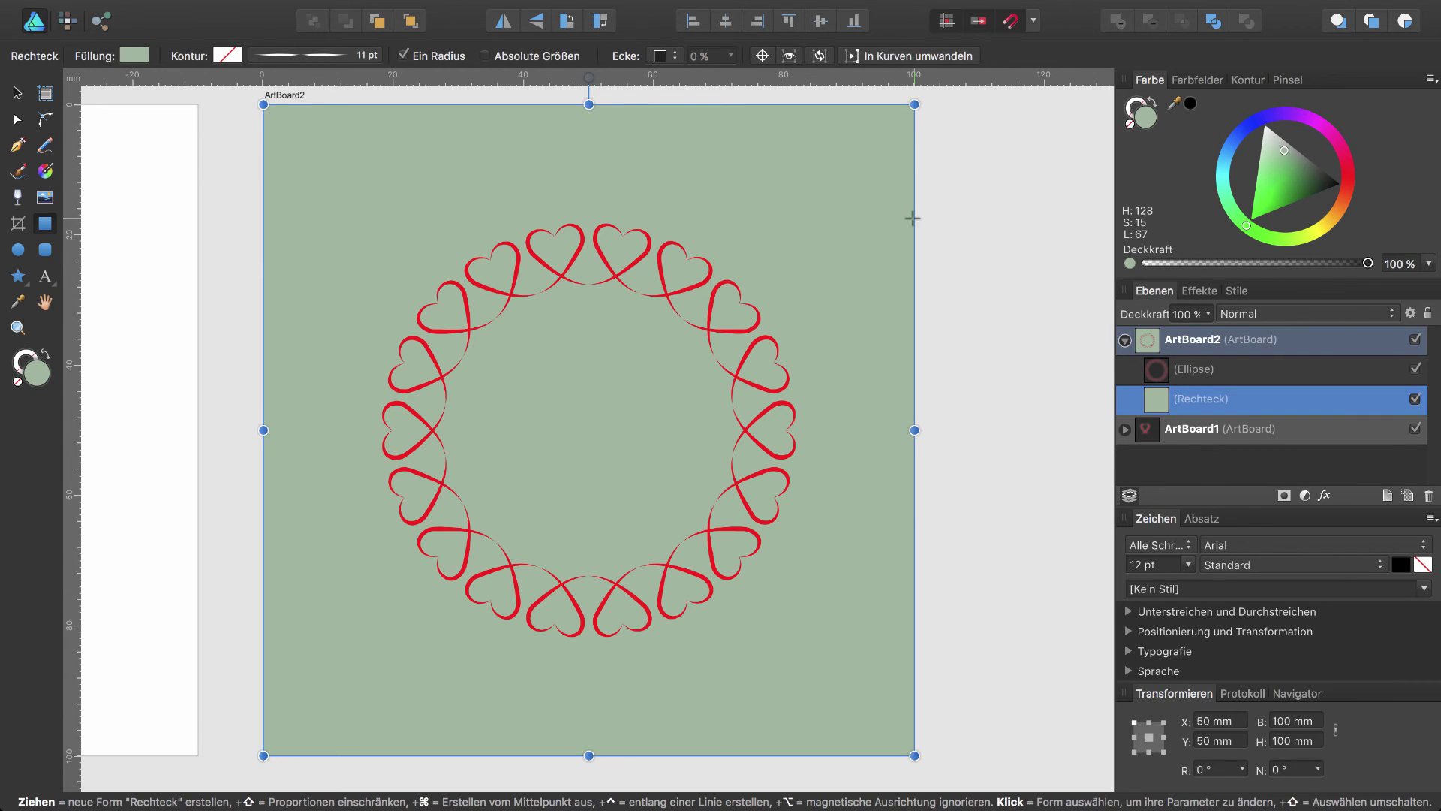
Enable 3D-Effekt and Schatten nach außen on the heart ring's layer effects, showing the shadow settings
{"action": "left_click", "coordinate": [1200, 377]}
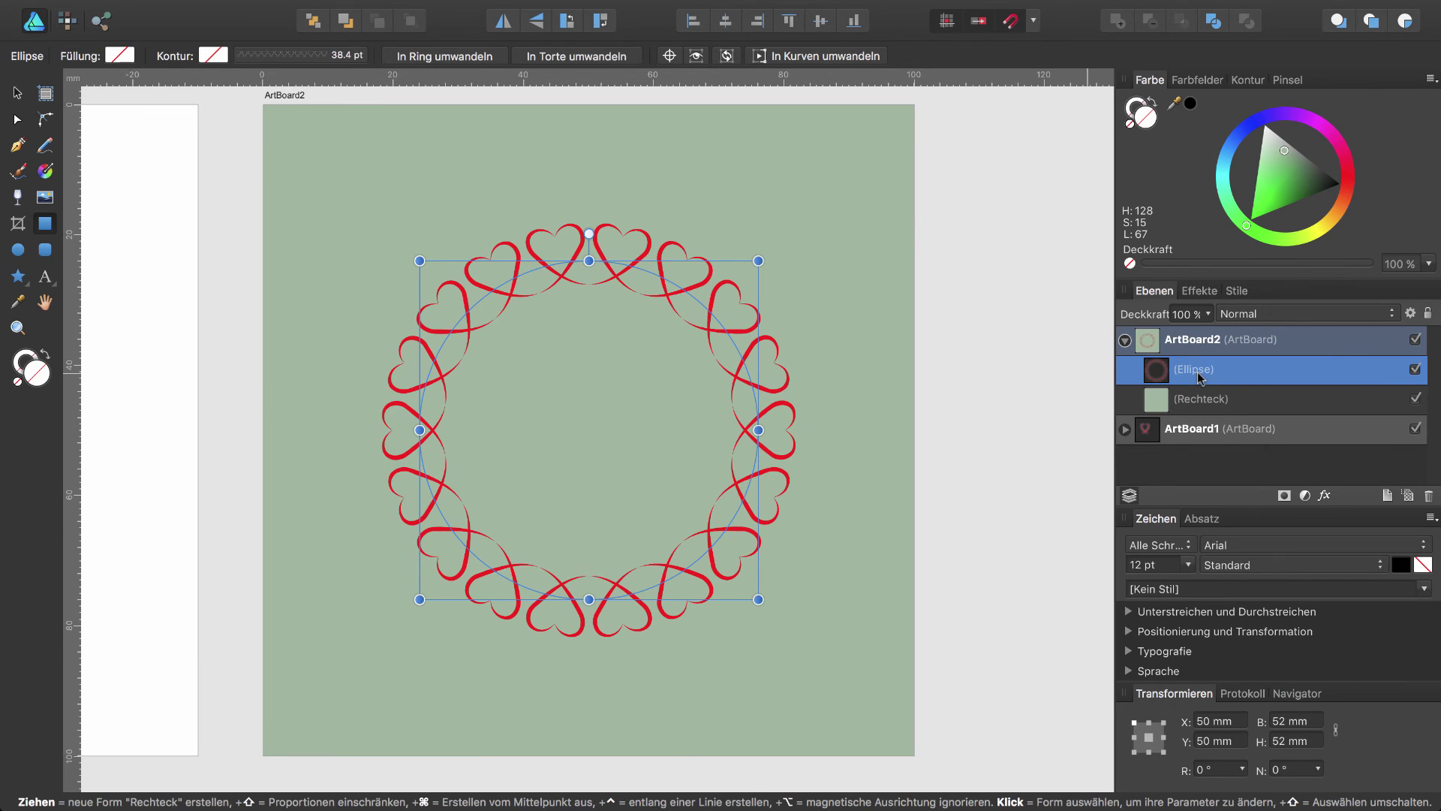
{"action": "key", "text": "super+plus"}
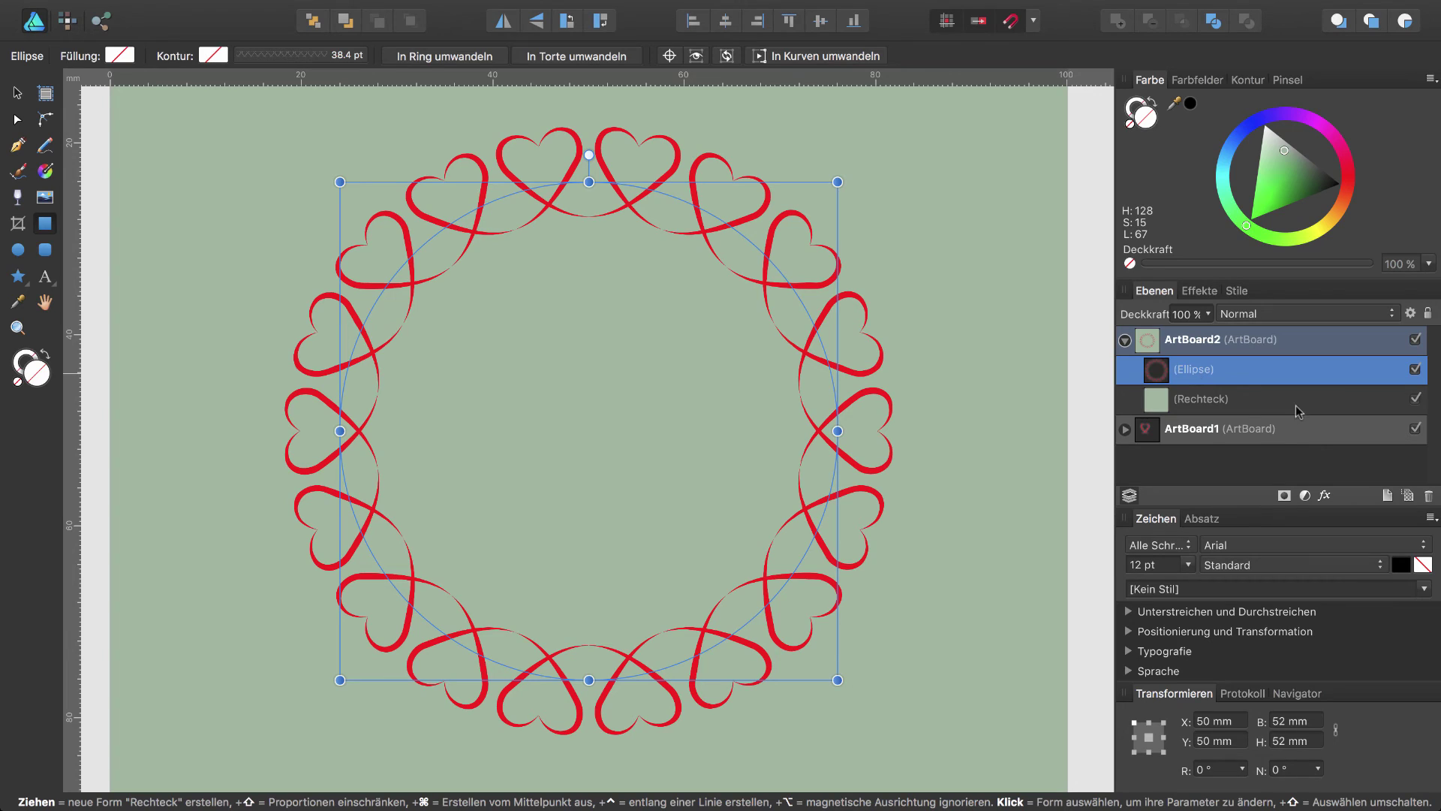
{"action": "left_click", "coordinate": [1325, 497]}
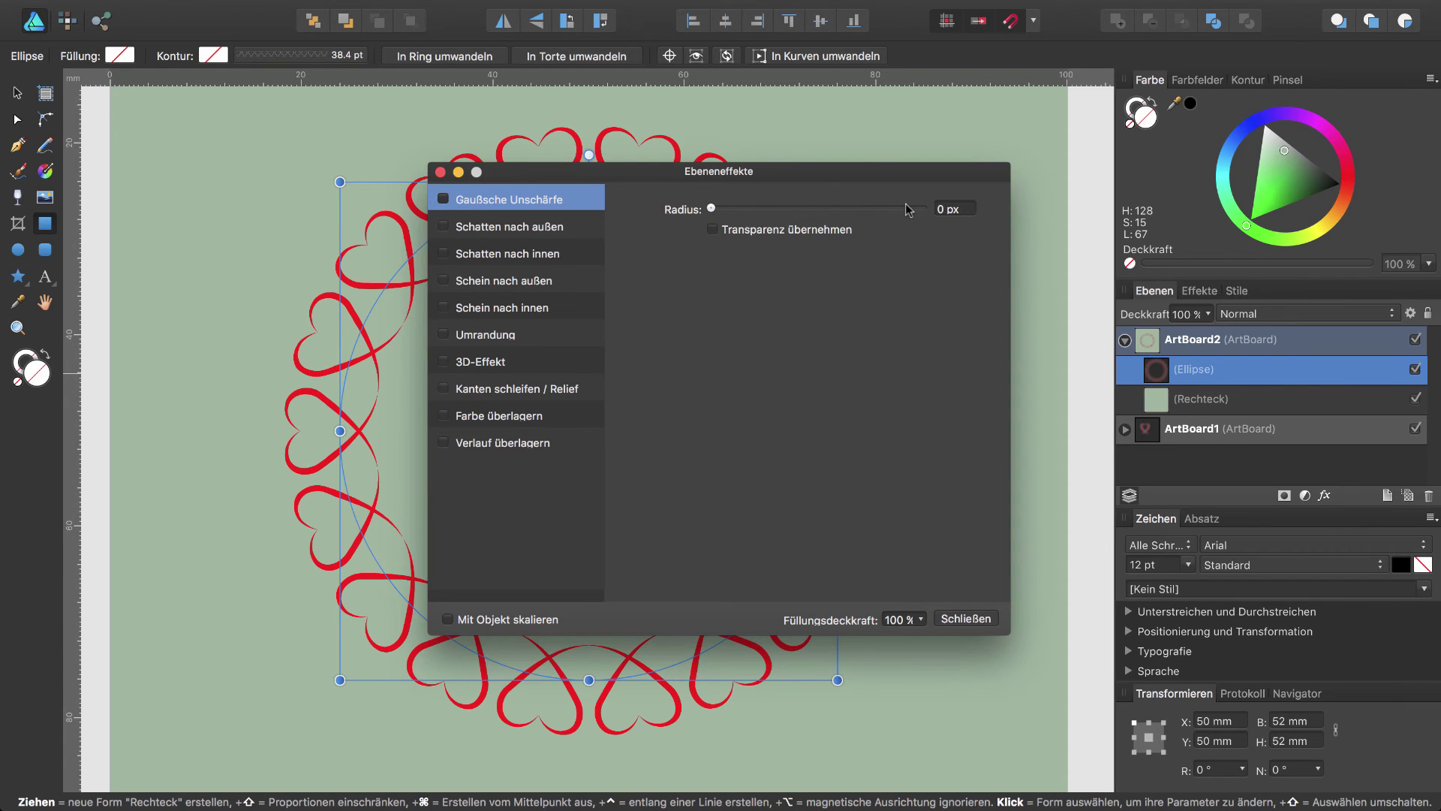
{"action": "left_click_drag", "start_coordinate": [650, 176], "coordinate": [681, 337]}
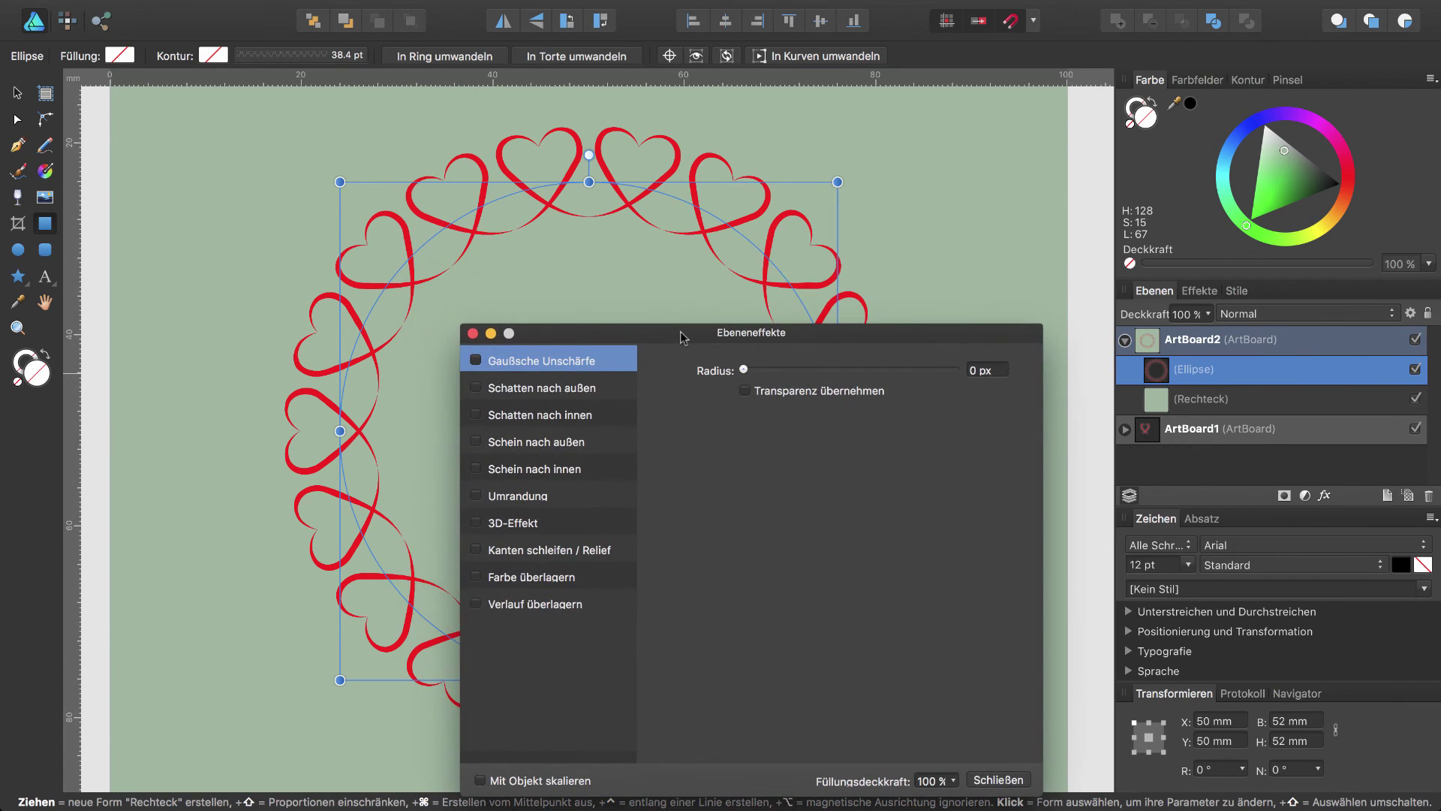
{"action": "left_click", "coordinate": [476, 523]}
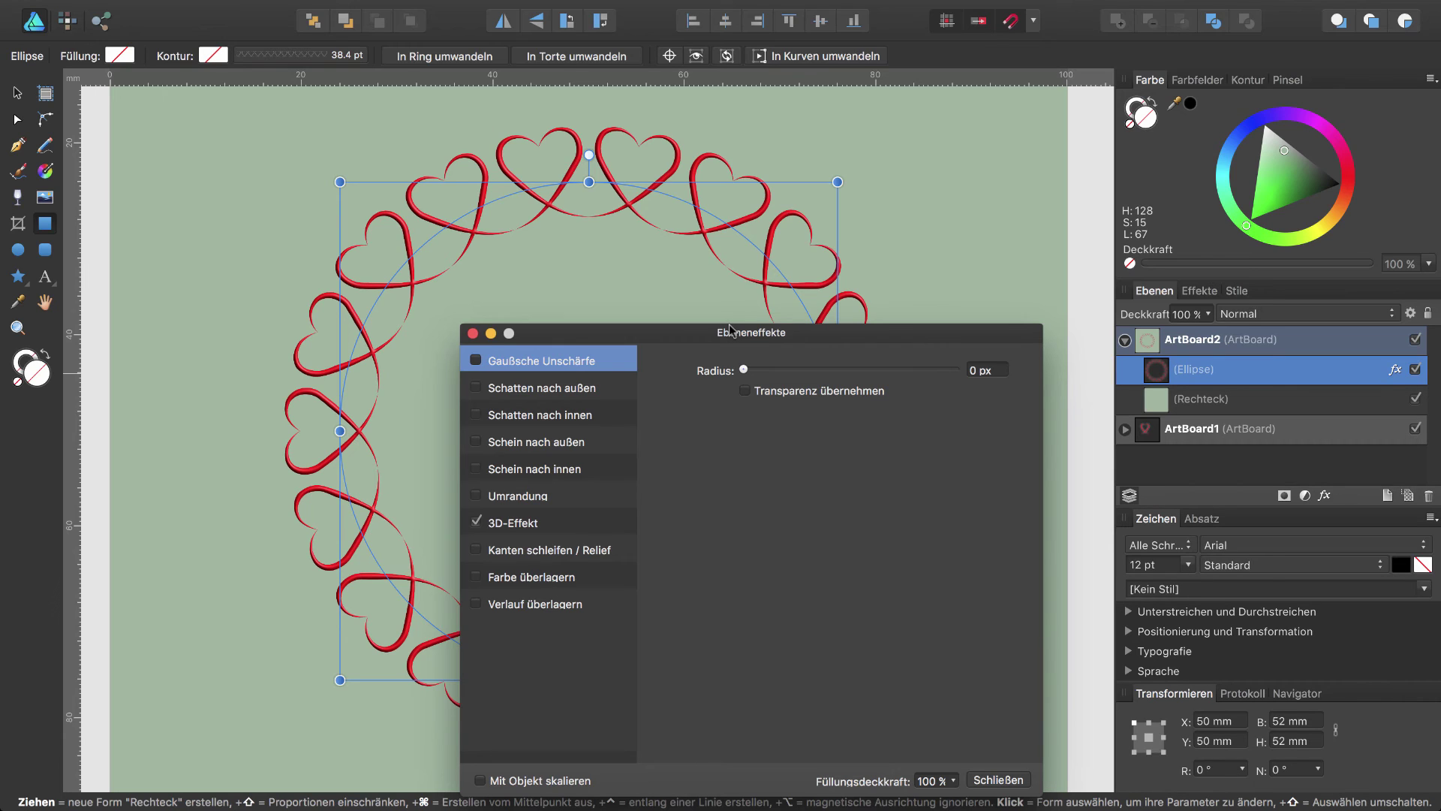
{"action": "left_click", "coordinate": [475, 388]}
{"action": "left_click", "coordinate": [529, 390]}
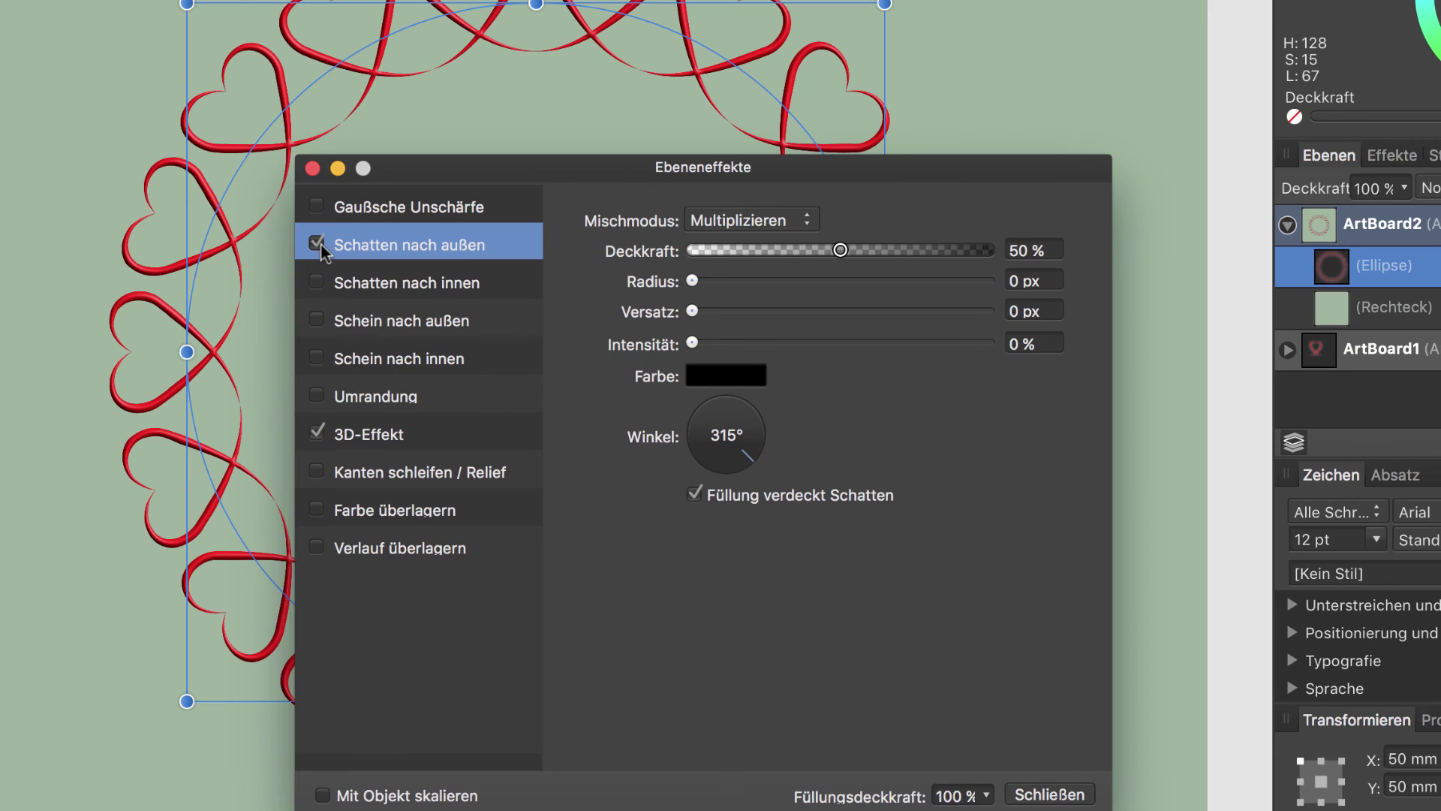
Set the outer shadow radius to about 15.4 px and its offset to 1.7 px
{"action": "left_click", "coordinate": [384, 438]}
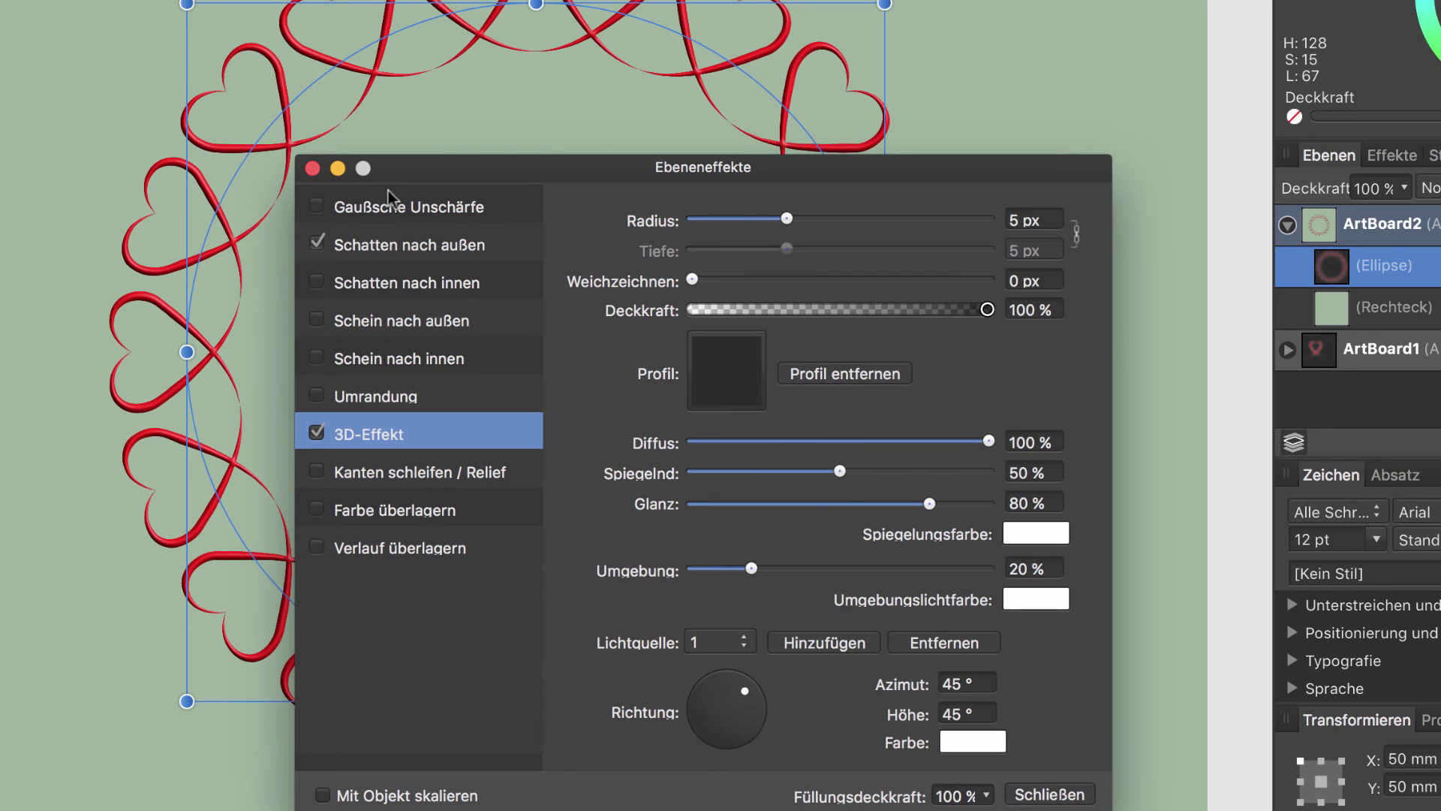
{"action": "left_click", "coordinate": [390, 243]}
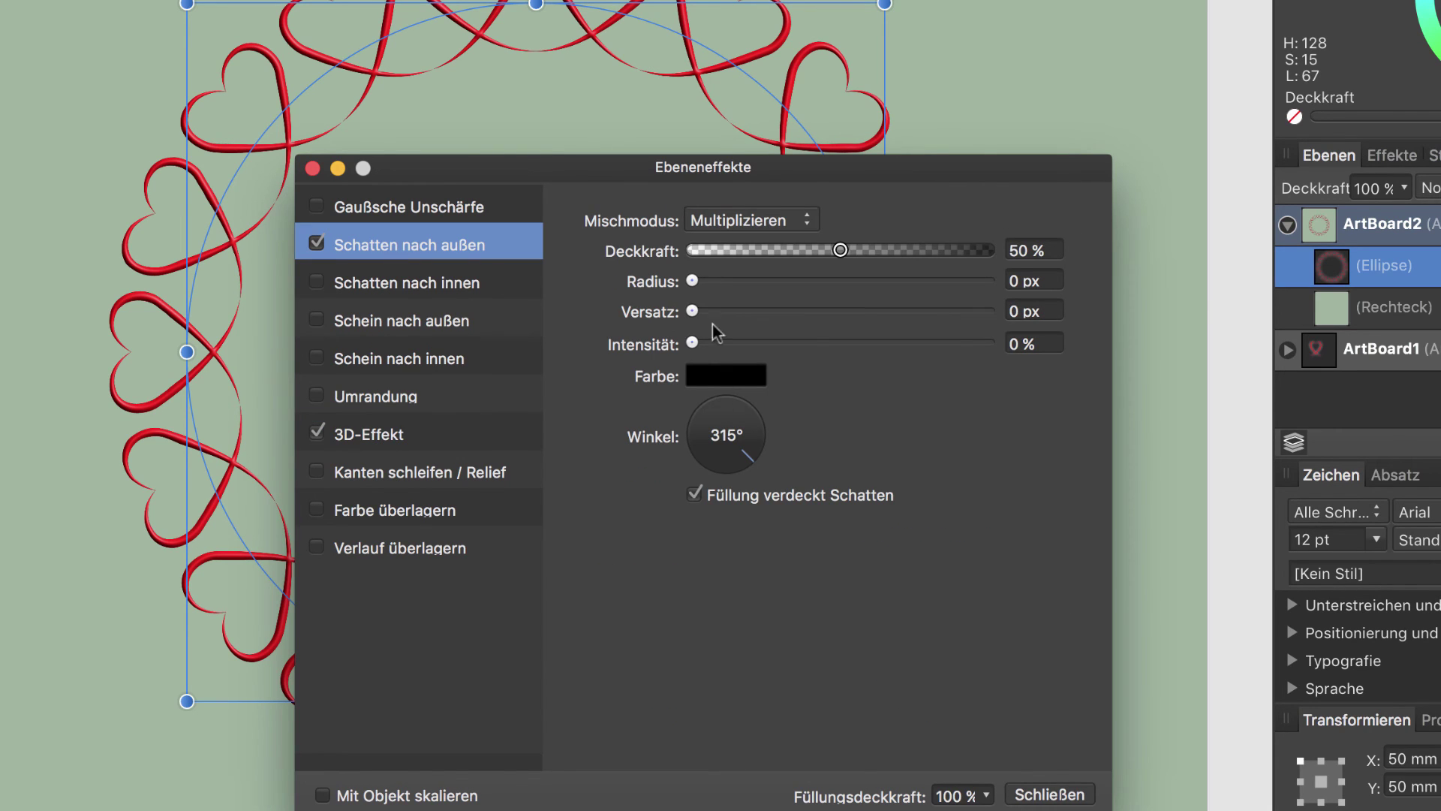
{"action": "left_click_drag", "start_coordinate": [692, 281], "coordinate": [830, 292]}
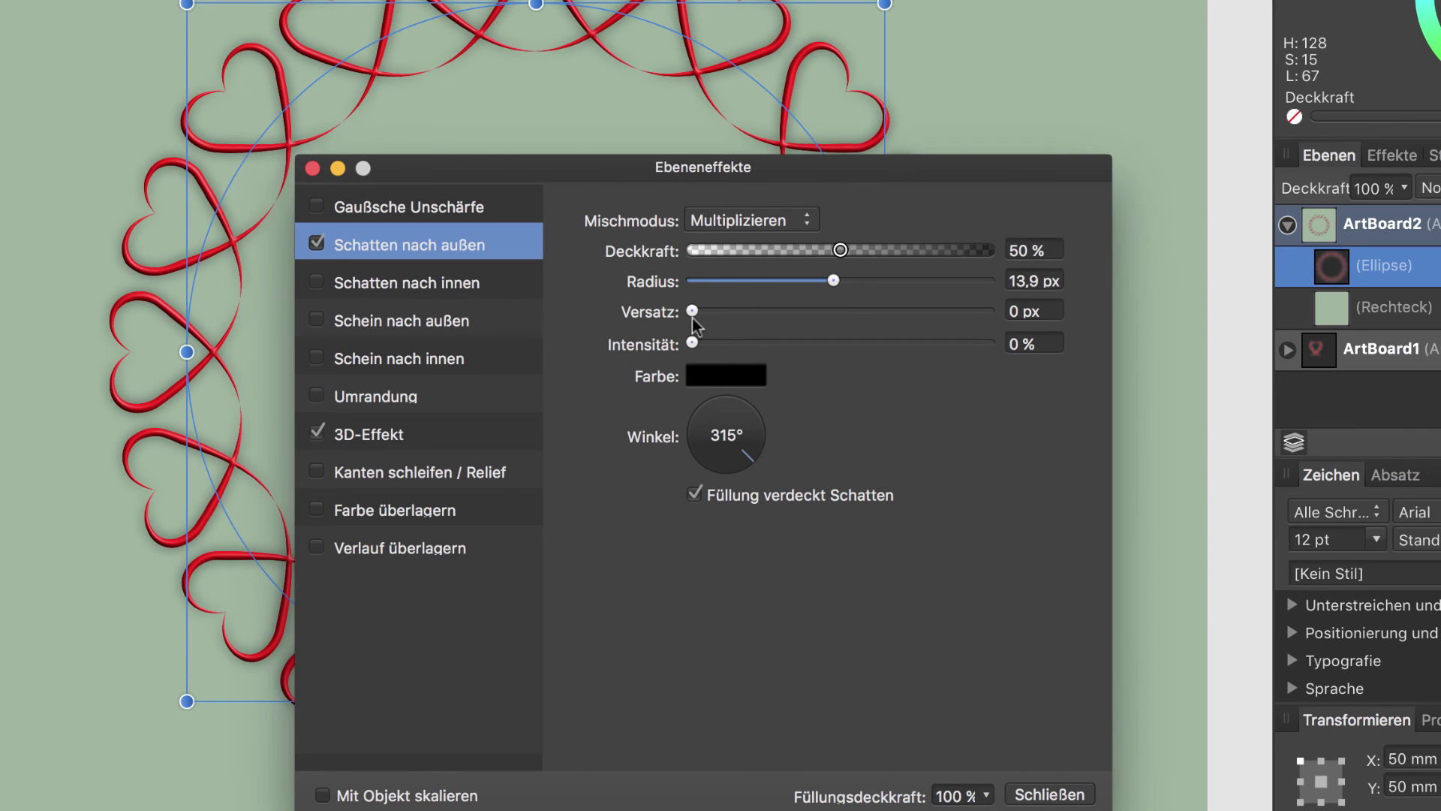
{"action": "left_click_drag", "start_coordinate": [692, 311], "coordinate": [735, 323]}
{"action": "left_click_drag", "start_coordinate": [729, 314], "coordinate": [761, 314]}
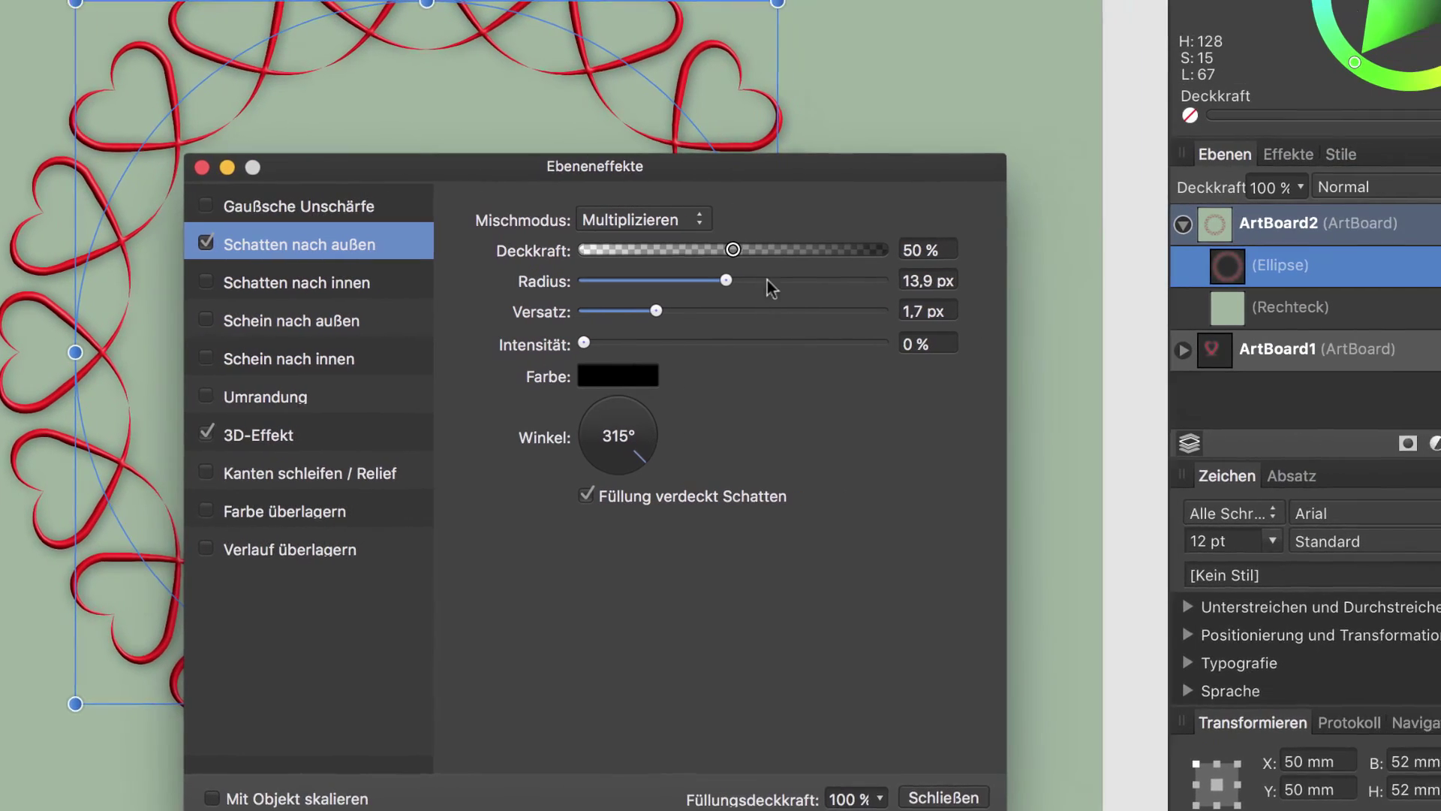
{"action": "left_click_drag", "start_coordinate": [833, 280], "coordinate": [895, 281]}
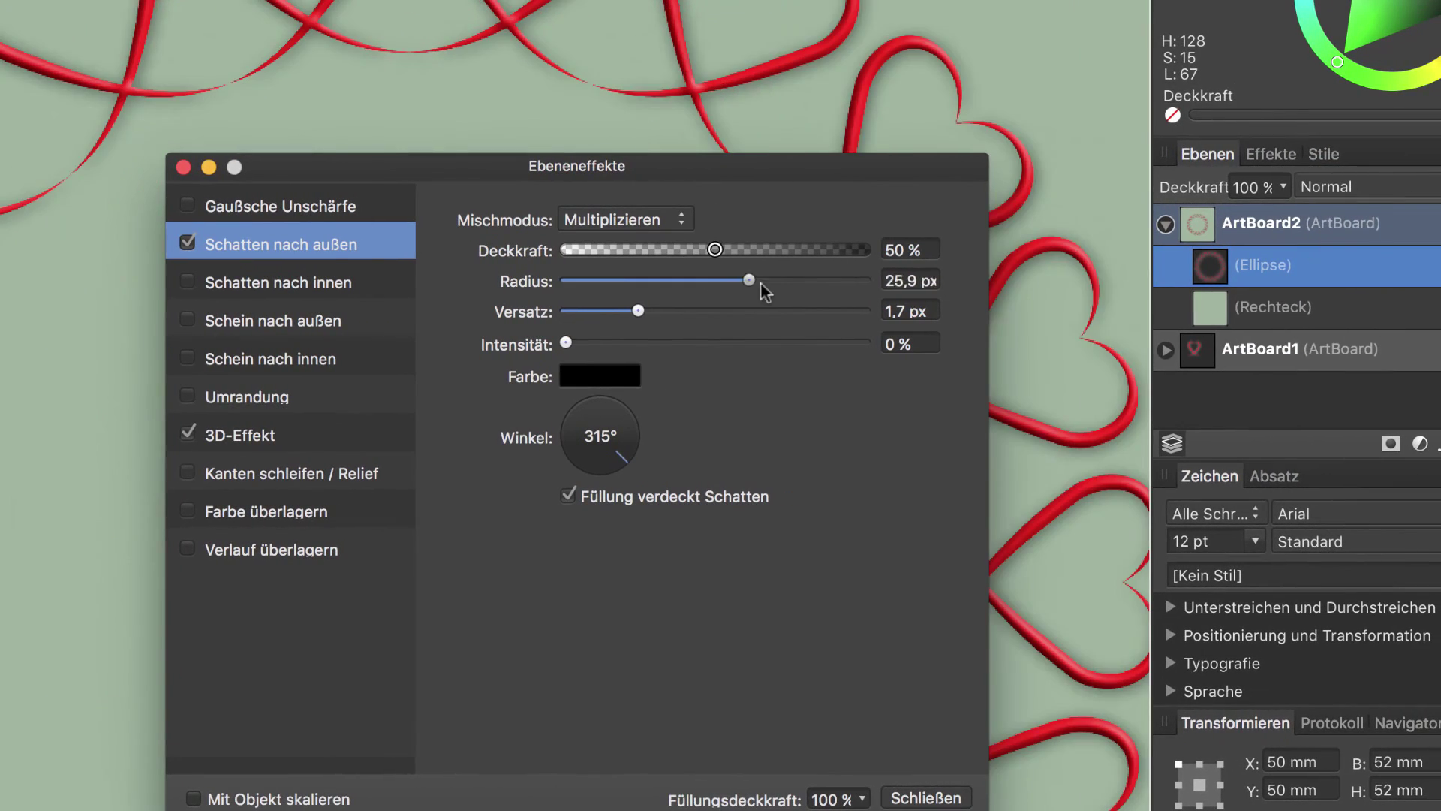
{"action": "left_click_drag", "start_coordinate": [773, 285], "coordinate": [716, 268]}
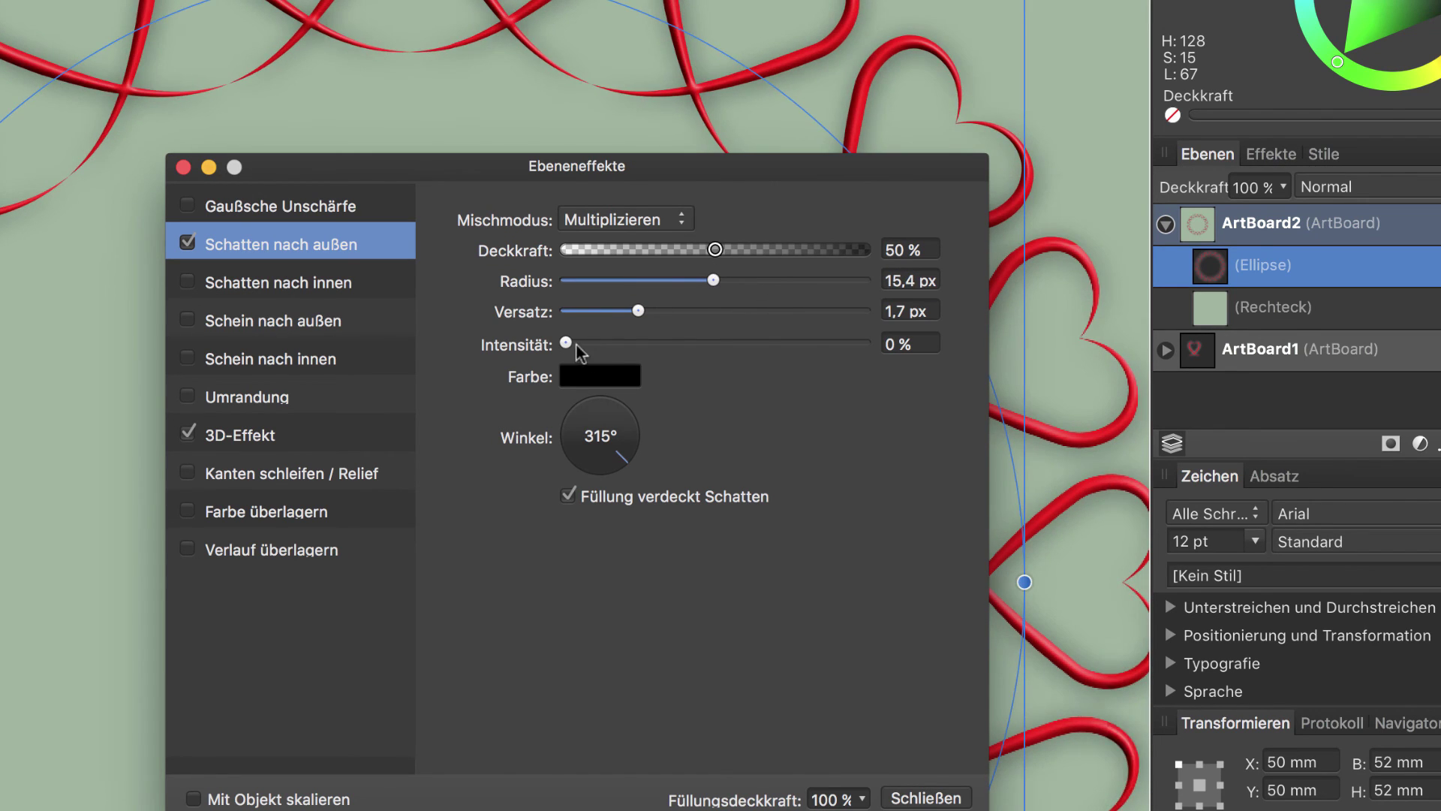
Strengthen the shadow intensity and raise its opacity to about 79 %
{"action": "left_click_drag", "start_coordinate": [568, 344], "coordinate": [635, 349]}
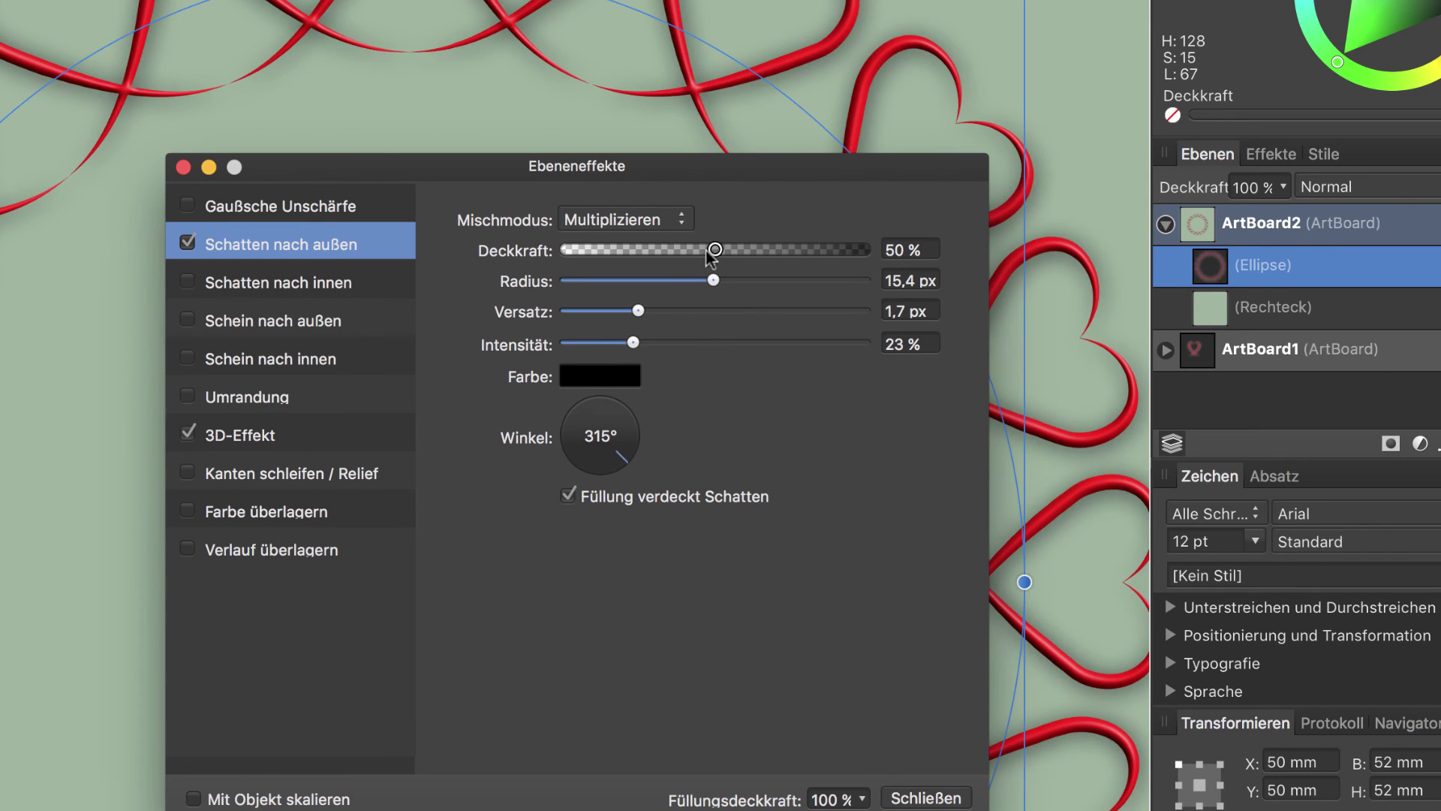
{"action": "left_click_drag", "start_coordinate": [715, 253], "coordinate": [801, 256]}
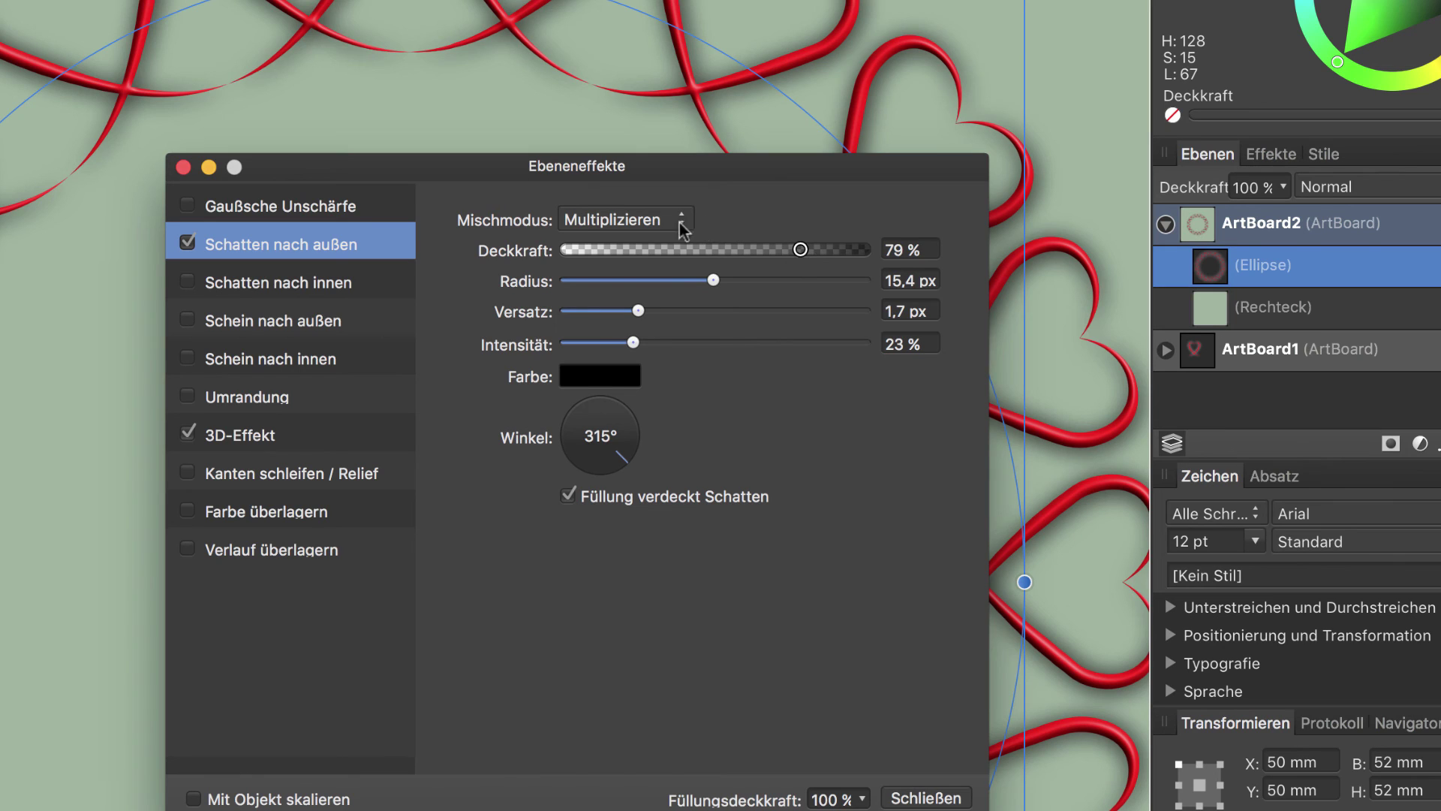
{"action": "left_click", "coordinate": [204, 322]}
Turn on Schein nach außen with 0,9 px radius, 72 % intensity and roughly 37 % opacity
{"action": "left_click", "coordinate": [187, 321]}
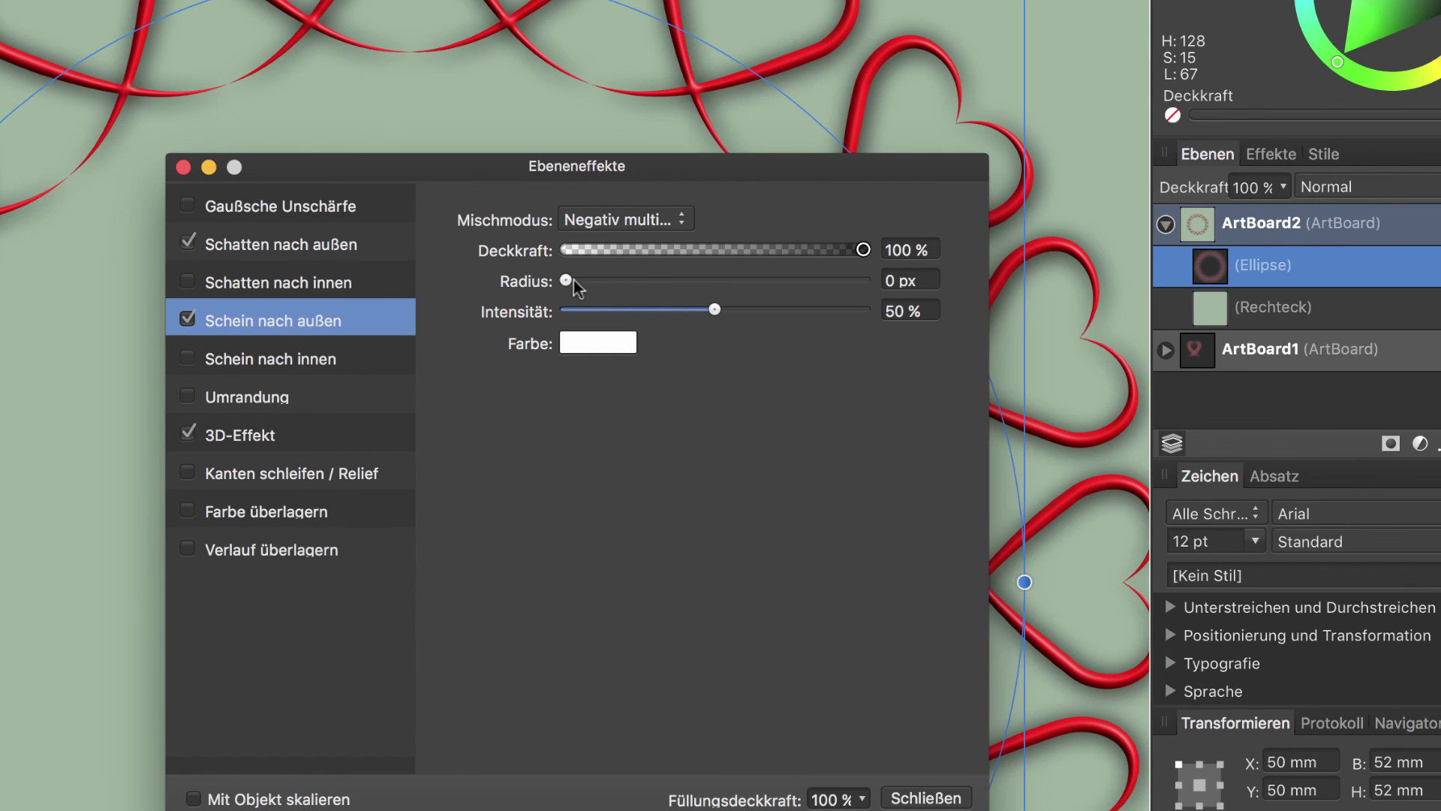
{"action": "left_click_drag", "start_coordinate": [568, 280], "coordinate": [624, 281]}
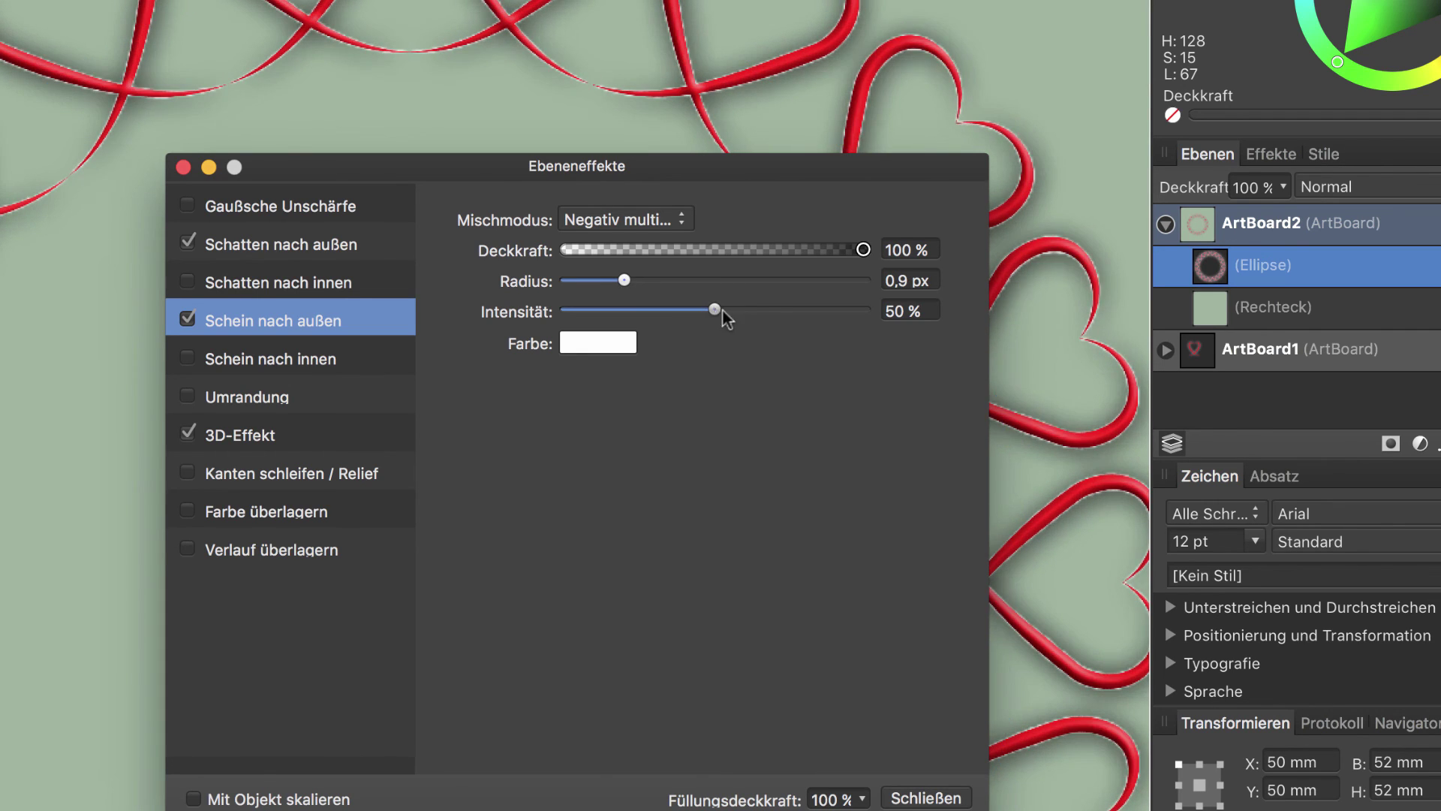
{"action": "left_click_drag", "start_coordinate": [715, 310], "coordinate": [782, 315]}
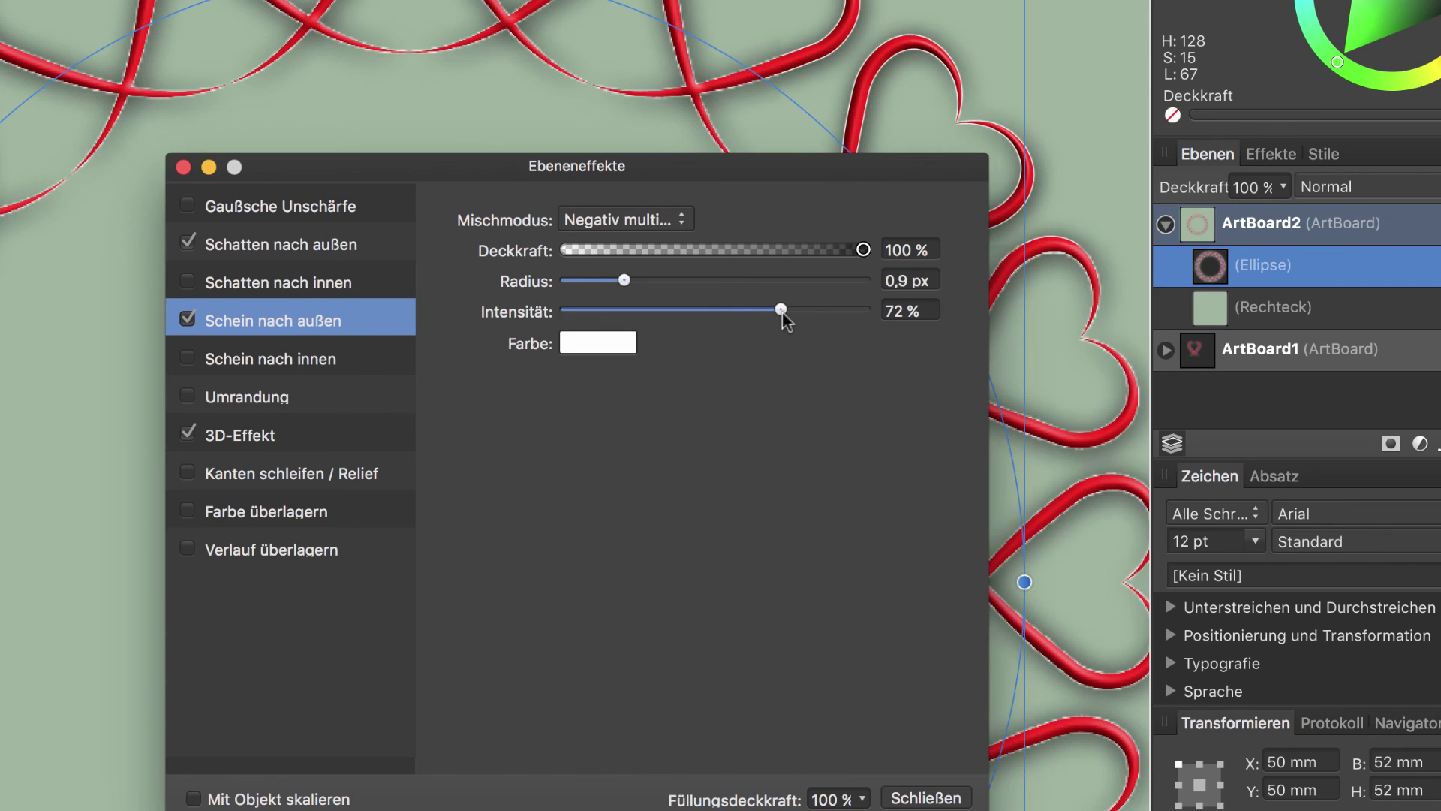
{"action": "left_click_drag", "start_coordinate": [864, 250], "coordinate": [743, 250]}
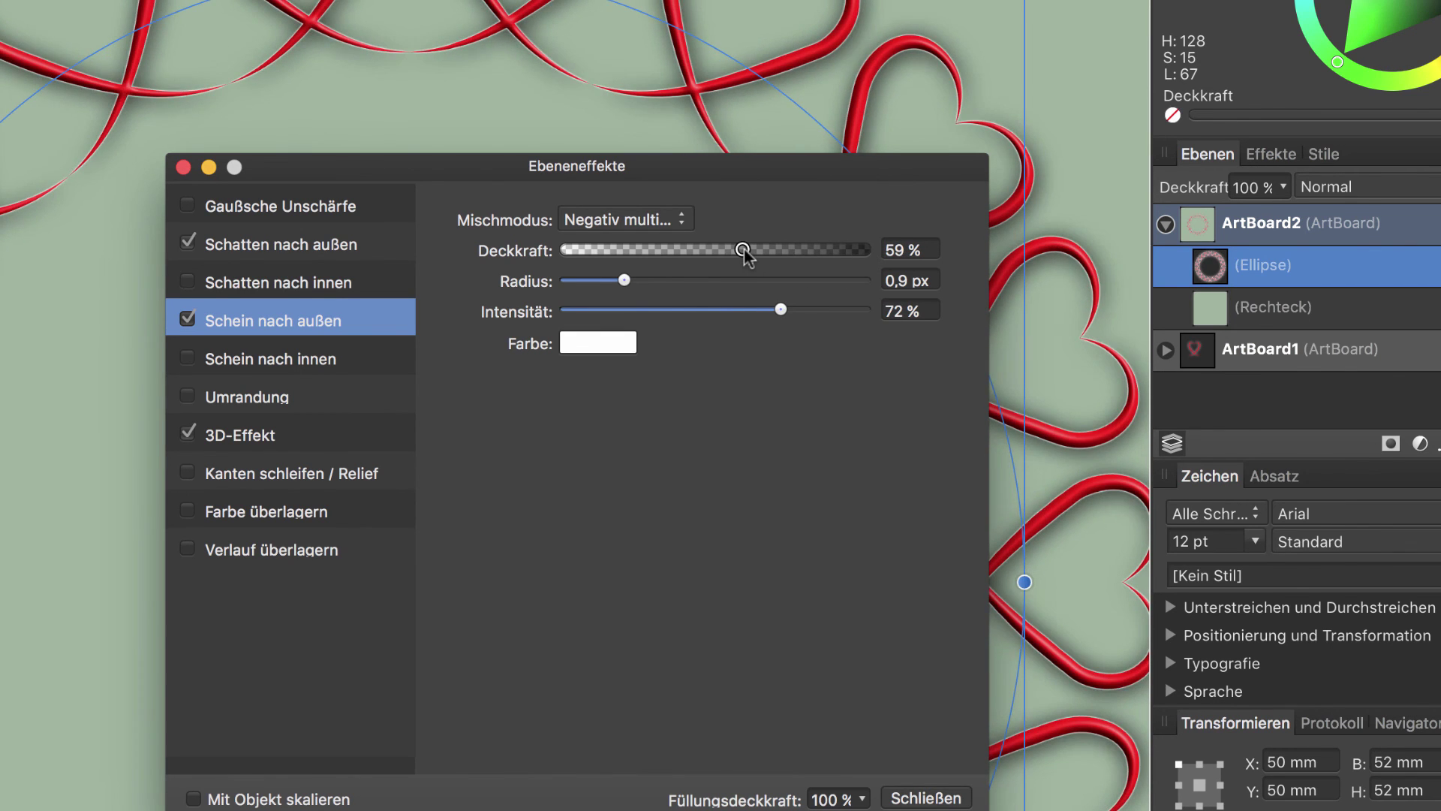
{"action": "left_click_drag", "start_coordinate": [743, 250], "coordinate": [686, 250]}
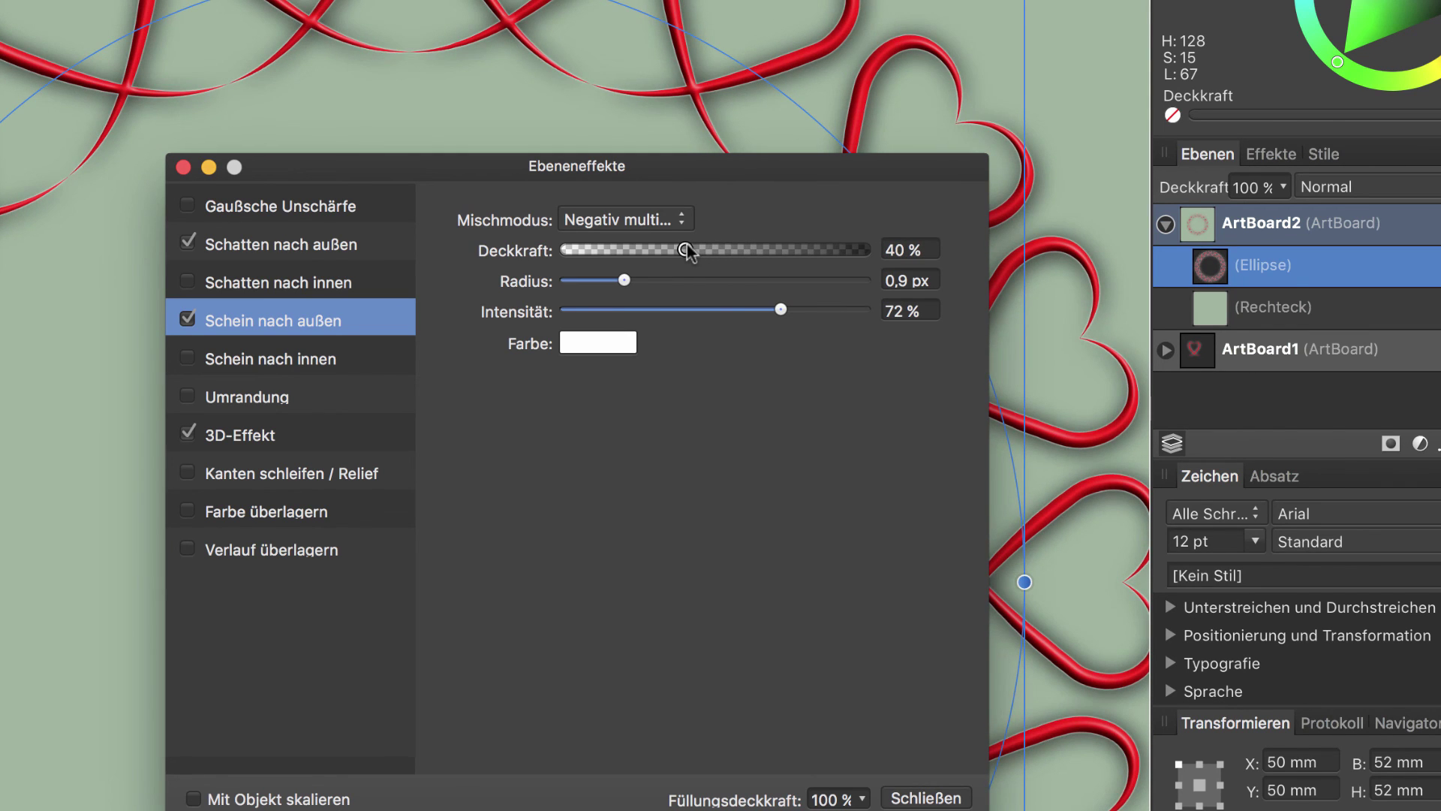
{"action": "left_click_drag", "start_coordinate": [686, 250], "coordinate": [681, 250]}
Turn off the outer glow, untick Füllung verdeckt Schatten, and reduce the shadow radius to 9,5 px
{"action": "left_click", "coordinate": [187, 318]}
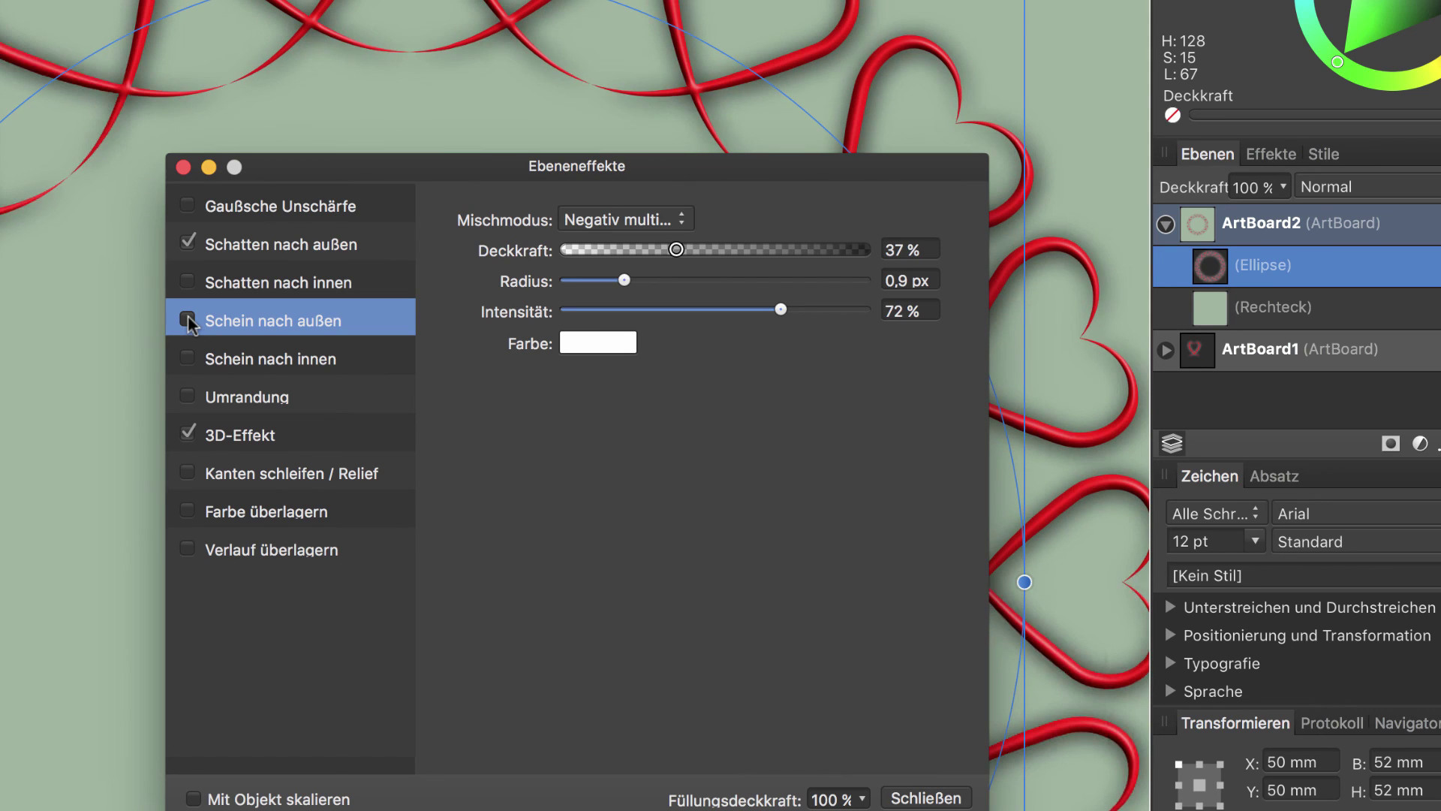
{"action": "left_click", "coordinate": [242, 242]}
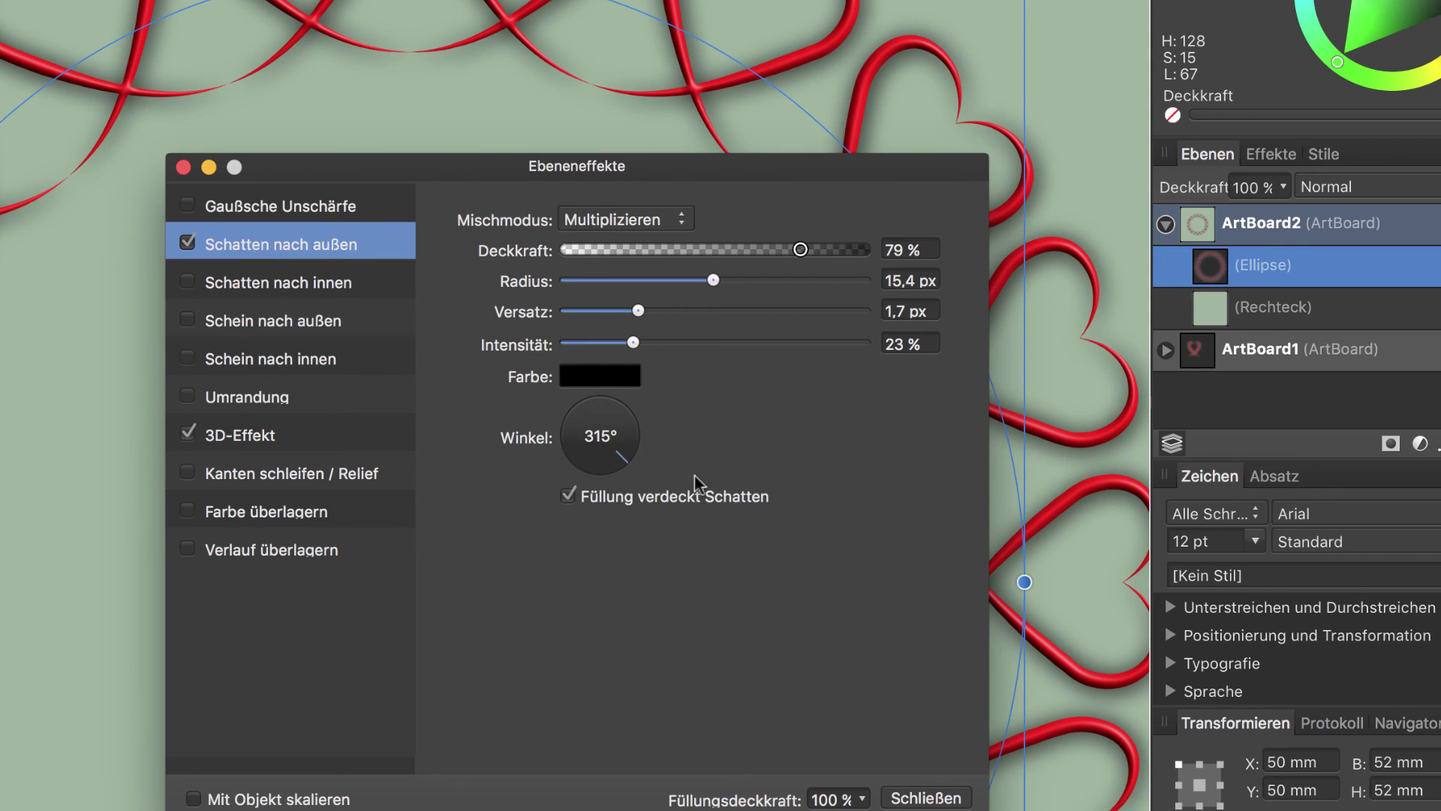
{"action": "left_click", "coordinate": [569, 495]}
{"action": "left_click_drag", "start_coordinate": [630, 446], "coordinate": [633, 456]}
{"action": "left_click_drag", "start_coordinate": [713, 281], "coordinate": [692, 278]}
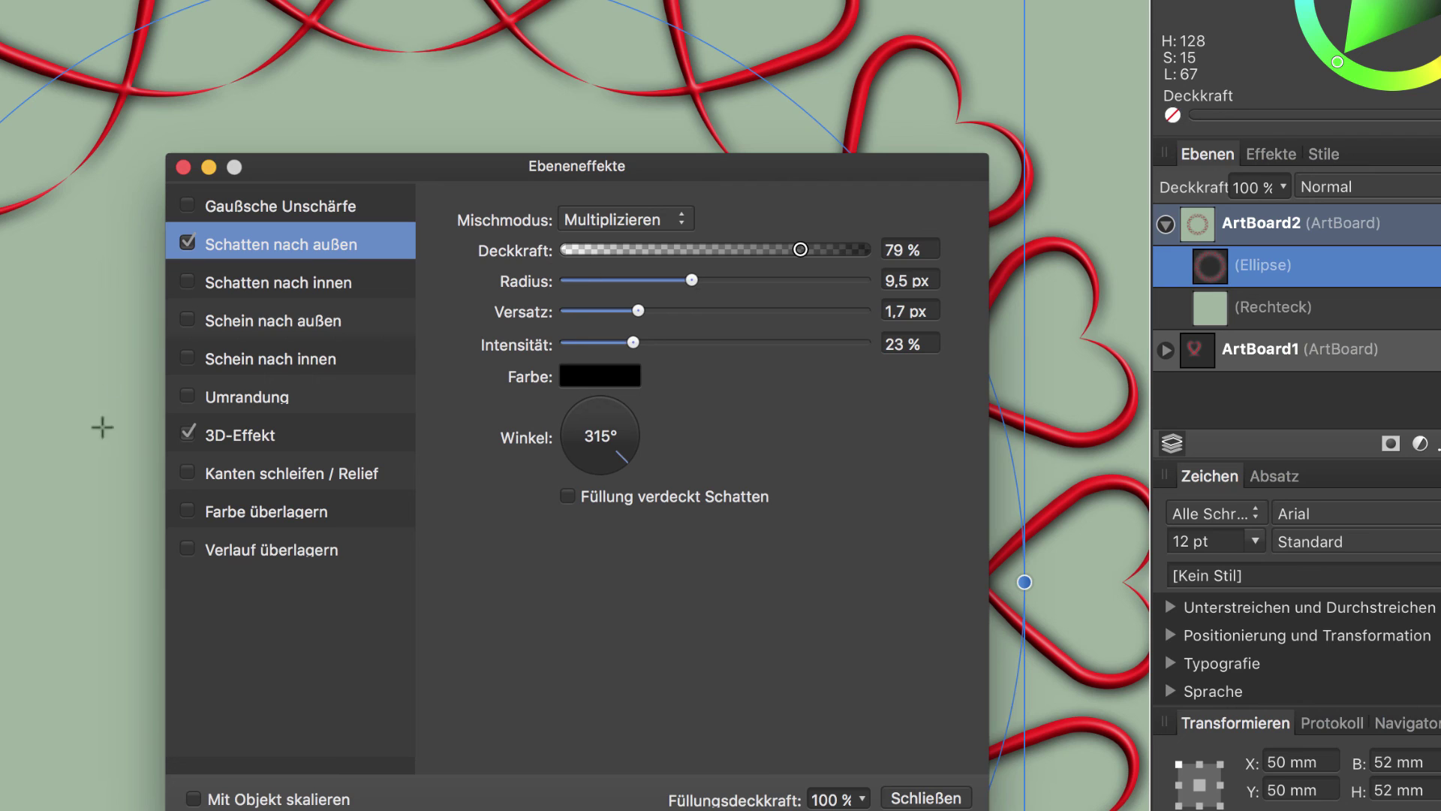
Give the hearts' 3D effect a 3,7 px radius and 1 px blur, then close the effects dialog
{"action": "left_click", "coordinate": [234, 441]}
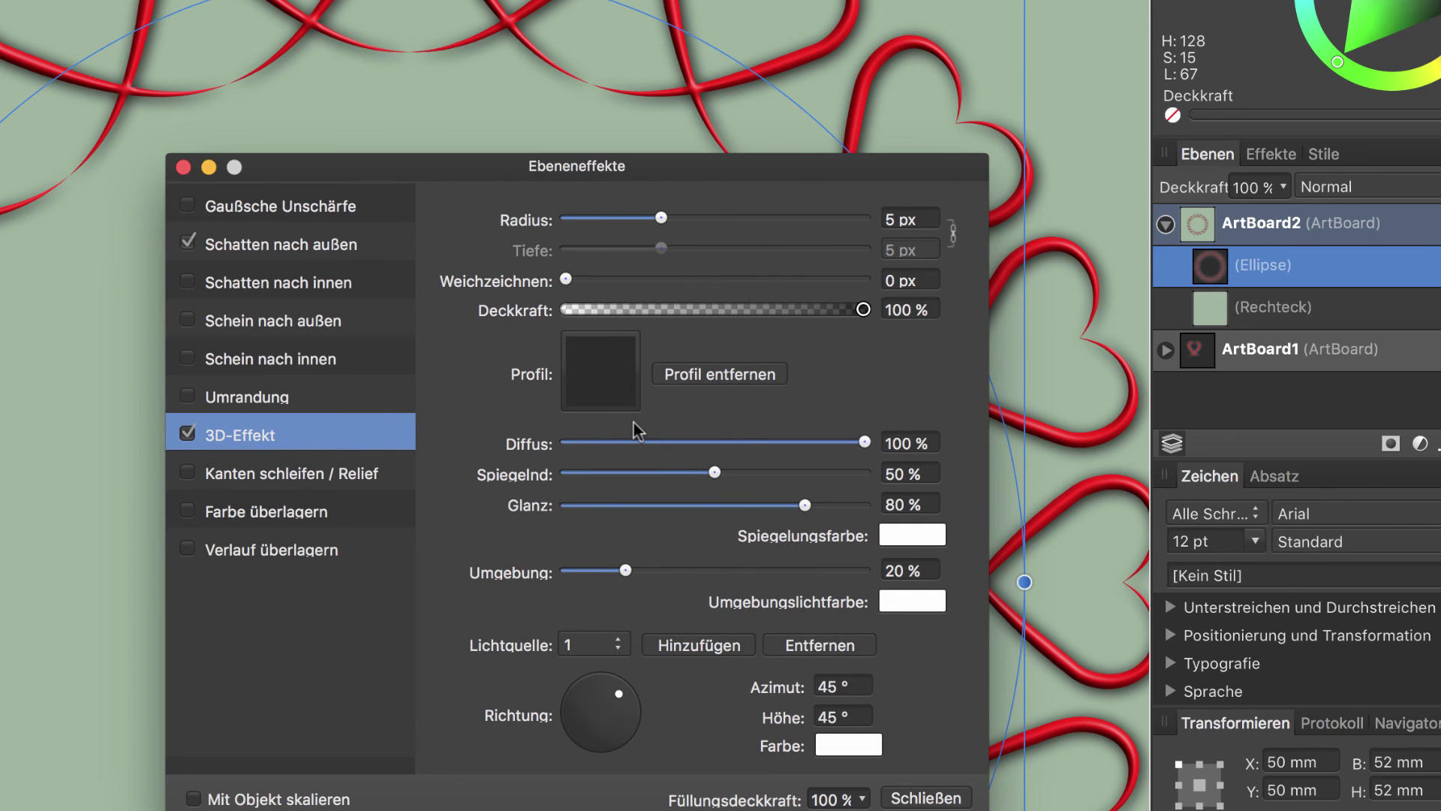
{"action": "left_click_drag", "start_coordinate": [661, 218], "coordinate": [646, 218]}
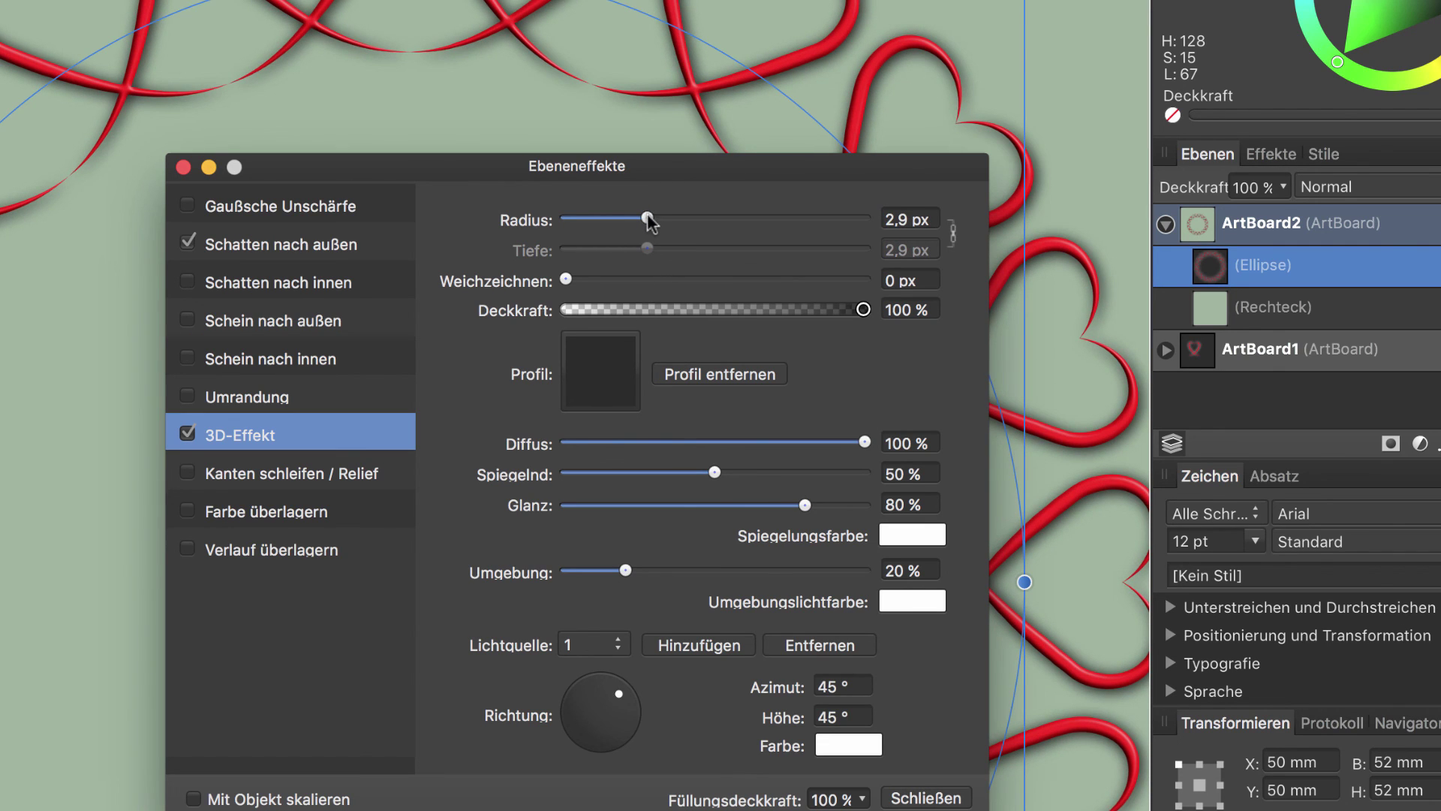
{"action": "left_click_drag", "start_coordinate": [645, 218], "coordinate": [653, 218]}
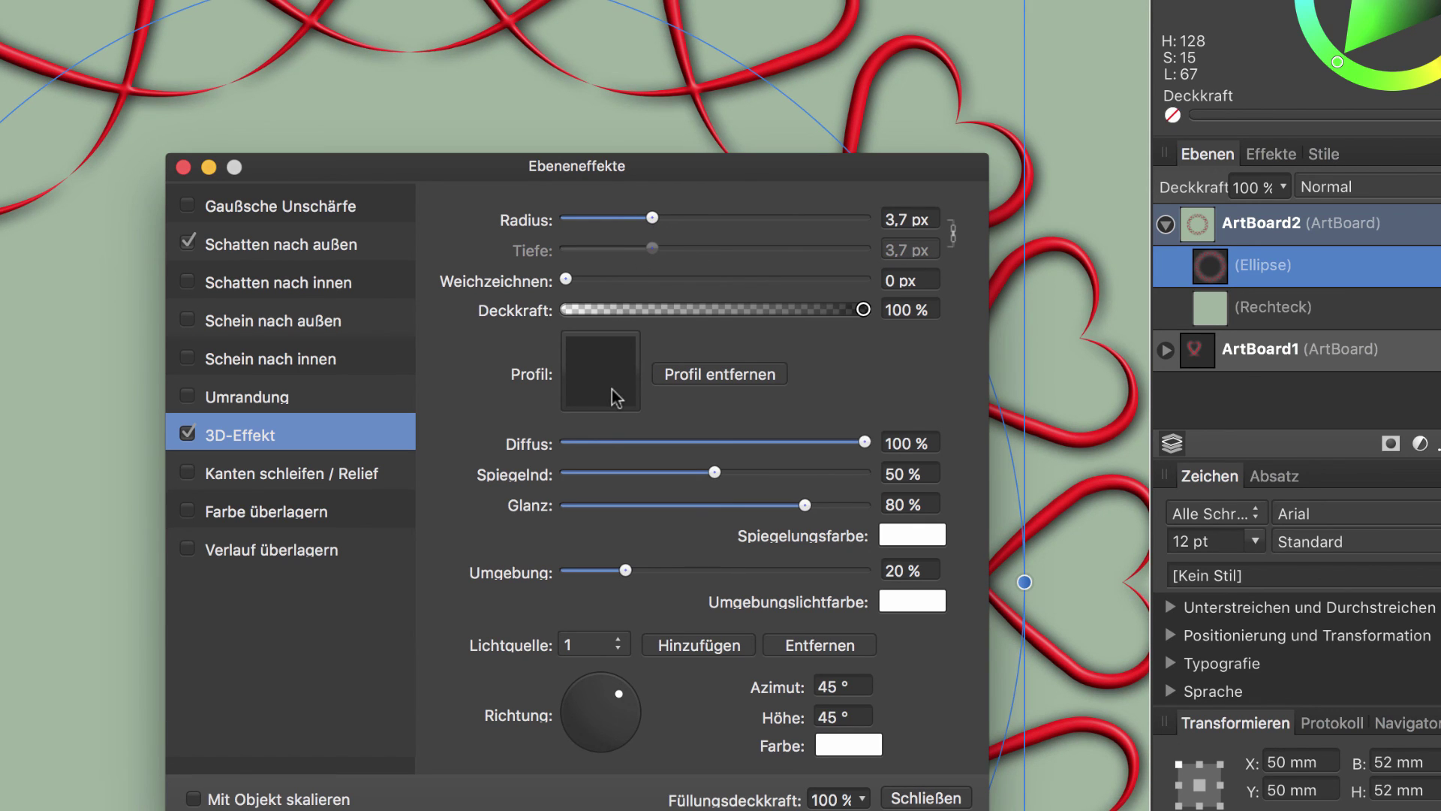
{"action": "left_click_drag", "start_coordinate": [565, 279], "coordinate": [605, 279]}
{"action": "left_click", "coordinate": [930, 797]}
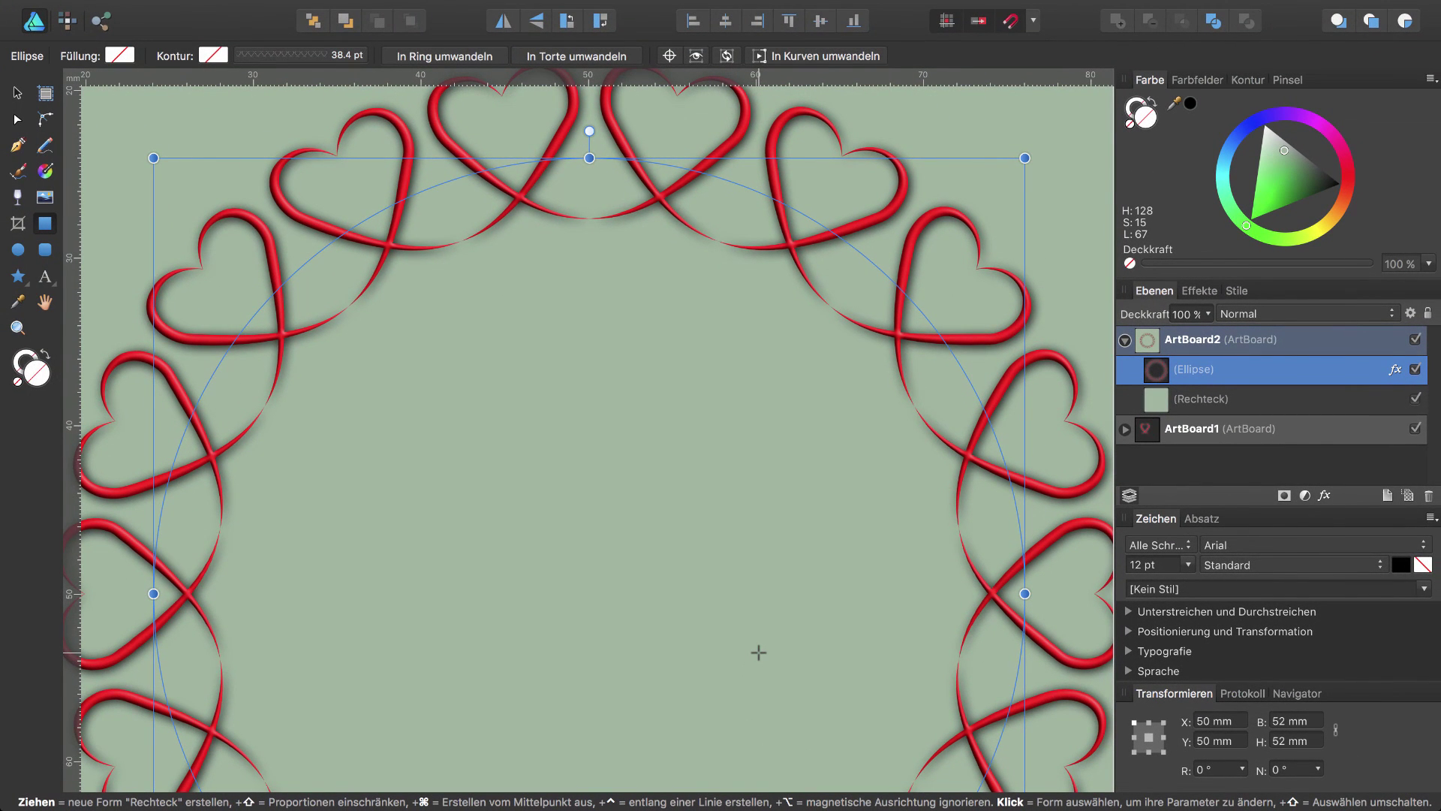
Zoom out to fit both artboards, then zoom in on ArtBoard2, the sage-green wreath card
{"action": "key", "text": "super+0"}
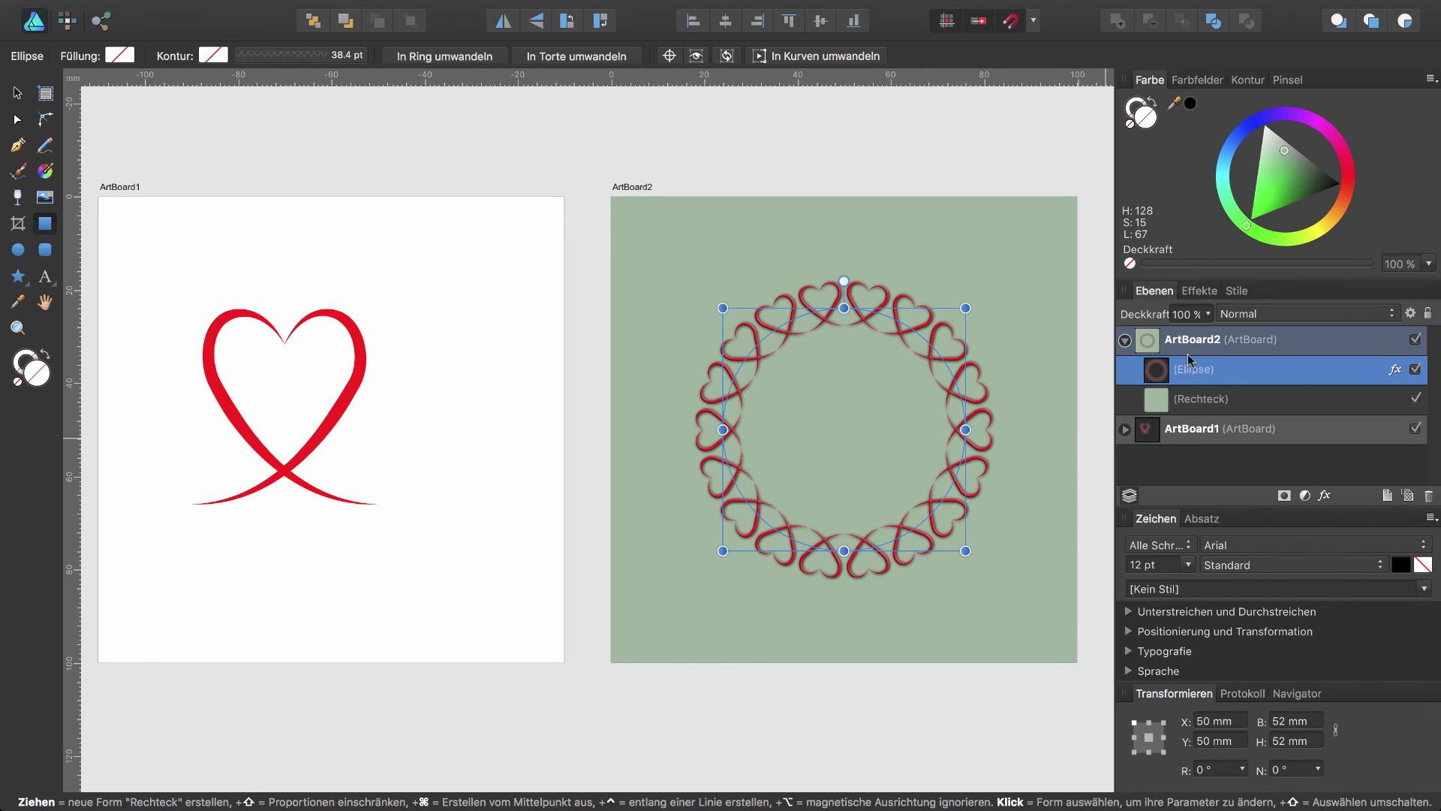
{"action": "double_click", "coordinate": [1155, 342]}
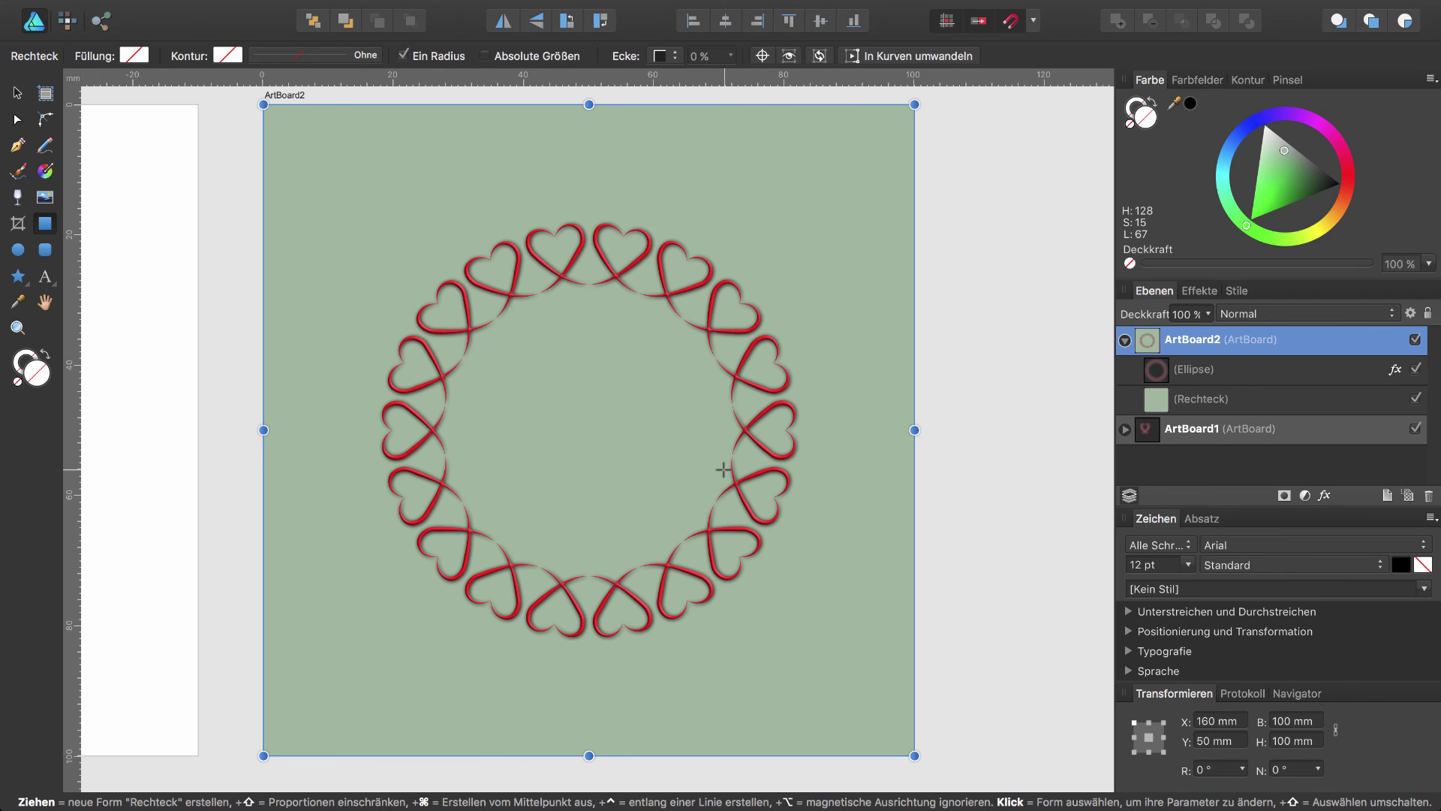
Start an Artistic Text object in Curlz MT inside the heart wreath
{"action": "left_click", "coordinate": [45, 277]}
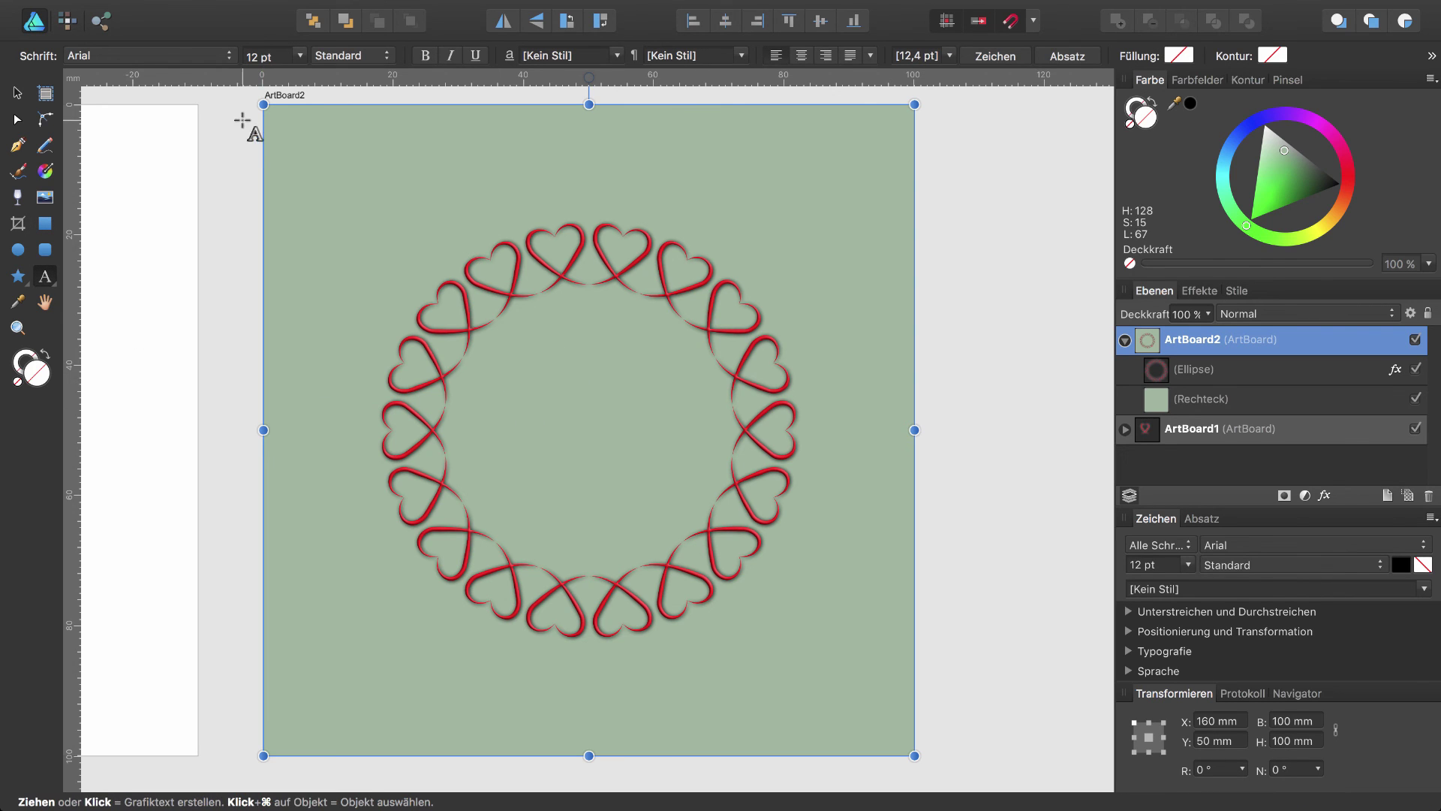
{"action": "left_click", "coordinate": [229, 56]}
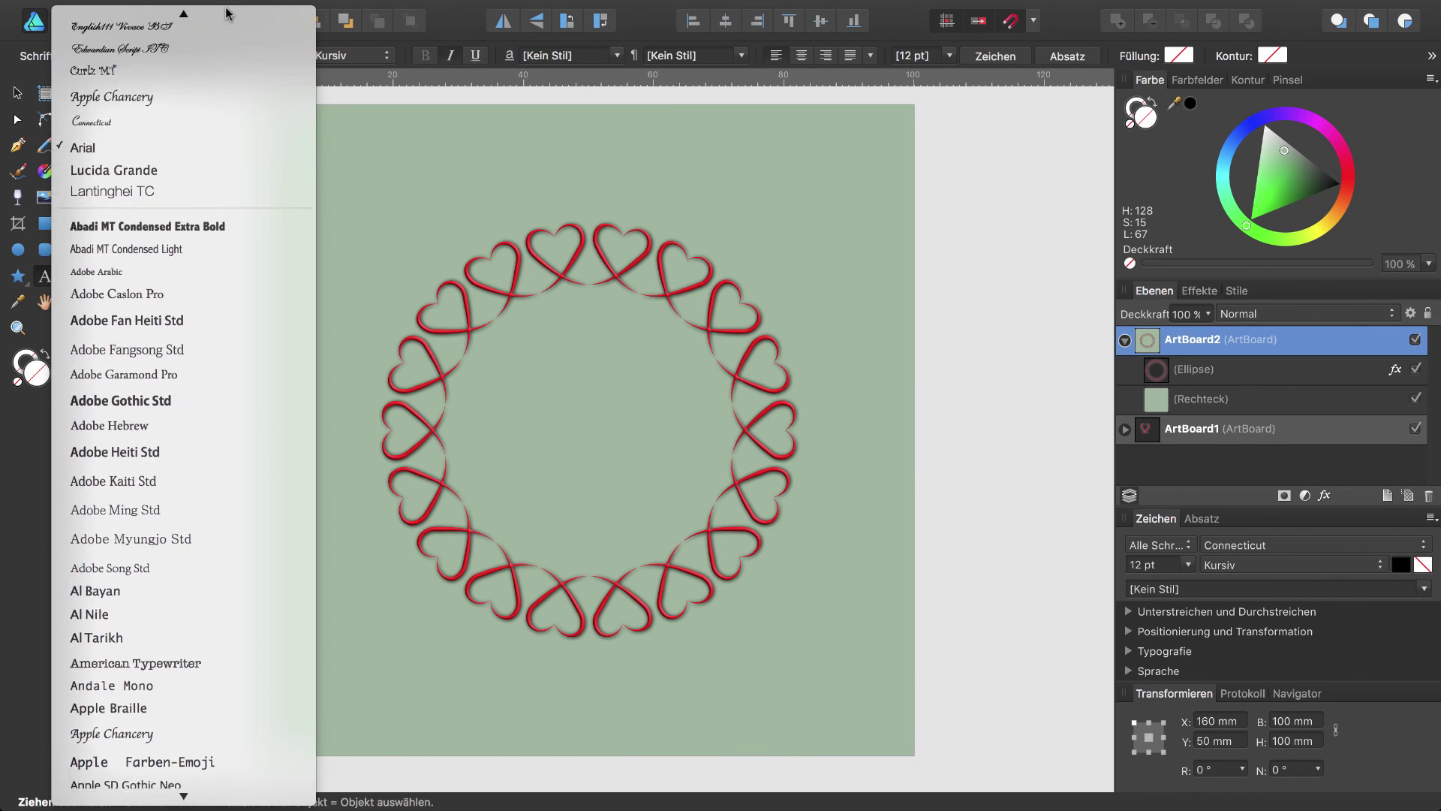
{"action": "left_click", "coordinate": [199, 111]}
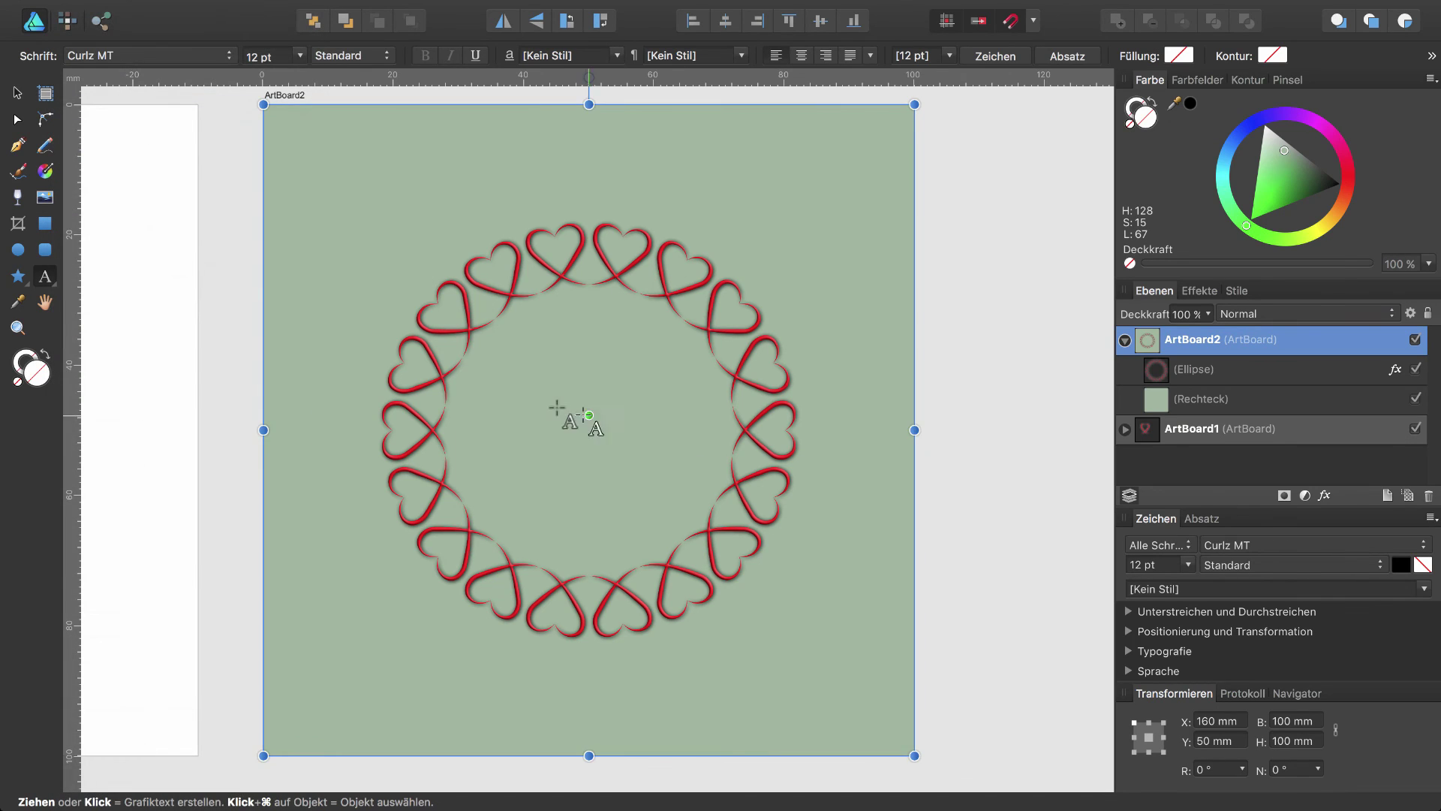
{"action": "left_click", "coordinate": [570, 378]}
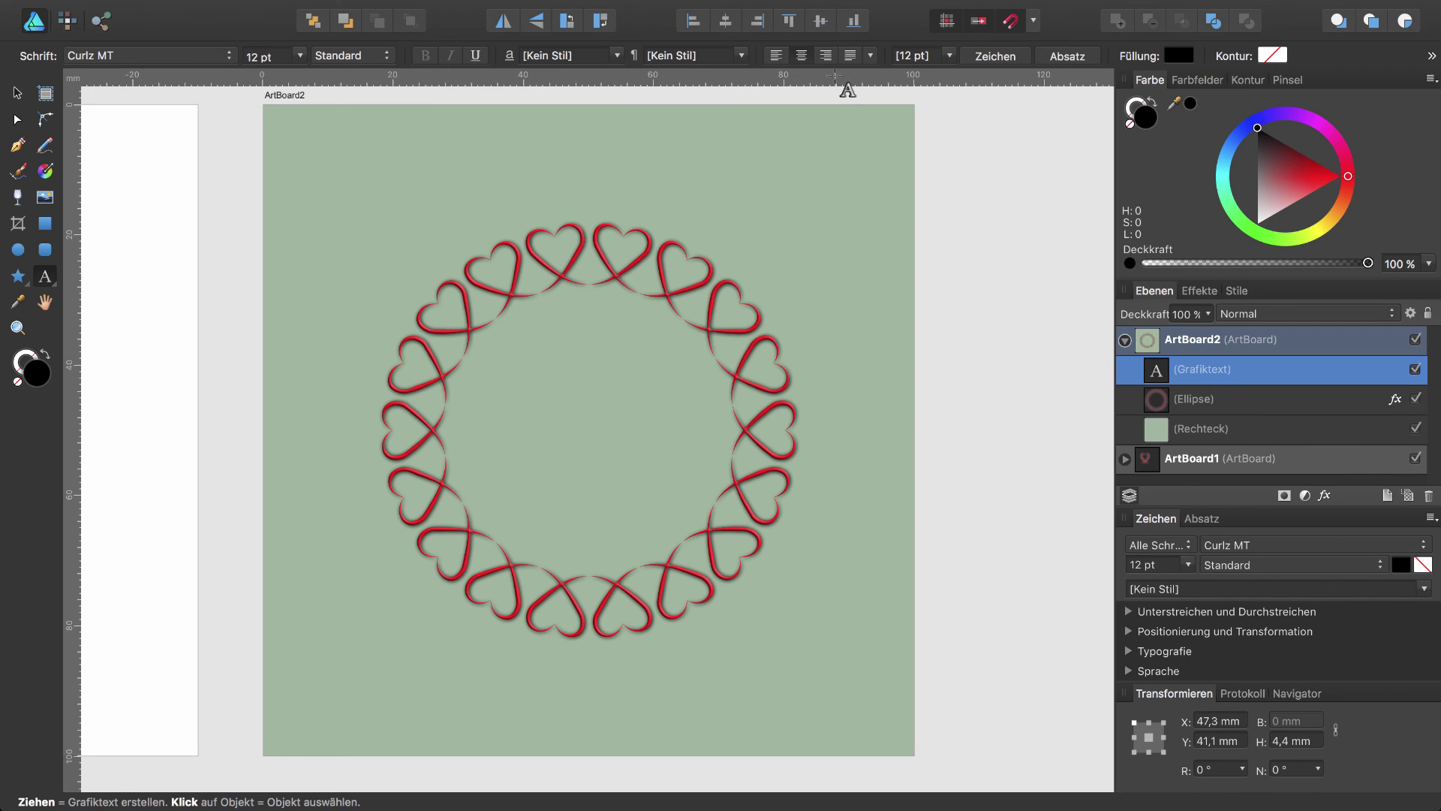
Type the three-line greeting 'Ein frohes', 'neues', 'Jahr 2017' and select all of it
{"action": "type", "text": "Ein fro"}
{"action": "key", "text": "BackSpace"}
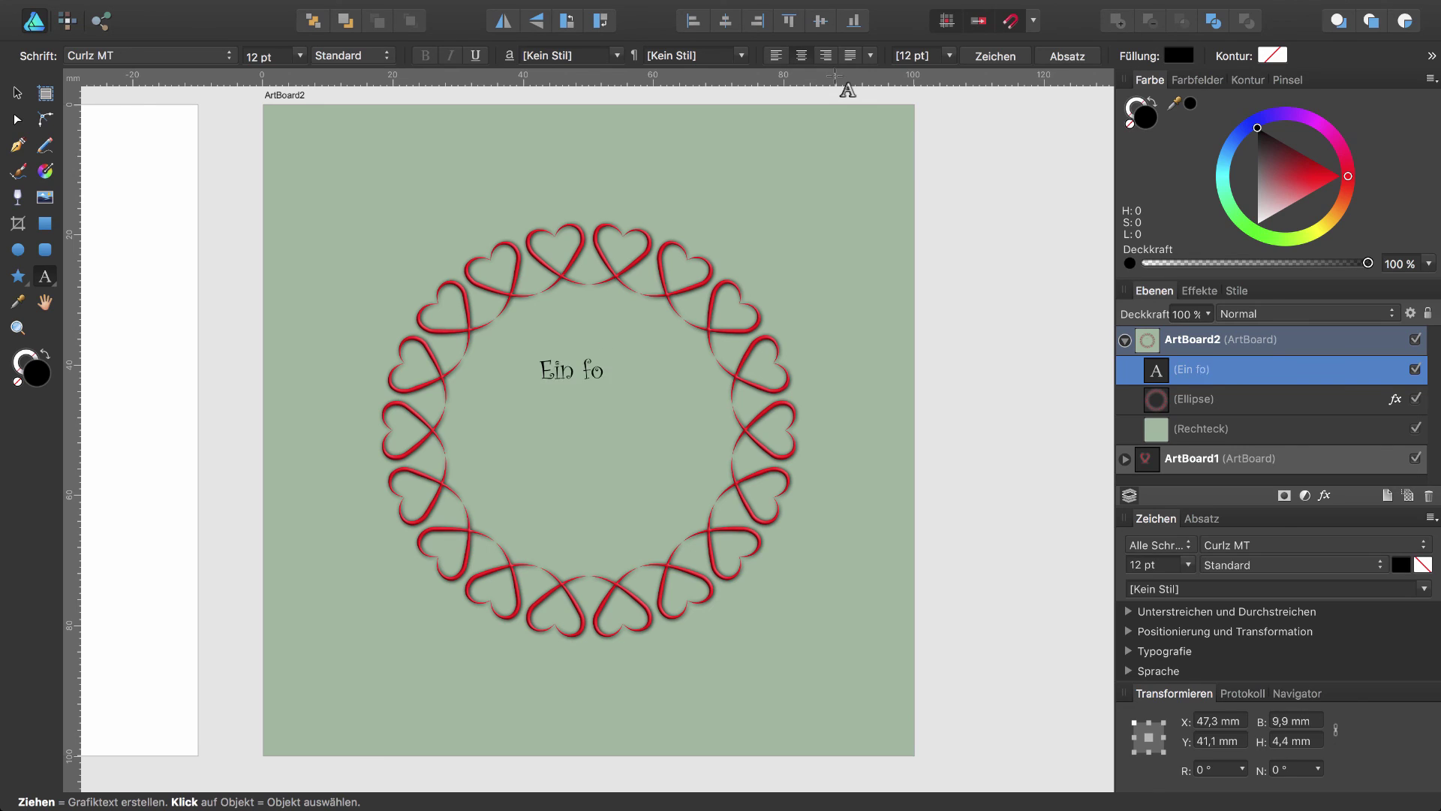
{"action": "type", "text": "ohes"}
{"action": "key", "text": "Return"}
{"action": "type", "text": "neues"}
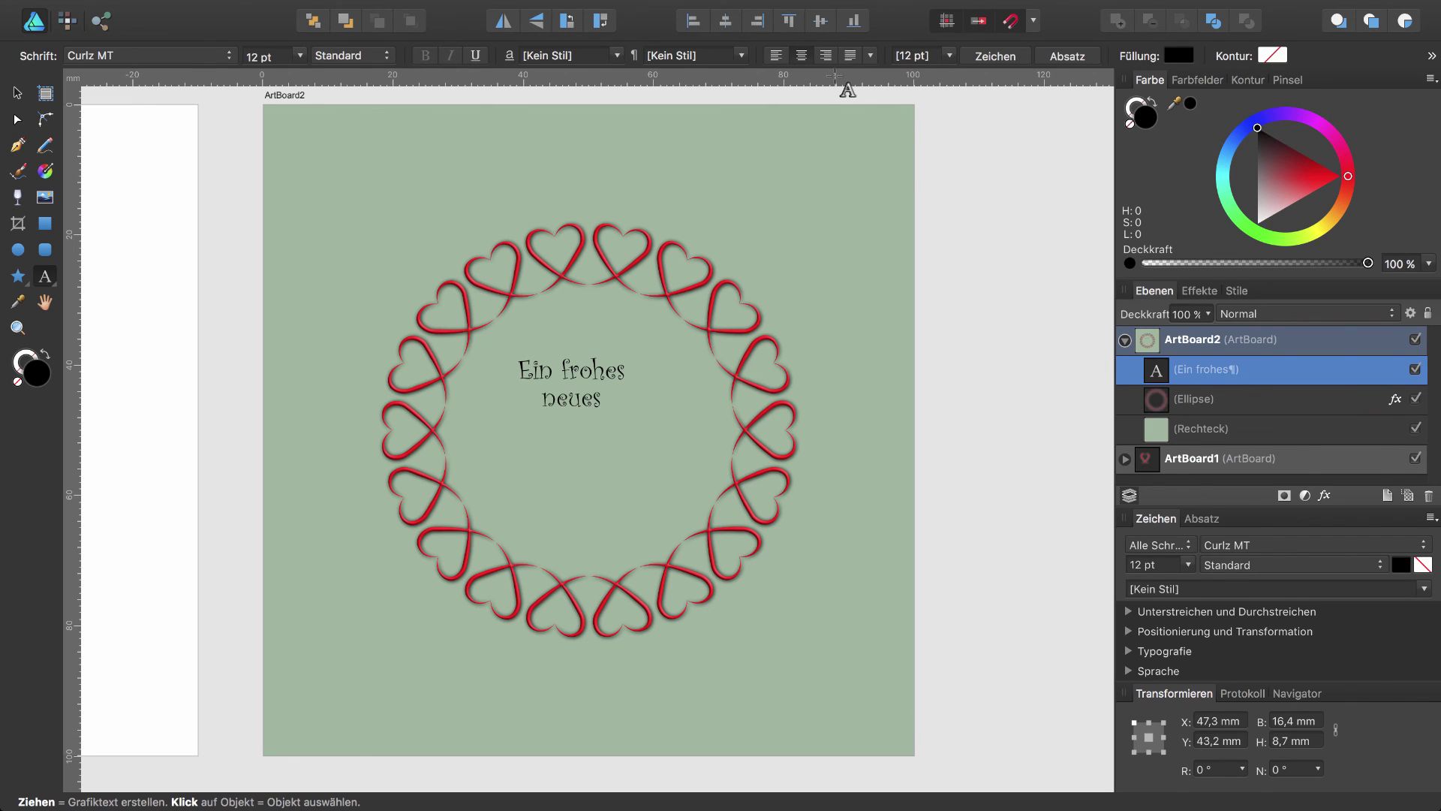
{"action": "key", "text": "Return"}
{"action": "type", "text": "Jahr 2017"}
{"action": "key", "text": "ctrl+a"}
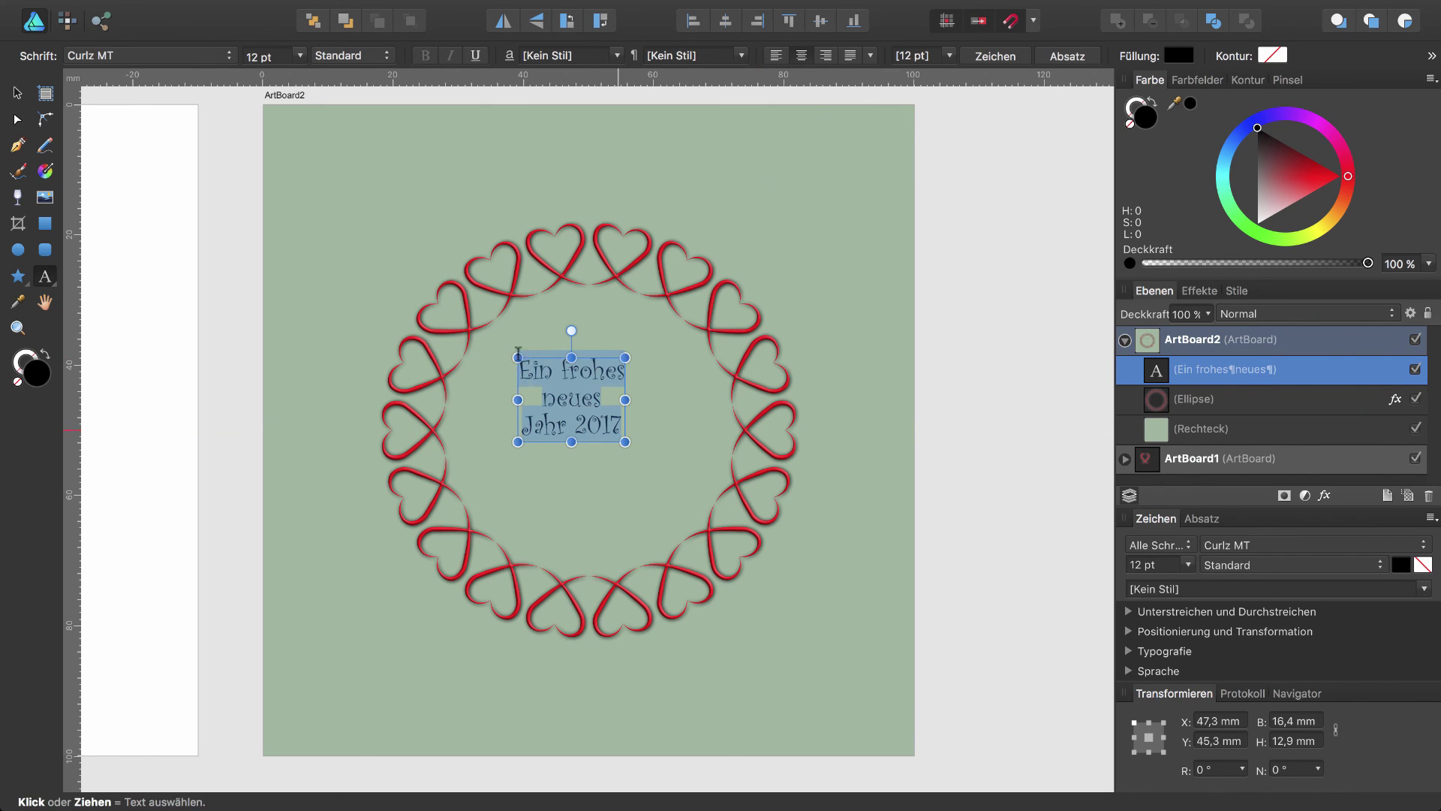
{"action": "left_click", "coordinate": [1178, 55]}
Make the greeting white, enlarge it to 23,1 pt and centre it horizontally on the card
{"action": "left_click", "coordinate": [1248, 75]}
{"action": "left_click", "coordinate": [1217, 104]}
{"action": "left_click_drag", "start_coordinate": [626, 442], "coordinate": [725, 520]}
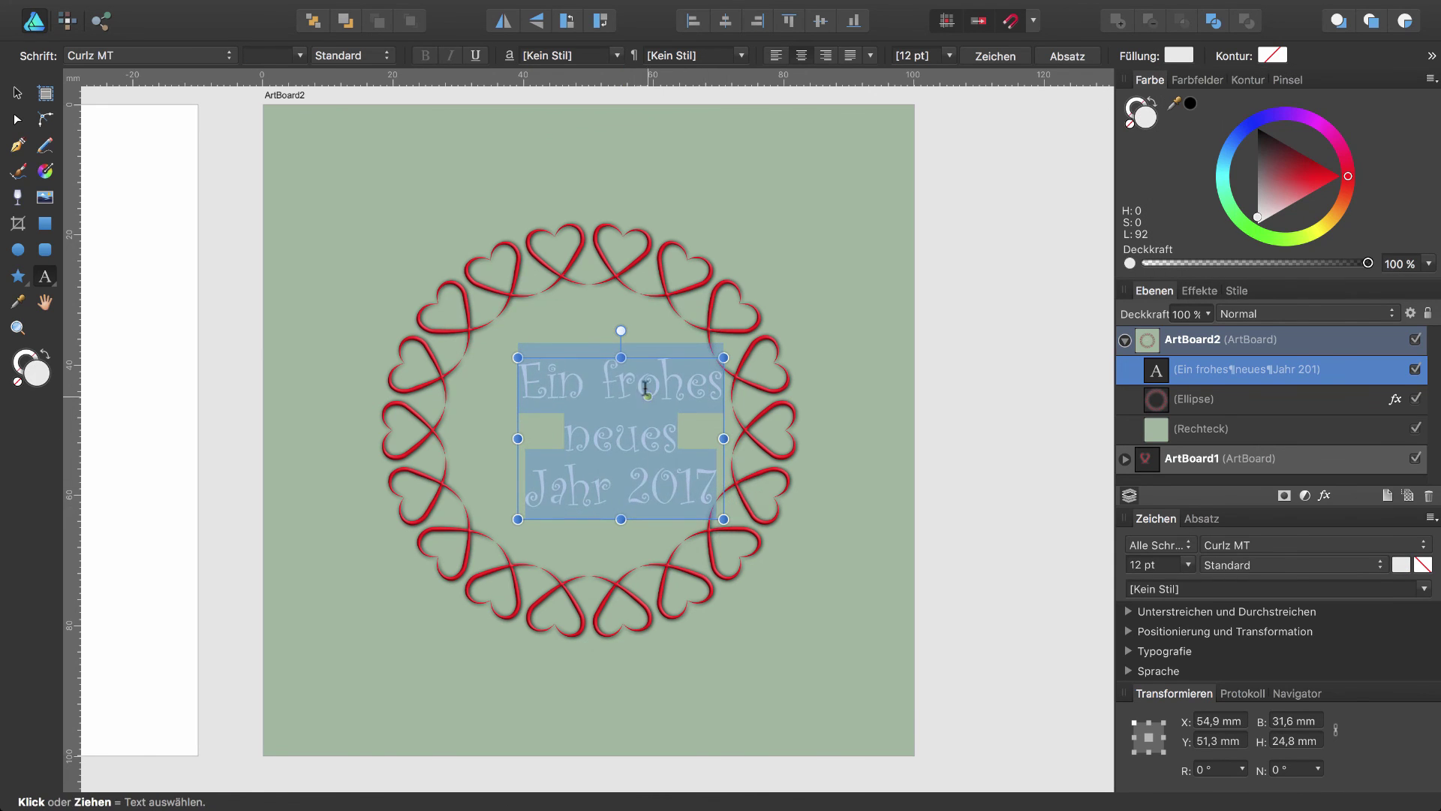
{"action": "left_click", "coordinate": [725, 21]}
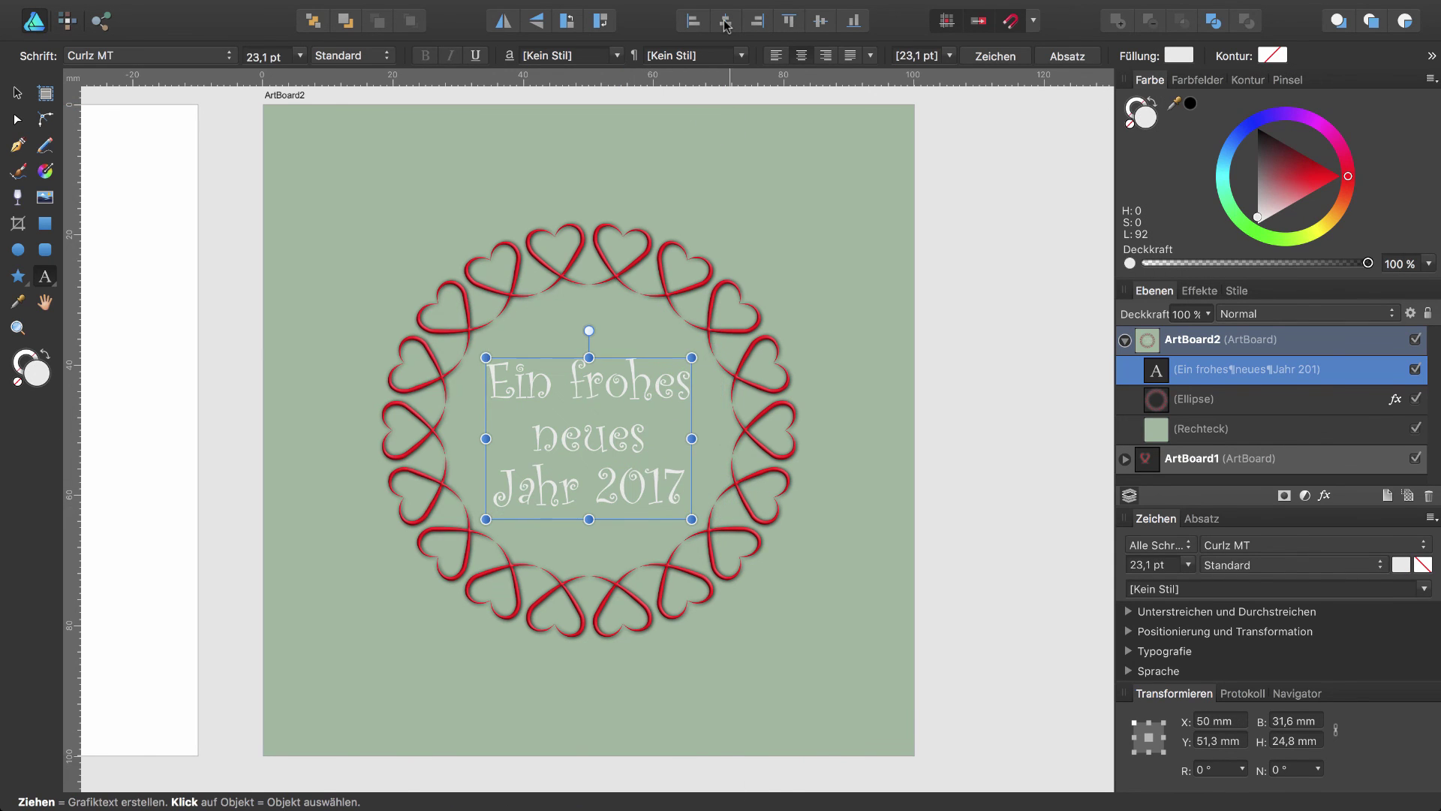
Set the greeting text layer's opacity to 70 %
{"action": "left_click", "coordinate": [1207, 314]}
{"action": "left_click_drag", "start_coordinate": [1141, 336], "coordinate": [1166, 336]}
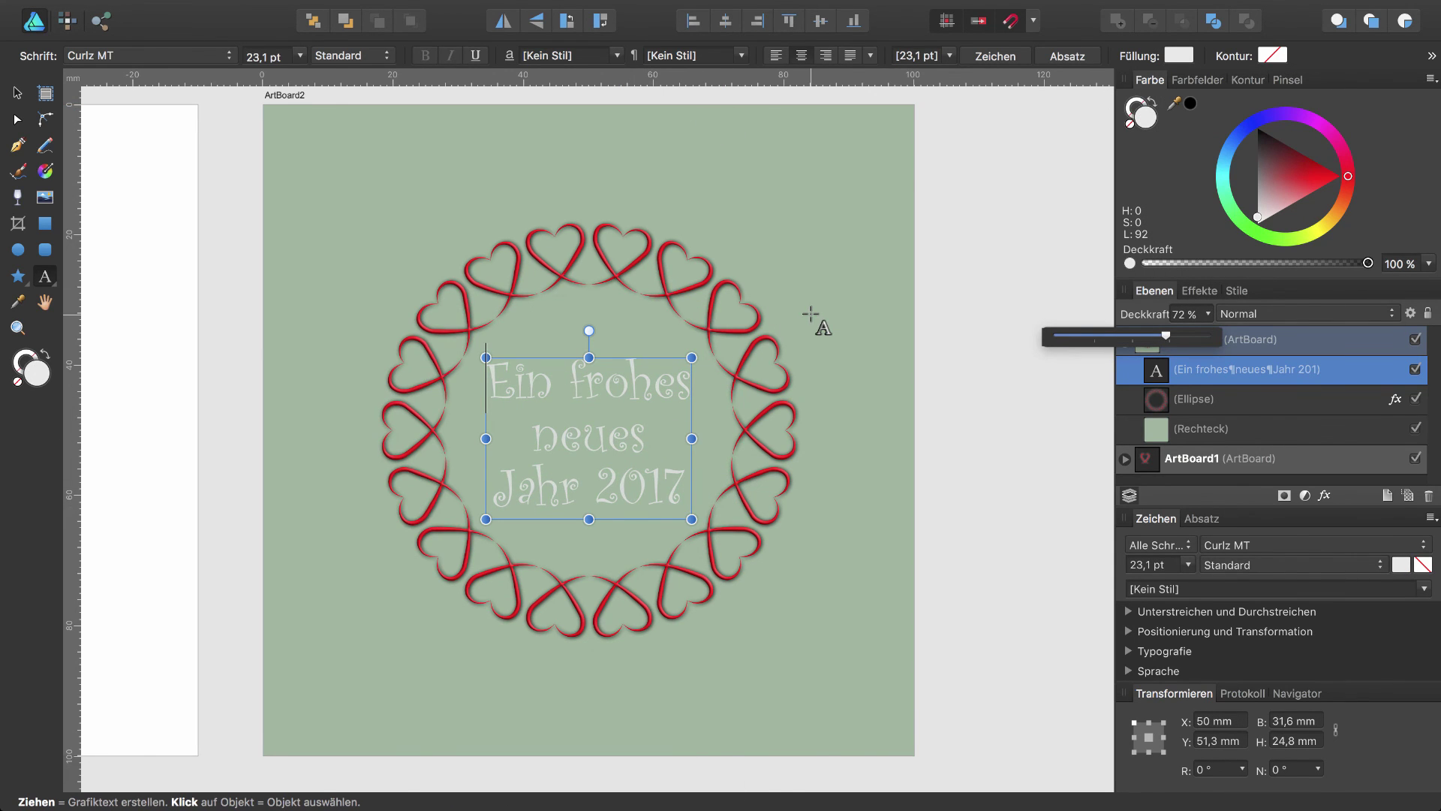
{"action": "left_click", "coordinate": [1184, 314]}
{"action": "type", "text": "70"}
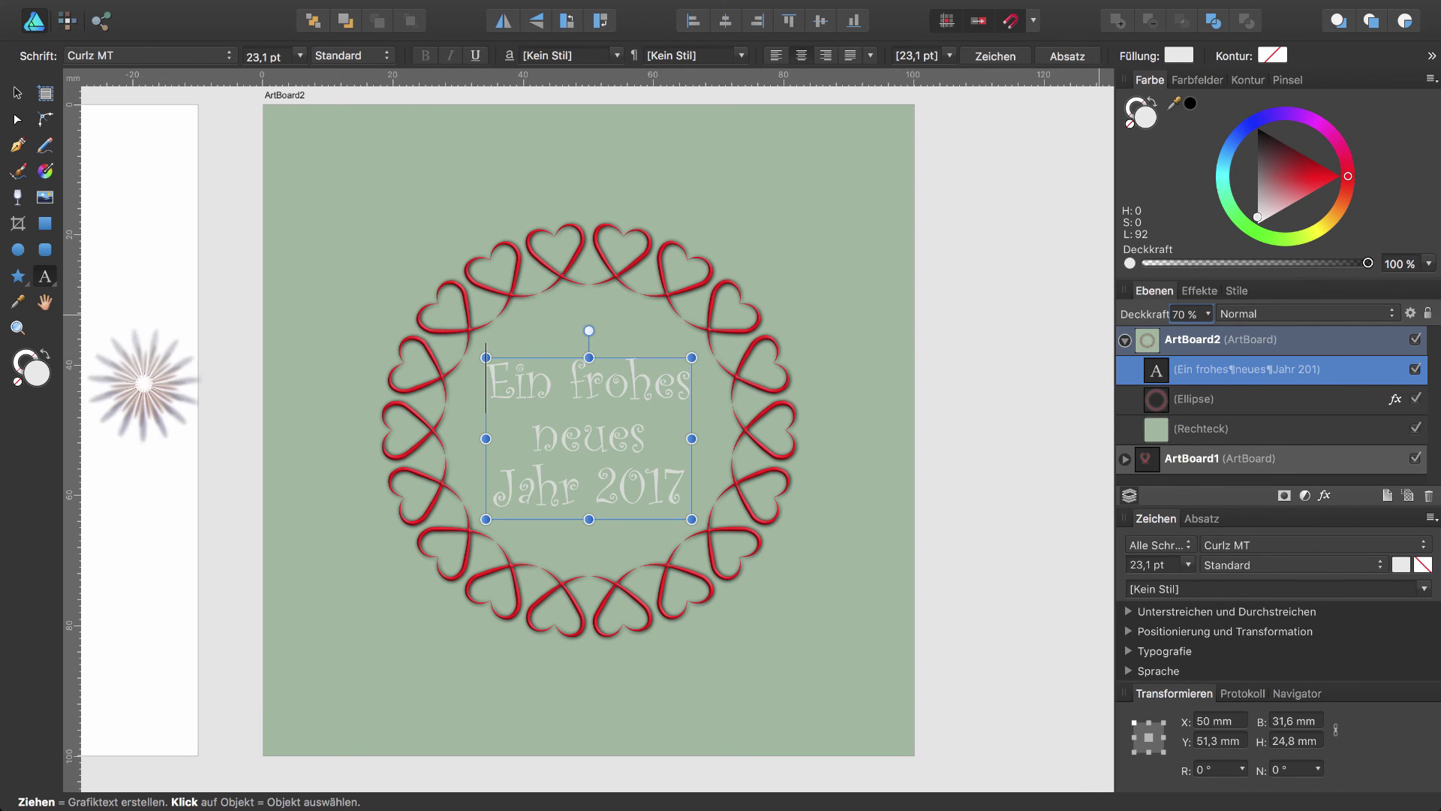
{"action": "left_click", "coordinate": [1152, 343]}
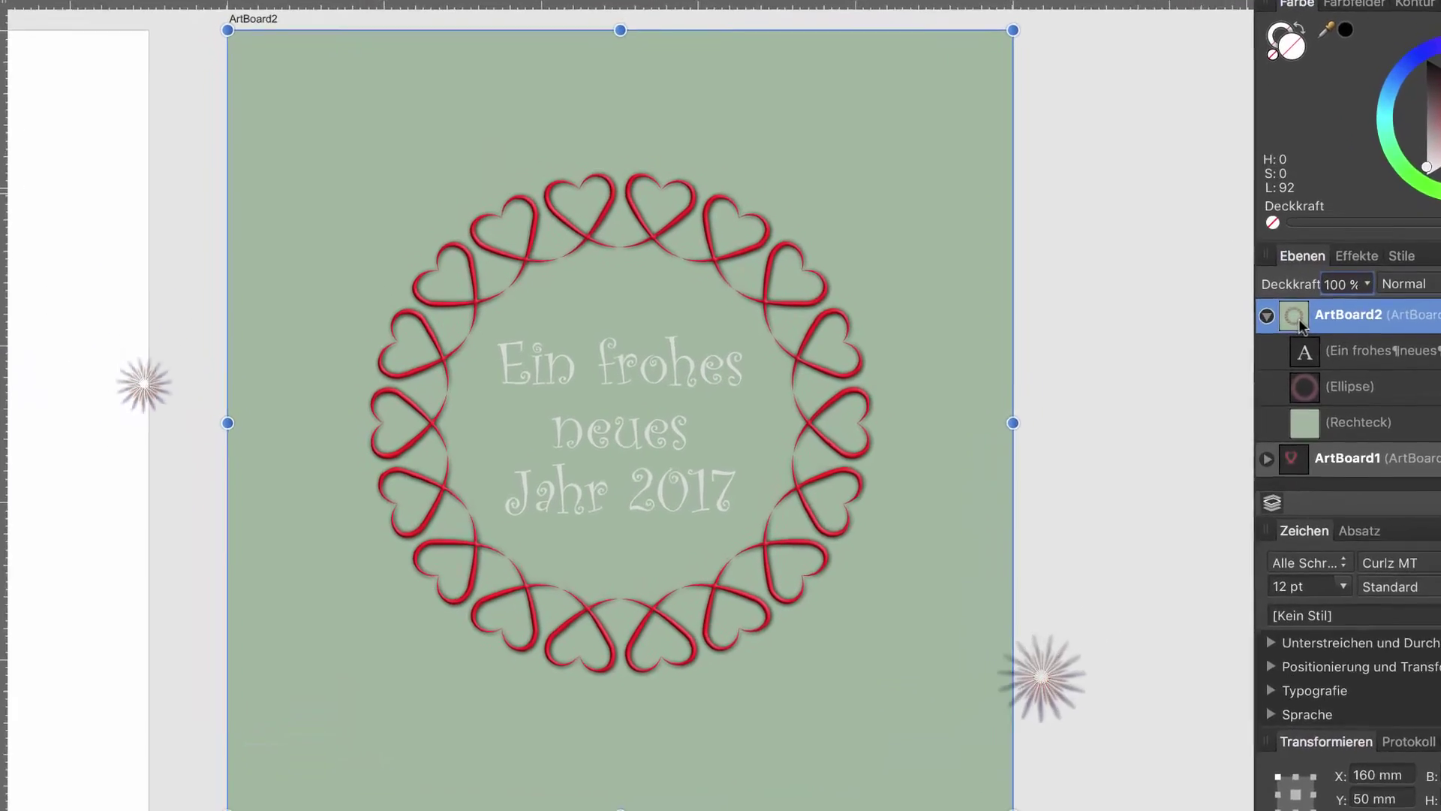